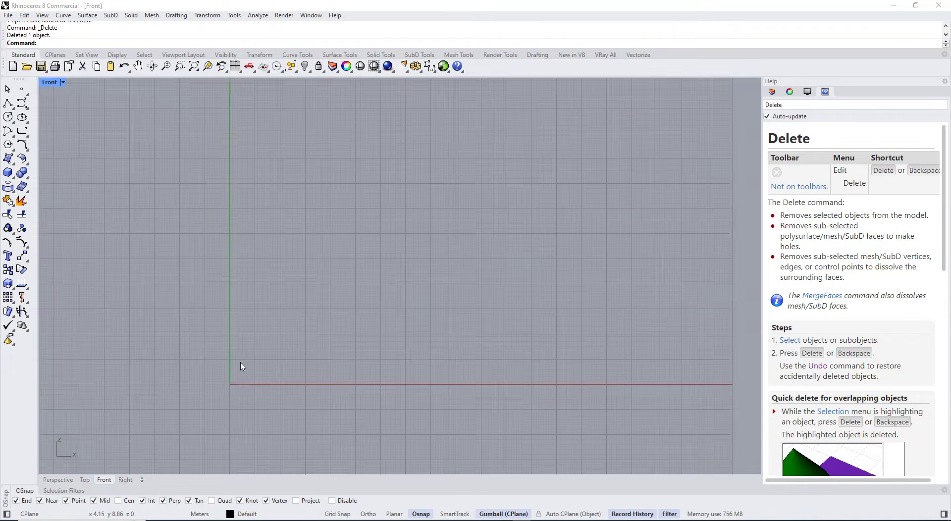
Step: Draw a 120 m vertical polyline up from the origin in the Front view, with Grid Snap and Ortho turned on
{"action": "scroll", "coordinate": [289, 312], "scroll_direction": "up", "scroll_amount": 10}
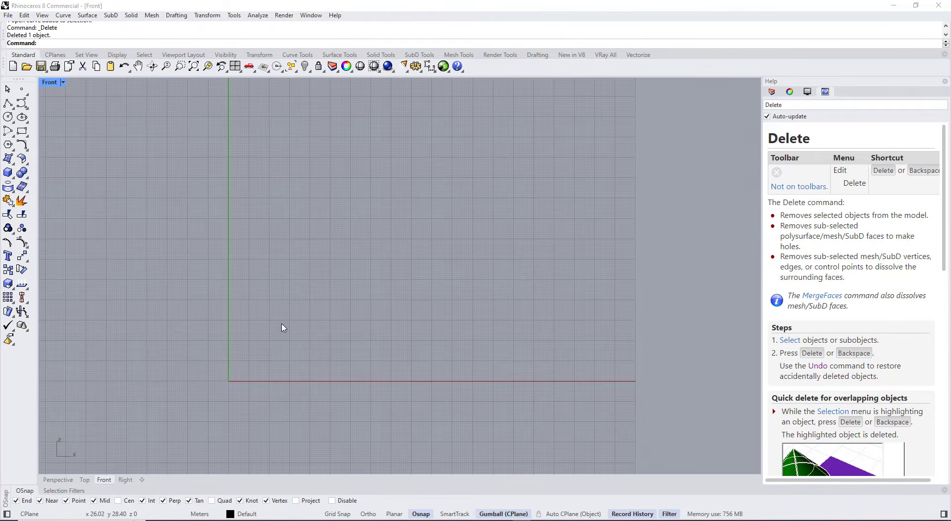
{"action": "left_click", "coordinate": [8, 104]}
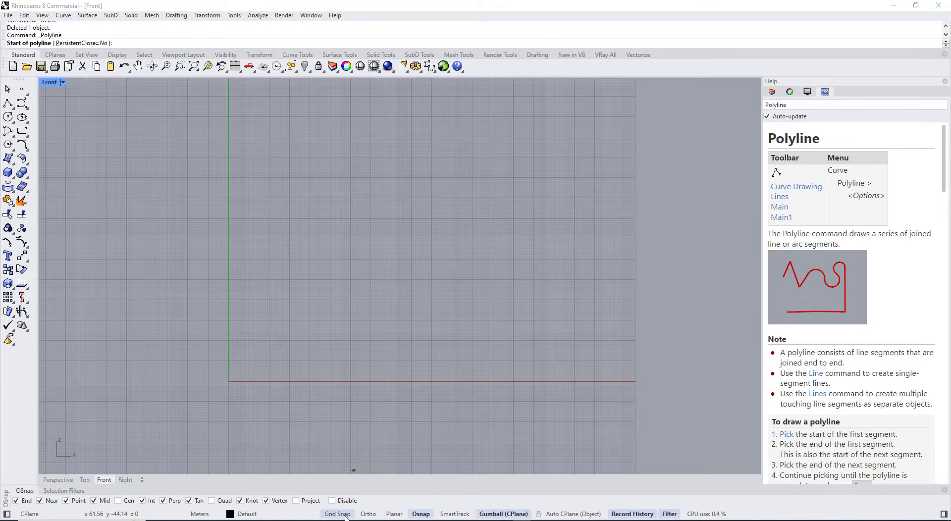
{"action": "scroll", "coordinate": [216, 411], "scroll_direction": "up", "scroll_amount": 15}
{"action": "left_click", "coordinate": [237, 329]}
{"action": "scroll", "coordinate": [238, 329], "scroll_direction": "down", "scroll_amount": 20}
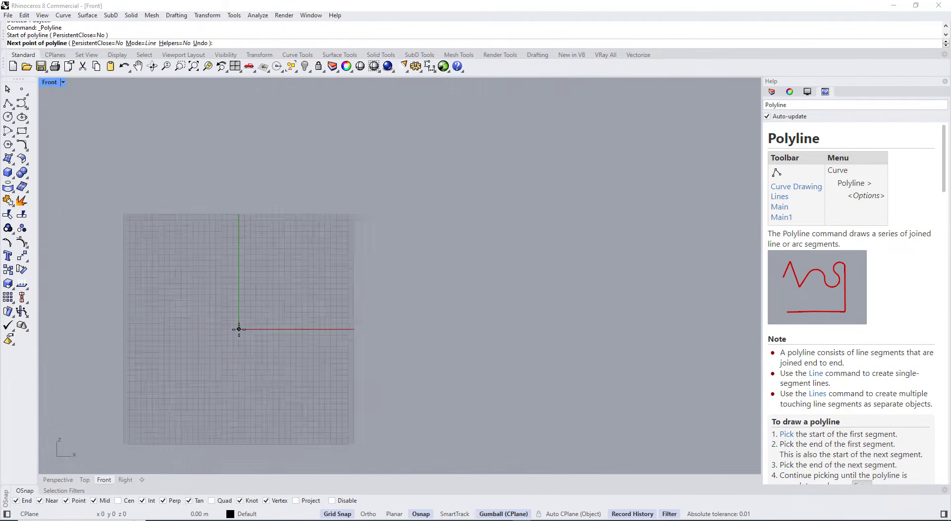
{"action": "scroll", "coordinate": [241, 252], "scroll_direction": "up", "scroll_amount": 4}
{"action": "scroll", "coordinate": [240, 298], "scroll_direction": "up", "scroll_amount": 2}
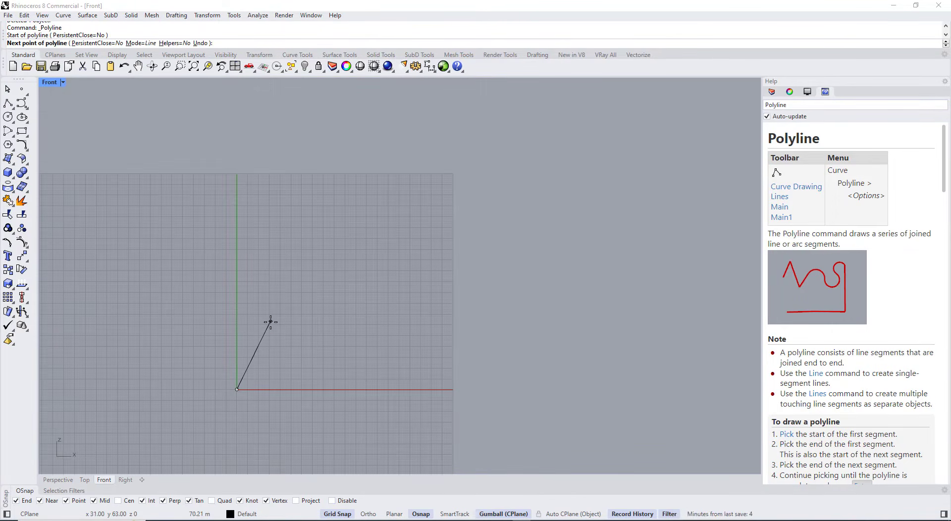
{"action": "key", "text": "F8"}
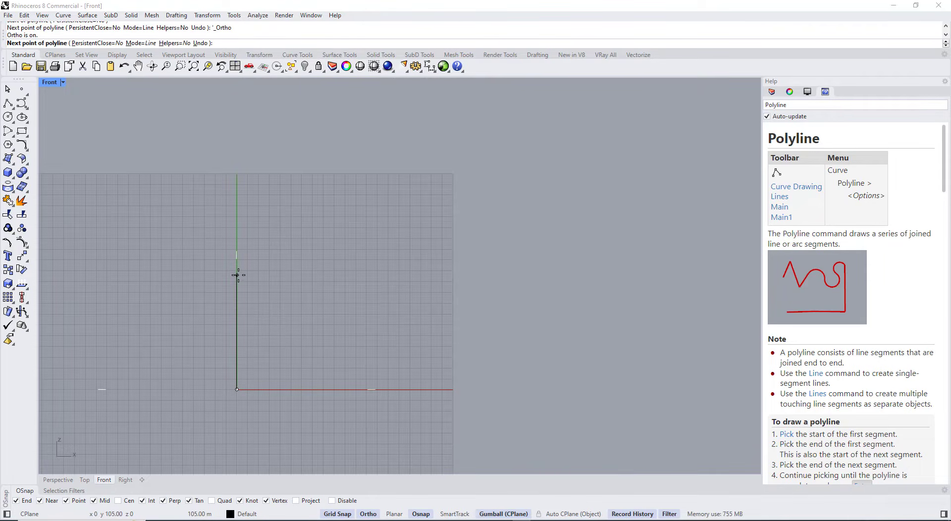
{"action": "type", "text": "120"}
{"action": "key", "text": "Return"}
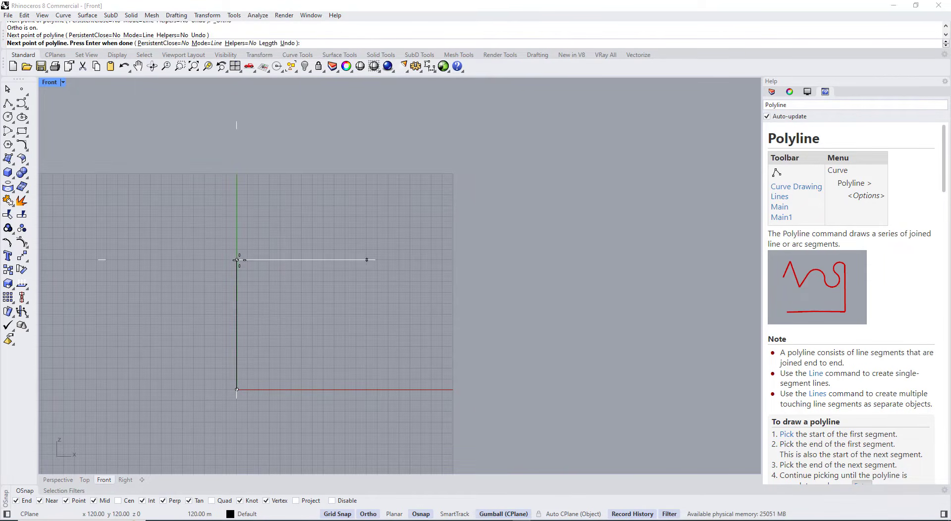
{"action": "key", "text": "Return"}
Step: Draw a polyline 17 m across from the vertical line's top end, down to the X axis and back to the origin
{"action": "key", "text": "Return"}
{"action": "left_click", "coordinate": [237, 260]}
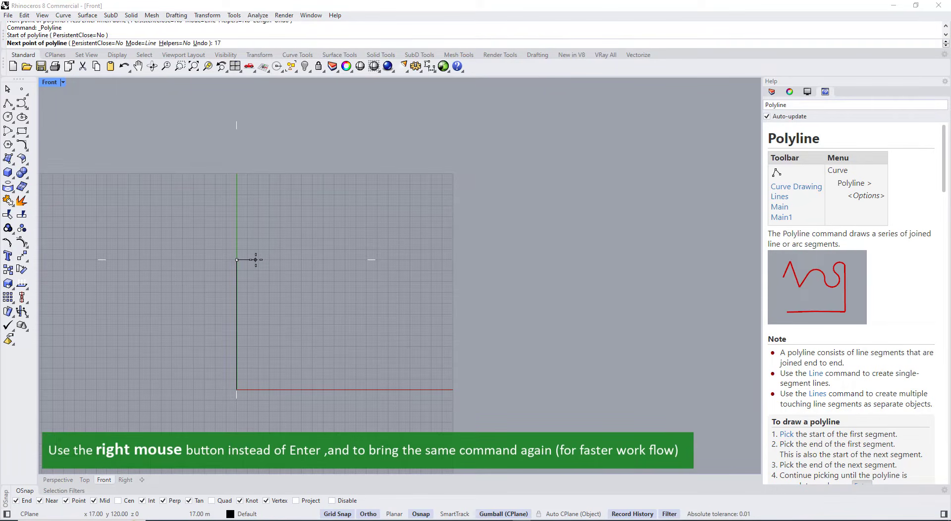
{"action": "type", "text": "17"}
{"action": "key", "text": "Return"}
{"action": "scroll", "coordinate": [266, 329], "scroll_direction": "up", "scroll_amount": 6}
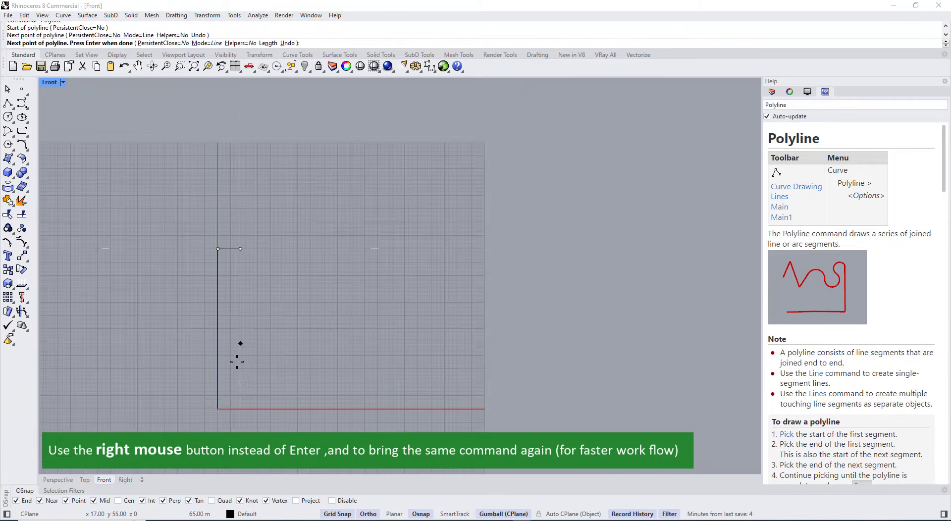
{"action": "left_click", "coordinate": [257, 394]}
{"action": "left_click", "coordinate": [111, 395]}
{"action": "scroll", "coordinate": [283, 360], "scroll_direction": "down", "scroll_amount": 12}
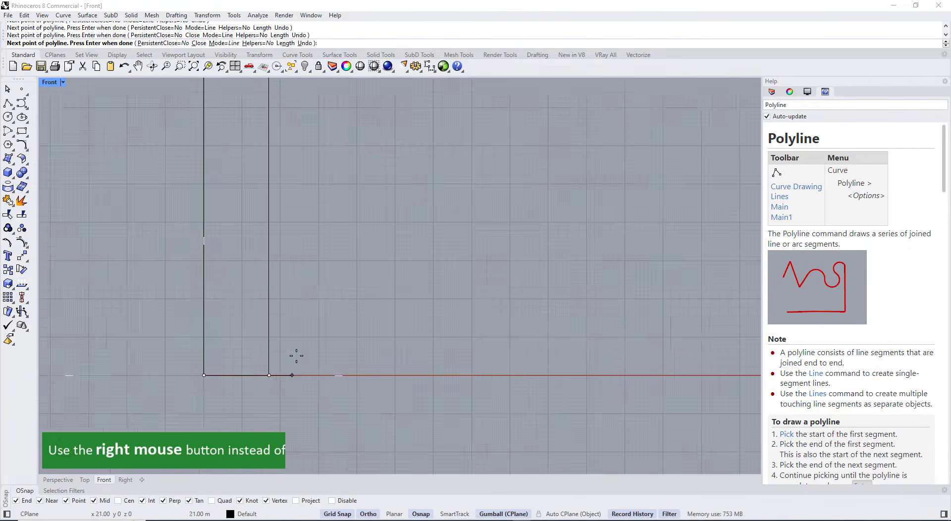
{"action": "right_click", "coordinate": [295, 353]}
{"action": "left_click", "coordinate": [287, 329]}
{"action": "key", "text": "Escape"}
{"action": "left_click", "coordinate": [269, 258]}
{"action": "left_click", "coordinate": [300, 237]}
{"action": "scroll", "coordinate": [278, 278], "scroll_direction": "up", "scroll_amount": 4}
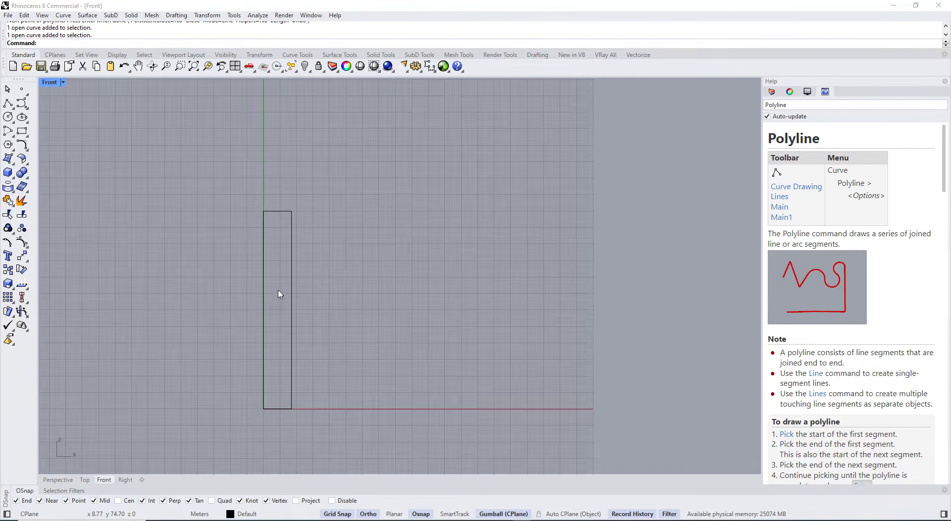
Step: Draw a helper line about 12 m straight down from the midpoint of the rectangle's top edge
{"action": "right_click", "coordinate": [268, 238]}
{"action": "scroll", "coordinate": [275, 213], "scroll_direction": "up", "scroll_amount": 4}
{"action": "left_click", "coordinate": [277, 211]}
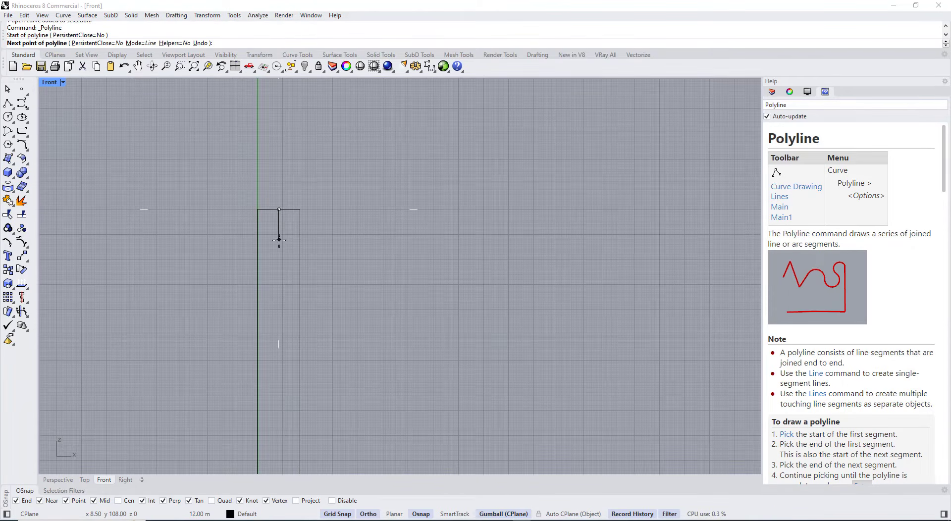
{"action": "left_click", "coordinate": [279, 241]}
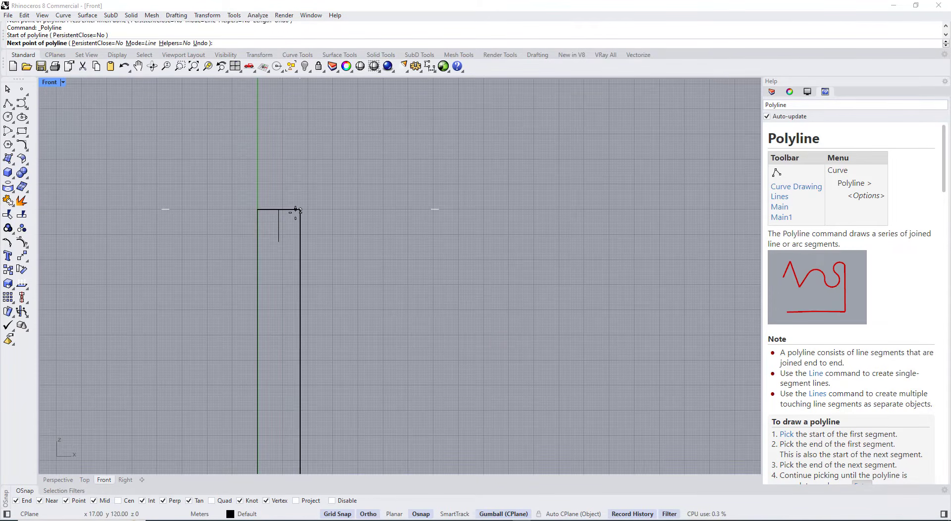
Step: Connect both top corners of the rectangle to the helper line's lower end in a V, and delete the helper line
{"action": "left_click", "coordinate": [300, 209]}
{"action": "left_click", "coordinate": [279, 241]}
{"action": "right_click", "coordinate": [262, 211]}
{"action": "left_click", "coordinate": [279, 220]}
{"action": "scroll", "coordinate": [280, 196], "scroll_direction": "down", "scroll_amount": 4}
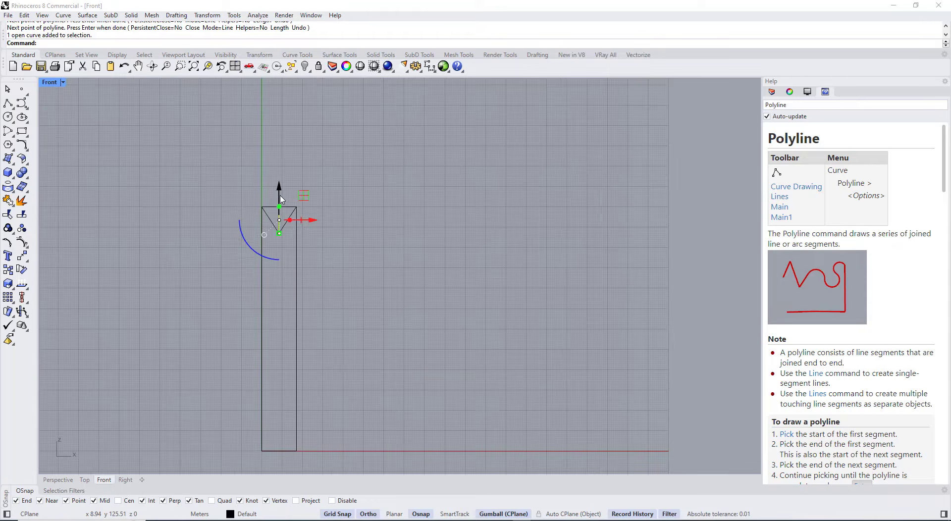
{"action": "key", "text": "Delete"}
Step: Draw two lines from the V's lower point to the rectangle's two bottom corners
{"action": "right_click", "coordinate": [270, 283]}
{"action": "left_click", "coordinate": [279, 226]}
{"action": "left_click", "coordinate": [291, 403]}
{"action": "right_click", "coordinate": [291, 401]}
{"action": "right_click", "coordinate": [289, 367]}
{"action": "left_click", "coordinate": [279, 226]}
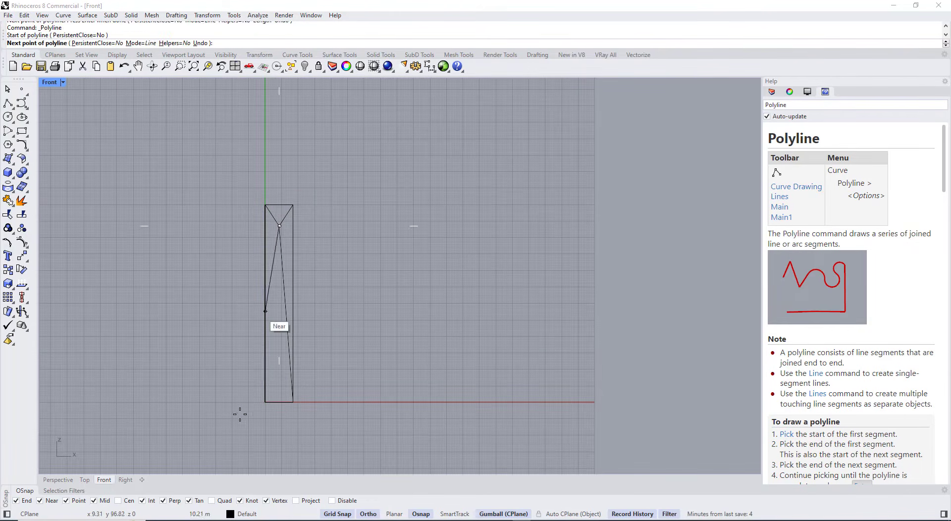
{"action": "left_click", "coordinate": [265, 402]}
{"action": "right_click", "coordinate": [299, 344]}
{"action": "scroll", "coordinate": [333, 328], "scroll_direction": "down", "scroll_amount": 6}
{"action": "scroll", "coordinate": [332, 356], "scroll_direction": "up", "scroll_amount": 8}
{"action": "mouse_move", "coordinate": [370, 415]}
{"action": "left_mouse_down"}
{"action": "mouse_move", "coordinate": [193, 125]}
{"action": "mouse_move", "coordinate": [292, 305]}
{"action": "left_mouse_up"}
{"action": "left_click", "coordinate": [340, 200]}
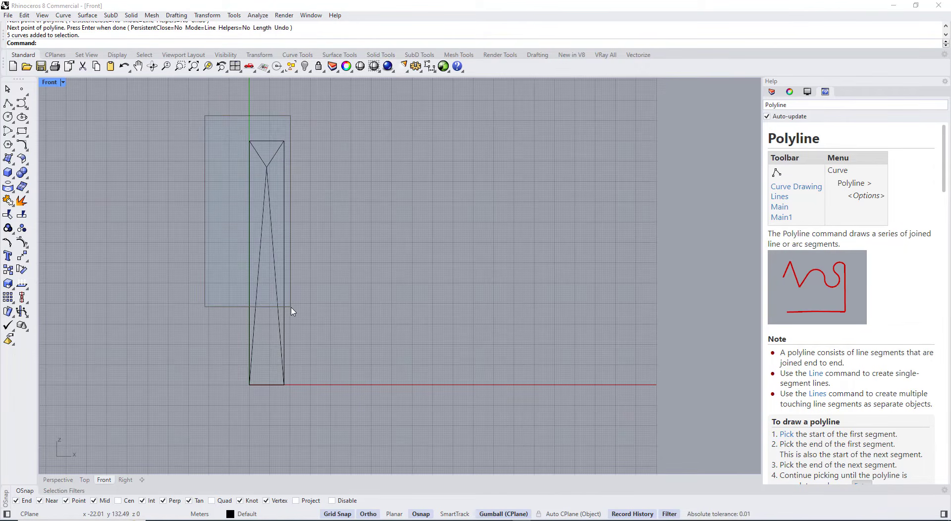
{"action": "left_click_drag", "start_coordinate": [291, 308], "coordinate": [326, 419]}
{"action": "left_click", "coordinate": [348, 248]}
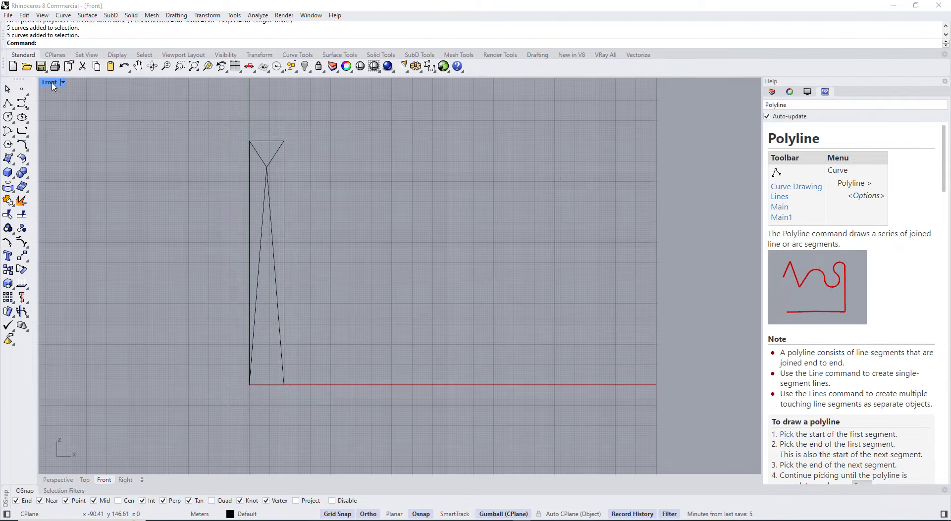
Step: Switch from the Front view to a maximized Perspective view of the panel curves
{"action": "double_click", "coordinate": [50, 82]}
{"action": "double_click", "coordinate": [435, 85]}
{"action": "scroll", "coordinate": [270, 258], "scroll_direction": "down", "scroll_amount": 5}
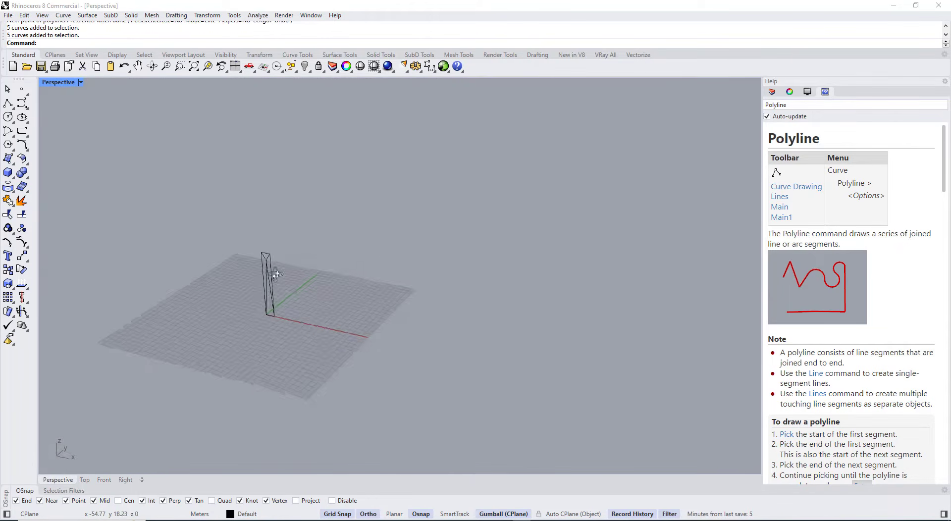
{"action": "scroll", "coordinate": [269, 253], "scroll_direction": "up", "scroll_amount": 5}
{"action": "left_click", "coordinate": [279, 270]}
{"action": "left_click", "coordinate": [287, 260]}
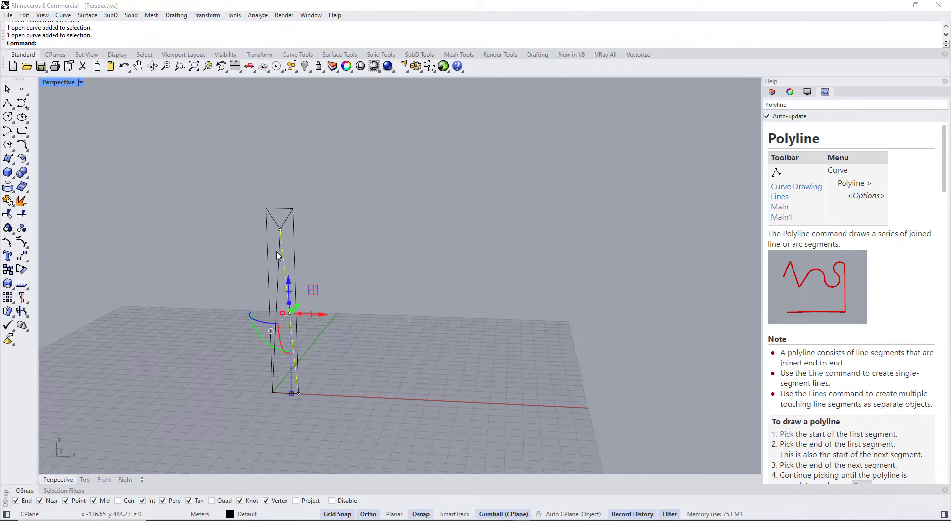
{"action": "left_click", "coordinate": [278, 253]}
{"action": "left_click", "coordinate": [299, 238]}
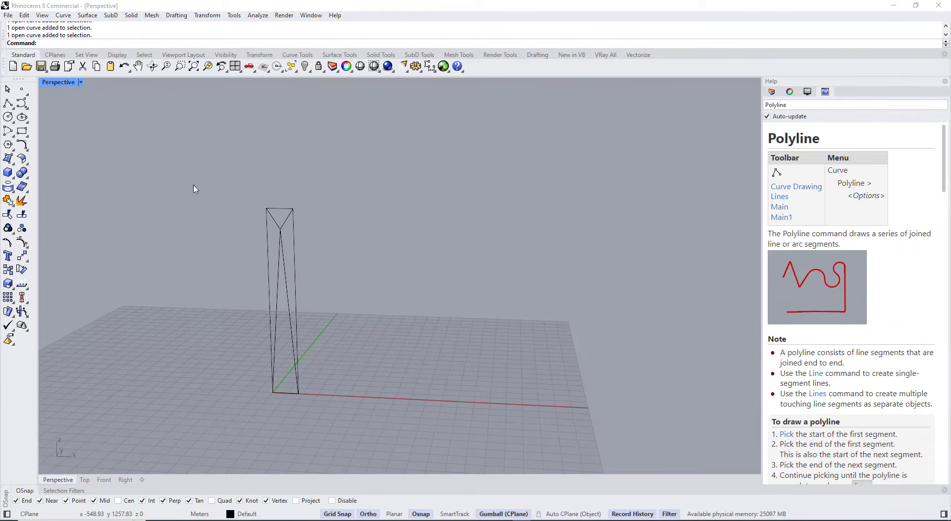
{"action": "right_click_drag", "start_coordinate": [193, 186], "coordinate": [177, 194]}
Step: Create a triangular corner-point surface between the two bottom corners and the V's lower point
{"action": "left_click", "coordinate": [12, 164]}
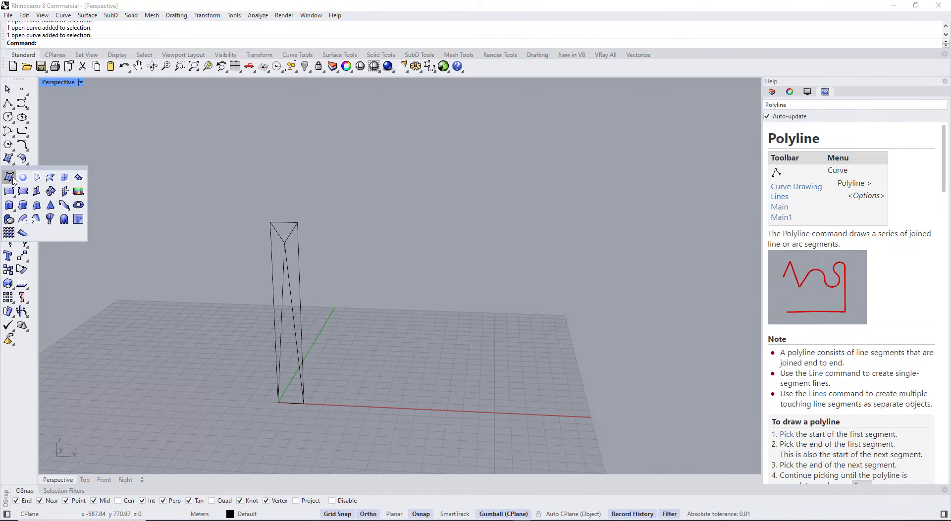
{"action": "left_click", "coordinate": [9, 177]}
{"action": "left_click", "coordinate": [278, 402]}
{"action": "left_click", "coordinate": [284, 243]}
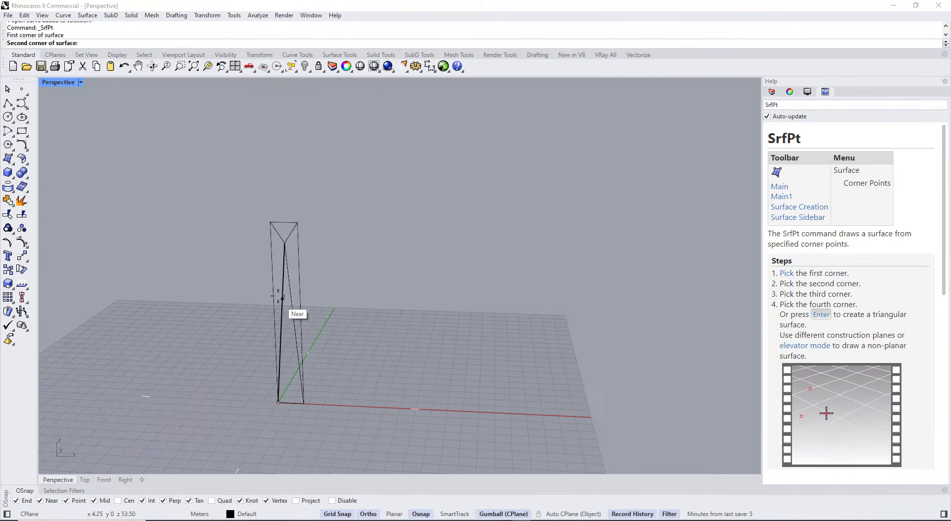
{"action": "left_click", "coordinate": [302, 405]}
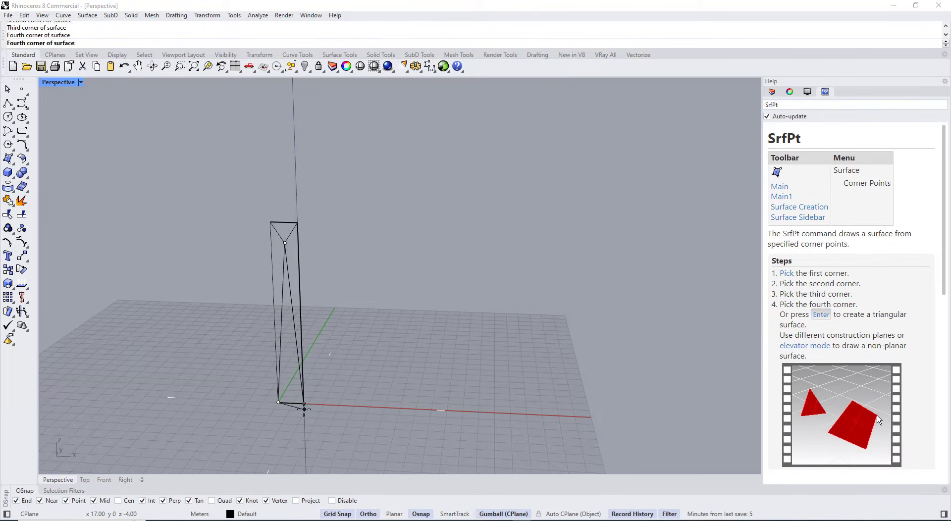
{"action": "key", "text": "Return"}
Step: Create a triangular surface from the V's lower point to the top and bottom corners on the panel's right side
{"action": "key", "text": "Return"}
{"action": "left_click", "coordinate": [284, 243]}
{"action": "left_click", "coordinate": [298, 222]}
{"action": "left_click", "coordinate": [299, 405]}
{"action": "right_click", "coordinate": [288, 353]}
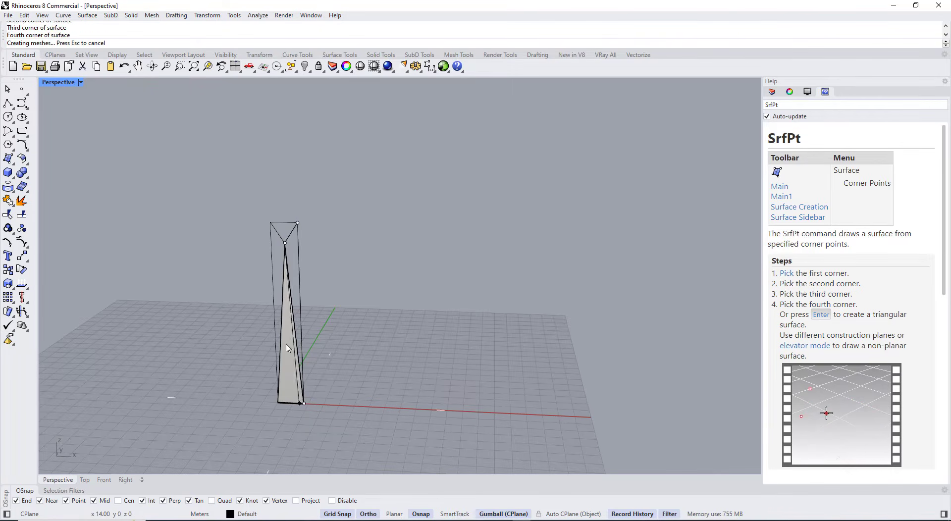
{"action": "right_click_drag", "start_coordinate": [285, 312], "coordinate": [280, 307]}
Step: Create a triangular surface from the V's lower point to the top and bottom corners on the panel's left side
{"action": "right_click", "coordinate": [281, 262]}
{"action": "left_click", "coordinate": [280, 247]}
{"action": "left_click", "coordinate": [265, 228]}
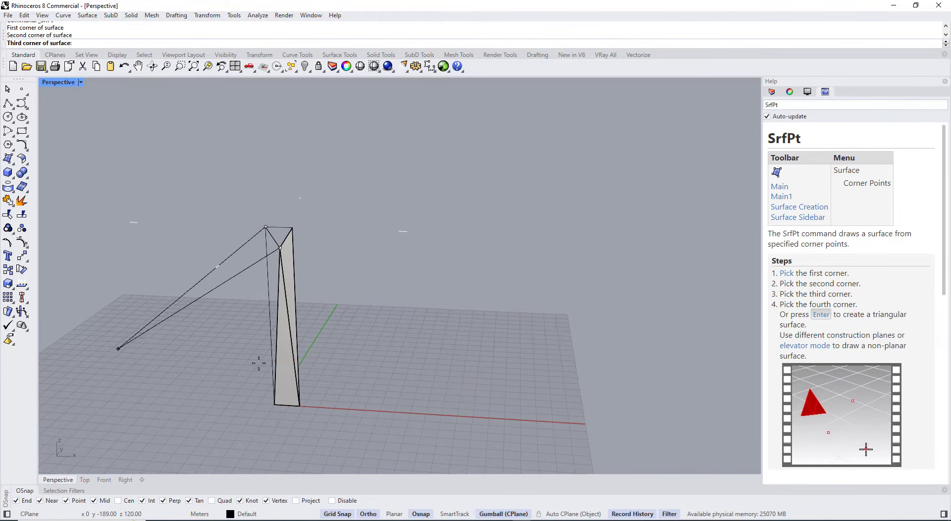
{"action": "left_click", "coordinate": [274, 405]}
{"action": "right_click", "coordinate": [271, 364]}
Step: Fill the V at the panel's top with a triangular corner-point surface
{"action": "right_click", "coordinate": [267, 258]}
{"action": "left_click", "coordinate": [265, 228]}
{"action": "scroll", "coordinate": [266, 229], "scroll_direction": "up", "scroll_amount": 2}
{"action": "left_click", "coordinate": [284, 253]}
{"action": "left_click", "coordinate": [300, 229]}
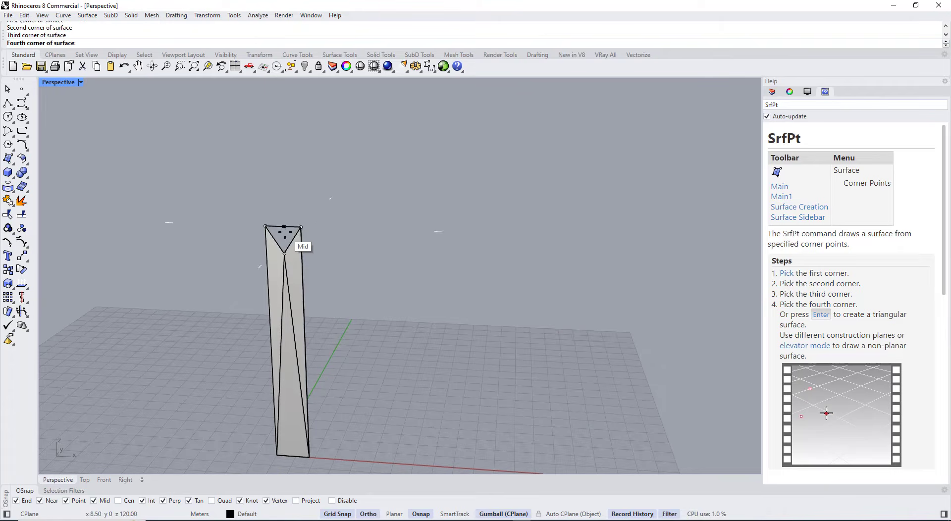
{"action": "right_click", "coordinate": [299, 230]}
Step: Join the four triangular surfaces into one polysurface
{"action": "scroll", "coordinate": [288, 232], "scroll_direction": "up", "scroll_amount": 3}
{"action": "scroll", "coordinate": [298, 212], "scroll_direction": "down", "scroll_amount": 8}
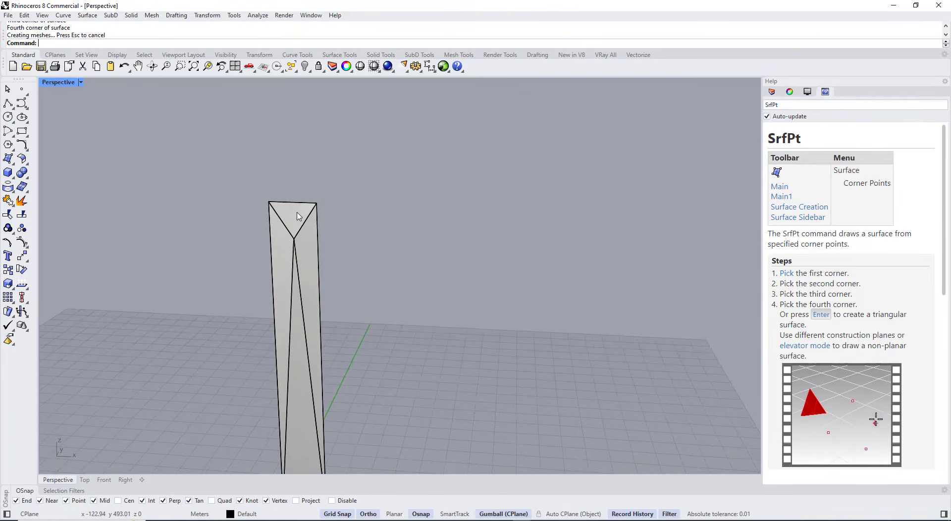
{"action": "right_click_drag", "start_coordinate": [298, 266], "coordinate": [342, 292]}
{"action": "scroll", "coordinate": [352, 278], "scroll_direction": "up", "scroll_amount": 5}
{"action": "scroll", "coordinate": [349, 230], "scroll_direction": "down", "scroll_amount": 4}
{"action": "scroll", "coordinate": [348, 226], "scroll_direction": "up", "scroll_amount": 4}
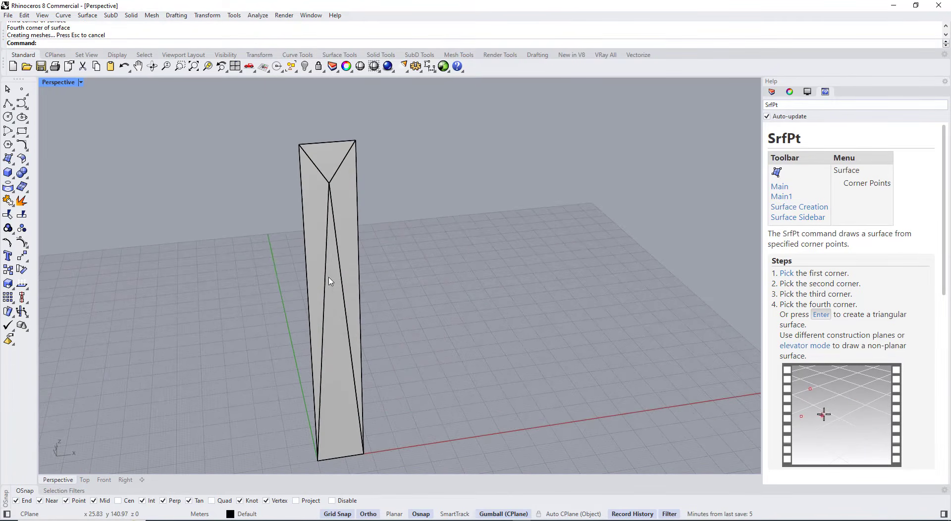
{"action": "left_click", "coordinate": [327, 277]}
{"action": "left_click", "coordinate": [350, 306]}
{"action": "left_click", "coordinate": [343, 204], "text": "shift"}
{"action": "left_click", "coordinate": [325, 197], "text": "shift"}
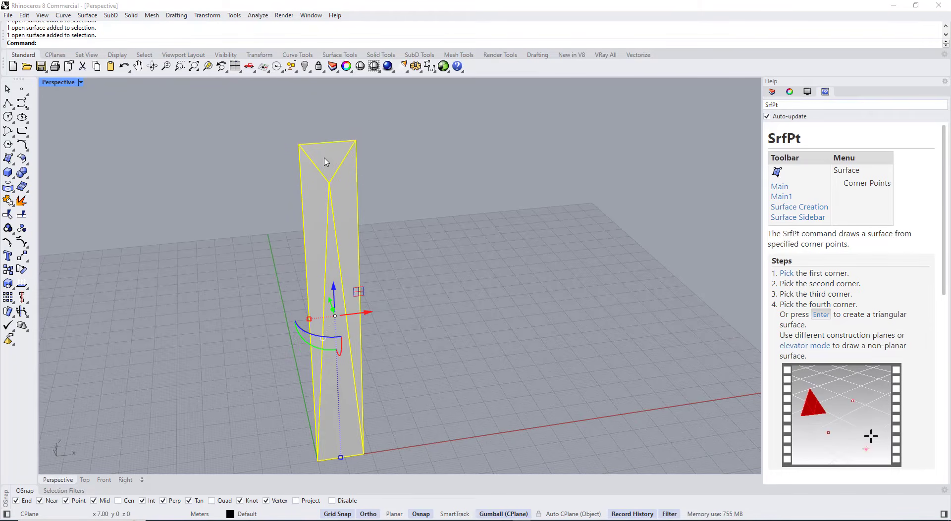
{"action": "key", "text": "ctrl+j"}
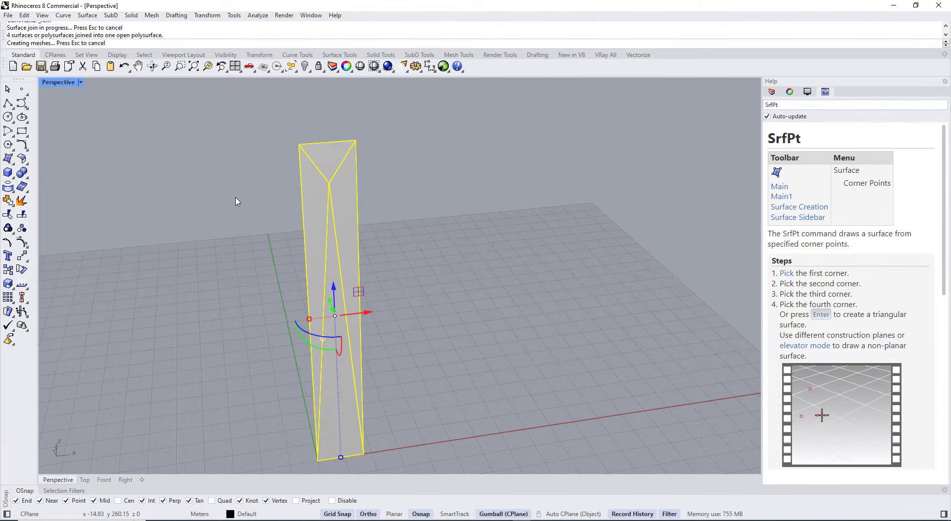
{"action": "key", "text": "Escape"}
Step: Sub-select the polysurface's central triangular face and move it outward along the negative Y direction
{"action": "scroll", "coordinate": [264, 234], "scroll_direction": "down", "scroll_amount": 6}
{"action": "right_click_drag", "start_coordinate": [263, 233], "coordinate": [261, 281]}
{"action": "scroll", "coordinate": [319, 354], "scroll_direction": "up", "scroll_amount": 5}
{"action": "left_click", "coordinate": [299, 290]}
{"action": "scroll", "coordinate": [299, 290], "scroll_direction": "up", "scroll_amount": 3}
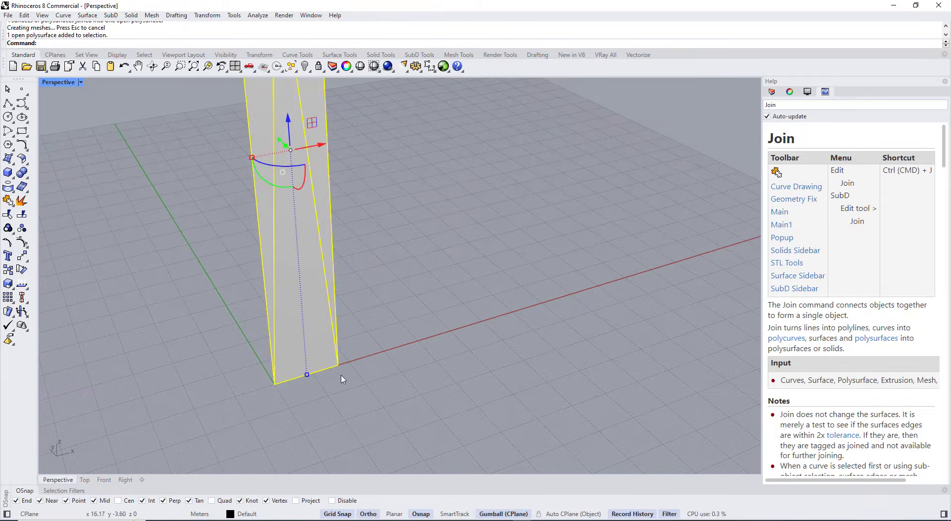
{"action": "key", "text": "Escape"}
{"action": "left_click", "coordinate": [317, 293]}
{"action": "scroll", "coordinate": [325, 336], "scroll_direction": "down", "scroll_amount": 5}
{"action": "right_click_drag", "start_coordinate": [326, 337], "coordinate": [342, 347]}
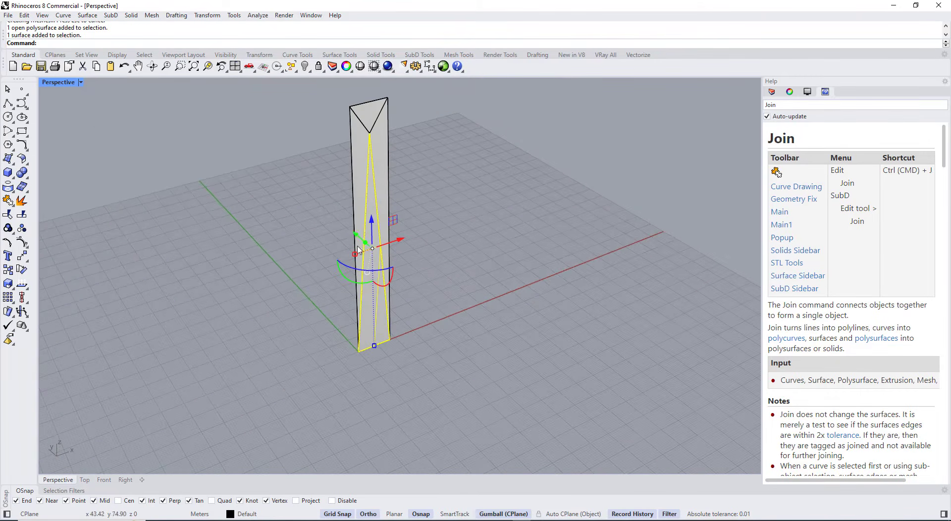
{"action": "left_click_drag", "start_coordinate": [355, 233], "coordinate": [376, 250]}
{"action": "left_click", "coordinate": [546, 309]}
Step: Examine the folded polysurface and its offset from the base curves from several angles
{"action": "scroll", "coordinate": [427, 347], "scroll_direction": "down", "scroll_amount": 7}
{"action": "right_click_drag", "start_coordinate": [426, 348], "coordinate": [300, 288]}
{"action": "scroll", "coordinate": [296, 282], "scroll_direction": "up", "scroll_amount": 7}
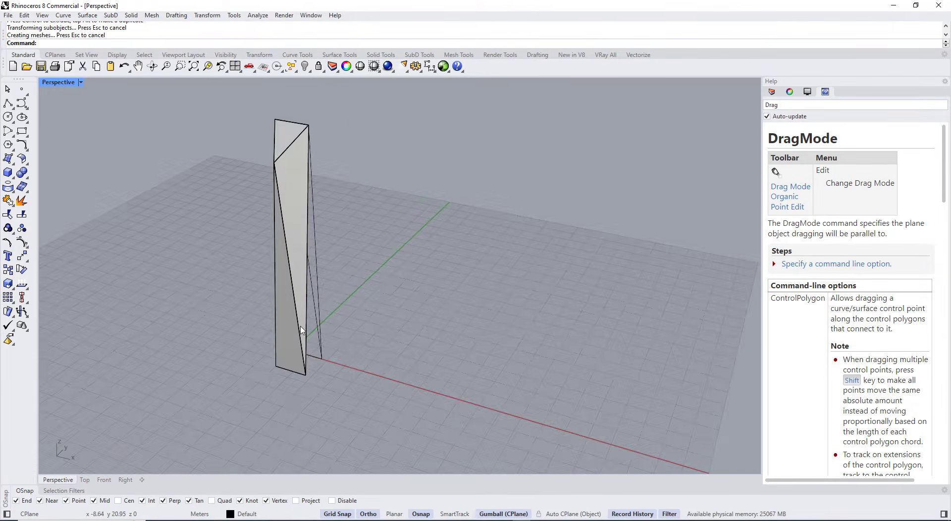
{"action": "right_click_drag", "start_coordinate": [301, 338], "coordinate": [382, 310]}
{"action": "scroll", "coordinate": [392, 302], "scroll_direction": "down", "scroll_amount": 5}
{"action": "right_click_drag", "start_coordinate": [431, 242], "coordinate": [512, 303]}
{"action": "scroll", "coordinate": [486, 296], "scroll_direction": "up", "scroll_amount": 5}
{"action": "right_click_drag", "start_coordinate": [546, 257], "coordinate": [419, 255]}
{"action": "scroll", "coordinate": [320, 187], "scroll_direction": "up", "scroll_amount": 6}
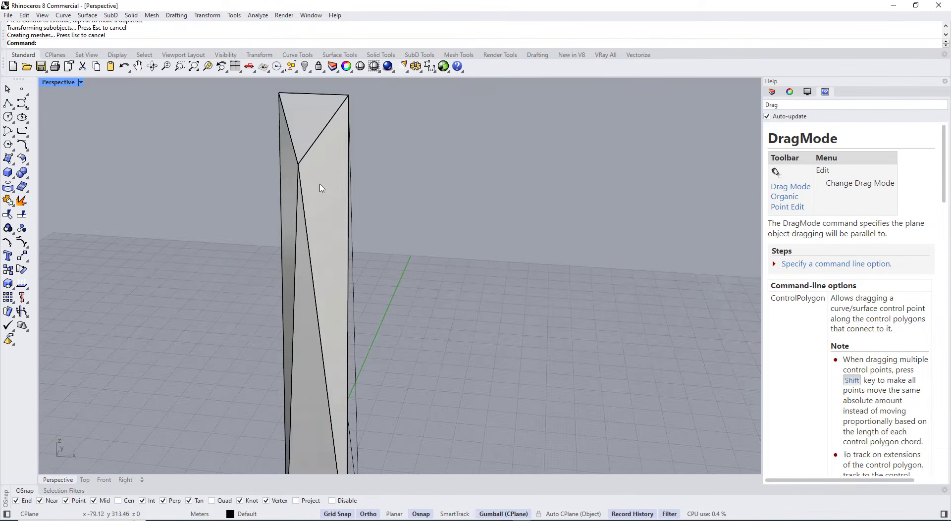
{"action": "scroll", "coordinate": [313, 228], "scroll_direction": "down", "scroll_amount": 9}
{"action": "right_click_drag", "start_coordinate": [299, 278], "coordinate": [254, 253]}
{"action": "scroll", "coordinate": [256, 209], "scroll_direction": "up", "scroll_amount": 4}
{"action": "scroll", "coordinate": [255, 209], "scroll_direction": "up", "scroll_amount": 2}
{"action": "left_click", "coordinate": [265, 220]}
{"action": "scroll", "coordinate": [300, 284], "scroll_direction": "down", "scroll_amount": 5}
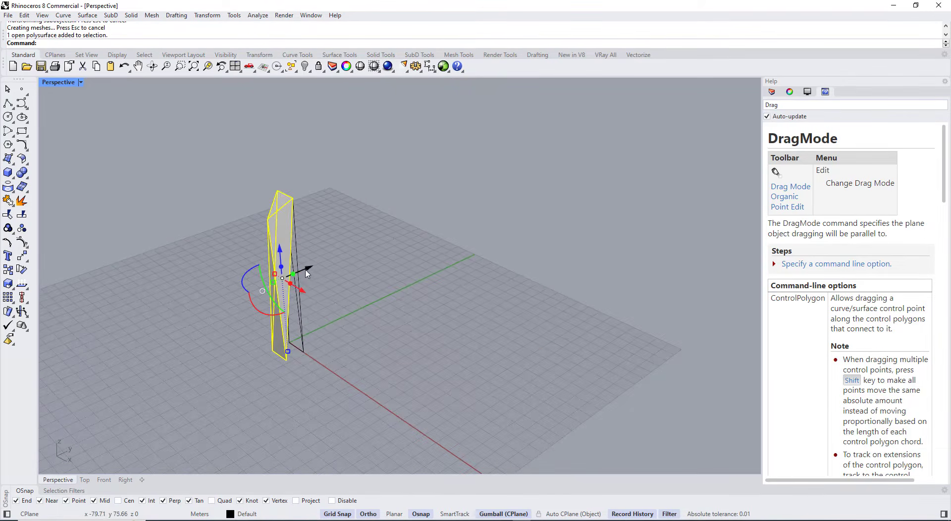
{"action": "scroll", "coordinate": [306, 271], "scroll_direction": "up", "scroll_amount": 5}
{"action": "left_click", "coordinate": [314, 369]}
{"action": "right_click_drag", "start_coordinate": [314, 369], "coordinate": [267, 361]}
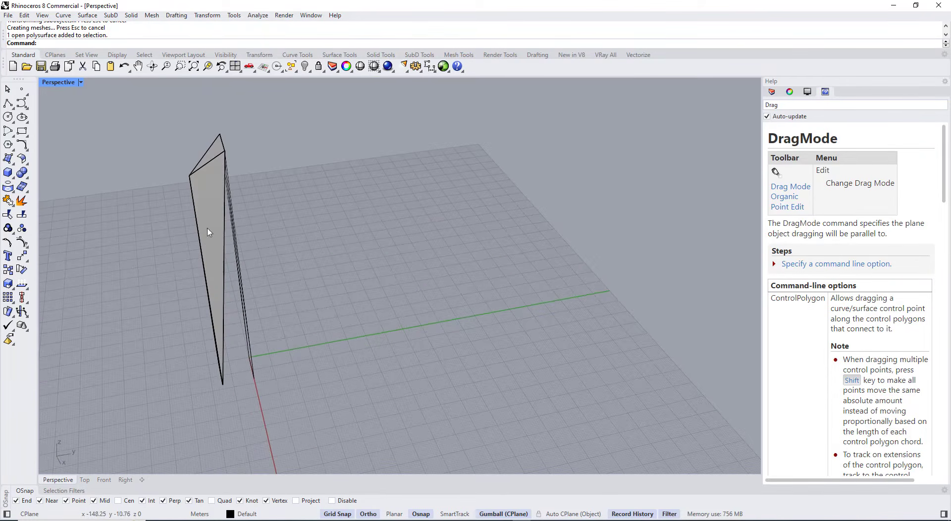
Step: Try extruding the polysurface's long side edge along the positive Y direction, and undo it
{"action": "right_click_drag", "start_coordinate": [212, 247], "coordinate": [269, 165]}
{"action": "left_click", "coordinate": [252, 230]}
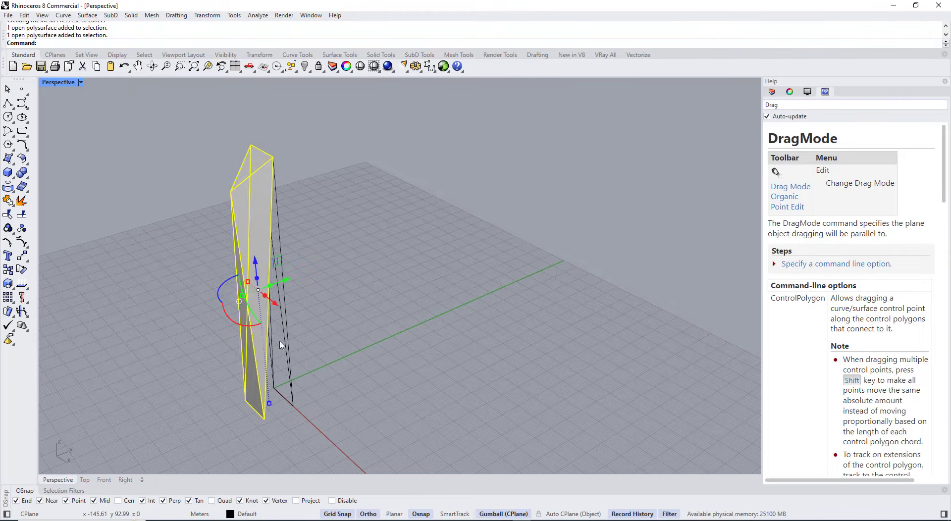
{"action": "left_click", "coordinate": [280, 341]}
{"action": "scroll", "coordinate": [263, 342], "scroll_direction": "up", "scroll_amount": 3}
{"action": "left_click", "coordinate": [270, 349], "text": "ctrl+shift"}
{"action": "left_click", "coordinate": [270, 348], "text": "ctrl+shift"}
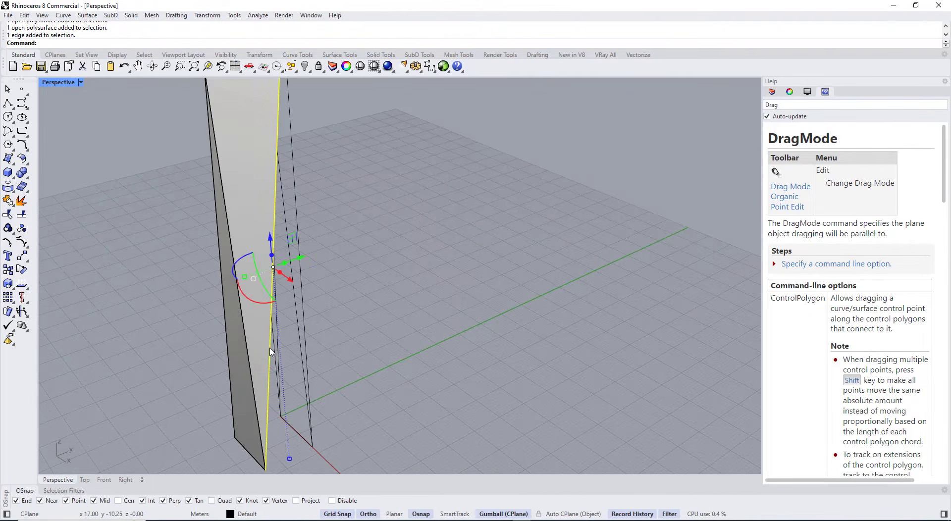
{"action": "scroll", "coordinate": [271, 349], "scroll_direction": "down", "scroll_amount": 4}
{"action": "right_click_drag", "start_coordinate": [272, 349], "coordinate": [255, 344]}
{"action": "left_click_drag", "start_coordinate": [279, 297], "coordinate": [320, 285]}
{"action": "key", "text": "ctrl+z"}
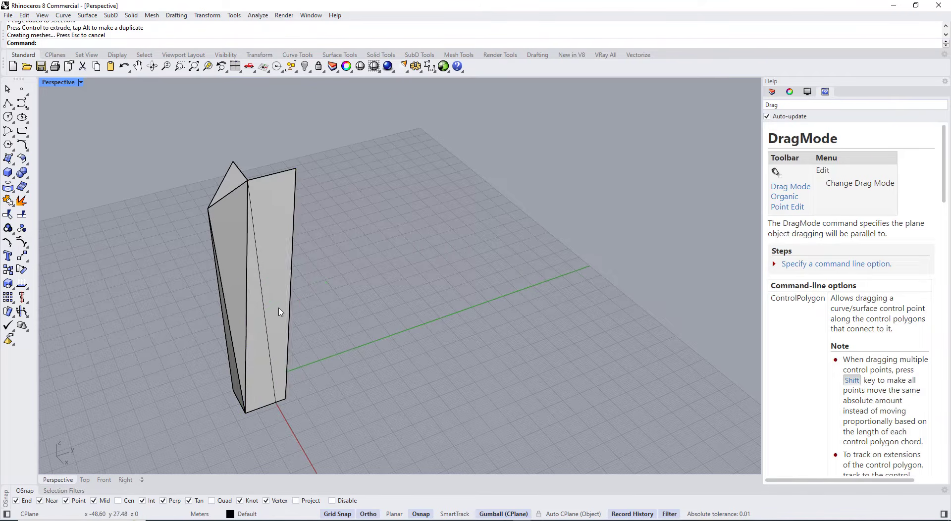
Step: Sub-select the polysurface's long side edge and extrude it along the positive Y direction into a side surface
{"action": "scroll", "coordinate": [225, 325], "scroll_direction": "up", "scroll_amount": 2}
{"action": "left_click", "coordinate": [239, 323], "text": "ctrl+shift"}
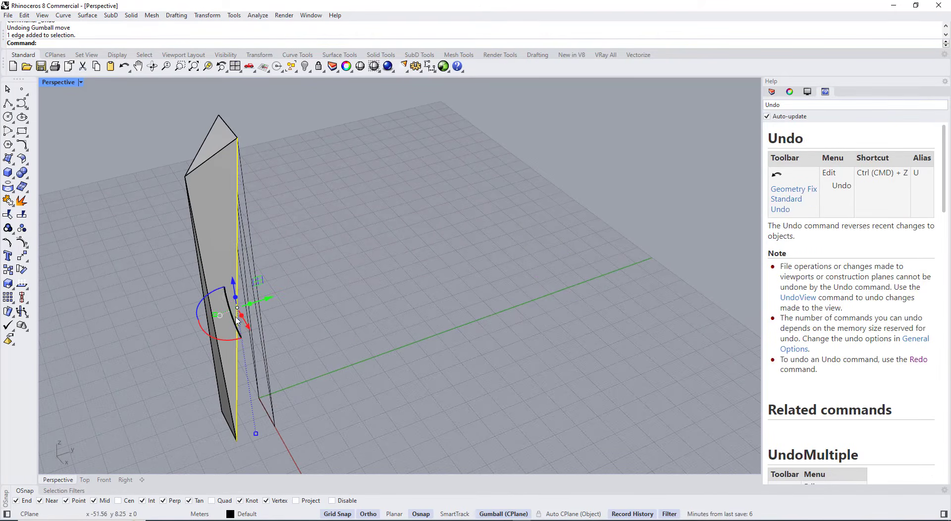
{"action": "left_click_drag", "start_coordinate": [250, 306], "coordinate": [340, 278]}
{"action": "scroll", "coordinate": [358, 304], "scroll_direction": "down", "scroll_amount": 4}
{"action": "right_click_drag", "start_coordinate": [357, 304], "coordinate": [509, 283]}
Step: Extrude the polysurface's opposite long side edge along the positive Y direction to form the second side surface
{"action": "scroll", "coordinate": [511, 284], "scroll_direction": "up", "scroll_amount": 8}
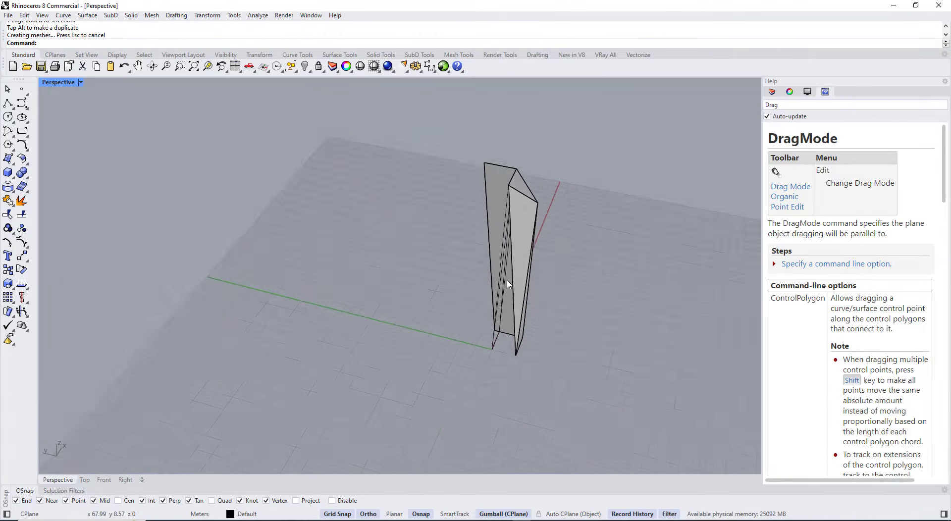
{"action": "left_click", "coordinate": [524, 312], "text": "ctrl+shift"}
{"action": "scroll", "coordinate": [513, 307], "scroll_direction": "down", "scroll_amount": 4}
{"action": "left_click_drag", "start_coordinate": [460, 261], "coordinate": [399, 261]}
{"action": "left_click", "coordinate": [510, 364]}
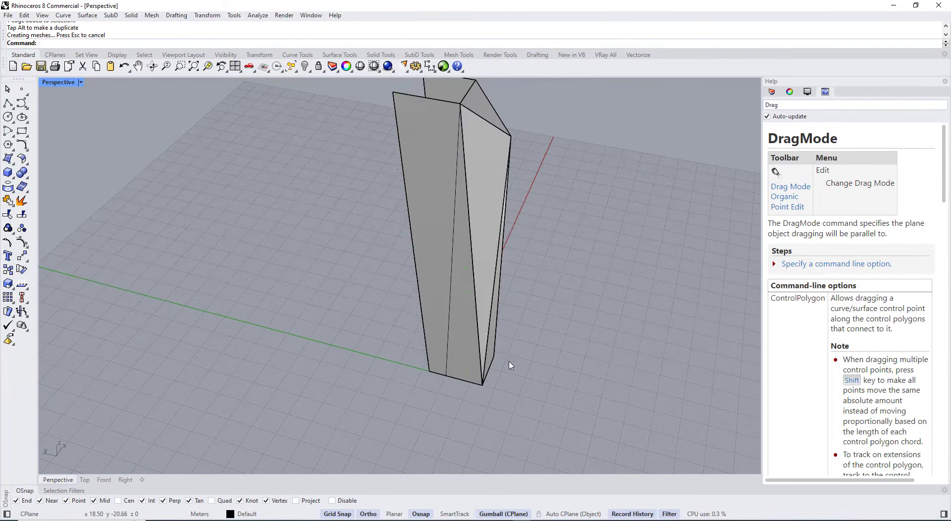
Step: Isolate the folded polysurface and the two extruded side surfaces, hiding the base curves
{"action": "scroll", "coordinate": [510, 363], "scroll_direction": "down", "scroll_amount": 5}
{"action": "right_click_drag", "start_coordinate": [509, 363], "coordinate": [275, 277]}
{"action": "scroll", "coordinate": [276, 273], "scroll_direction": "up", "scroll_amount": 7}
{"action": "left_click", "coordinate": [316, 168]}
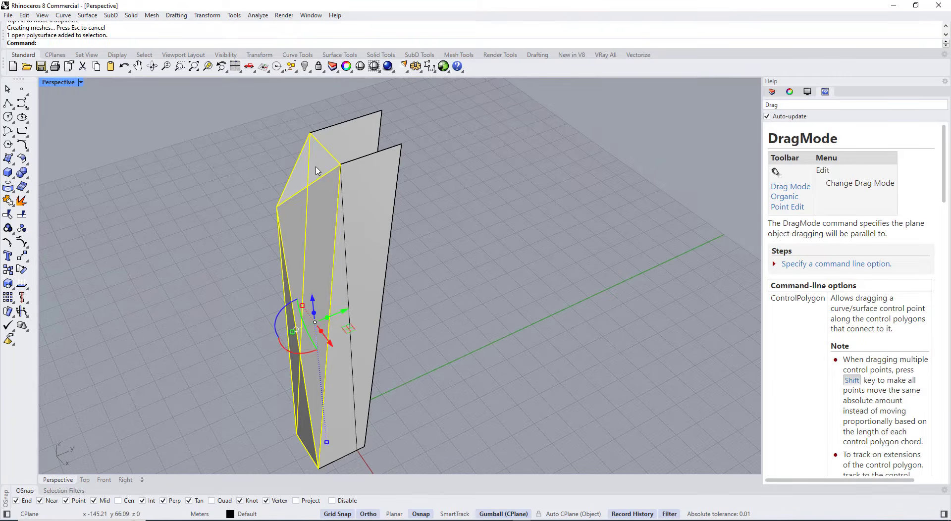
{"action": "left_click", "coordinate": [358, 181], "text": "shift"}
{"action": "left_click", "coordinate": [355, 129], "text": "shift"}
{"action": "left_click", "coordinate": [226, 55]}
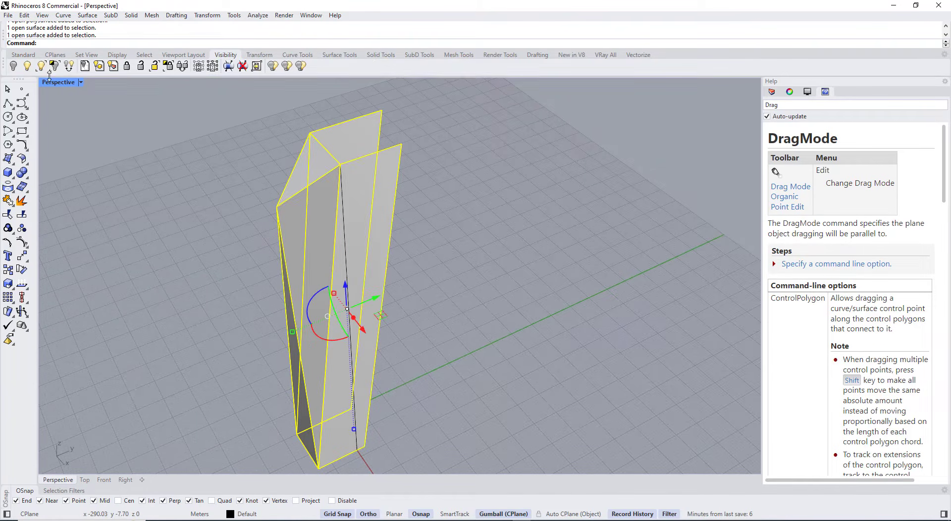
{"action": "left_click", "coordinate": [54, 66]}
{"action": "left_click", "coordinate": [153, 207]}
{"action": "scroll", "coordinate": [153, 208], "scroll_direction": "down", "scroll_amount": 4}
{"action": "right_click_drag", "start_coordinate": [152, 208], "coordinate": [248, 221]}
{"action": "scroll", "coordinate": [248, 221], "scroll_direction": "up", "scroll_amount": 3}
{"action": "left_click", "coordinate": [7, 104]}
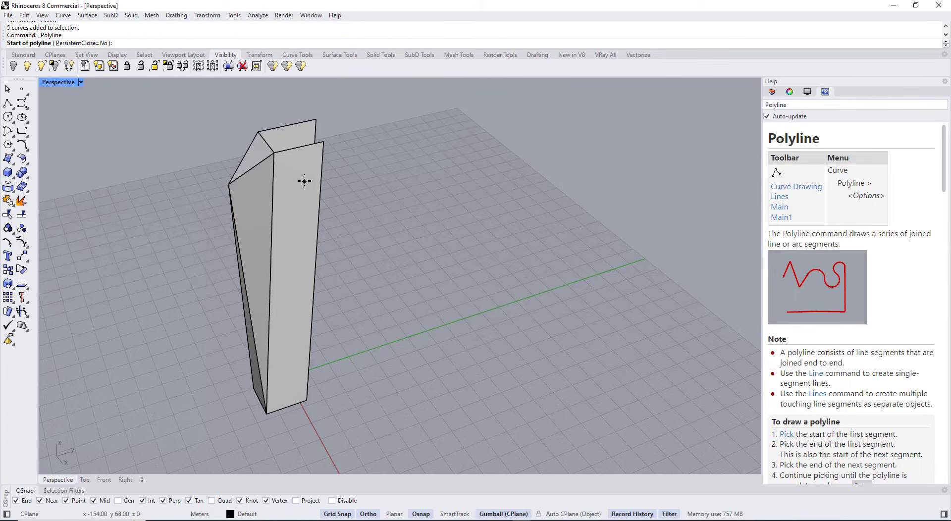
{"action": "left_click", "coordinate": [275, 154]}
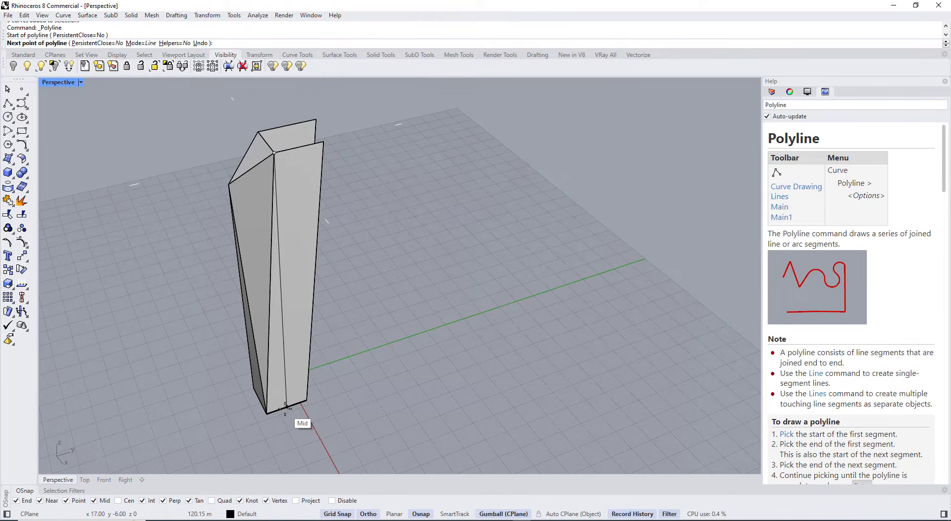
{"action": "scroll", "coordinate": [291, 407], "scroll_direction": "down", "scroll_amount": 7}
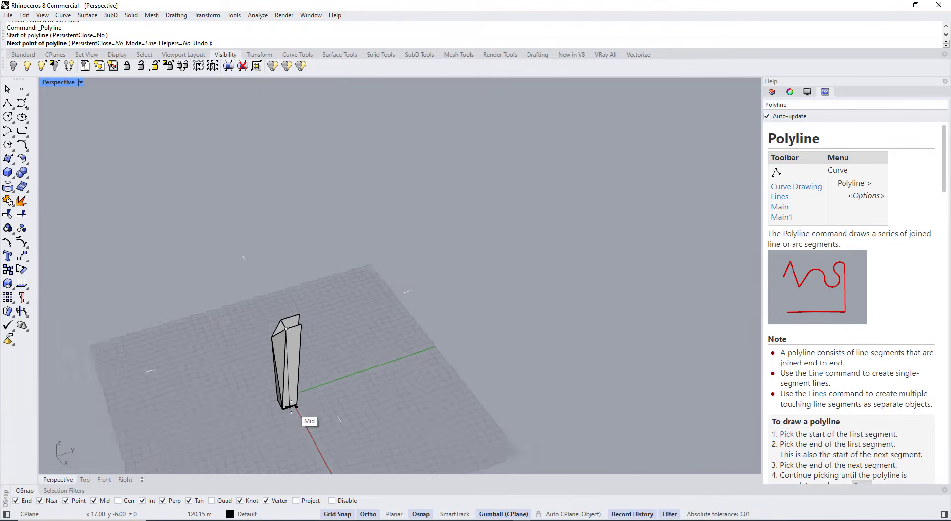
{"action": "right_click_drag", "start_coordinate": [291, 407], "coordinate": [278, 375]}
{"action": "scroll", "coordinate": [278, 376], "scroll_direction": "up", "scroll_amount": 6}
{"action": "right_click", "coordinate": [272, 278]}
{"action": "scroll", "coordinate": [281, 263], "scroll_direction": "down", "scroll_amount": 2}
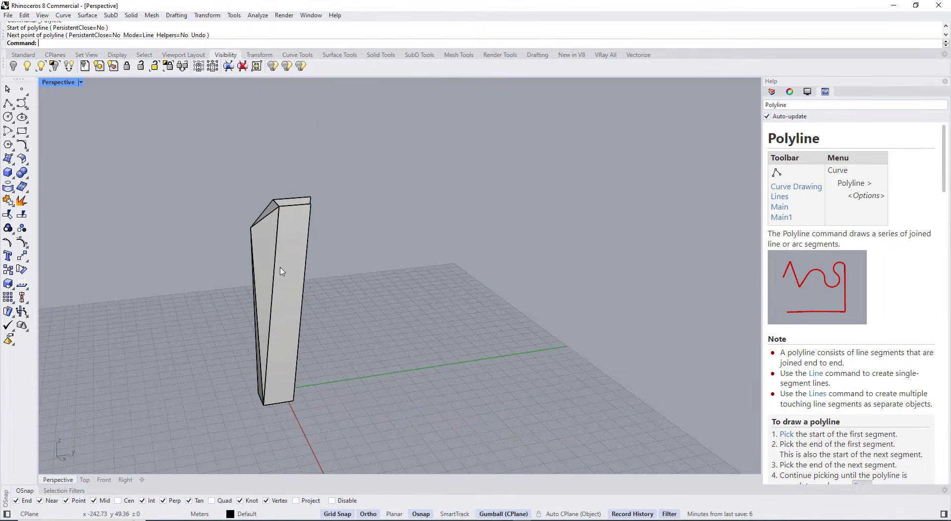
{"action": "right_click", "coordinate": [280, 264]}
{"action": "left_click", "coordinate": [279, 206]}
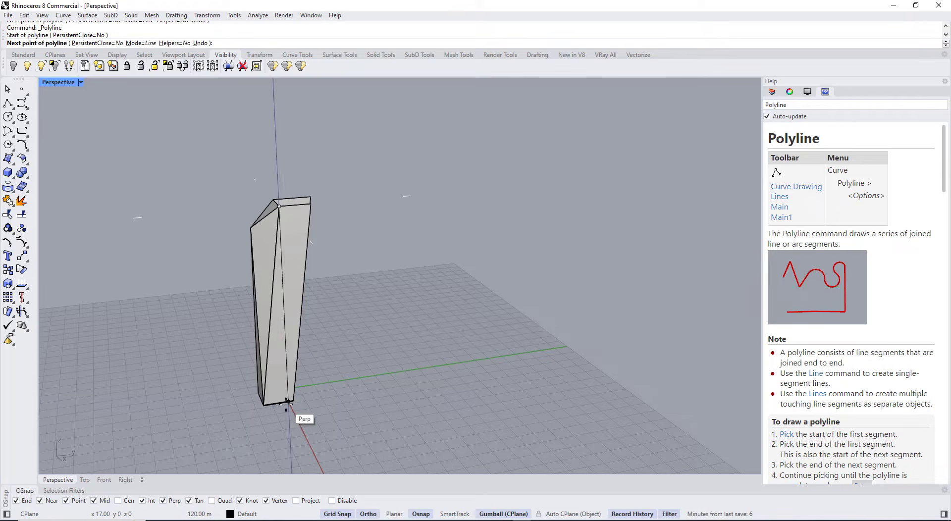
{"action": "right_click", "coordinate": [281, 402]}
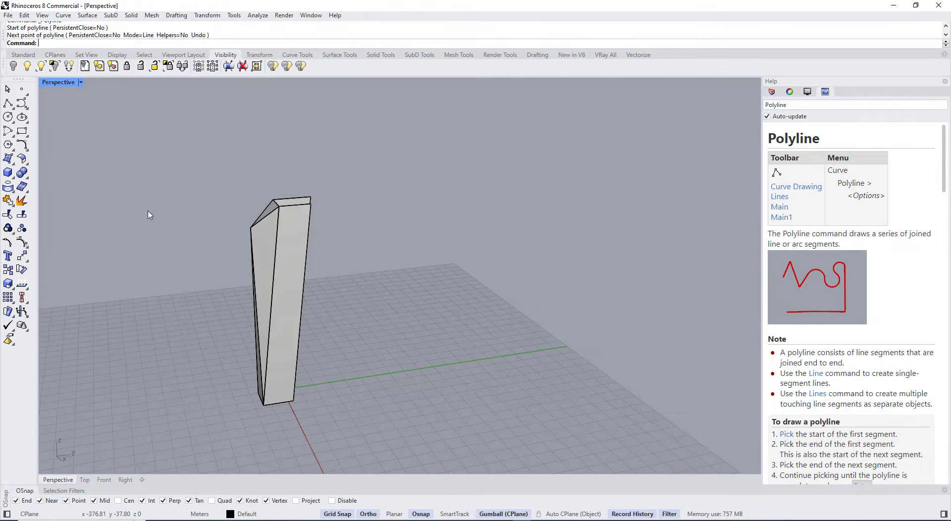
Step: In the Right view, draw a vertical polyline from the panel's upper peak corner down past its base
{"action": "double_click", "coordinate": [53, 85]}
{"action": "double_click", "coordinate": [407, 281]}
{"action": "scroll", "coordinate": [406, 290], "scroll_direction": "down", "scroll_amount": 12}
{"action": "right_click_drag", "start_coordinate": [430, 213], "coordinate": [398, 301]}
{"action": "scroll", "coordinate": [397, 301], "scroll_direction": "up", "scroll_amount": 2}
{"action": "right_click", "coordinate": [394, 295]}
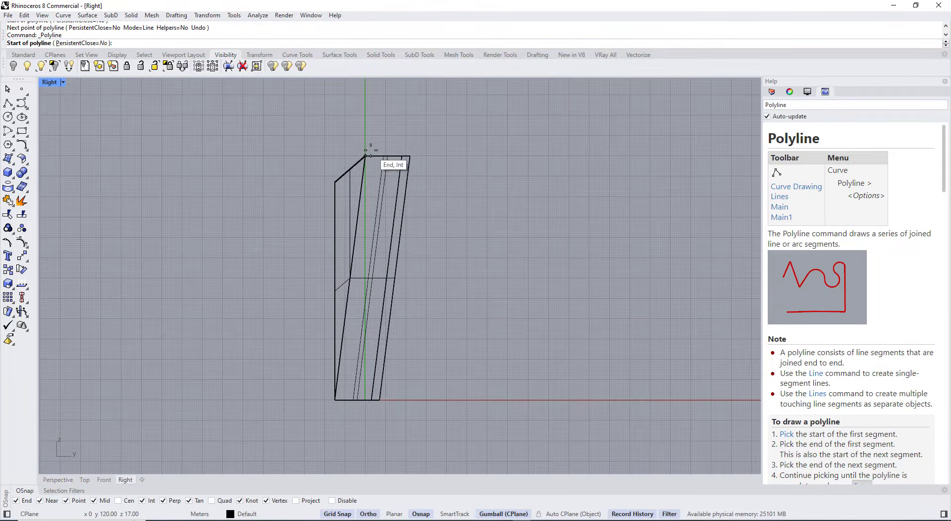
{"action": "left_click", "coordinate": [366, 156]}
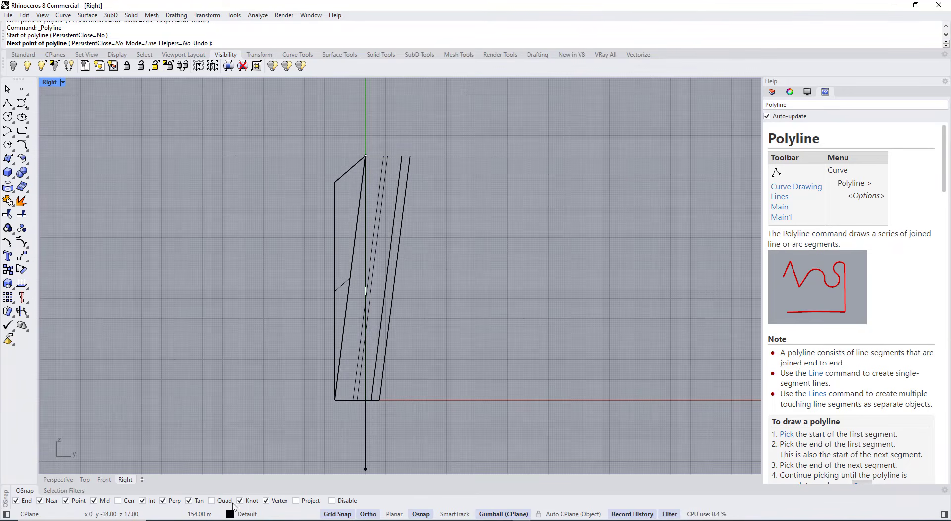
{"action": "left_click", "coordinate": [364, 430]}
{"action": "right_click", "coordinate": [365, 428]}
Step: Select the polyline, both side surfaces and the polysurface, and turn off their surface isocurve display
{"action": "left_click", "coordinate": [388, 303]}
{"action": "left_click", "coordinate": [438, 155]}
{"action": "scroll", "coordinate": [412, 196], "scroll_direction": "up", "scroll_amount": 4}
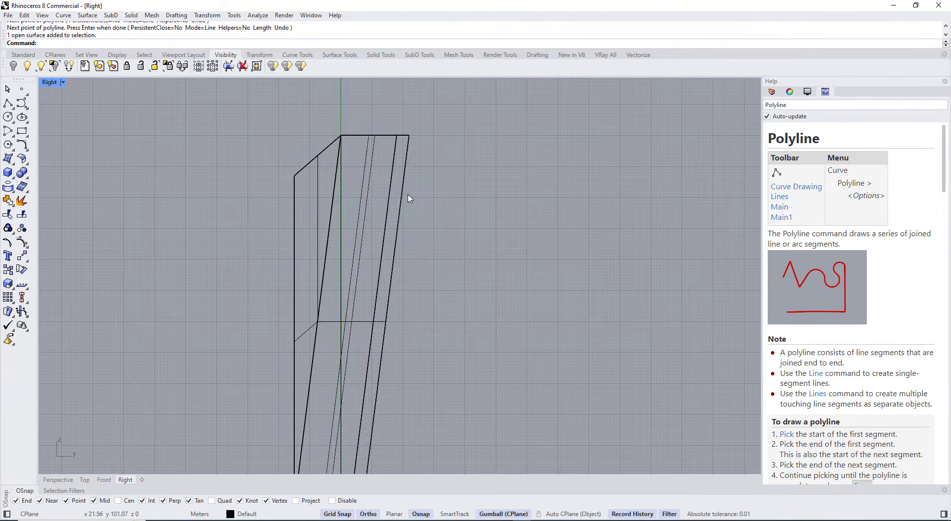
{"action": "left_click_drag", "start_coordinate": [442, 240], "coordinate": [260, 151]}
{"action": "left_click", "coordinate": [772, 91]}
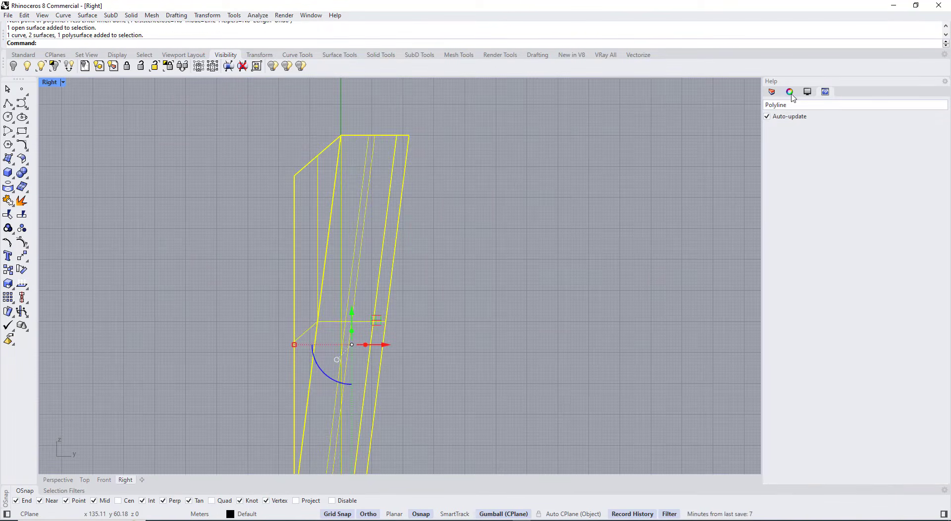
{"action": "left_click", "coordinate": [865, 342]}
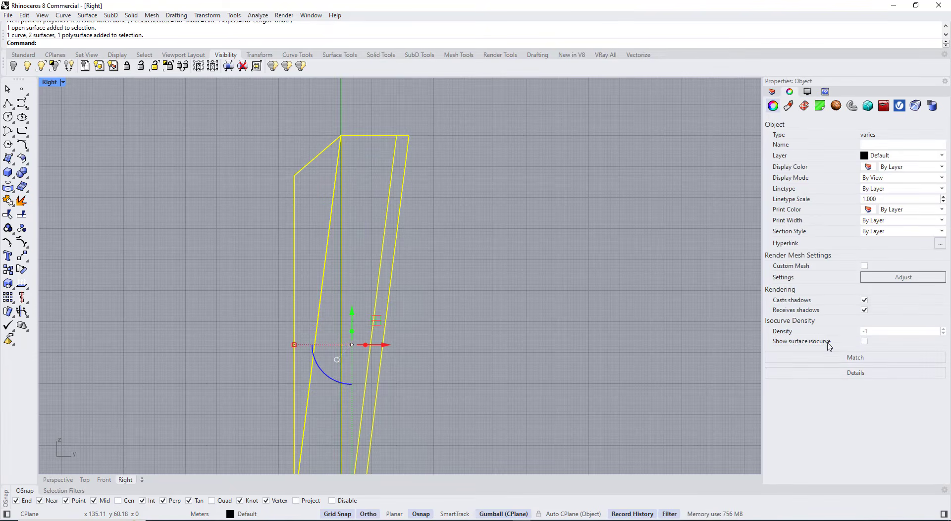
{"action": "left_click", "coordinate": [420, 144]}
{"action": "scroll", "coordinate": [419, 140], "scroll_direction": "down", "scroll_amount": 6}
{"action": "scroll", "coordinate": [393, 242], "scroll_direction": "up", "scroll_amount": 4}
{"action": "left_click", "coordinate": [393, 243]}
{"action": "left_click", "coordinate": [403, 254]}
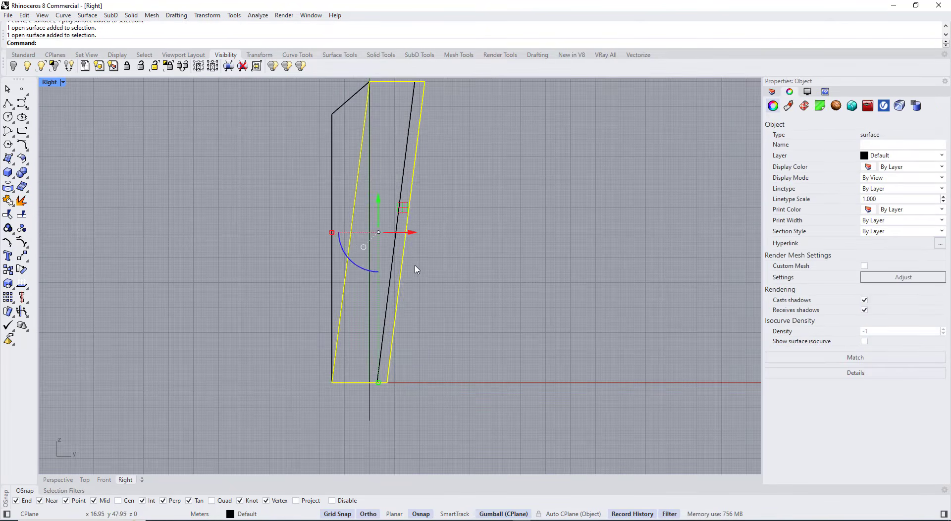
{"action": "left_click", "coordinate": [416, 266]}
{"action": "left_click", "coordinate": [372, 412]}
{"action": "left_click", "coordinate": [426, 317]}
{"action": "scroll", "coordinate": [426, 315], "scroll_direction": "down", "scroll_amount": 3}
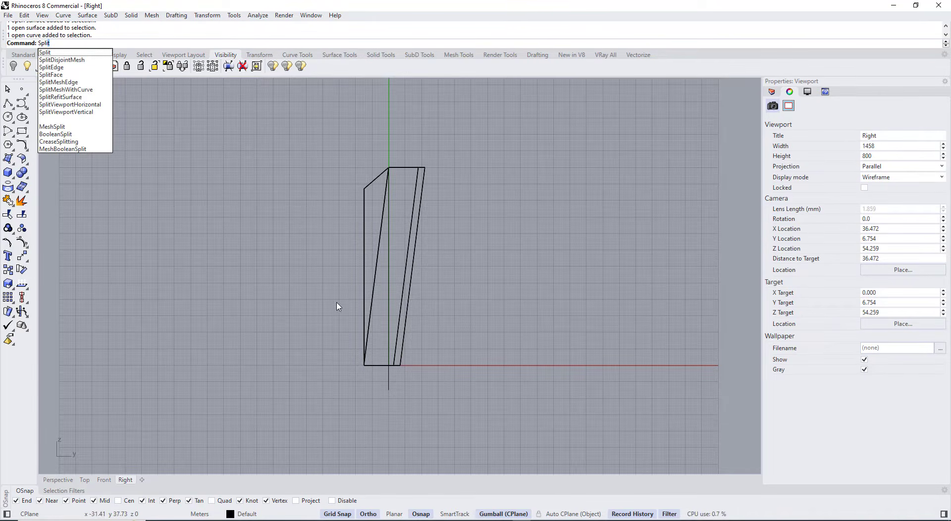
{"action": "key", "text": "Escape"}
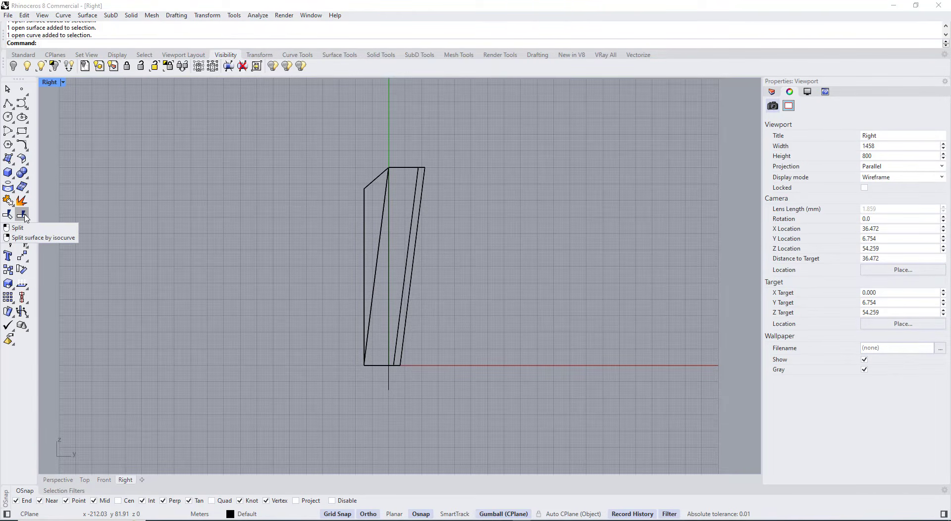
Step: Split both extruded side surfaces with the vertical polyline and accept the history warning
{"action": "left_click", "coordinate": [22, 214]}
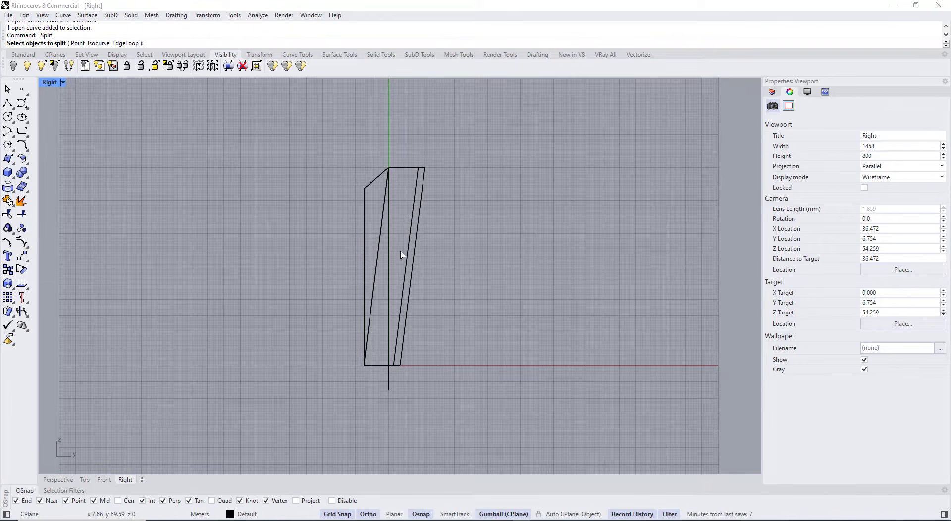
{"action": "left_click", "coordinate": [416, 225]}
{"action": "left_click", "coordinate": [421, 221]}
{"action": "key", "text": "Return"}
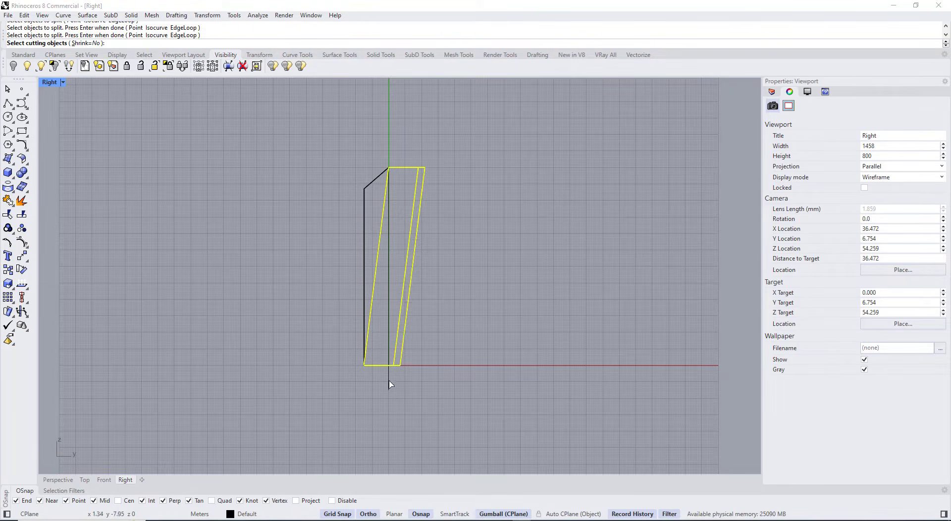
{"action": "left_click", "coordinate": [389, 382]}
{"action": "key", "text": "Return"}
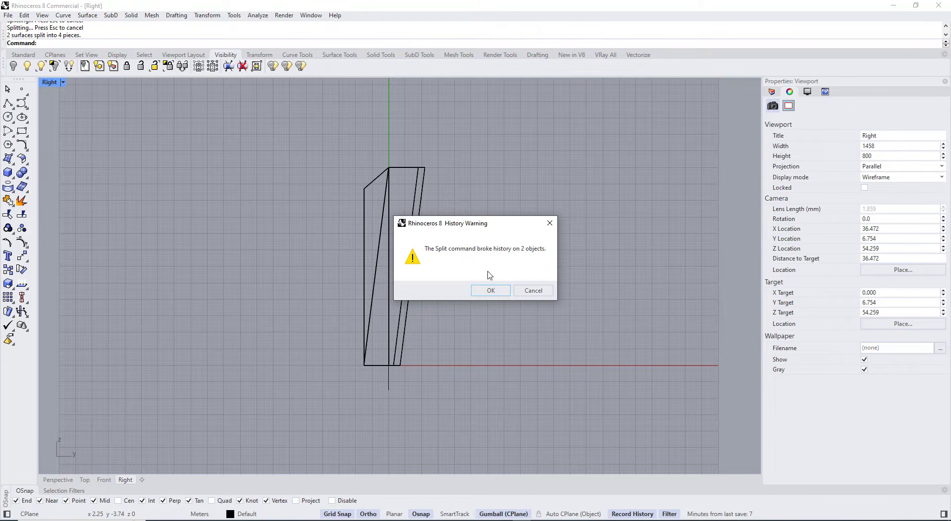
{"action": "left_click", "coordinate": [489, 291]}
Step: Delete the vertical cutting polyline and the two split side pieces on its positive Y side
{"action": "left_click", "coordinate": [388, 384]}
{"action": "key", "text": "Delete"}
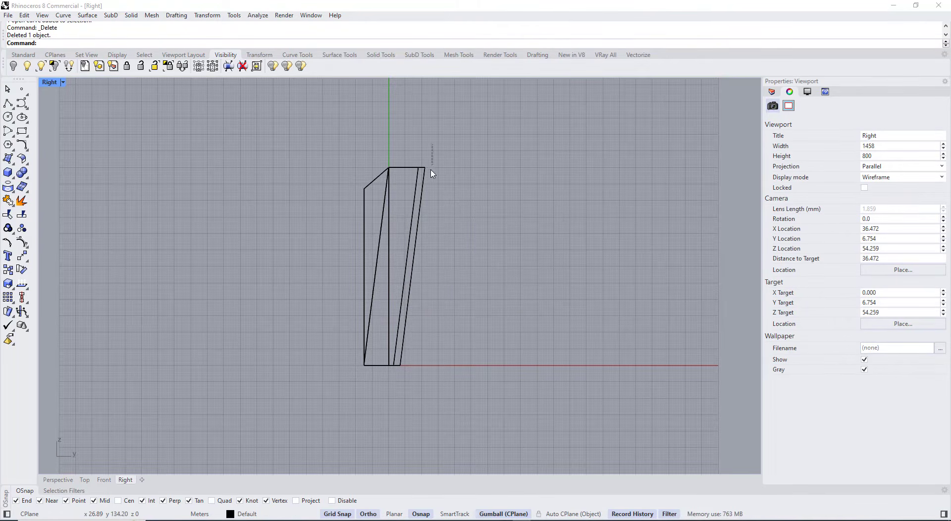
{"action": "left_click_drag", "start_coordinate": [432, 144], "coordinate": [406, 183]}
{"action": "key", "text": "Delete"}
Step: Examine the trimmed panel's open back from peak to base in the Perspective view
{"action": "scroll", "coordinate": [393, 228], "scroll_direction": "up", "scroll_amount": 8}
{"action": "left_click_drag", "start_coordinate": [415, 233], "coordinate": [301, 316]}
{"action": "double_click", "coordinate": [47, 83]}
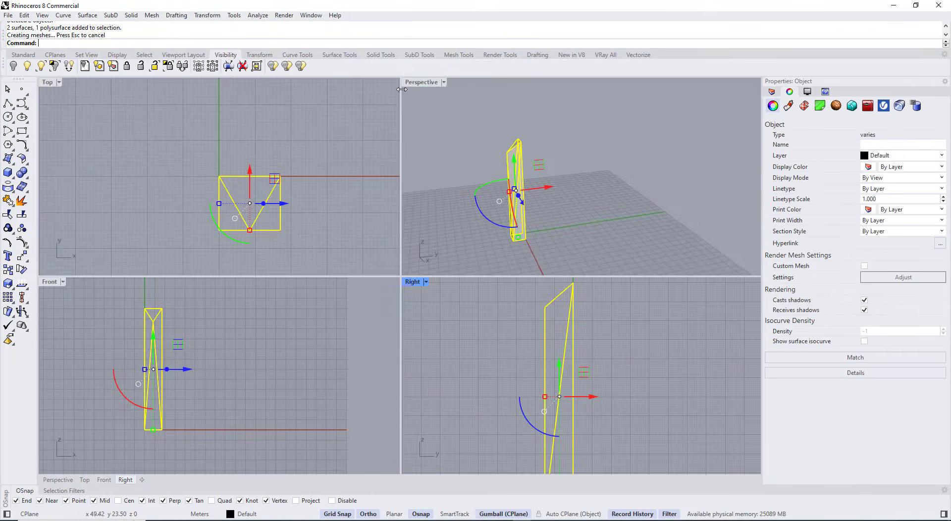
{"action": "double_click", "coordinate": [426, 83]}
{"action": "left_click", "coordinate": [450, 236]}
{"action": "right_click_drag", "start_coordinate": [448, 237], "coordinate": [353, 272]}
{"action": "scroll", "coordinate": [300, 204], "scroll_direction": "up", "scroll_amount": 8}
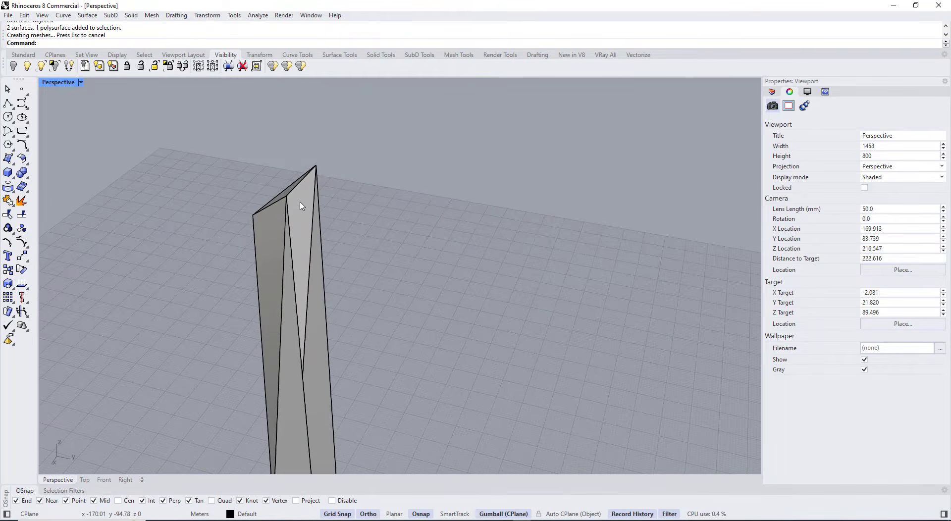
{"action": "right_click_drag", "start_coordinate": [303, 446], "coordinate": [318, 343], "text": "shift"}
{"action": "scroll", "coordinate": [334, 249], "scroll_direction": "down", "scroll_amount": 2}
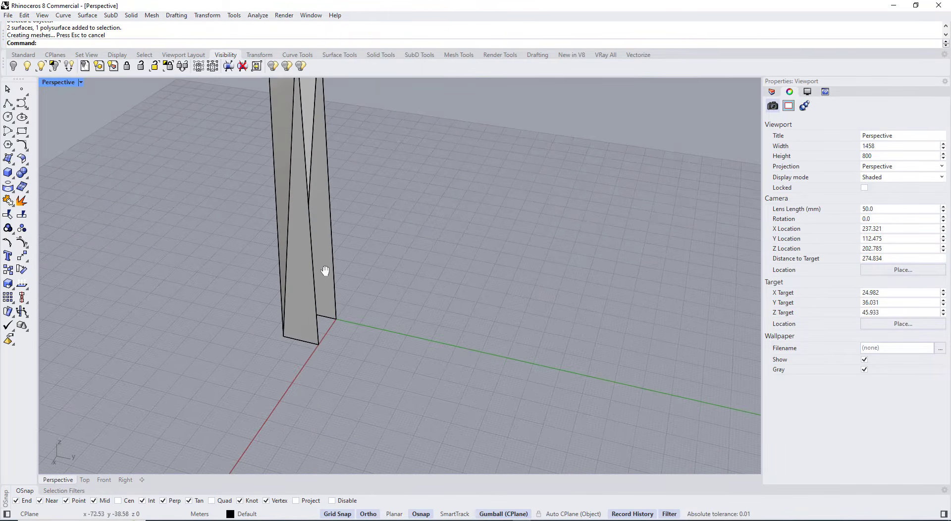
{"action": "right_click_drag", "start_coordinate": [325, 270], "coordinate": [320, 337], "text": "shift"}
Step: Close the panel's open back with a four-corner-point surface between the vertical edges of the two side surfaces
{"action": "left_click", "coordinate": [12, 165]}
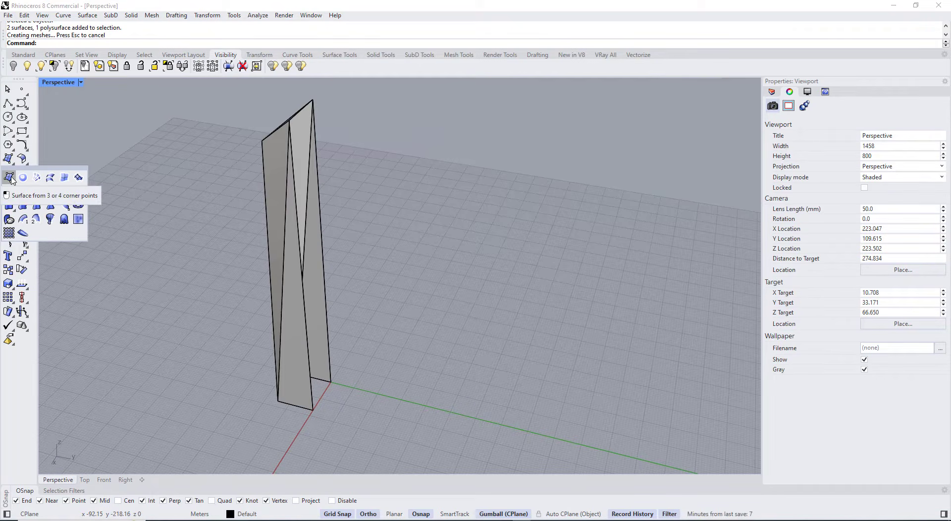
{"action": "left_click", "coordinate": [11, 177]}
{"action": "left_click", "coordinate": [313, 409]}
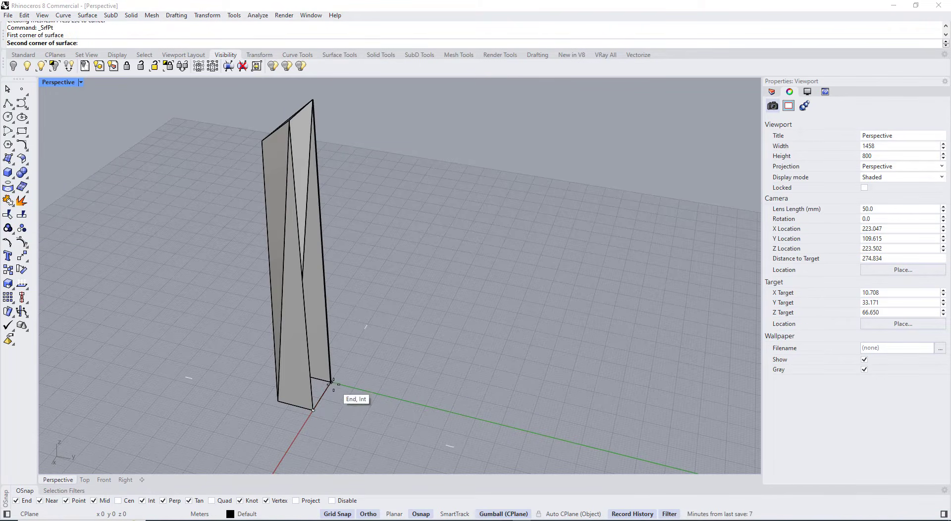
{"action": "left_click", "coordinate": [331, 382]}
{"action": "scroll", "coordinate": [304, 208], "scroll_direction": "up", "scroll_amount": 3}
{"action": "left_click", "coordinate": [298, 159]}
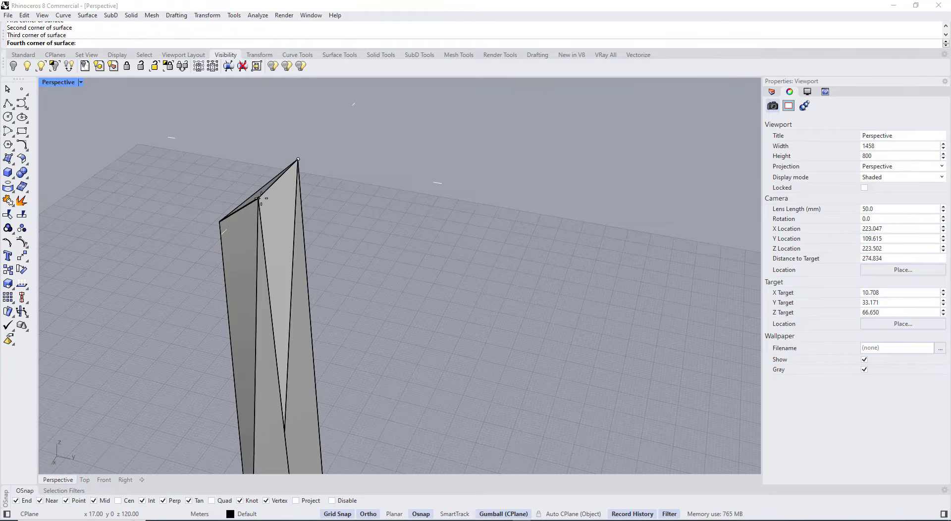
{"action": "left_click", "coordinate": [260, 198]}
{"action": "right_click", "coordinate": [277, 200]}
{"action": "scroll", "coordinate": [317, 203], "scroll_direction": "down", "scroll_amount": 10}
{"action": "right_click_drag", "start_coordinate": [327, 212], "coordinate": [382, 291]}
{"action": "key", "text": "Escape"}
Step: Join the folded polysurface, both side surfaces and the back surface into one polysurface
{"action": "left_click_drag", "start_coordinate": [382, 291], "coordinate": [320, 190]}
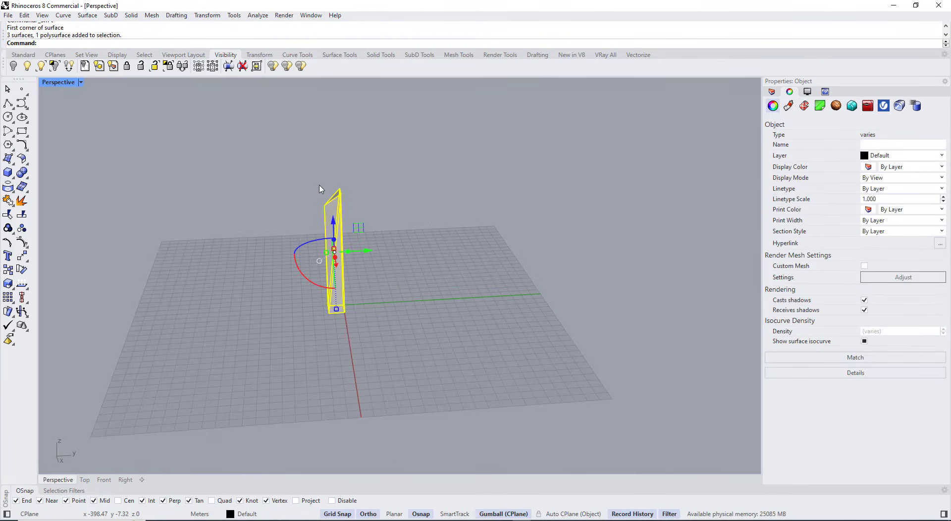
{"action": "key", "text": "ctrl+j"}
{"action": "key", "text": "Escape"}
Step: Cap the joined polysurface's open base to make it a closed solid
{"action": "right_click_drag", "start_coordinate": [386, 342], "coordinate": [475, 297]}
{"action": "scroll", "coordinate": [375, 285], "scroll_direction": "up", "scroll_amount": 8}
{"action": "left_click", "coordinate": [375, 285]}
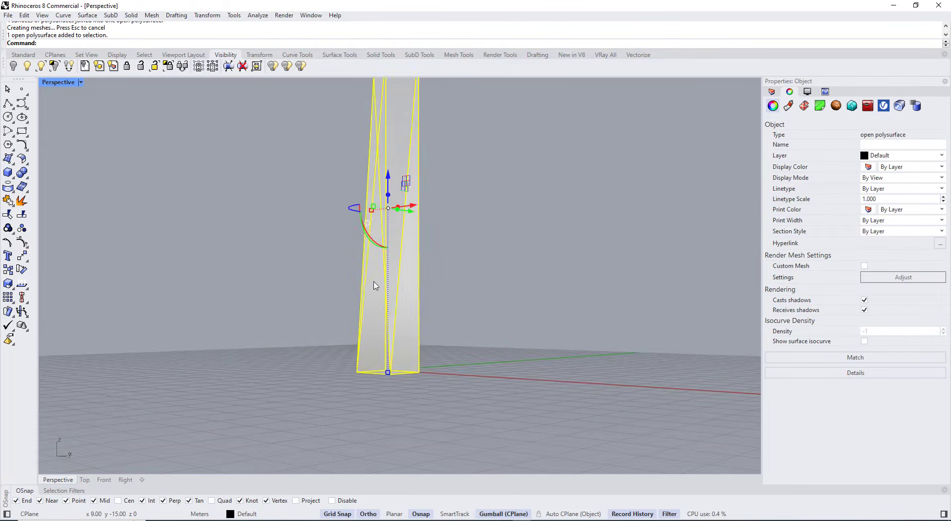
{"action": "scroll", "coordinate": [374, 286], "scroll_direction": "down", "scroll_amount": 2}
{"action": "key", "text": "Return"}
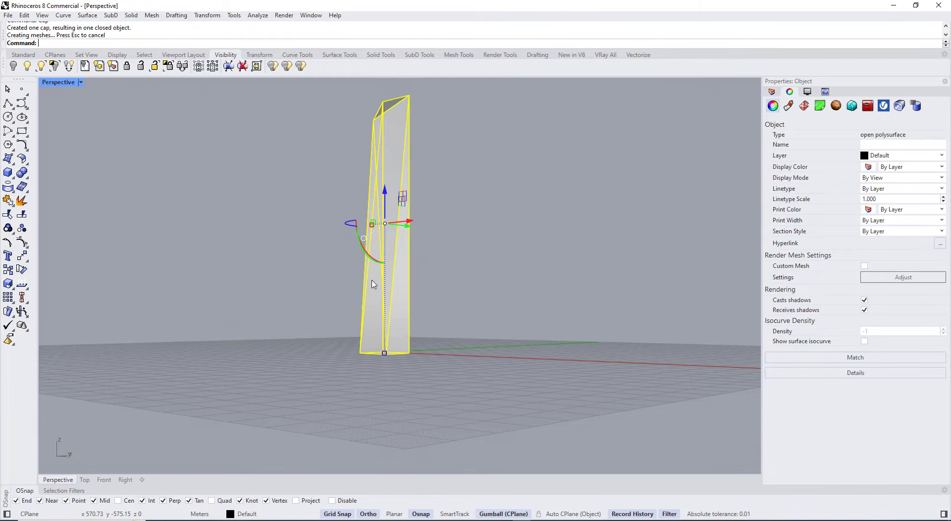
Step: Undo the last cap on the panel's base and examine the opening from below
{"action": "right_click_drag", "start_coordinate": [372, 281], "coordinate": [396, 347]}
{"action": "key", "text": "Escape"}
{"action": "scroll", "coordinate": [396, 275], "scroll_direction": "up", "scroll_amount": 10}
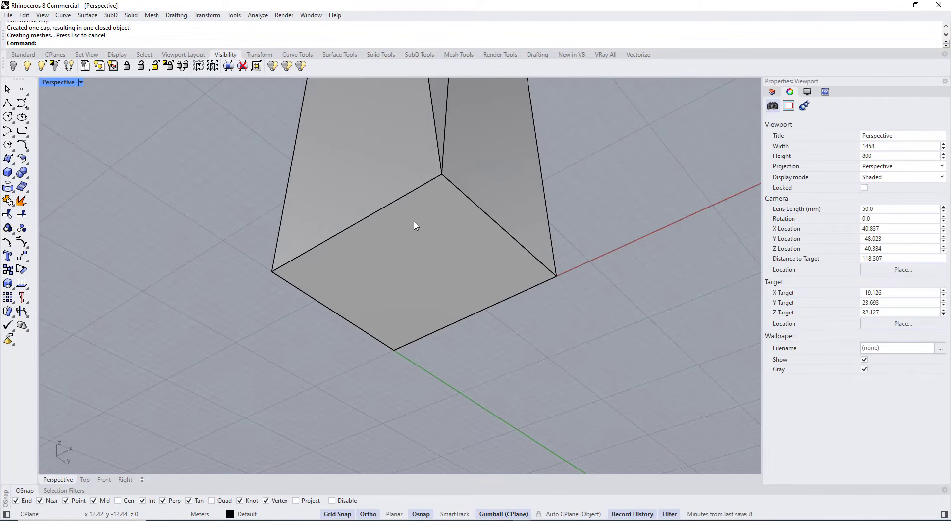
{"action": "key", "text": "ctrl+z"}
{"action": "left_click", "coordinate": [548, 347]}
{"action": "right_click_drag", "start_coordinate": [548, 347], "coordinate": [530, 302]}
{"action": "scroll", "coordinate": [430, 245], "scroll_direction": "down", "scroll_amount": 2}
Step: Cap the open polysurface's base again to make it a closed solid
{"action": "left_click", "coordinate": [431, 241]}
{"action": "type", "text": "Cap"}
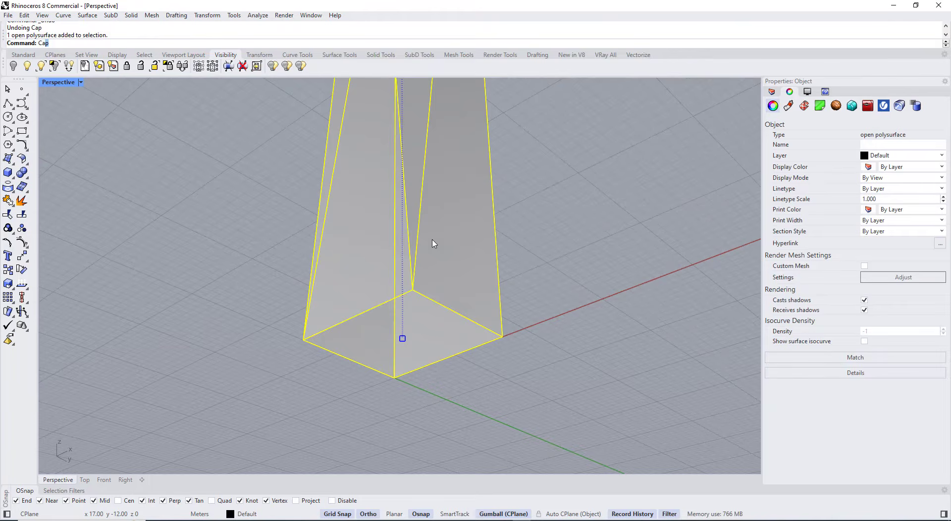
{"action": "key", "text": "Return"}
{"action": "scroll", "coordinate": [430, 246], "scroll_direction": "down", "scroll_amount": 4}
{"action": "key", "text": "Escape"}
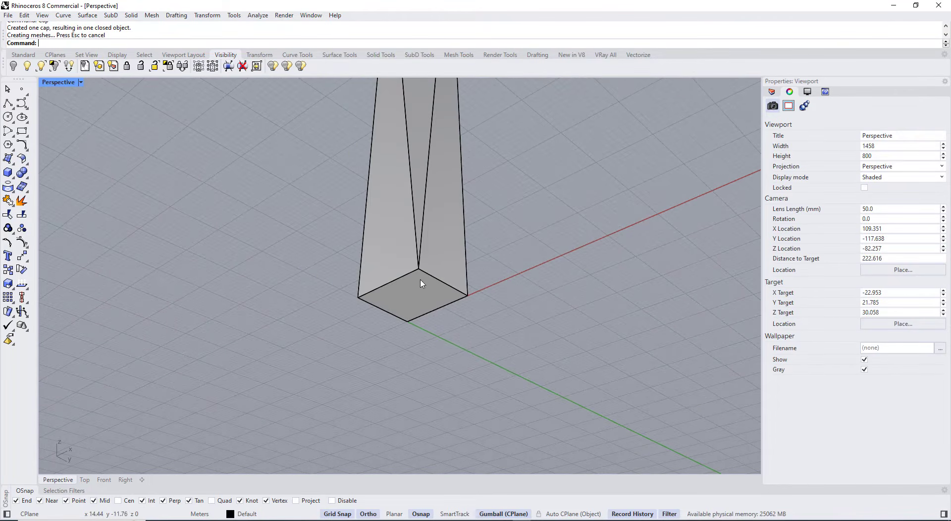
Step: Select only the flat back face of the solid panel and pull it outward along the Y axis to thicken it
{"action": "scroll", "coordinate": [382, 300], "scroll_direction": "down", "scroll_amount": 8}
{"action": "right_click_drag", "start_coordinate": [420, 284], "coordinate": [333, 236]}
{"action": "scroll", "coordinate": [368, 233], "scroll_direction": "up", "scroll_amount": 4}
{"action": "right_click_drag", "start_coordinate": [328, 144], "coordinate": [329, 155]}
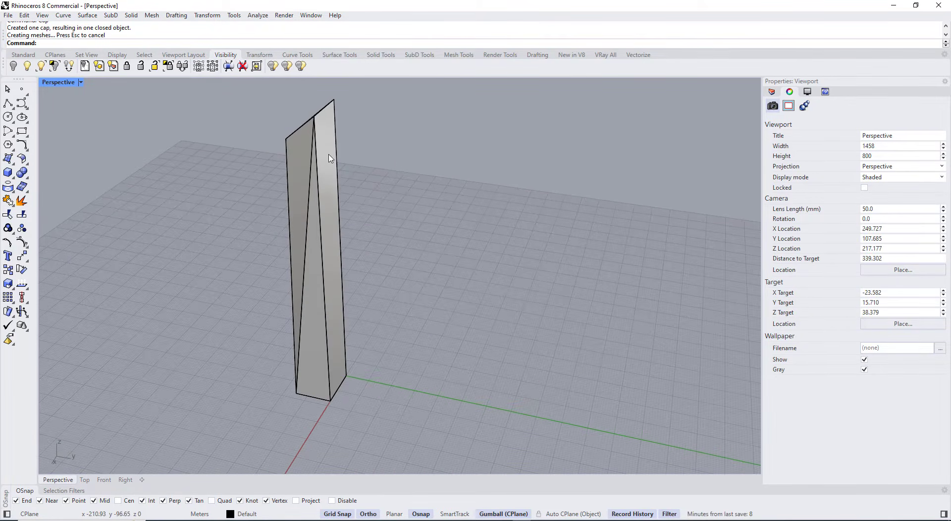
{"action": "left_click", "coordinate": [329, 132], "text": "ctrl+shift"}
{"action": "scroll", "coordinate": [354, 243], "scroll_direction": "up", "scroll_amount": 4}
{"action": "scroll", "coordinate": [353, 301], "scroll_direction": "down", "scroll_amount": 4}
{"action": "right_click_drag", "start_coordinate": [353, 301], "coordinate": [361, 341]}
{"action": "scroll", "coordinate": [358, 278], "scroll_direction": "up", "scroll_amount": 3}
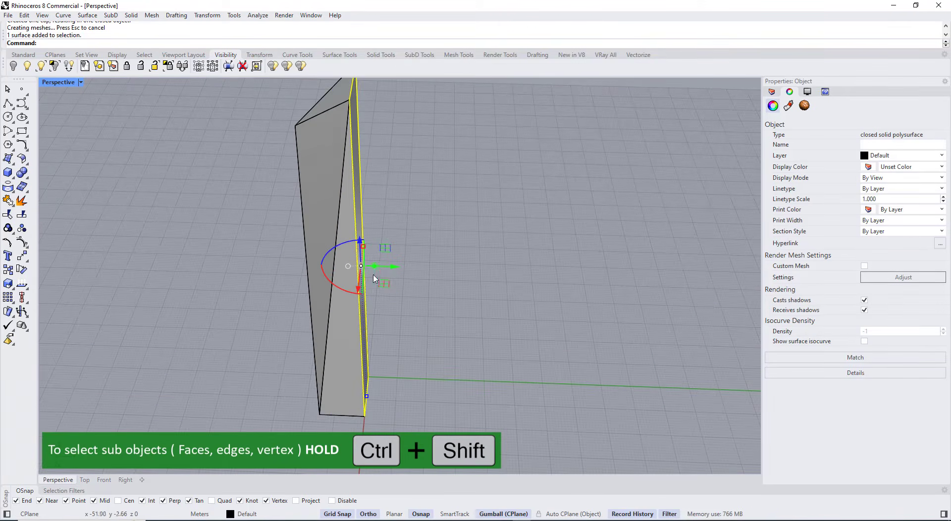
{"action": "left_click_drag", "start_coordinate": [374, 266], "coordinate": [395, 268]}
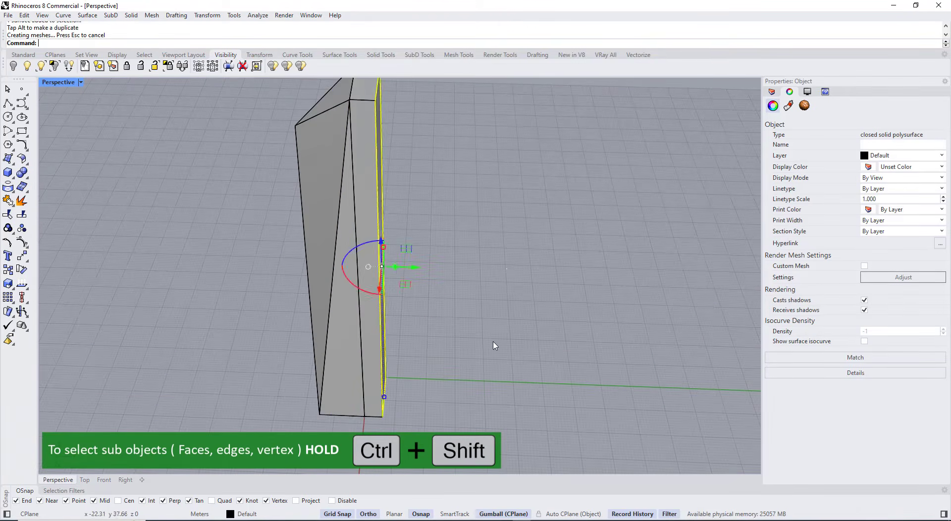
{"action": "left_click", "coordinate": [494, 344]}
{"action": "scroll", "coordinate": [495, 344], "scroll_direction": "down", "scroll_amount": 4}
{"action": "right_click_drag", "start_coordinate": [494, 342], "coordinate": [461, 297]}
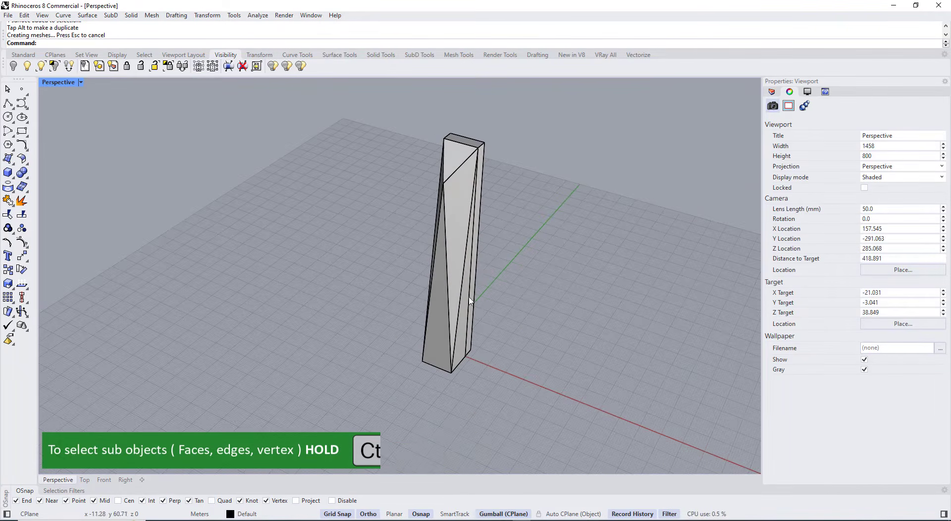
Step: Select the fold vertex near the front top of the solid panel and move it vertically downward
{"action": "scroll", "coordinate": [467, 329], "scroll_direction": "up", "scroll_amount": 3}
{"action": "scroll", "coordinate": [480, 283], "scroll_direction": "down", "scroll_amount": 5}
{"action": "scroll", "coordinate": [476, 283], "scroll_direction": "up", "scroll_amount": 10}
{"action": "right_click_drag", "start_coordinate": [387, 369], "coordinate": [347, 347]}
{"action": "left_click", "coordinate": [324, 321], "text": "ctrl+shift"}
{"action": "scroll", "coordinate": [315, 298], "scroll_direction": "down", "scroll_amount": 5}
{"action": "left_click_drag", "start_coordinate": [319, 280], "coordinate": [320, 318]}
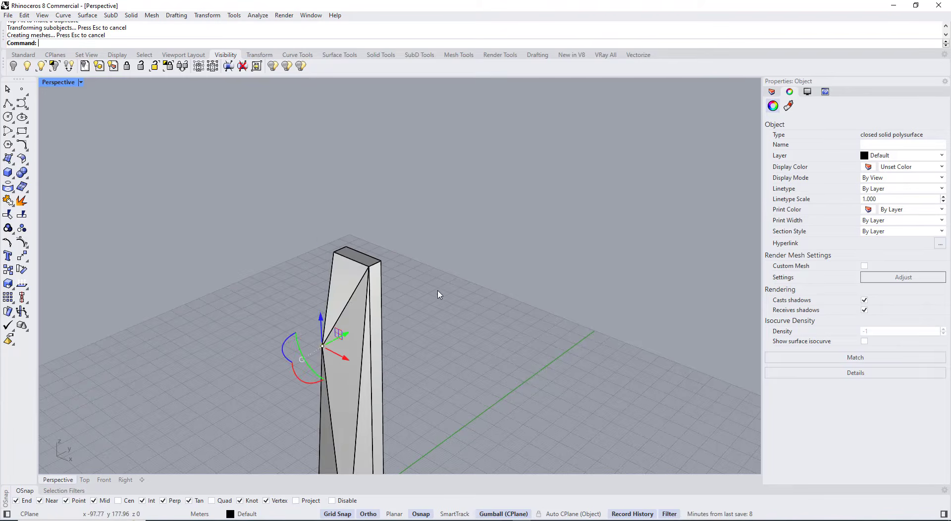
{"action": "right_click_drag", "start_coordinate": [440, 294], "coordinate": [551, 270]}
{"action": "scroll", "coordinate": [551, 269], "scroll_direction": "down", "scroll_amount": 5}
{"action": "left_click", "coordinate": [551, 270]}
Step: Try to shift a sub-object near the panel's base sideways with the Gumball, and undo that move
{"action": "right_click_drag", "start_coordinate": [538, 347], "coordinate": [474, 393]}
{"action": "scroll", "coordinate": [440, 396], "scroll_direction": "up", "scroll_amount": 5}
{"action": "left_click", "coordinate": [440, 395], "text": "ctrl+shift"}
{"action": "left_click", "coordinate": [448, 391], "text": "ctrl+shift"}
{"action": "scroll", "coordinate": [451, 393], "scroll_direction": "down", "scroll_amount": 4}
{"action": "left_click_drag", "start_coordinate": [463, 343], "coordinate": [484, 345]}
{"action": "left_click", "coordinate": [510, 325]}
{"action": "right_click_drag", "start_coordinate": [510, 325], "coordinate": [555, 317]}
{"action": "scroll", "coordinate": [566, 308], "scroll_direction": "down", "scroll_amount": 5}
{"action": "key", "text": "ctrl+z"}
{"action": "left_click", "coordinate": [539, 384]}
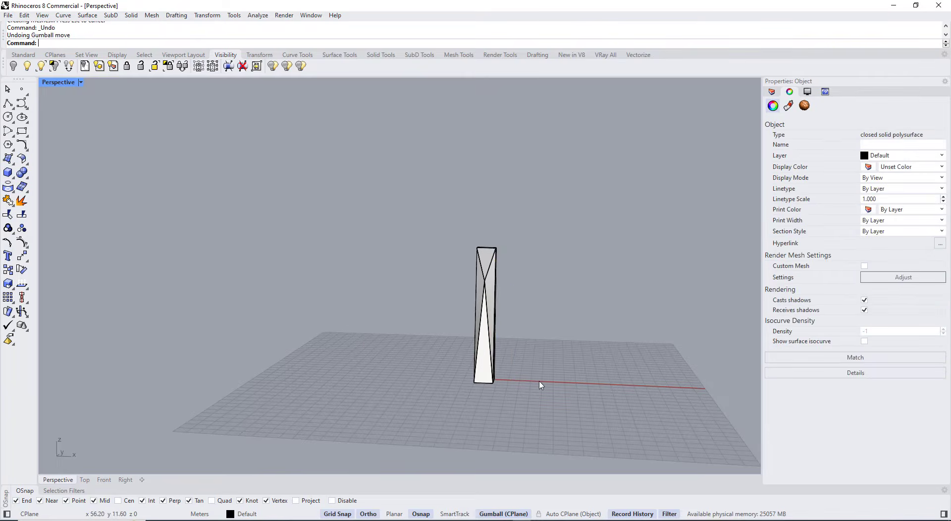
Step: Move the whole panel solid along the negative X axis, away from the origin
{"action": "right_click_drag", "start_coordinate": [540, 385], "coordinate": [512, 386]}
{"action": "right_click_drag", "start_coordinate": [479, 310], "coordinate": [503, 333]}
{"action": "left_click", "coordinate": [463, 324]}
{"action": "left_click_drag", "start_coordinate": [505, 329], "coordinate": [326, 322]}
{"action": "left_click", "coordinate": [248, 304]}
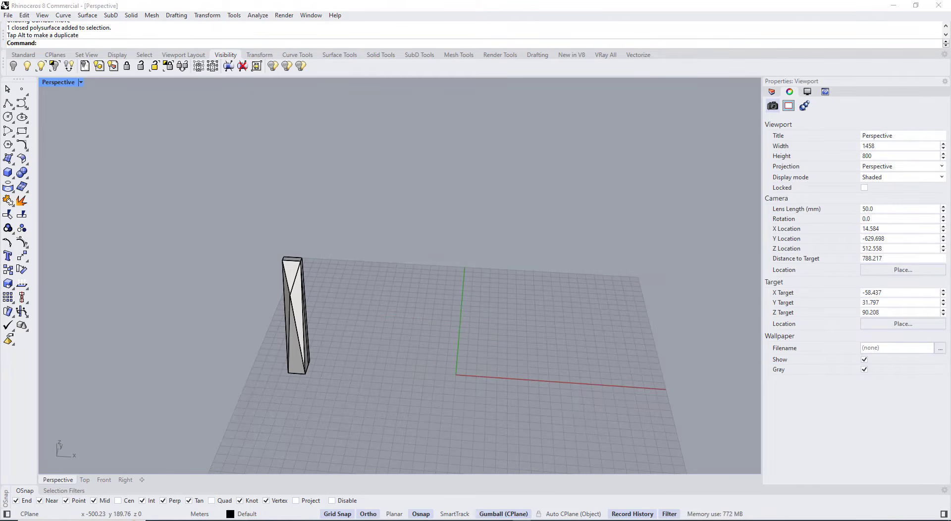
Step: Switch to the image viewer and examine the diagonal tower reference photo's triangular facade facets from roof to base
{"action": "left_click", "coordinate": [558, 520]}
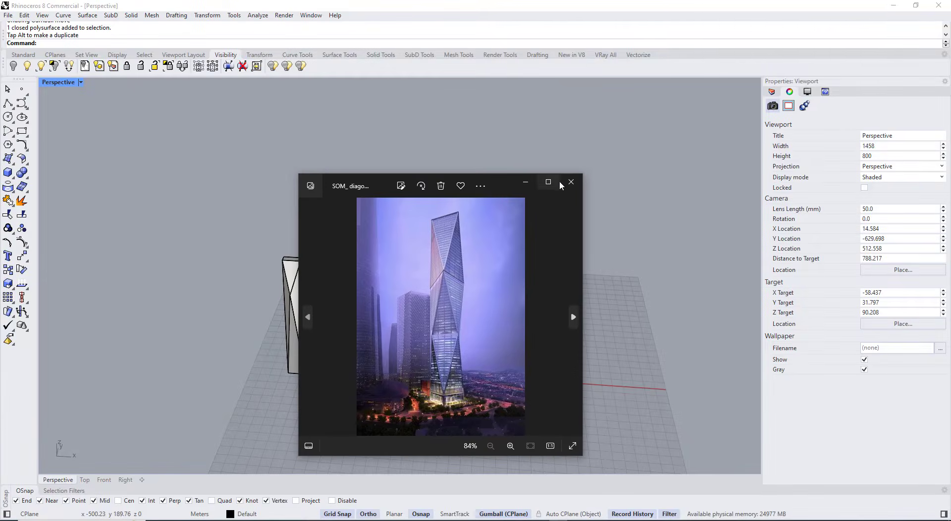
{"action": "left_click", "coordinate": [557, 181]}
{"action": "scroll", "coordinate": [515, 350], "scroll_direction": "up", "scroll_amount": 4}
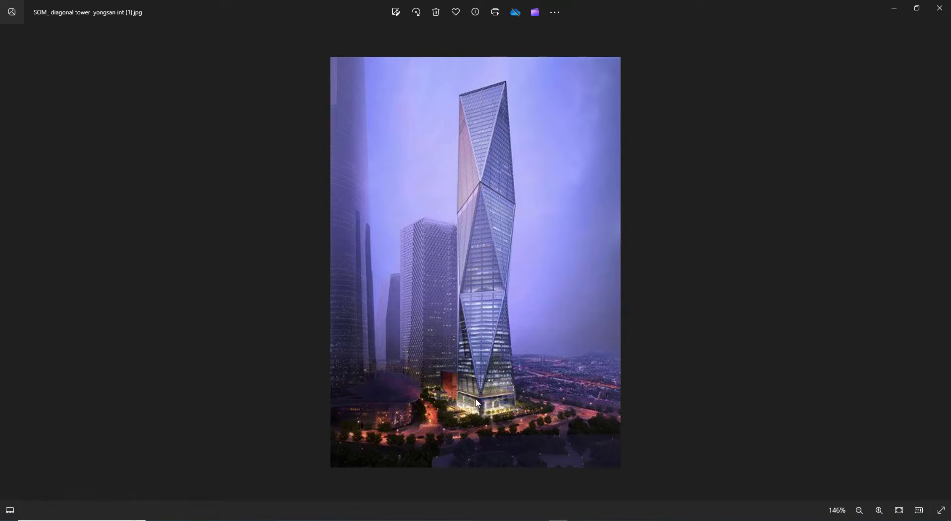
{"action": "scroll", "coordinate": [477, 403], "scroll_direction": "up", "scroll_amount": 2}
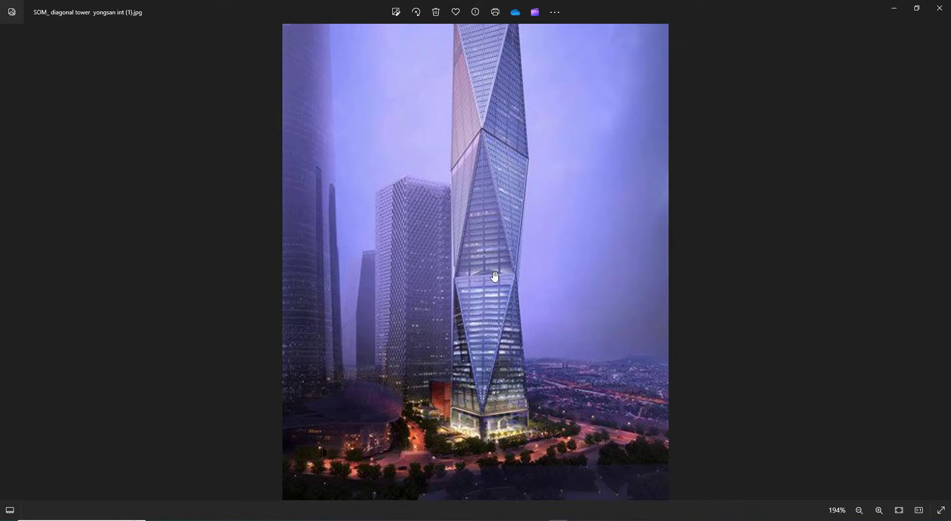
{"action": "scroll", "coordinate": [495, 284], "scroll_direction": "down", "scroll_amount": 2}
{"action": "scroll", "coordinate": [490, 322], "scroll_direction": "up", "scroll_amount": 1}
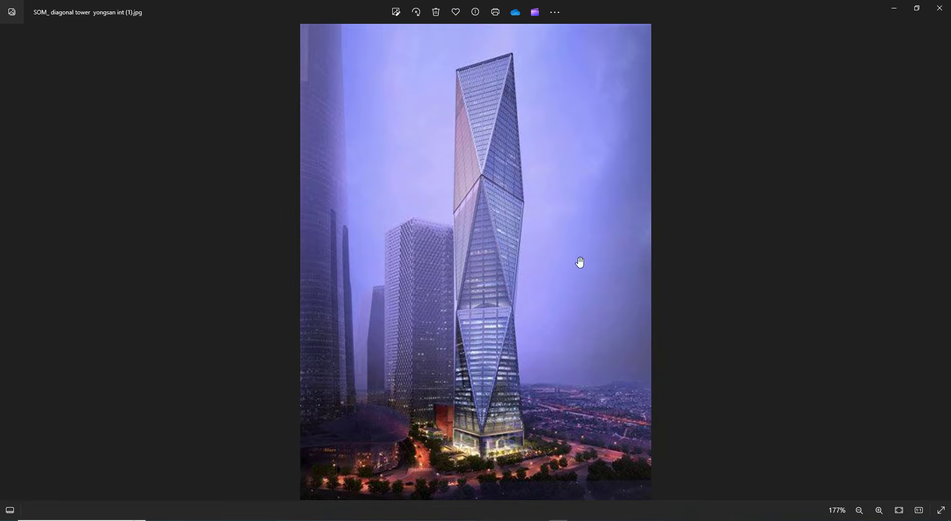
{"action": "scroll", "coordinate": [580, 263], "scroll_direction": "down", "scroll_amount": 4}
{"action": "left_click", "coordinate": [940, 8]}
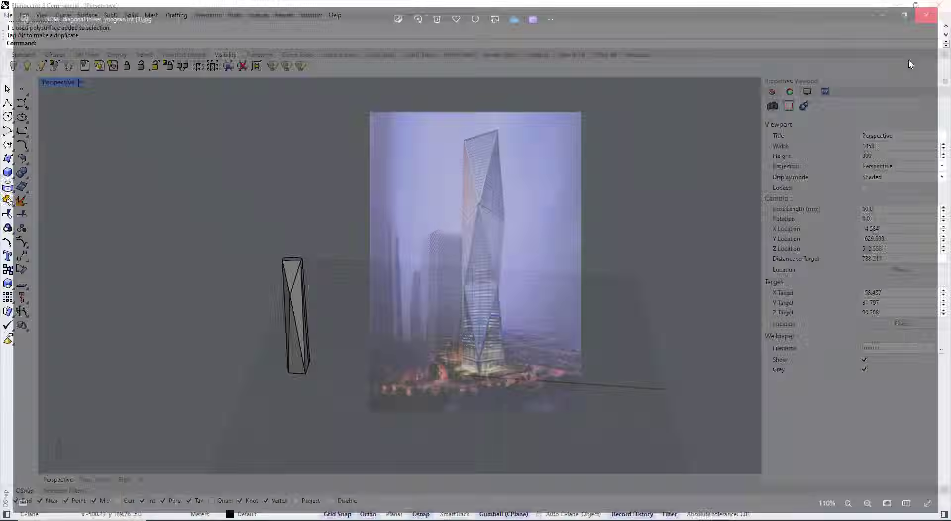
Step: Maximize the Top viewport and turn off Grid Snap
{"action": "double_click", "coordinate": [51, 83]}
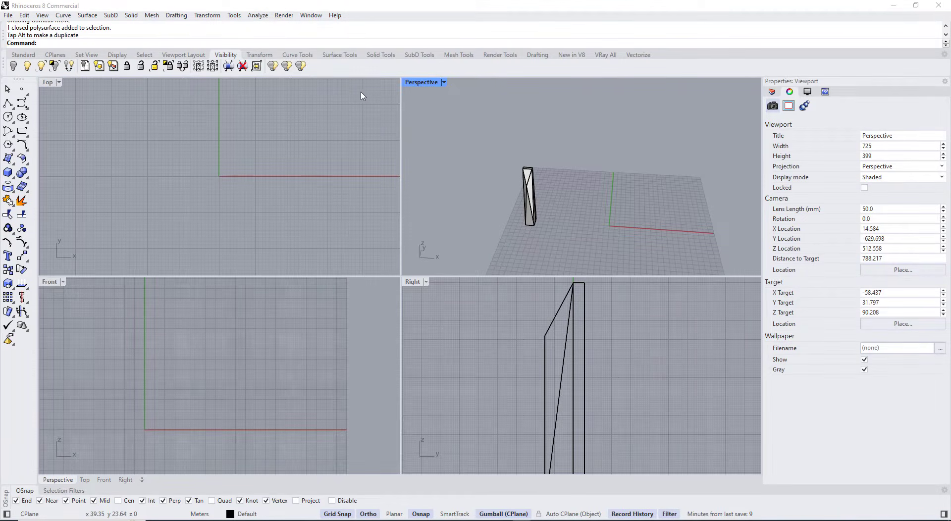
{"action": "double_click", "coordinate": [48, 83]}
{"action": "left_click", "coordinate": [25, 134]}
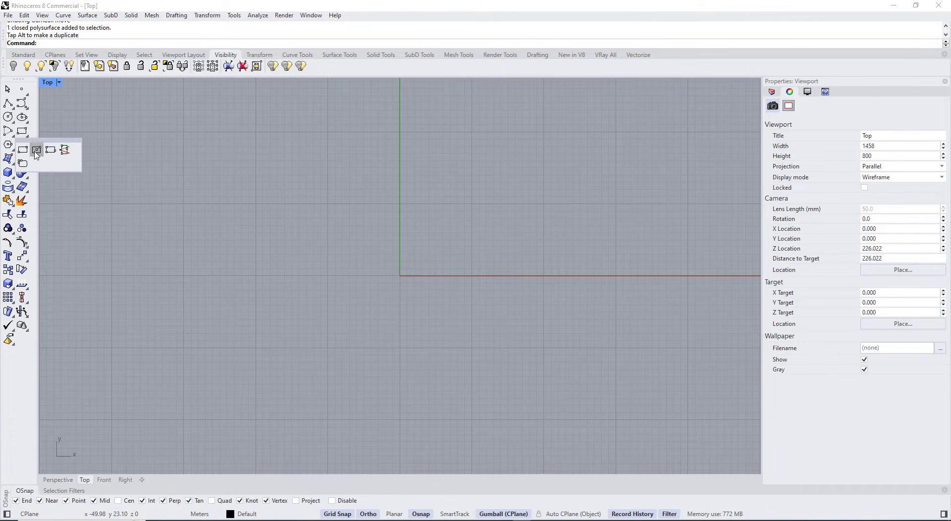
{"action": "left_click", "coordinate": [23, 150]}
{"action": "left_click", "coordinate": [454, 203]}
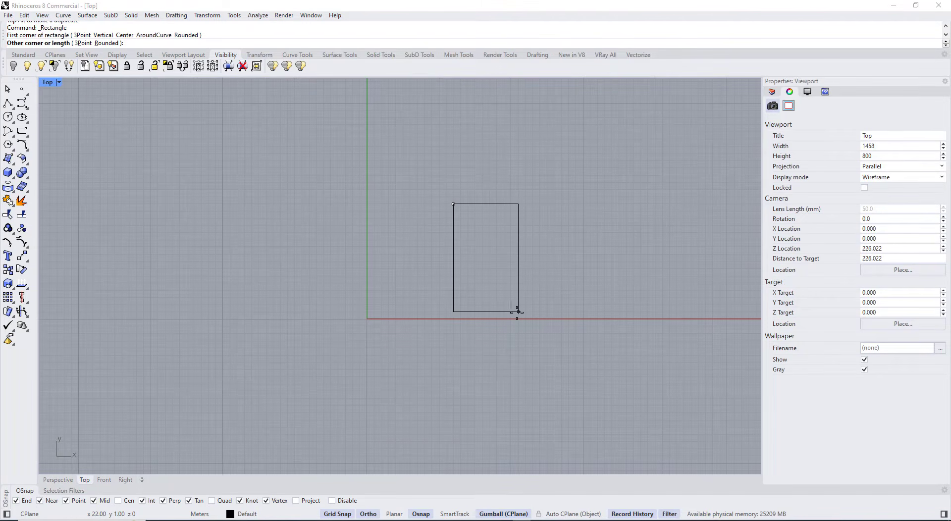
{"action": "left_click", "coordinate": [343, 517]}
{"action": "scroll", "coordinate": [435, 244], "scroll_direction": "down", "scroll_amount": 2}
{"action": "key", "text": "Escape"}
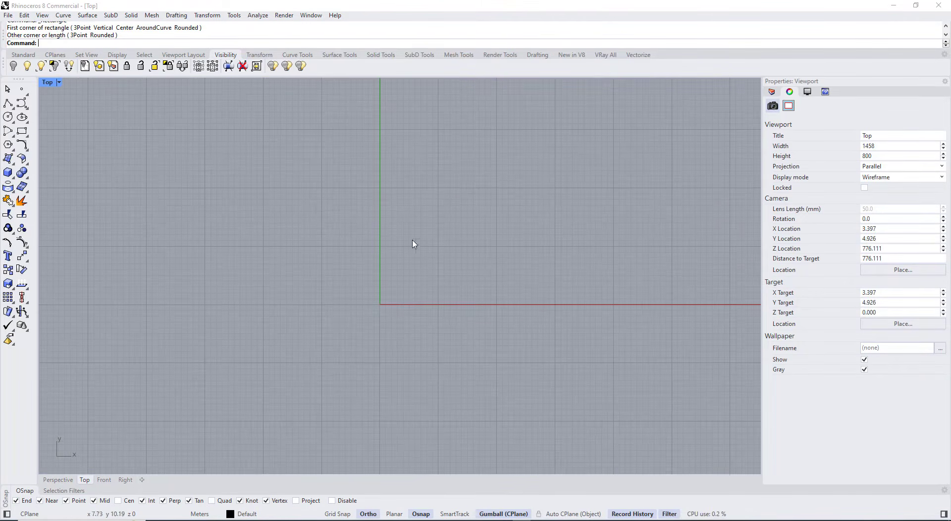
Step: Draw a three-point rectangle of about 10 by 10 m just above the X axis, near the origin
{"action": "left_click", "coordinate": [24, 144]}
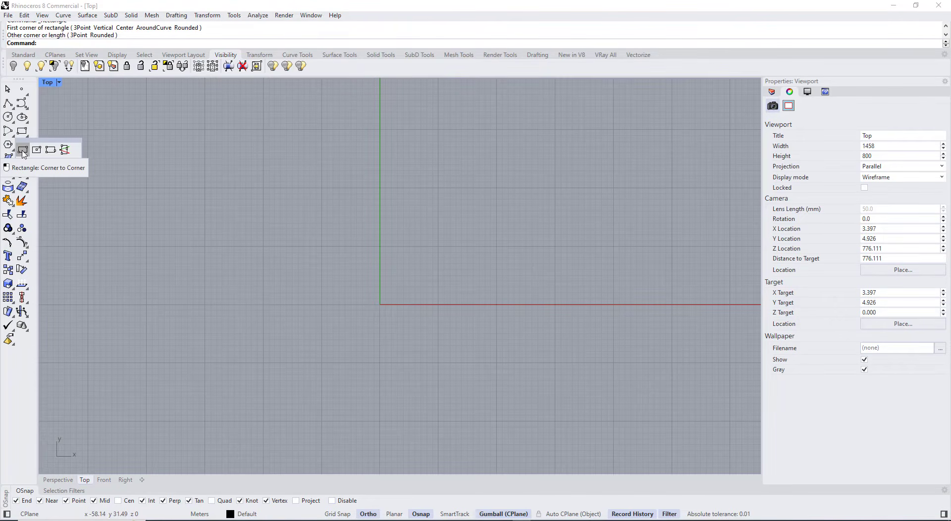
{"action": "left_click", "coordinate": [23, 150]}
{"action": "scroll", "coordinate": [473, 241], "scroll_direction": "up", "scroll_amount": 2}
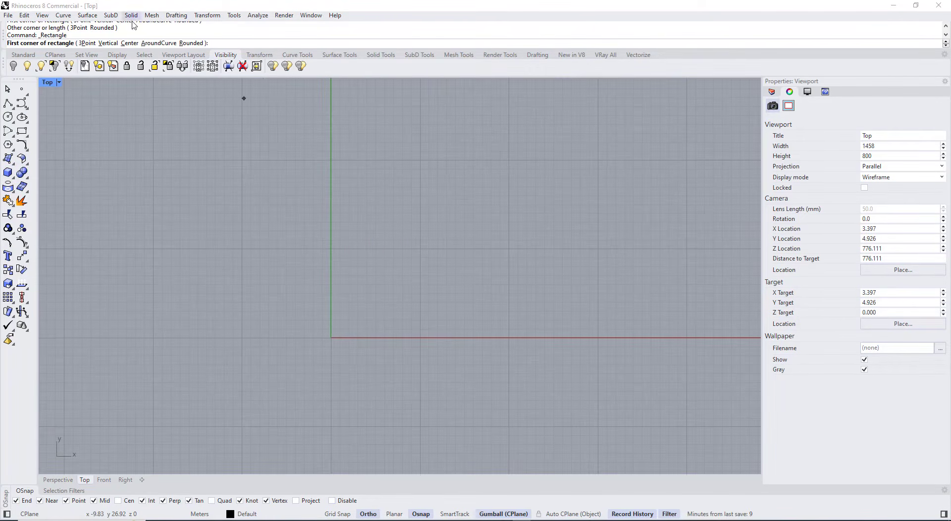
{"action": "left_click", "coordinate": [383, 247]}
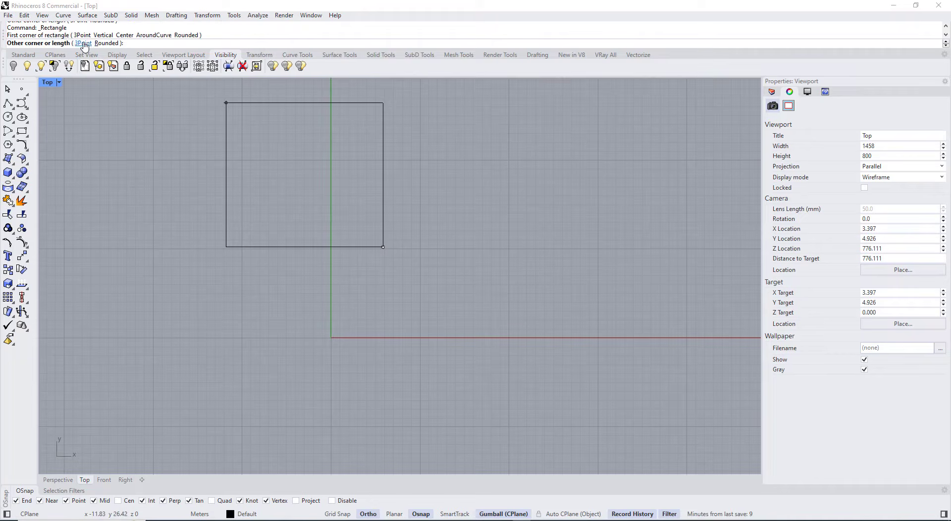
{"action": "left_click", "coordinate": [83, 43]}
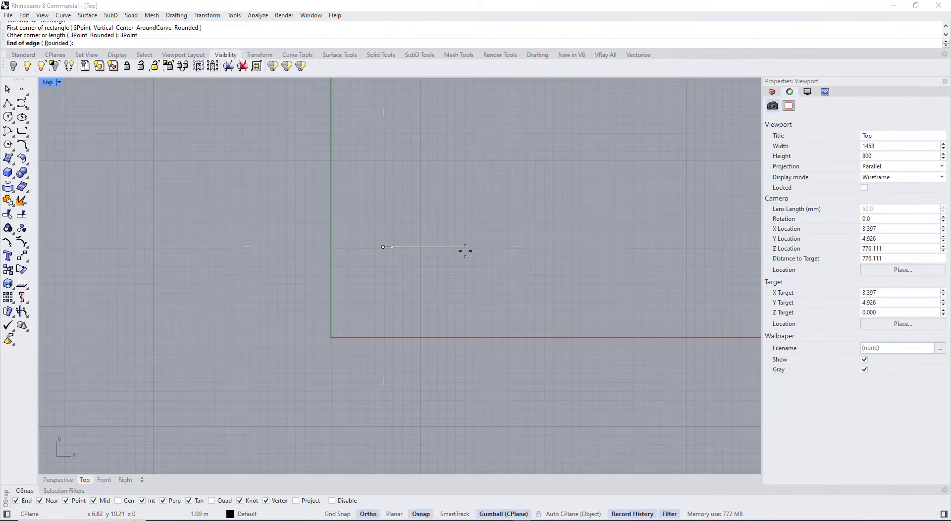
{"action": "left_click", "coordinate": [469, 246]}
{"action": "left_click", "coordinate": [471, 336]}
Step: Copy the square vertically in the Perspective view to a height of 25 m, using one of its corners as base point
{"action": "left_click", "coordinate": [472, 327]}
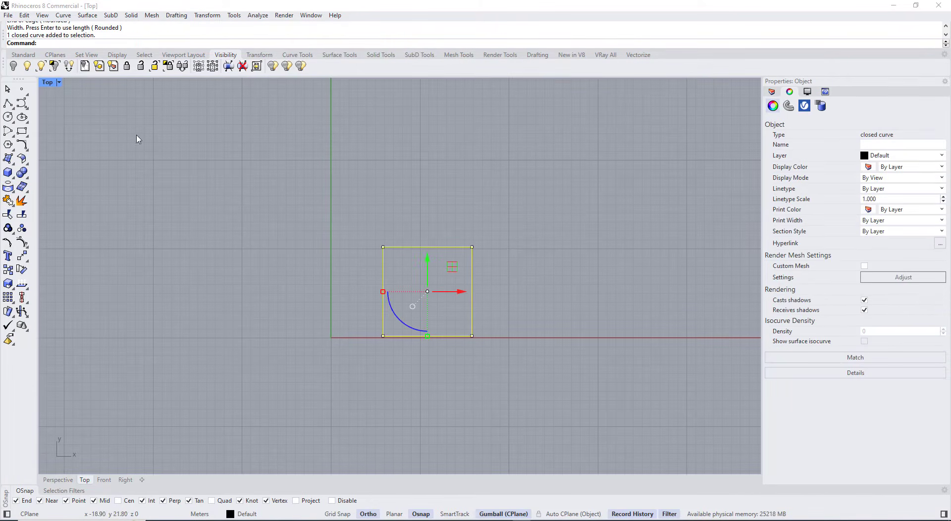
{"action": "double_click", "coordinate": [49, 82]}
{"action": "double_click", "coordinate": [431, 84]}
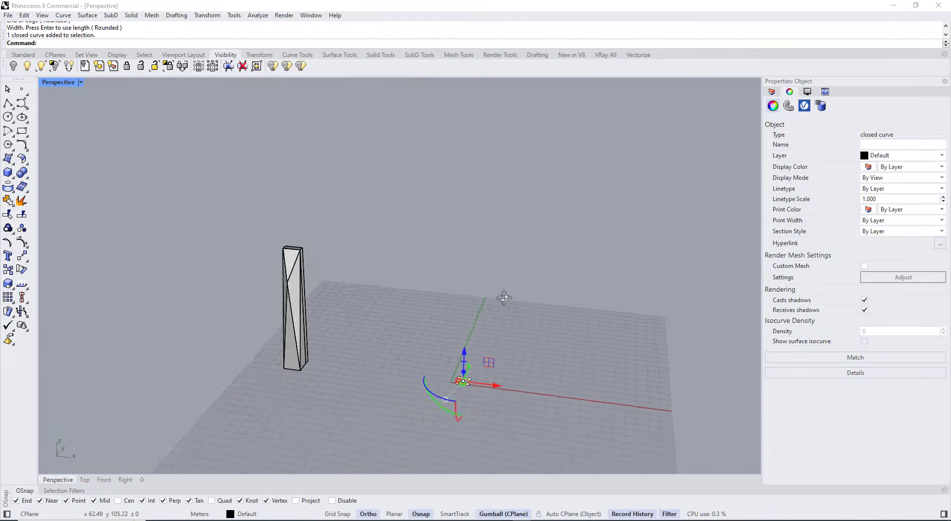
{"action": "scroll", "coordinate": [429, 385], "scroll_direction": "up", "scroll_amount": 5}
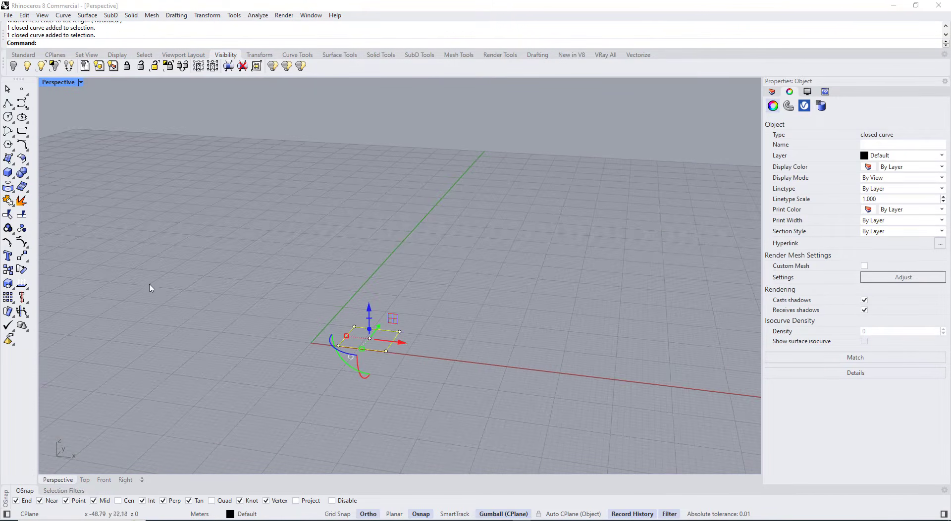
{"action": "left_click", "coordinate": [9, 270]}
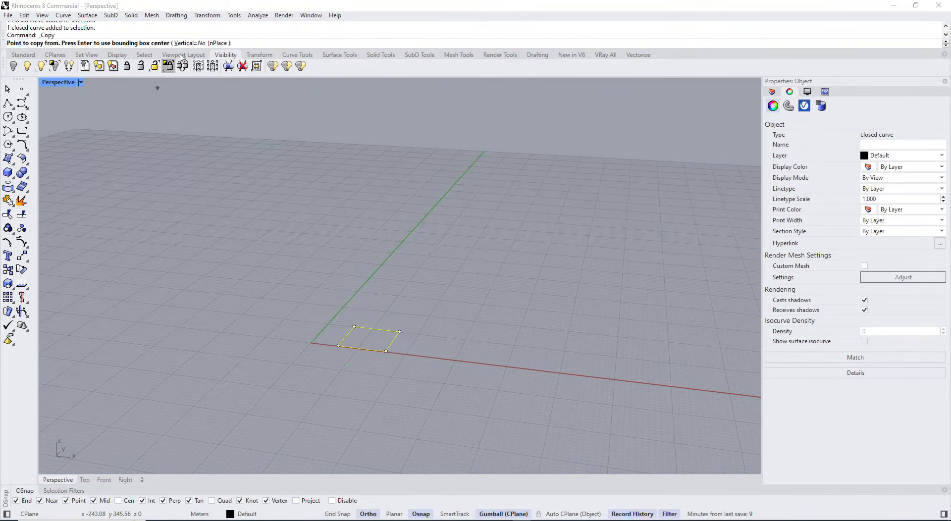
{"action": "left_click", "coordinate": [192, 43]}
{"action": "left_click", "coordinate": [339, 345]}
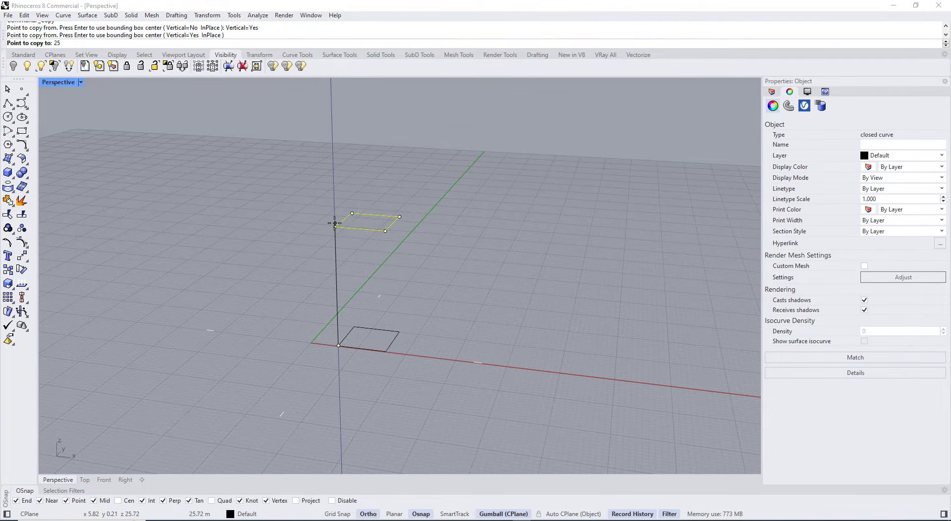
{"action": "left_click", "coordinate": [335, 223]}
{"action": "key", "text": "Return"}
Step: Try to rotate the upper square about its vertical axis with the Gumball
{"action": "left_click", "coordinate": [359, 229]}
{"action": "right_click_drag", "start_coordinate": [379, 275], "coordinate": [390, 283]}
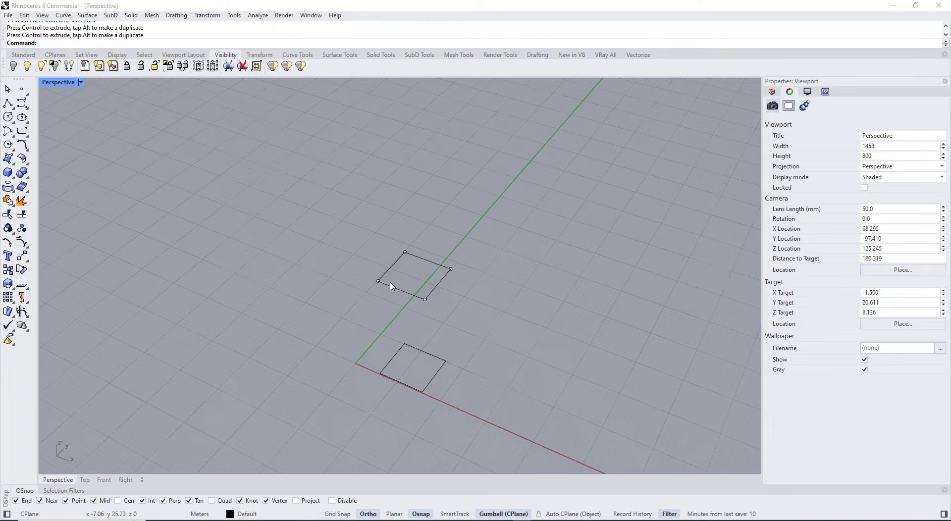
{"action": "scroll", "coordinate": [390, 283], "scroll_direction": "up", "scroll_amount": 4}
{"action": "left_click", "coordinate": [388, 264]}
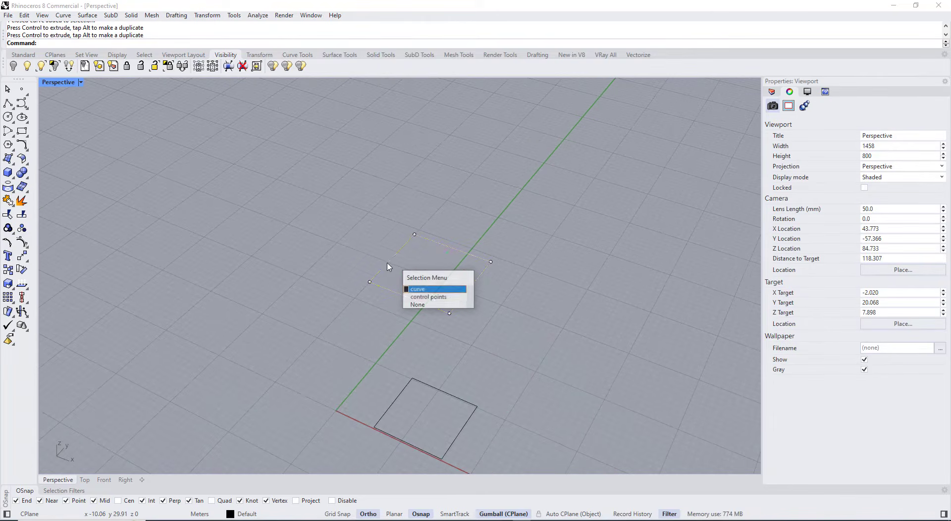
{"action": "left_click", "coordinate": [388, 264]}
{"action": "mouse_move", "coordinate": [392, 272]}
{"action": "left_mouse_down"}
{"action": "mouse_move", "coordinate": [401, 237]}
{"action": "mouse_move", "coordinate": [388, 276]}
{"action": "left_mouse_up"}
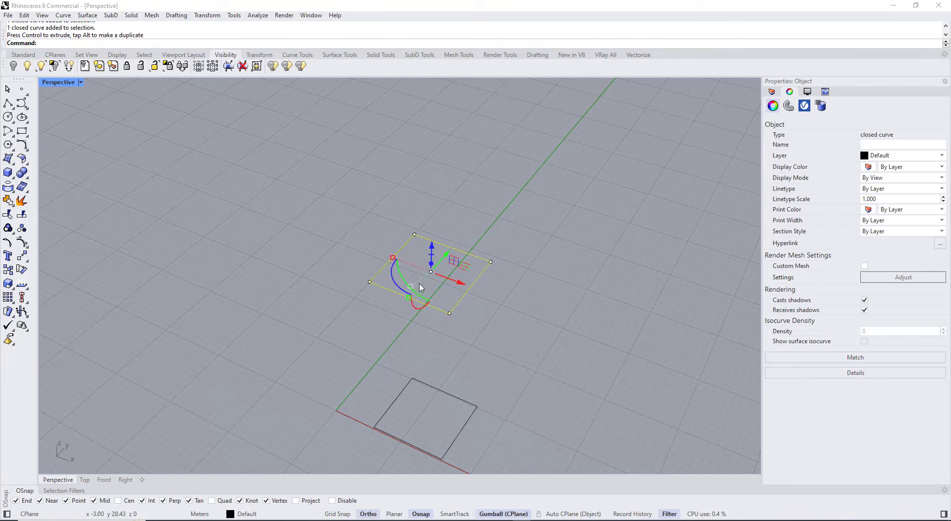
Step: Set the Ortho angle to 45 degrees
{"action": "right_click", "coordinate": [370, 515]}
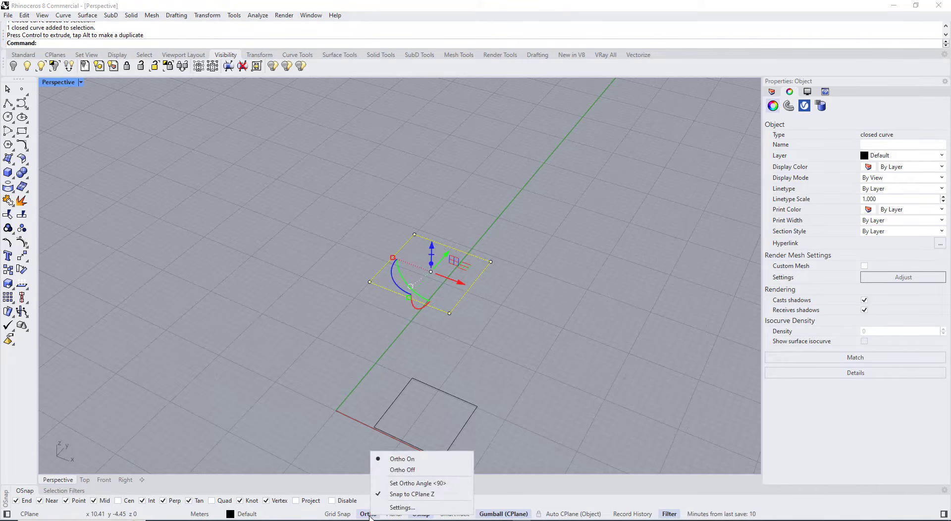
{"action": "left_click", "coordinate": [411, 484]}
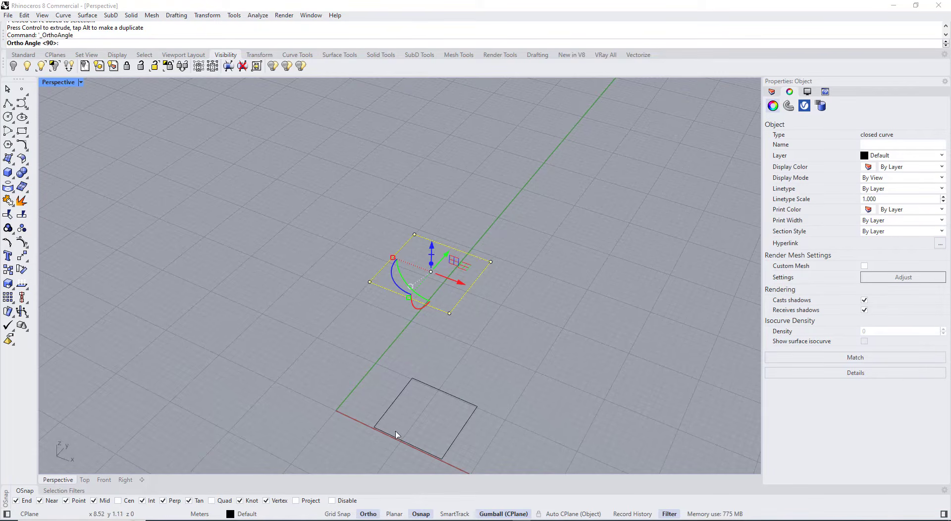
{"action": "key", "text": "Return"}
{"action": "left_click", "coordinate": [413, 282]}
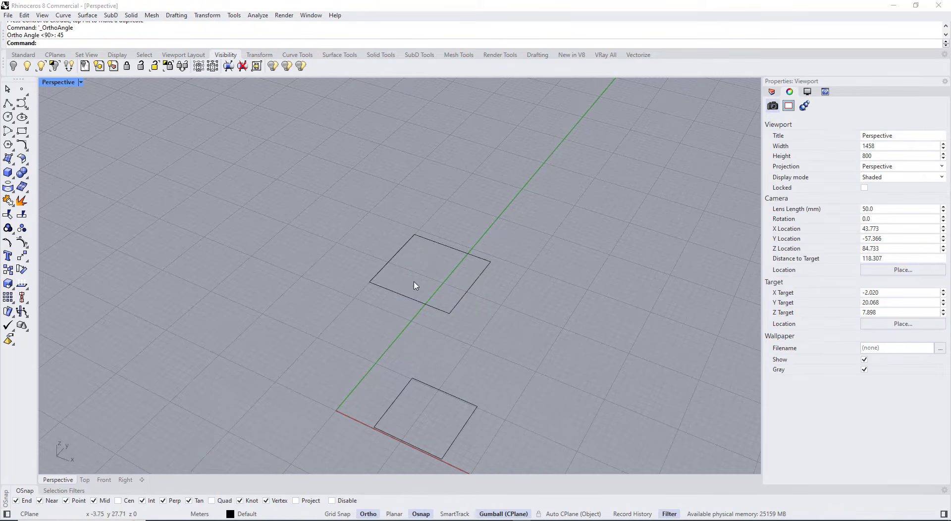
Step: Try to rotate the upper square with the Gumball using the 45-degree Ortho angle
{"action": "left_click", "coordinate": [406, 297]}
{"action": "right_click_drag", "start_coordinate": [404, 298], "coordinate": [395, 317]}
{"action": "left_click_drag", "start_coordinate": [393, 310], "coordinate": [468, 293]}
{"action": "key", "text": "Escape"}
Step: Set the Ortho angle to 30 degrees and try rotating the upper square with the Gumball
{"action": "right_click", "coordinate": [373, 515]}
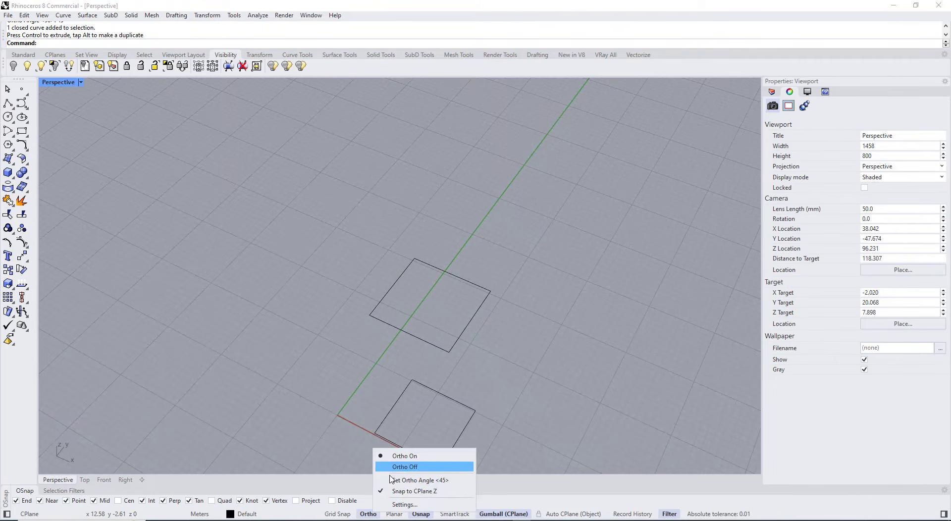
{"action": "left_click", "coordinate": [411, 481]}
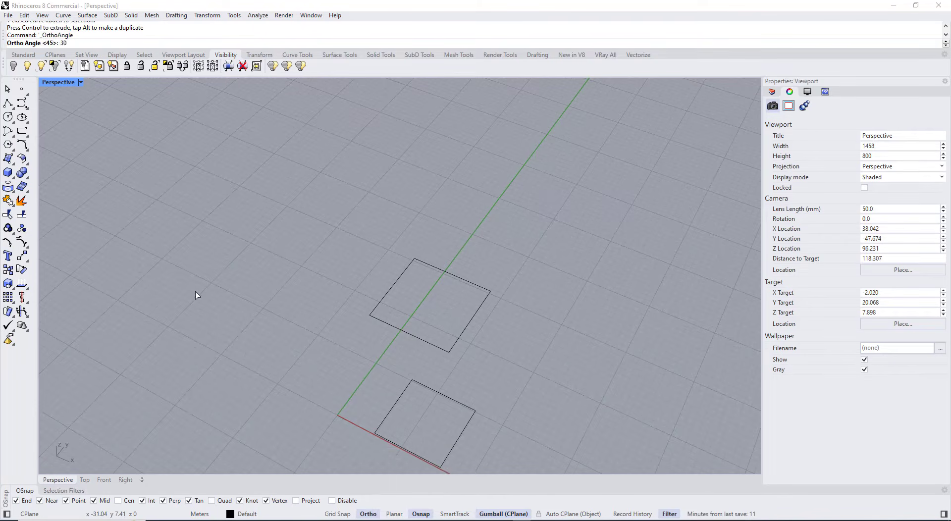
{"action": "key", "text": "Return"}
{"action": "left_click", "coordinate": [383, 311]}
{"action": "mouse_move", "coordinate": [467, 302]}
{"action": "left_mouse_down"}
{"action": "mouse_move", "coordinate": [461, 320]}
{"action": "mouse_move", "coordinate": [433, 333]}
{"action": "mouse_move", "coordinate": [381, 317]}
{"action": "mouse_move", "coordinate": [433, 330]}
{"action": "mouse_move", "coordinate": [436, 272]}
{"action": "mouse_move", "coordinate": [468, 308]}
{"action": "mouse_move", "coordinate": [470, 300]}
{"action": "left_mouse_up"}
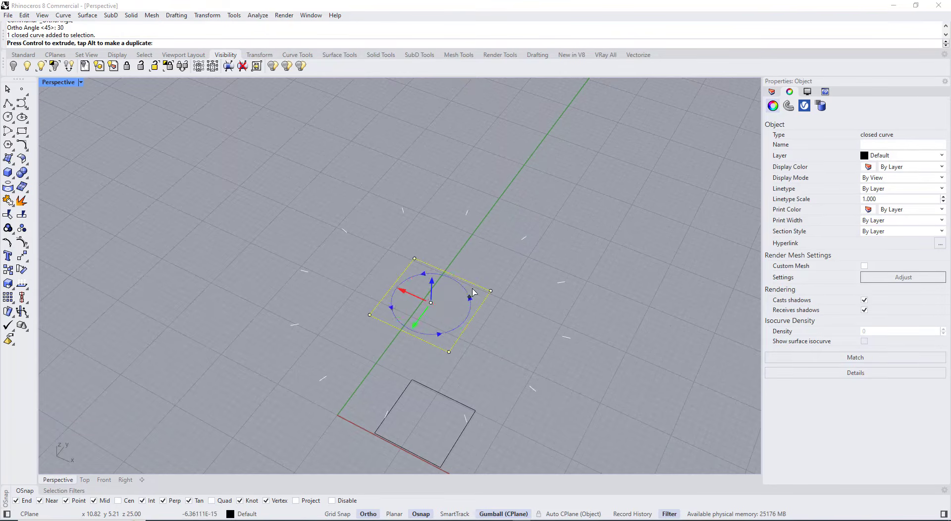
{"action": "key", "text": "Escape"}
Step: Set the Ortho angle to 45 degrees and rotate the upper square 45 degrees about its vertical axis with the Gumball
{"action": "right_click", "coordinate": [374, 514]}
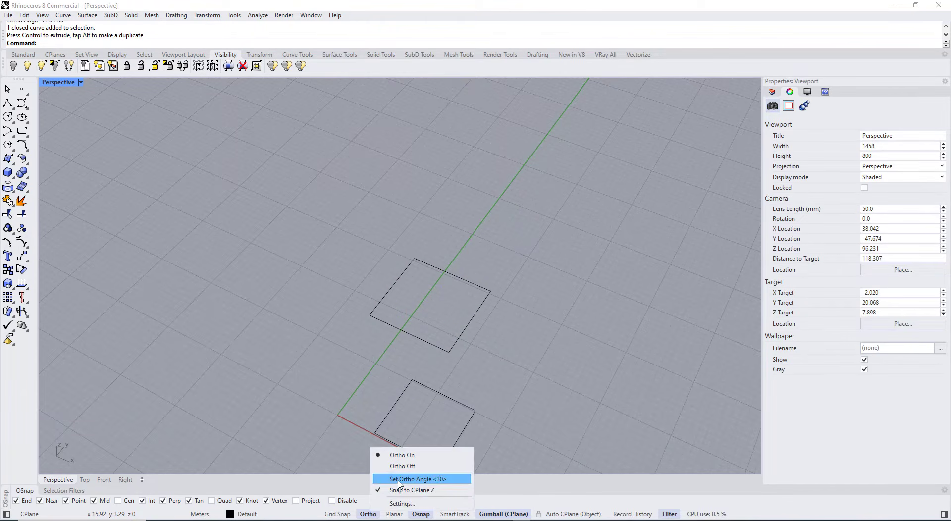
{"action": "left_click", "coordinate": [399, 481]}
{"action": "key", "text": "Return"}
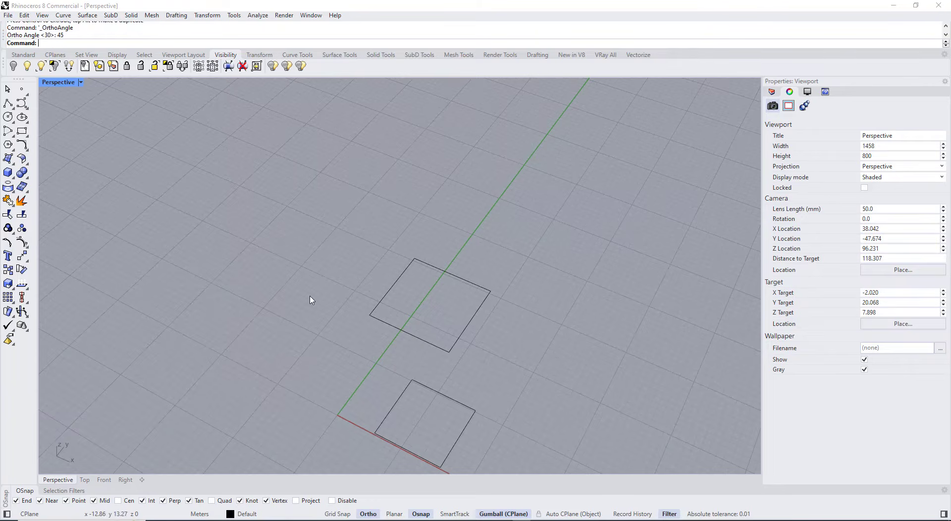
{"action": "left_click", "coordinate": [382, 301]}
{"action": "right_click_drag", "start_coordinate": [389, 301], "coordinate": [396, 317]}
{"action": "left_click_drag", "start_coordinate": [470, 329], "coordinate": [472, 353]}
{"action": "left_click", "coordinate": [488, 352]}
{"action": "scroll", "coordinate": [489, 352], "scroll_direction": "down", "scroll_amount": 6}
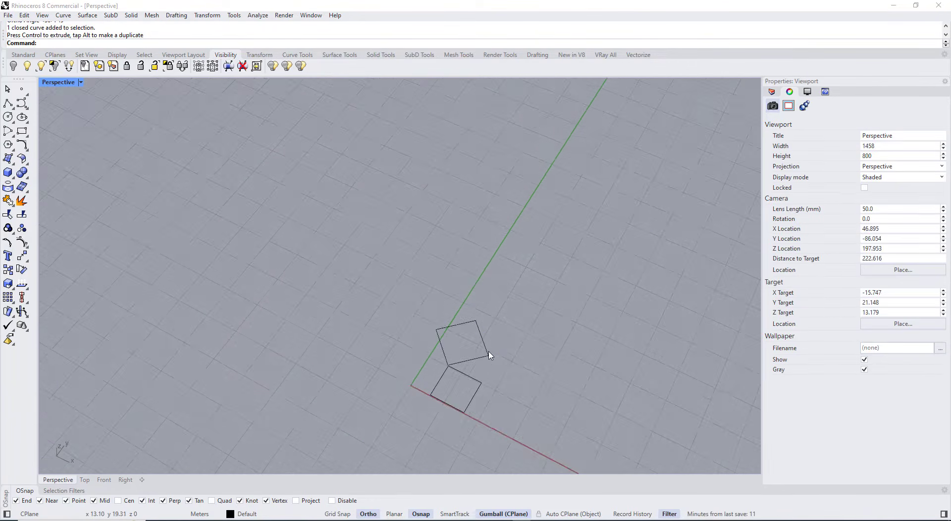
{"action": "right_click_drag", "start_coordinate": [491, 355], "coordinate": [525, 345]}
{"action": "scroll", "coordinate": [527, 345], "scroll_direction": "up", "scroll_amount": 4}
{"action": "right_click_drag", "start_coordinate": [355, 276], "coordinate": [424, 259]}
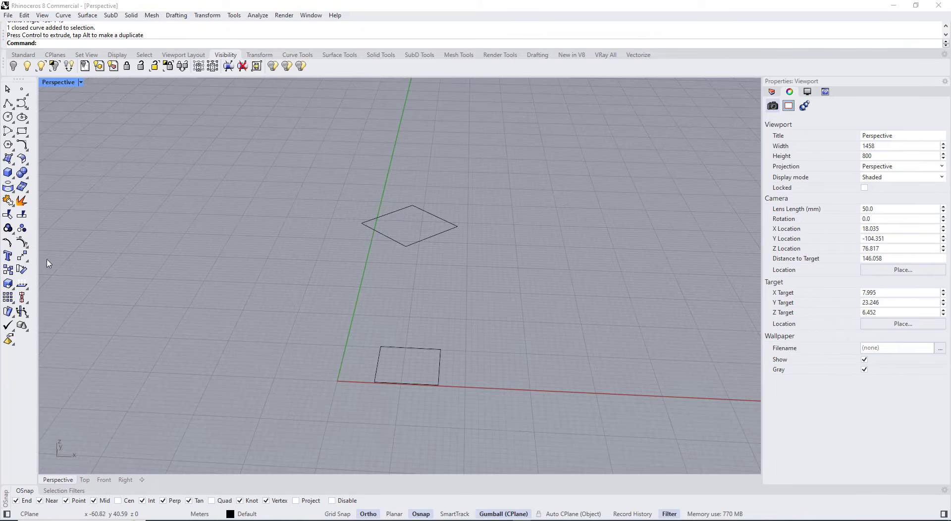
Step: Check the tower reference photo, and create a triangular corner-point surface from the base's front edge to the nearest upper corner
{"action": "left_click", "coordinate": [209, 520]}
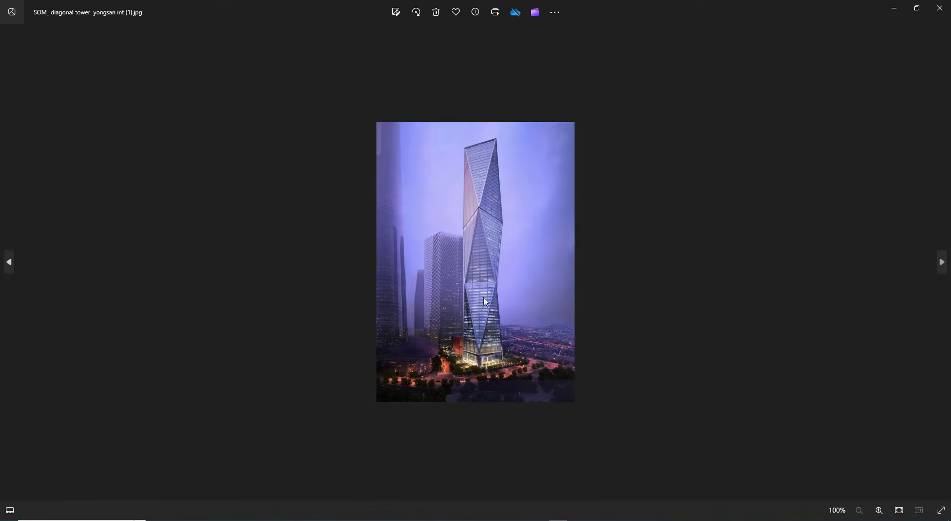
{"action": "left_click_drag", "start_coordinate": [654, 15], "coordinate": [0, 144]}
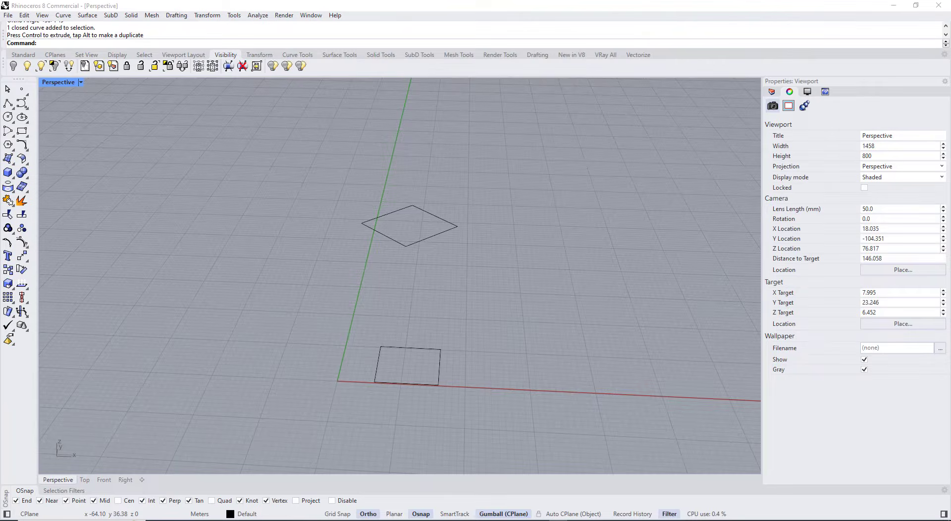
{"action": "left_click", "coordinate": [9, 159]}
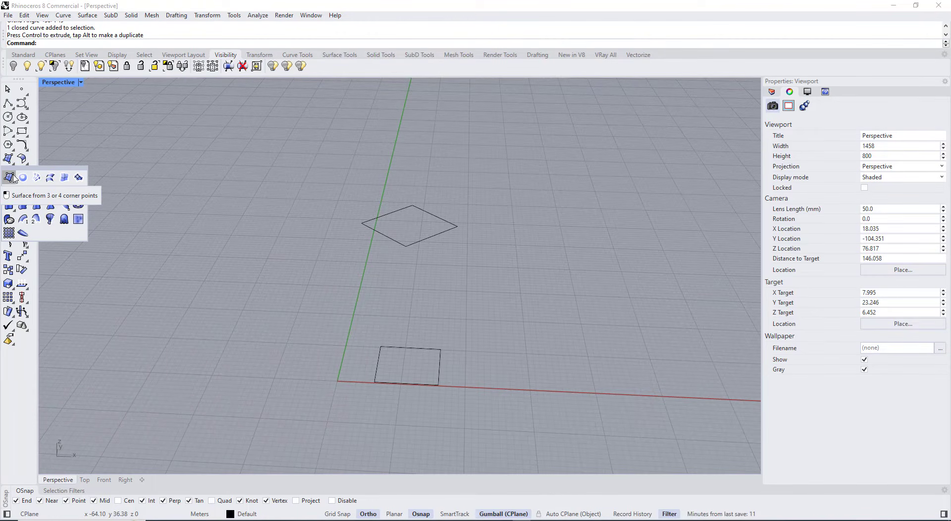
{"action": "left_click", "coordinate": [10, 177]}
{"action": "left_click", "coordinate": [439, 385]}
{"action": "left_click", "coordinate": [406, 247]}
{"action": "left_click", "coordinate": [374, 382]}
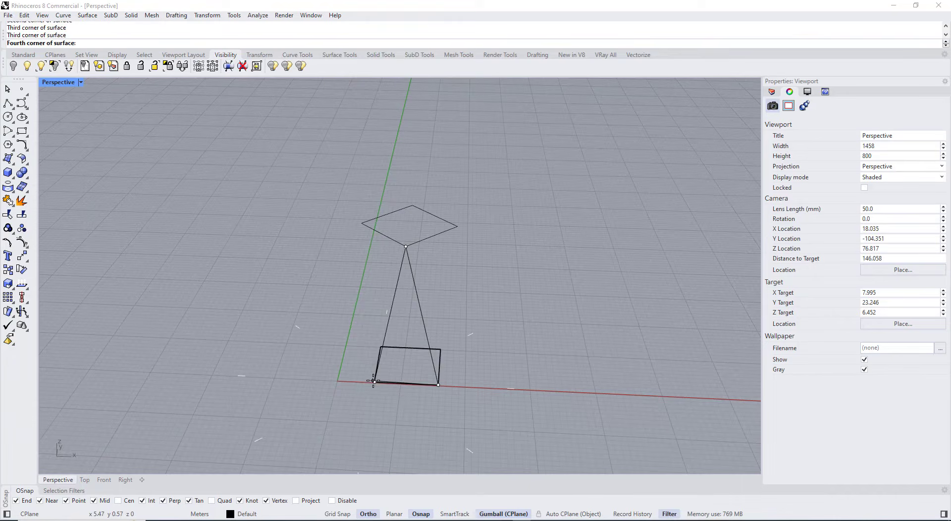
{"action": "right_click", "coordinate": [373, 381]}
Step: Create the adjoining inverted triangular surface from the base corner shared with the first facet to the adjacent upper edge
{"action": "right_click_drag", "start_coordinate": [488, 366], "coordinate": [382, 390]}
{"action": "right_click", "coordinate": [381, 391]}
{"action": "left_click", "coordinate": [357, 394]}
{"action": "left_click", "coordinate": [315, 260]}
{"action": "left_click", "coordinate": [383, 253]}
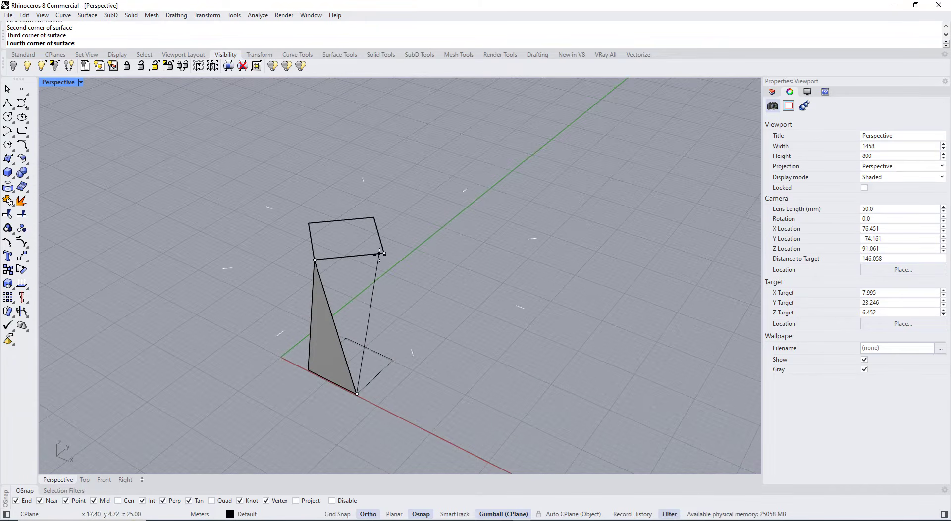
{"action": "right_click", "coordinate": [380, 253]}
{"action": "right_click_drag", "start_coordinate": [378, 257], "coordinate": [376, 262]}
Step: Create an inverted triangular surface on the other side of the first facet, from its free base corner to the adjacent upper edge
{"action": "right_click", "coordinate": [360, 397]}
{"action": "right_click_drag", "start_coordinate": [301, 353], "coordinate": [526, 321]}
{"action": "left_click", "coordinate": [471, 378]}
{"action": "left_click", "coordinate": [518, 240]}
{"action": "left_click", "coordinate": [448, 235]}
{"action": "right_click", "coordinate": [460, 288]}
Step: Create the fourth facet as a triangular surface from the next base edge up to the adjoining upper corner
{"action": "scroll", "coordinate": [464, 308], "scroll_direction": "down", "scroll_amount": 2}
{"action": "scroll", "coordinate": [513, 324], "scroll_direction": "up", "scroll_amount": 4}
{"action": "right_click", "coordinate": [505, 333]}
{"action": "left_click", "coordinate": [502, 338]}
{"action": "left_click", "coordinate": [474, 192]}
{"action": "left_click", "coordinate": [434, 325]}
{"action": "right_click", "coordinate": [439, 325]}
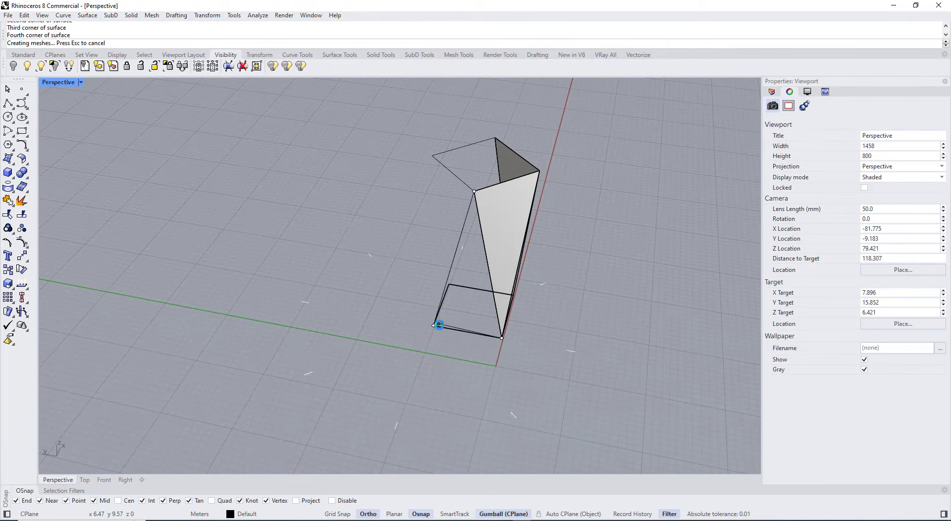
Step: Create the fifth facet as an inverted triangular surface from the next base corner to the remaining upper edge
{"action": "right_click_drag", "start_coordinate": [391, 173], "coordinate": [482, 197]}
{"action": "right_click", "coordinate": [476, 213]}
{"action": "left_click", "coordinate": [437, 292]}
{"action": "mouse_move", "coordinate": [414, 312]}
{"action": "right_mouse_down"}
{"action": "mouse_move", "coordinate": [361, 329]}
{"action": "mouse_move", "coordinate": [302, 302]}
{"action": "right_mouse_up"}
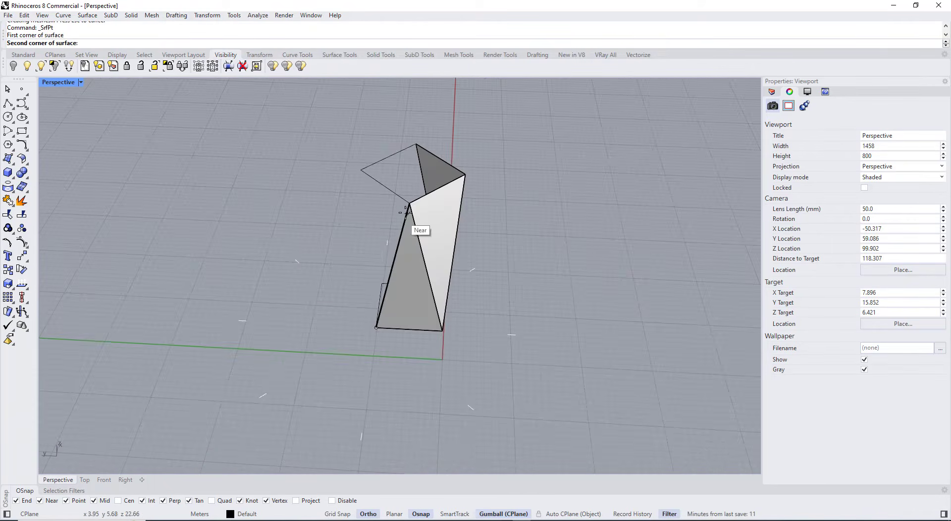
{"action": "left_click", "coordinate": [410, 203]}
{"action": "left_click", "coordinate": [362, 171]}
{"action": "right_click", "coordinate": [363, 186]}
Step: Create a triangular surface on the uncovered side from the base edge beside the module's first open corner to the upper corner above
{"action": "right_click_drag", "start_coordinate": [365, 203], "coordinate": [431, 191]}
{"action": "right_click", "coordinate": [409, 287]}
{"action": "left_click", "coordinate": [398, 339]}
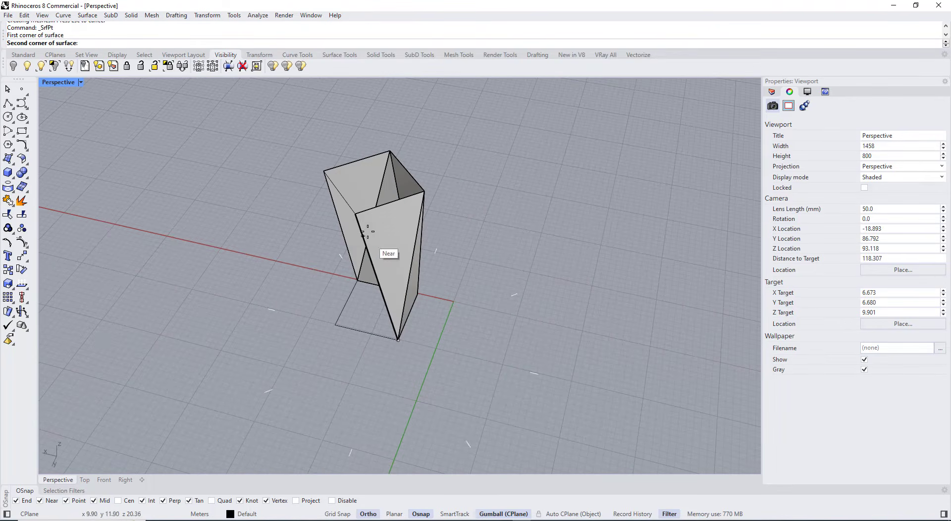
{"action": "left_click", "coordinate": [356, 215]}
{"action": "left_click", "coordinate": [336, 325]}
{"action": "right_click", "coordinate": [340, 322]}
Step: Create the seventh facet as an inverted triangular surface from the open side's base corner to the upper edge above it
{"action": "right_click_drag", "start_coordinate": [342, 322], "coordinate": [441, 318]}
{"action": "right_click", "coordinate": [377, 369]}
{"action": "left_click", "coordinate": [375, 369]}
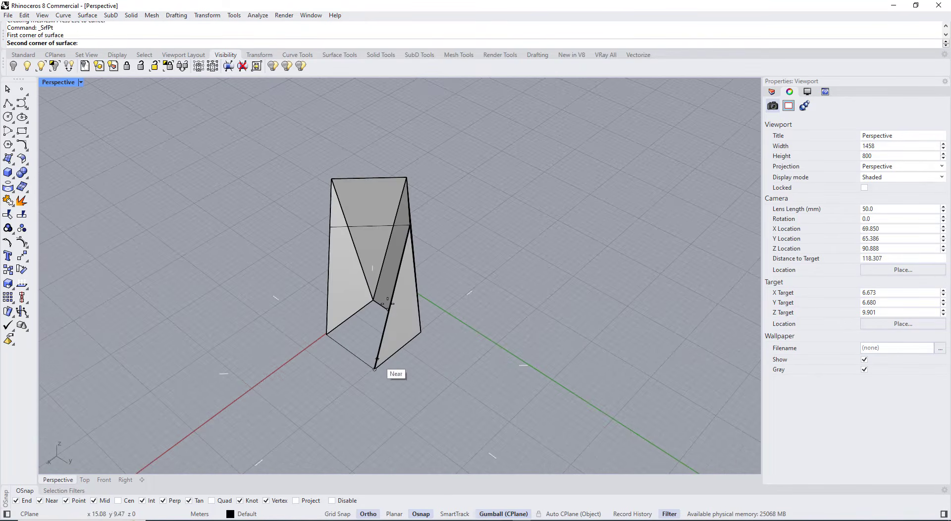
{"action": "left_click", "coordinate": [409, 226]}
{"action": "left_click", "coordinate": [331, 227]}
{"action": "right_click", "coordinate": [336, 267]}
Step: Close the last gap with a triangular surface from the remaining base edge to the upper corner above it
{"action": "right_click", "coordinate": [349, 342]}
{"action": "left_click", "coordinate": [375, 370]}
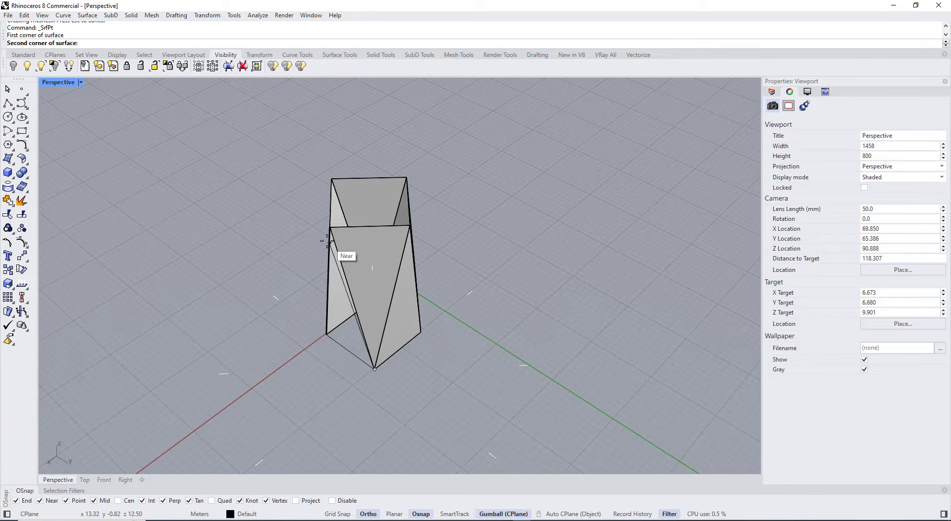
{"action": "left_click", "coordinate": [330, 232]}
{"action": "scroll", "coordinate": [334, 234], "scroll_direction": "up", "scroll_amount": 8}
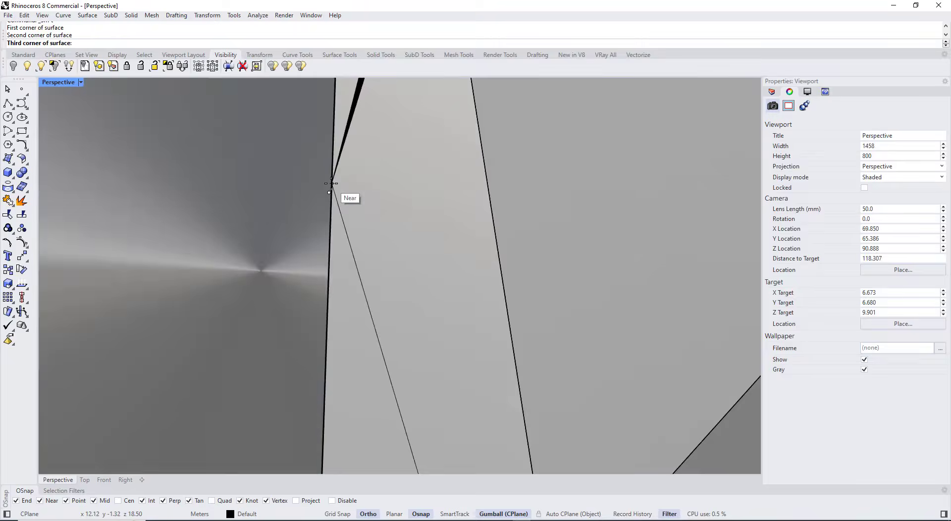
{"action": "scroll", "coordinate": [331, 184], "scroll_direction": "down", "scroll_amount": 8}
{"action": "scroll", "coordinate": [330, 191], "scroll_direction": "up", "scroll_amount": 4}
{"action": "scroll", "coordinate": [330, 189], "scroll_direction": "down", "scroll_amount": 3}
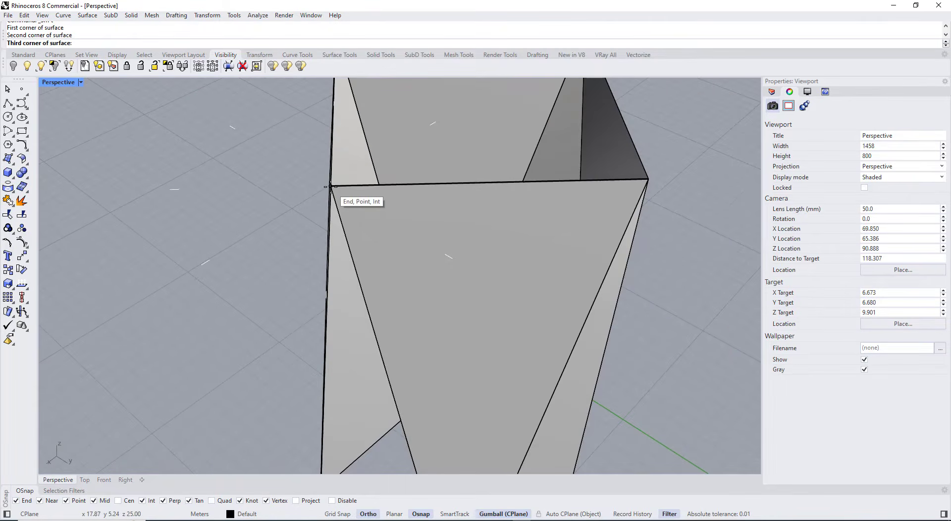
{"action": "scroll", "coordinate": [331, 187], "scroll_direction": "down", "scroll_amount": 5}
{"action": "left_click", "coordinate": [323, 395]}
{"action": "right_click", "coordinate": [323, 395]}
Step: Select all eight triangular surfaces and join them into one polysurface
{"action": "scroll", "coordinate": [325, 392], "scroll_direction": "down", "scroll_amount": 6}
{"action": "right_click_drag", "start_coordinate": [408, 337], "coordinate": [436, 278]}
{"action": "left_click_drag", "start_coordinate": [549, 307], "coordinate": [303, 284]}
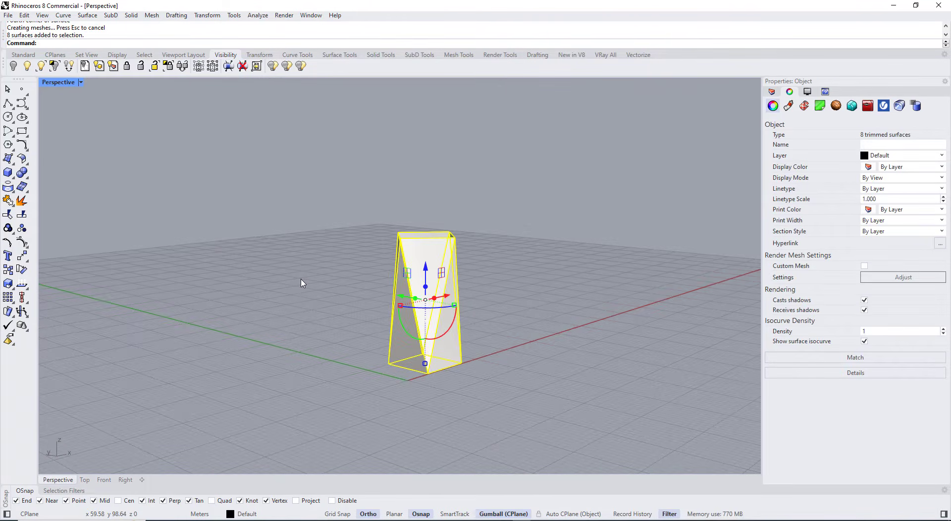
{"action": "key", "text": "ctrl+j"}
{"action": "left_click", "coordinate": [347, 292]}
Step: Copy the joined module vertically onto its own top, using a base corner as base point and the Vertical option set to Yes
{"action": "right_click_drag", "start_coordinate": [347, 291], "coordinate": [310, 289]}
{"action": "scroll", "coordinate": [278, 301], "scroll_direction": "down", "scroll_amount": 2}
{"action": "left_click", "coordinate": [427, 300]}
{"action": "scroll", "coordinate": [421, 300], "scroll_direction": "up", "scroll_amount": 2}
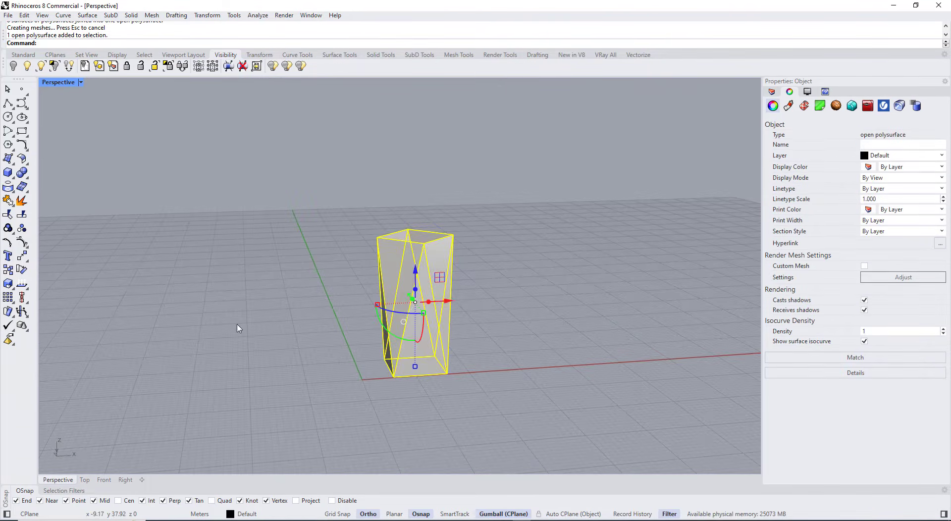
{"action": "left_click", "coordinate": [9, 270]}
{"action": "left_click", "coordinate": [183, 43]}
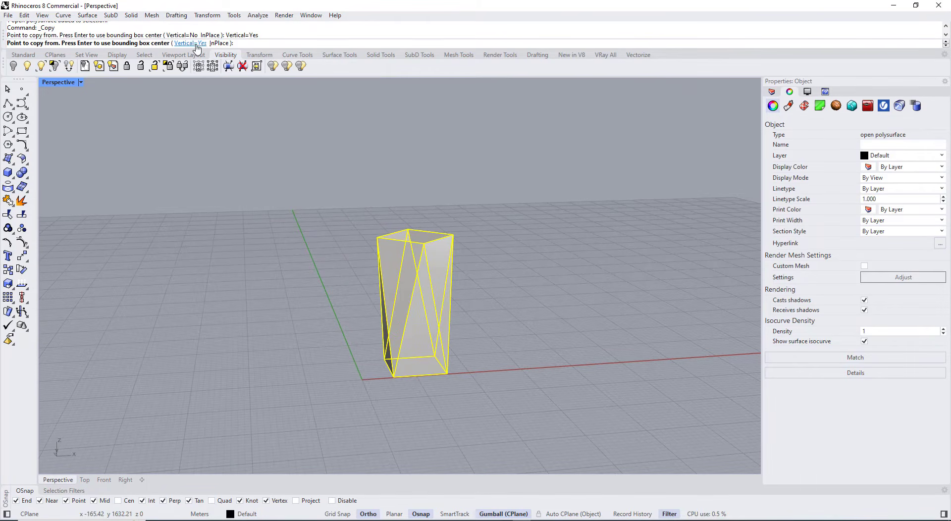
{"action": "left_click", "coordinate": [394, 377]}
{"action": "left_click", "coordinate": [434, 248]}
{"action": "key", "text": "Return"}
Step: Flip the upper module vertically by scaling it with a Gumball factor of -1
{"action": "left_click", "coordinate": [415, 187]}
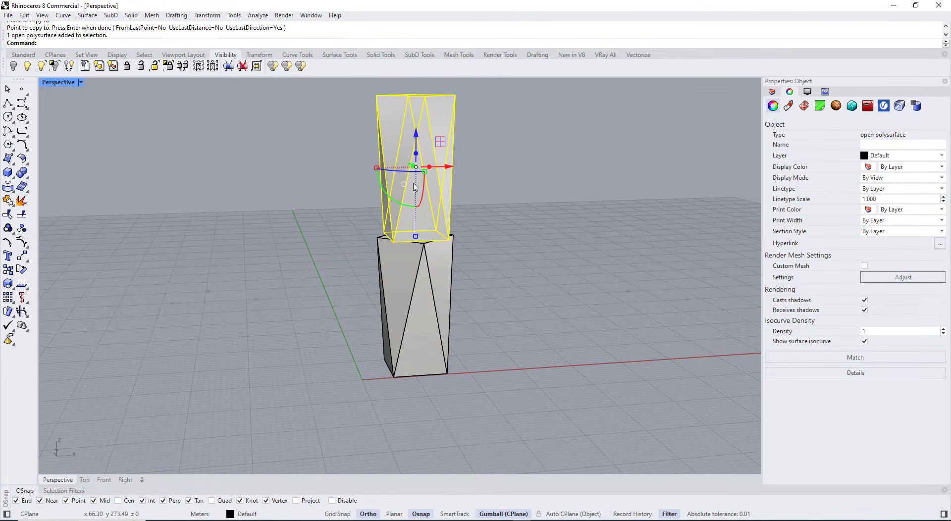
{"action": "left_click", "coordinate": [416, 237]}
{"action": "type", "text": "-1"}
{"action": "key", "text": "Return"}
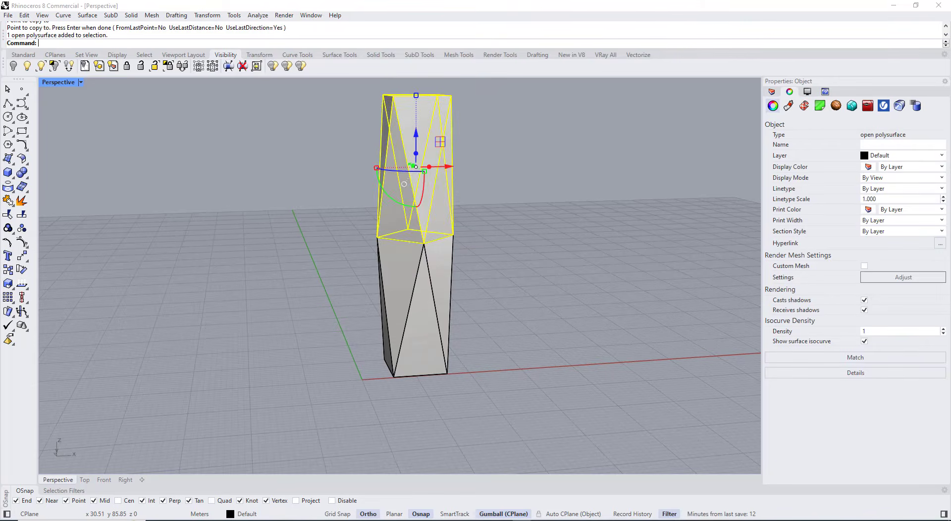
{"action": "left_click", "coordinate": [488, 272]}
{"action": "right_click_drag", "start_coordinate": [488, 273], "coordinate": [444, 263]}
{"action": "left_click", "coordinate": [437, 225]}
{"action": "left_click", "coordinate": [570, 309]}
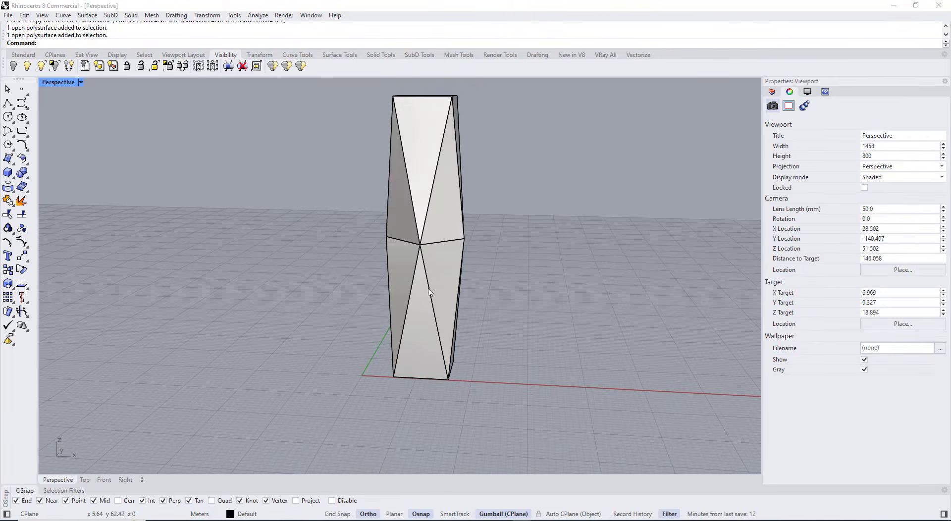
{"action": "left_click", "coordinate": [425, 221]}
{"action": "left_click", "coordinate": [8, 269]}
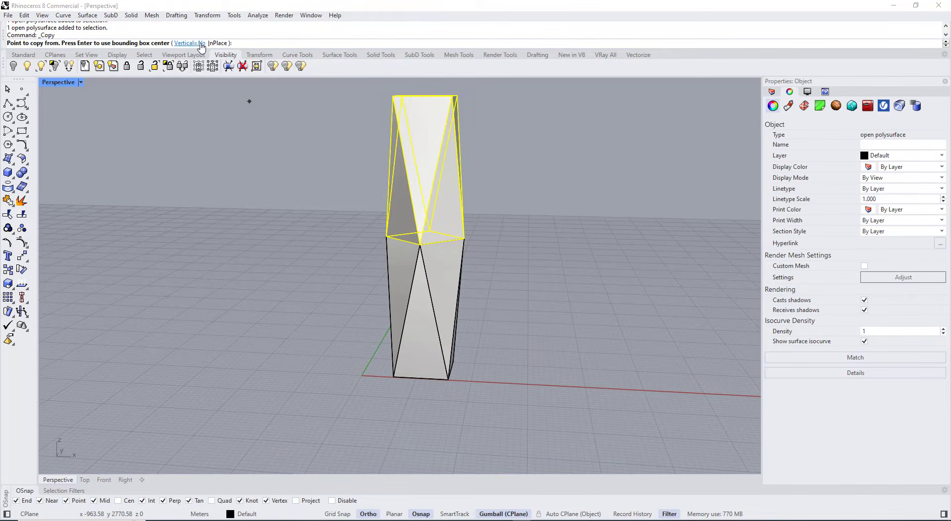
{"action": "key", "text": "Escape"}
Step: Mirror the upper module across its horizontal top edge in the Front view, keeping the original, to add a third module
{"action": "right_click_drag", "start_coordinate": [428, 198], "coordinate": [421, 297], "text": "shift"}
{"action": "scroll", "coordinate": [421, 297], "scroll_direction": "up", "scroll_amount": 4}
{"action": "left_click", "coordinate": [397, 221]}
{"action": "scroll", "coordinate": [432, 342], "scroll_direction": "down", "scroll_amount": 4}
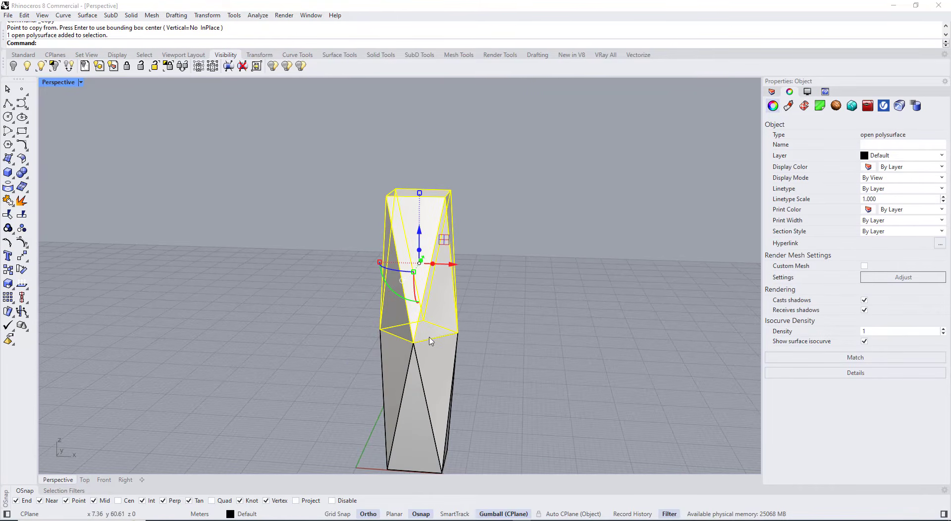
{"action": "double_click", "coordinate": [59, 83]}
{"action": "double_click", "coordinate": [55, 283]}
{"action": "left_click", "coordinate": [290, 349]}
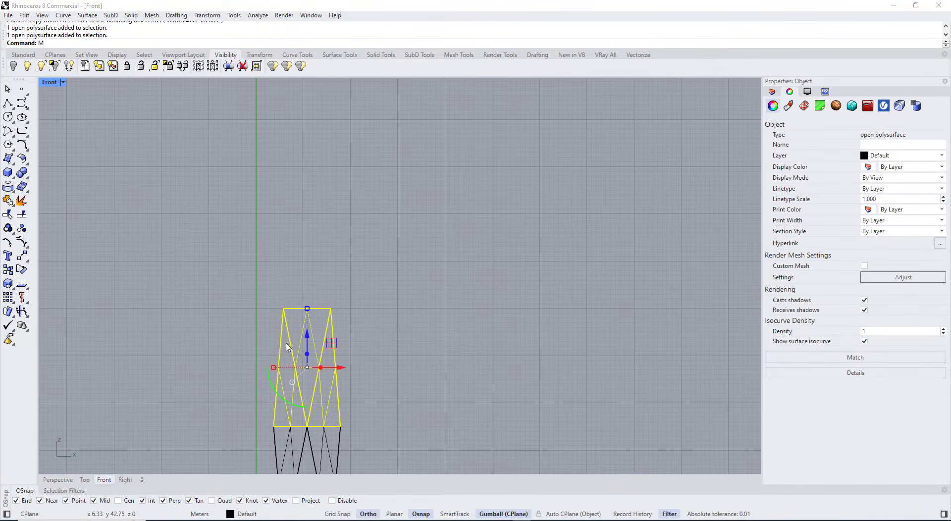
{"action": "type", "text": "Mirror"}
{"action": "key", "text": "Return"}
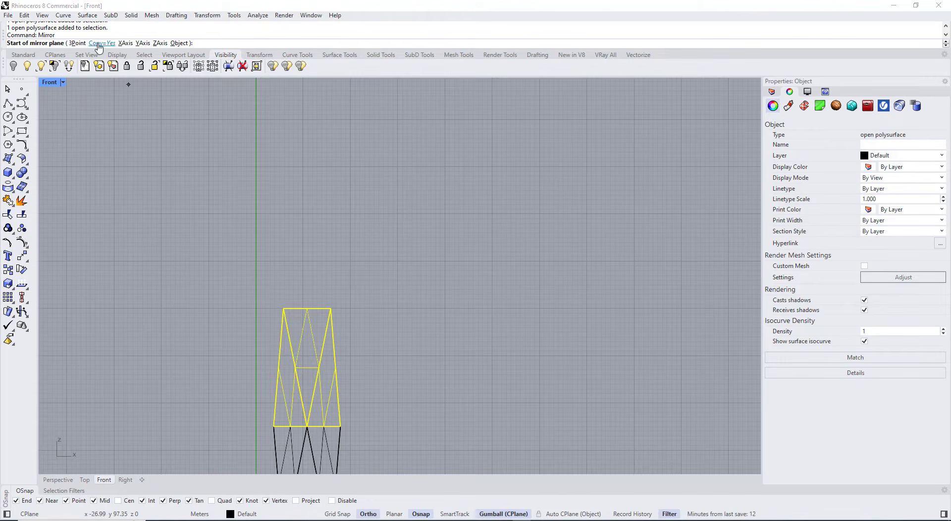
{"action": "scroll", "coordinate": [300, 309], "scroll_direction": "up", "scroll_amount": 4}
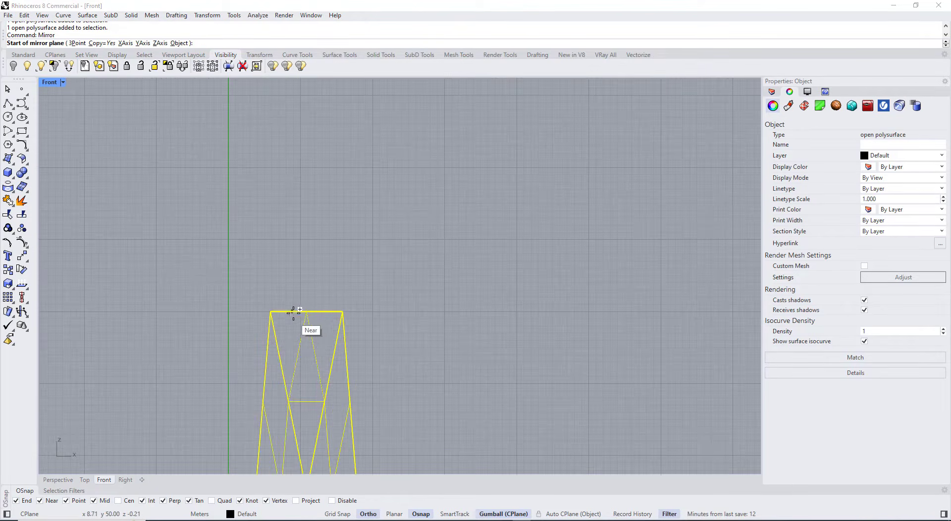
{"action": "left_click", "coordinate": [294, 311]}
{"action": "left_click", "coordinate": [381, 312]}
{"action": "scroll", "coordinate": [372, 234], "scroll_direction": "down", "scroll_amount": 5}
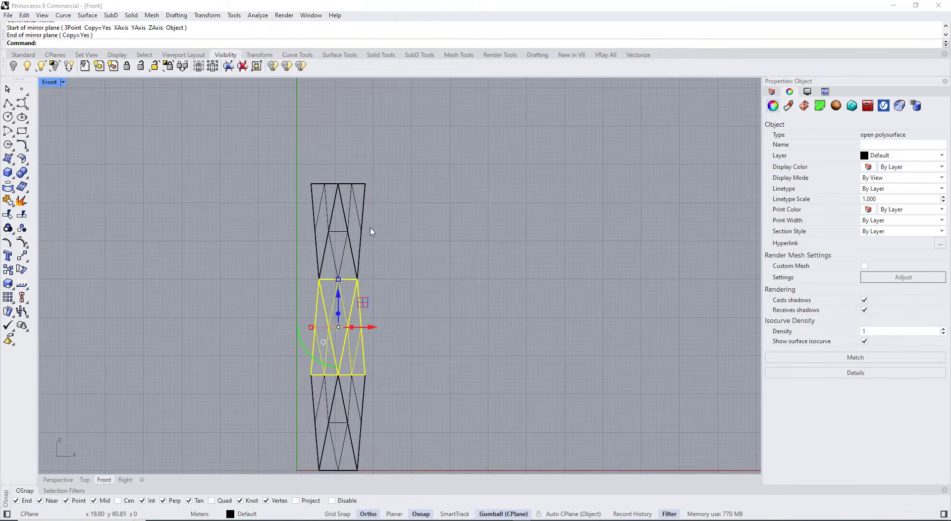
{"action": "left_click", "coordinate": [400, 262]}
{"action": "scroll", "coordinate": [371, 257], "scroll_direction": "up", "scroll_amount": 3}
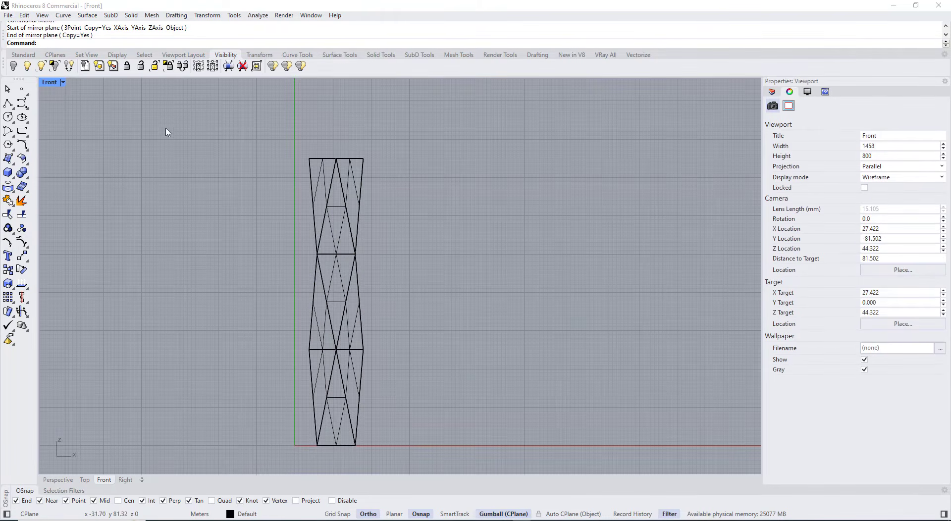
Step: Select the three stacked tower modules in the Perspective view and join them into one polysurface
{"action": "double_click", "coordinate": [45, 84]}
{"action": "double_click", "coordinate": [440, 94]}
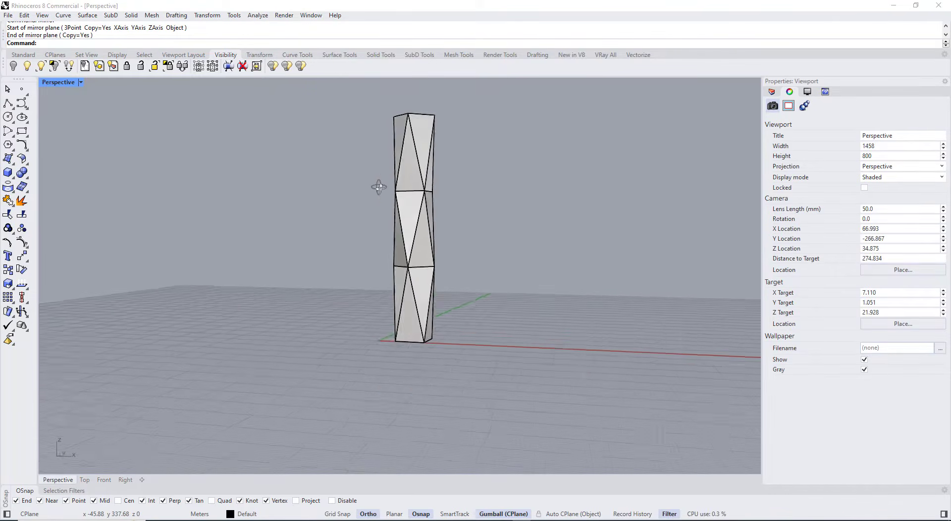
{"action": "mouse_move", "coordinate": [378, 187]}
{"action": "right_mouse_down"}
{"action": "mouse_move", "coordinate": [347, 187]}
{"action": "mouse_move", "coordinate": [349, 201]}
{"action": "right_mouse_up"}
{"action": "scroll", "coordinate": [392, 171], "scroll_direction": "up", "scroll_amount": 6}
{"action": "left_click", "coordinate": [429, 161]}
{"action": "left_click", "coordinate": [437, 280], "text": "shift"}
{"action": "left_click", "coordinate": [448, 415], "text": "shift"}
{"action": "scroll", "coordinate": [421, 217], "scroll_direction": "down", "scroll_amount": 6}
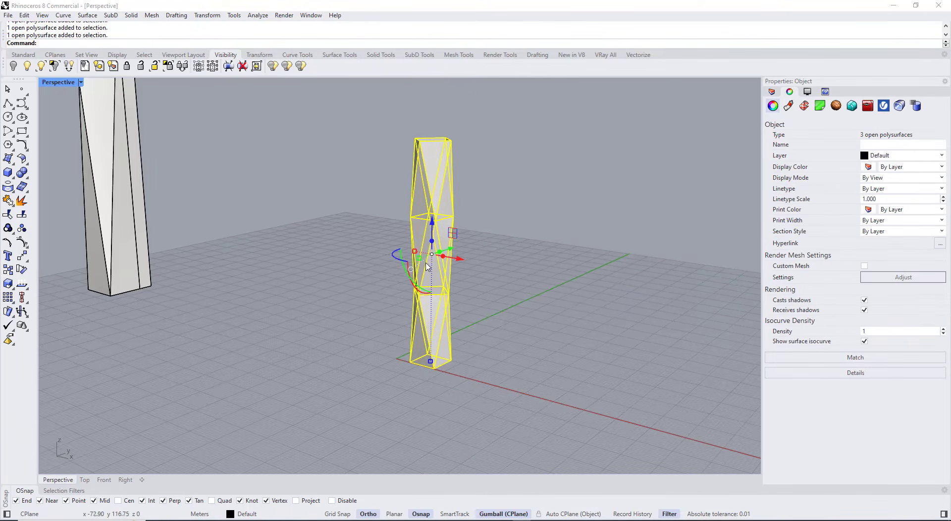
{"action": "left_click", "coordinate": [8, 200]}
{"action": "left_click", "coordinate": [227, 210]}
{"action": "left_click", "coordinate": [432, 200]}
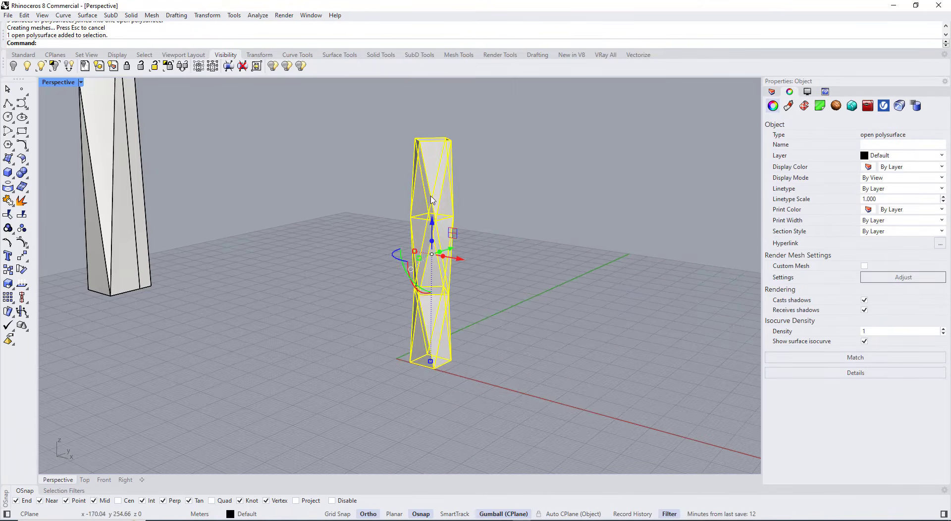
Step: Try to cap the planar openings of the joined three-module tower polysurface
{"action": "scroll", "coordinate": [440, 162], "scroll_direction": "up", "scroll_amount": 6}
{"action": "type", "text": "cap"}
{"action": "key", "text": "Return"}
{"action": "scroll", "coordinate": [443, 165], "scroll_direction": "down", "scroll_amount": 2}
{"action": "left_click", "coordinate": [551, 200]}
{"action": "right_click_drag", "start_coordinate": [552, 200], "coordinate": [491, 273]}
{"action": "left_click", "coordinate": [450, 225]}
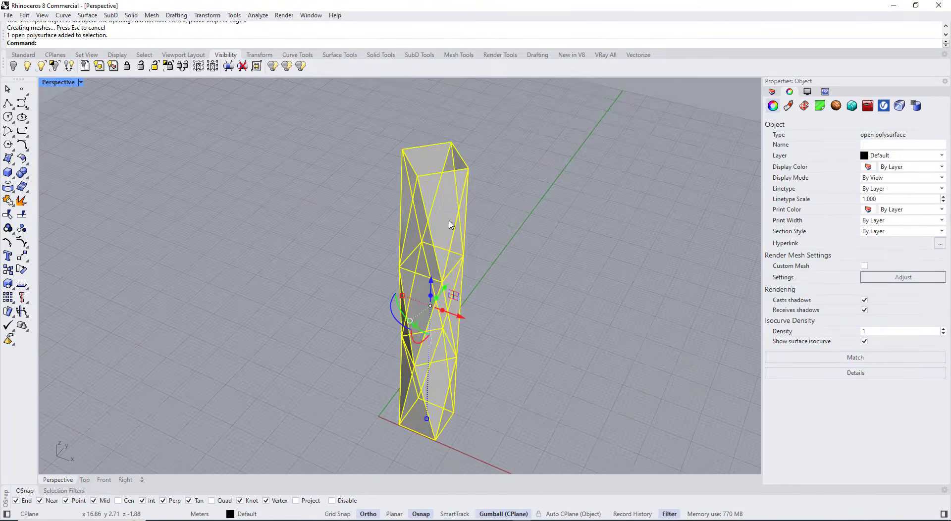
{"action": "type", "text": "c"}
{"action": "key", "text": "Return"}
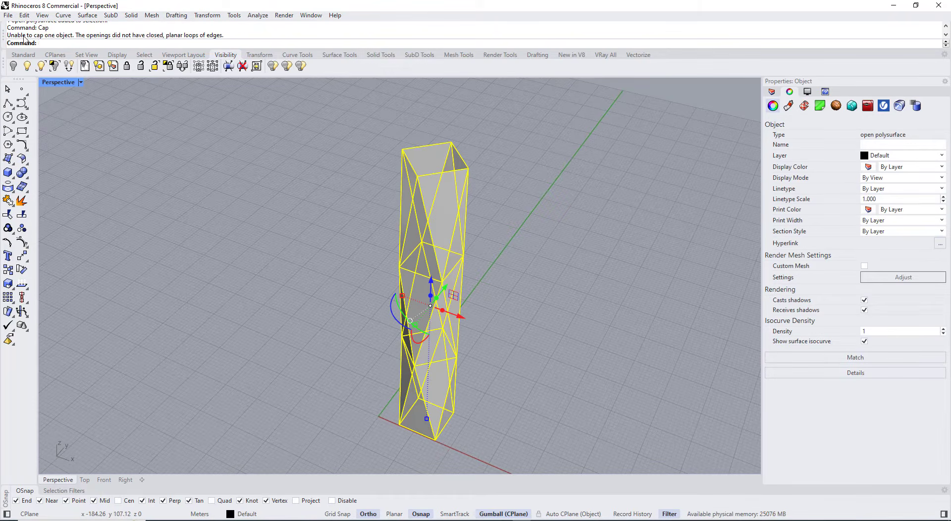
Step: Examine the tower's facets and its open top from several angles in the Perspective view
{"action": "left_click", "coordinate": [486, 182]}
{"action": "right_click_drag", "start_coordinate": [486, 194], "coordinate": [478, 215]}
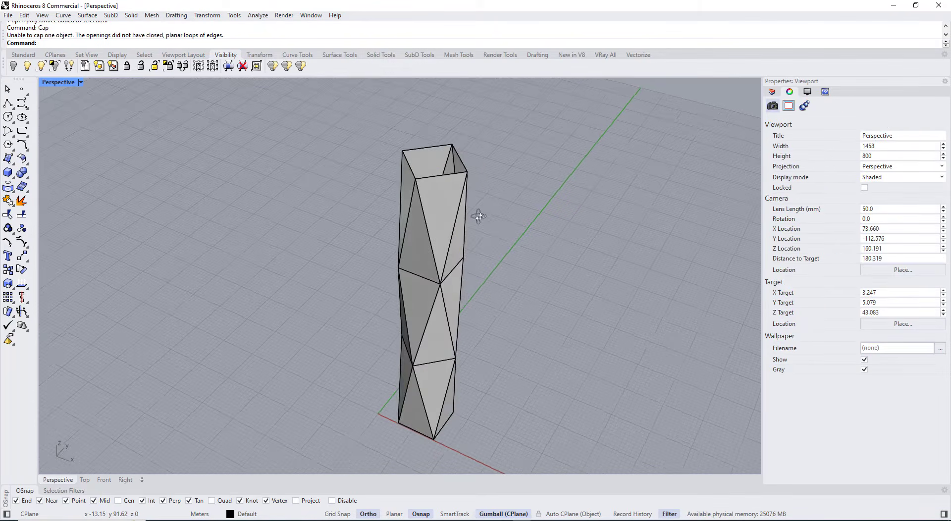
{"action": "scroll", "coordinate": [444, 241], "scroll_direction": "up", "scroll_amount": 8}
{"action": "left_click", "coordinate": [443, 240]}
{"action": "scroll", "coordinate": [444, 241], "scroll_direction": "down", "scroll_amount": 8}
{"action": "right_click_drag", "start_coordinate": [444, 243], "coordinate": [485, 366]}
{"action": "left_click", "coordinate": [473, 302]}
{"action": "scroll", "coordinate": [457, 182], "scroll_direction": "up", "scroll_amount": 6}
{"action": "left_click", "coordinate": [452, 233]}
{"action": "left_click", "coordinate": [507, 248]}
{"action": "right_click_drag", "start_coordinate": [395, 228], "coordinate": [406, 176]}
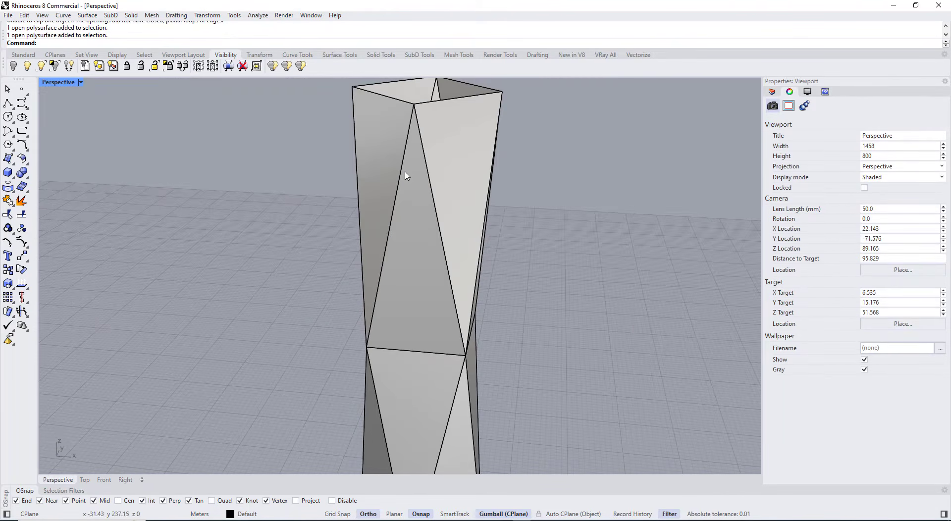
{"action": "left_click", "coordinate": [381, 254]}
Step: Check the tower's top edge close up in the Front view
{"action": "double_click", "coordinate": [61, 82]}
{"action": "double_click", "coordinate": [51, 282]}
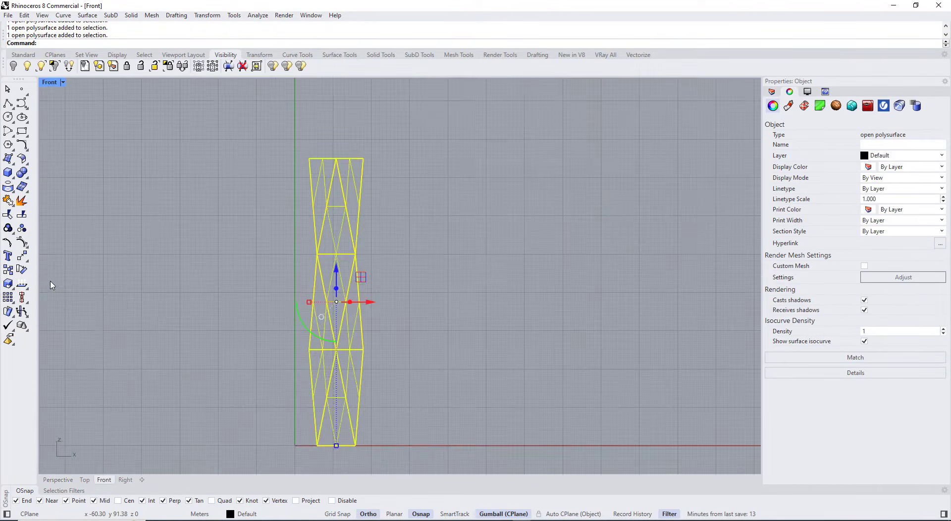
{"action": "scroll", "coordinate": [317, 119], "scroll_direction": "up", "scroll_amount": 8}
{"action": "left_click", "coordinate": [317, 172]}
{"action": "scroll", "coordinate": [317, 172], "scroll_direction": "up", "scroll_amount": 9}
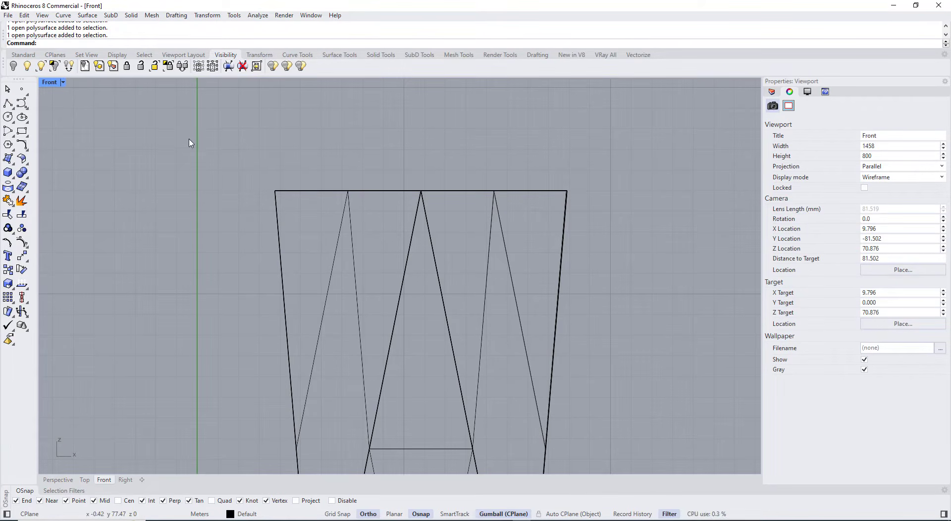
{"action": "scroll", "coordinate": [423, 200], "scroll_direction": "down", "scroll_amount": 1}
{"action": "scroll", "coordinate": [434, 188], "scroll_direction": "up", "scroll_amount": 6}
{"action": "scroll", "coordinate": [421, 197], "scroll_direction": "down", "scroll_amount": 8}
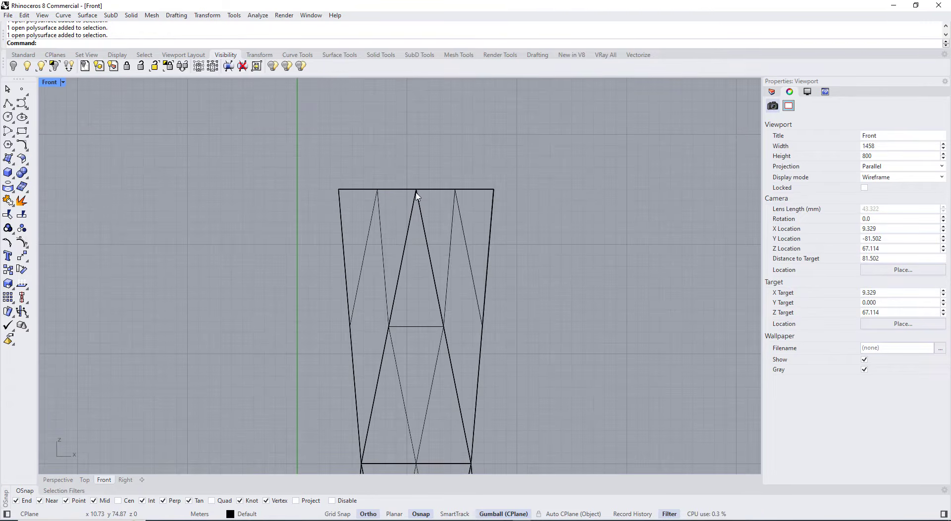
{"action": "left_click", "coordinate": [417, 194]}
Step: Return to the Perspective view and inspect the corners of the tower's top rim
{"action": "double_click", "coordinate": [47, 81]}
{"action": "double_click", "coordinate": [423, 88]}
{"action": "key", "text": "Escape"}
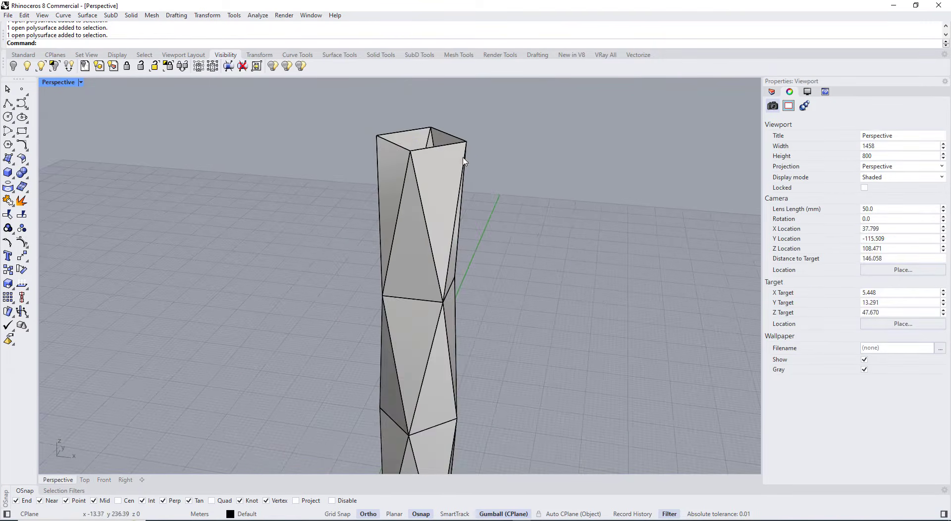
{"action": "scroll", "coordinate": [401, 141], "scroll_direction": "up", "scroll_amount": 3}
{"action": "right_click_drag", "start_coordinate": [458, 184], "coordinate": [414, 186]}
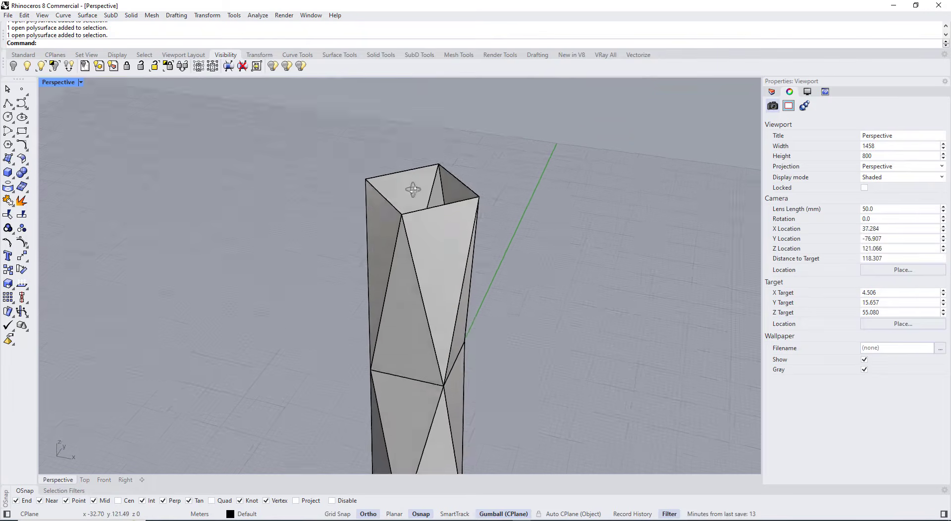
{"action": "left_click", "coordinate": [420, 188]}
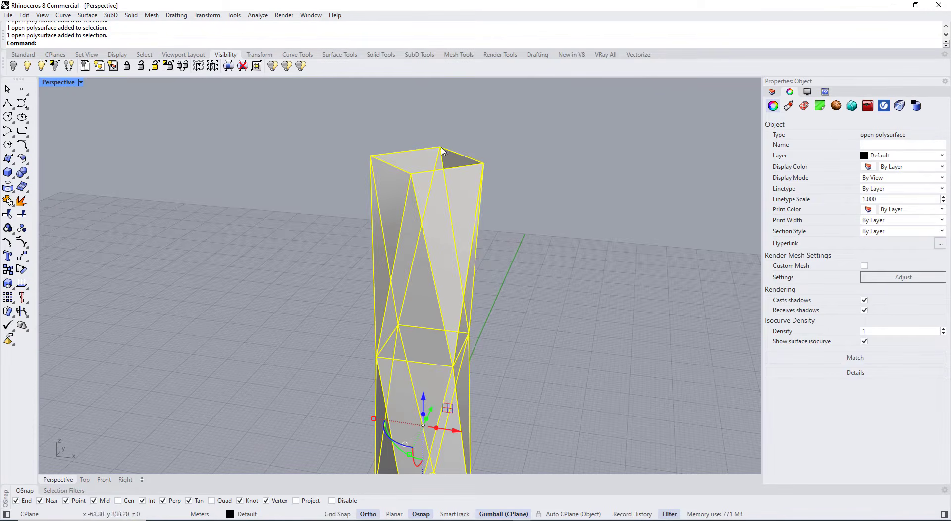
{"action": "right_click_drag", "start_coordinate": [443, 151], "coordinate": [424, 137]}
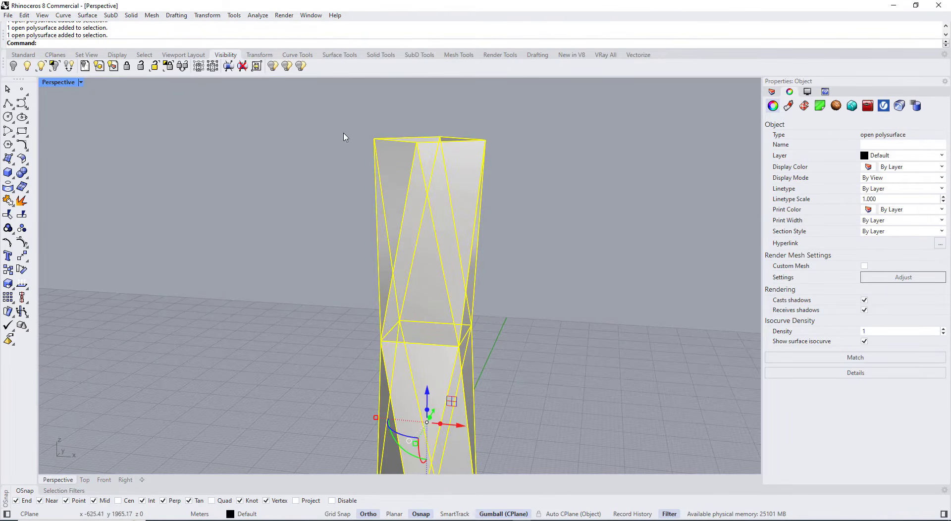
{"action": "left_click", "coordinate": [155, 320]}
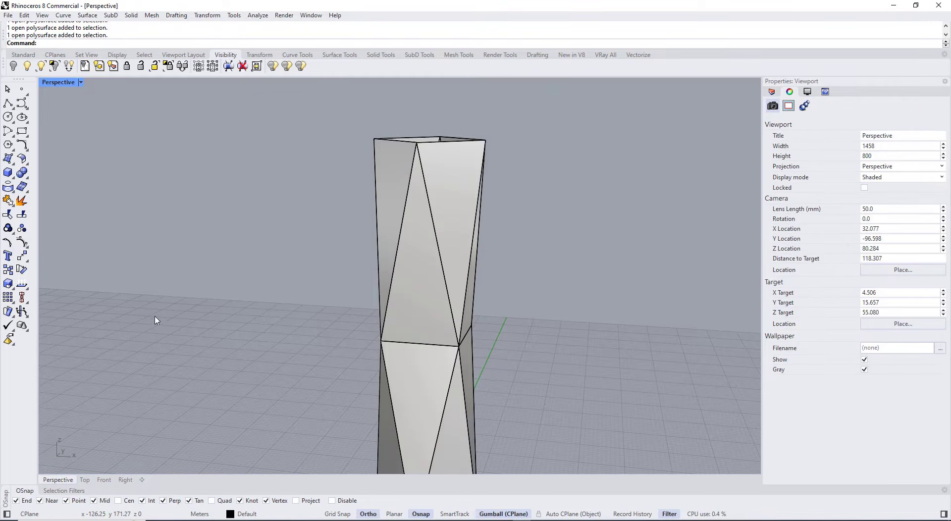
Step: Run an edge analysis on the tower polysurface to display its naked edges
{"action": "left_click", "coordinate": [428, 250]}
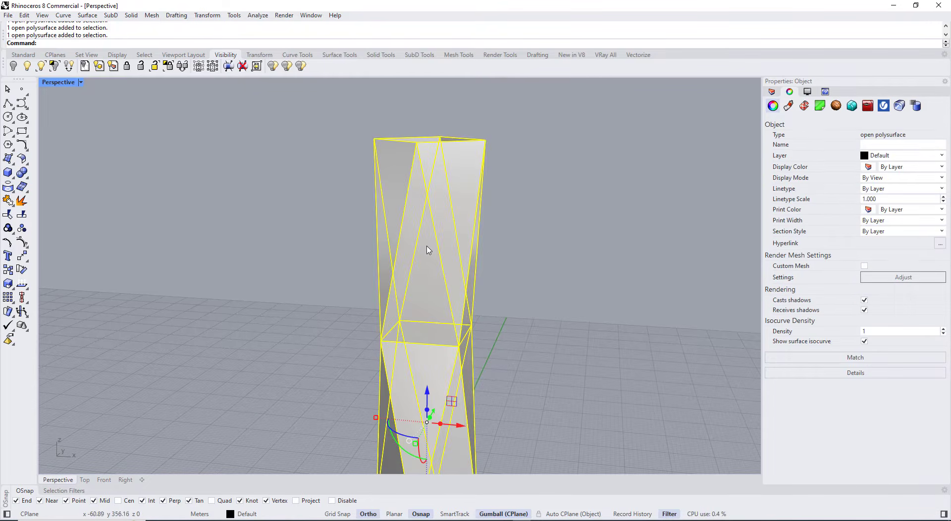
{"action": "left_click", "coordinate": [26, 293]}
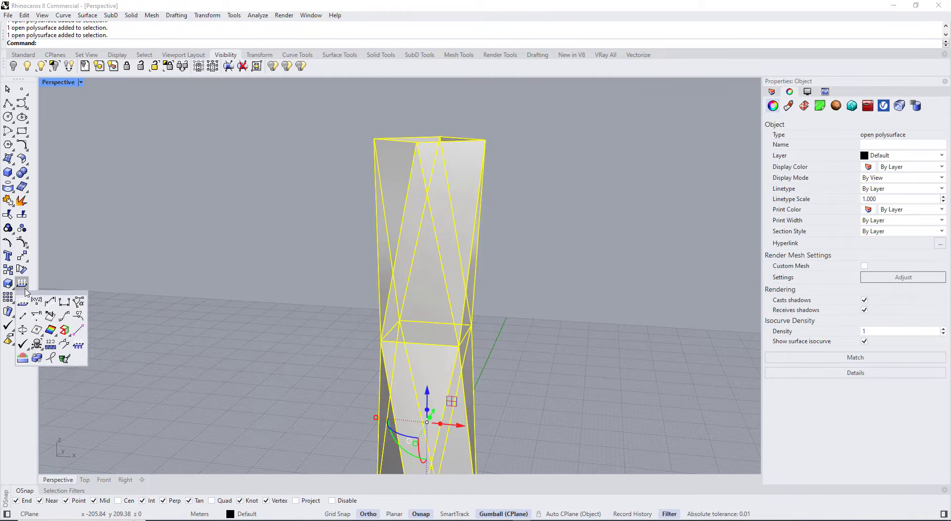
{"action": "left_click", "coordinate": [65, 330]}
{"action": "right_click_drag", "start_coordinate": [446, 184], "coordinate": [285, 194]}
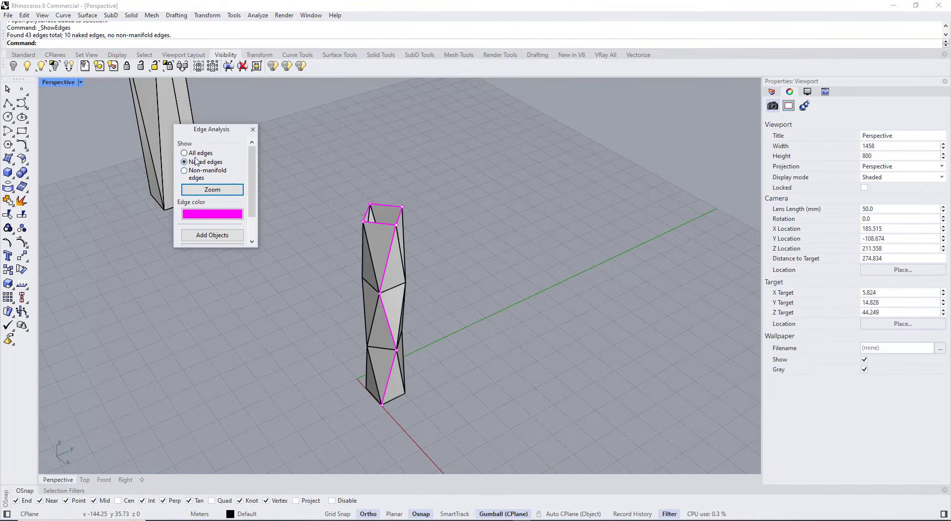
{"action": "left_click", "coordinate": [213, 190]}
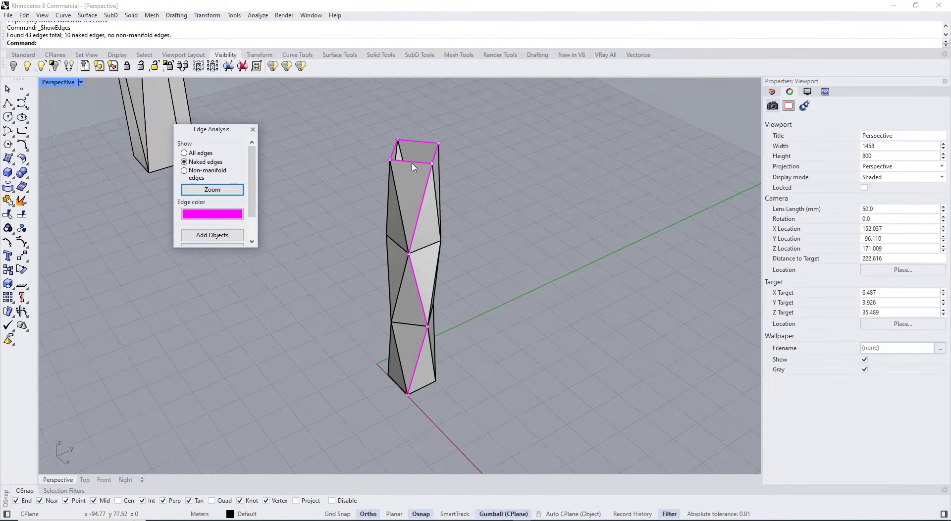
Step: Inspect the naked edges at the corner where the two lower modules meet, and close the edge analysis
{"action": "scroll", "coordinate": [422, 291], "scroll_direction": "up", "scroll_amount": 10}
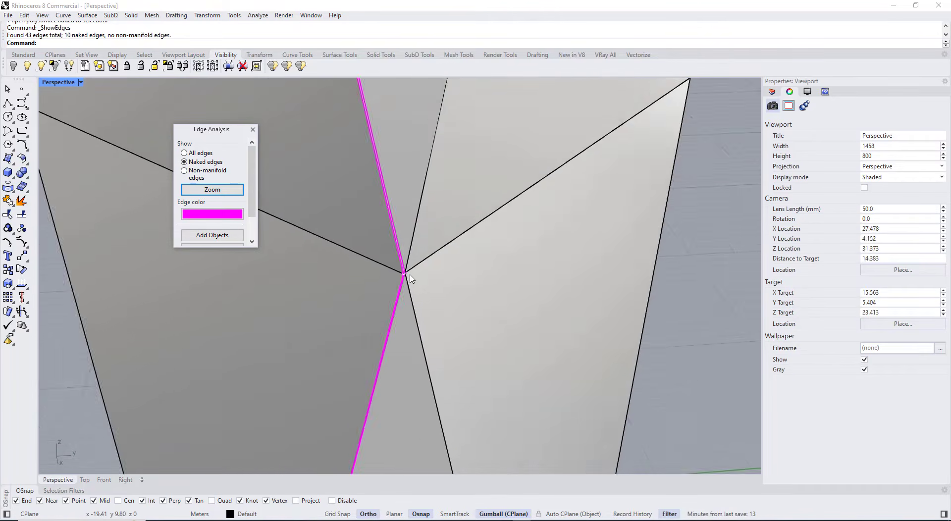
{"action": "scroll", "coordinate": [391, 272], "scroll_direction": "down", "scroll_amount": 5}
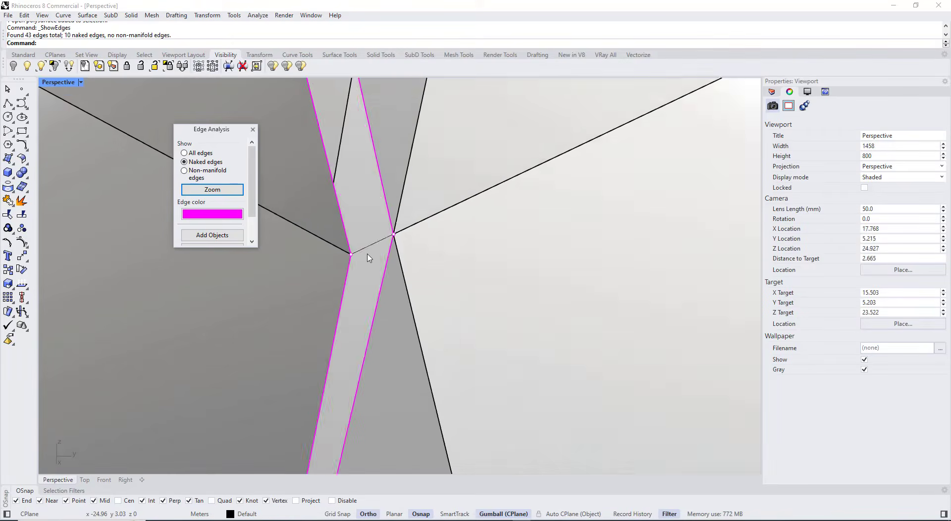
{"action": "scroll", "coordinate": [367, 257], "scroll_direction": "up", "scroll_amount": 5}
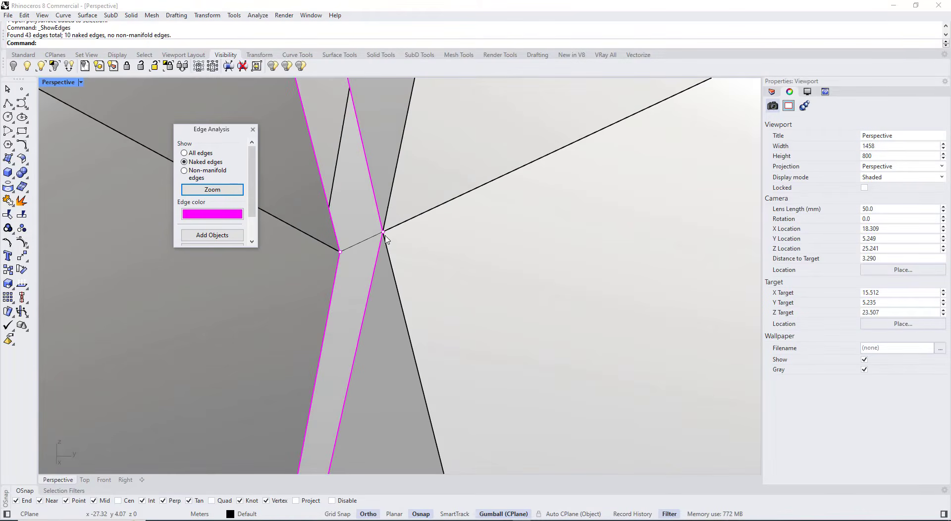
{"action": "scroll", "coordinate": [386, 238], "scroll_direction": "down", "scroll_amount": 1}
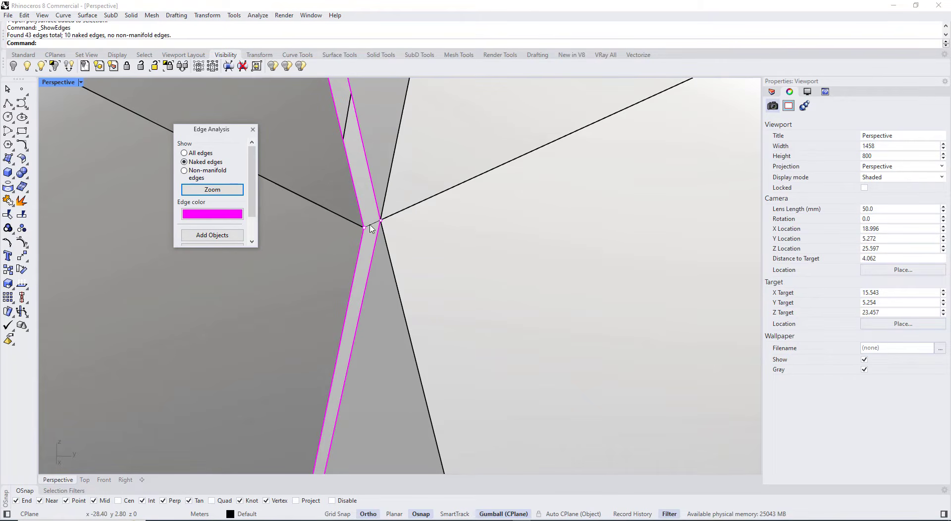
{"action": "scroll", "coordinate": [381, 224], "scroll_direction": "down", "scroll_amount": 2}
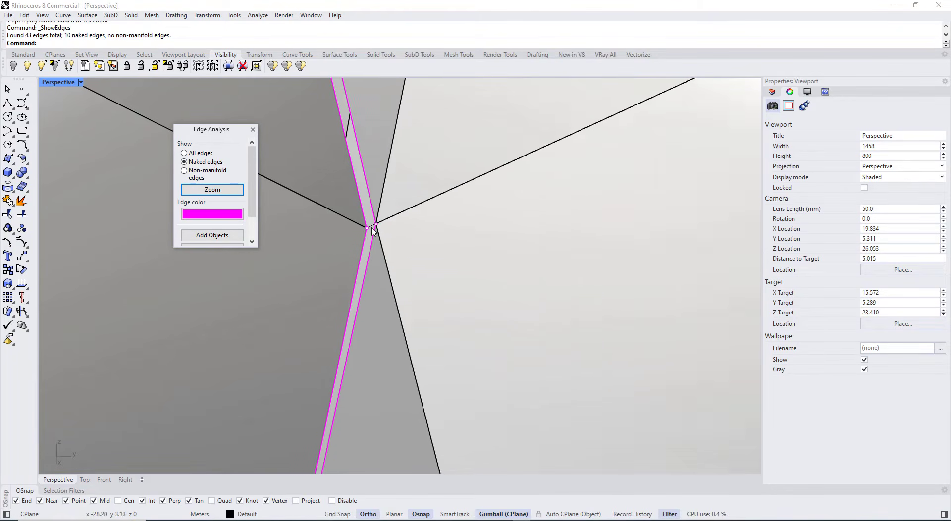
{"action": "left_click", "coordinate": [253, 129]}
Step: Explode the tower polysurface into separate surfaces
{"action": "scroll", "coordinate": [283, 197], "scroll_direction": "down", "scroll_amount": 14}
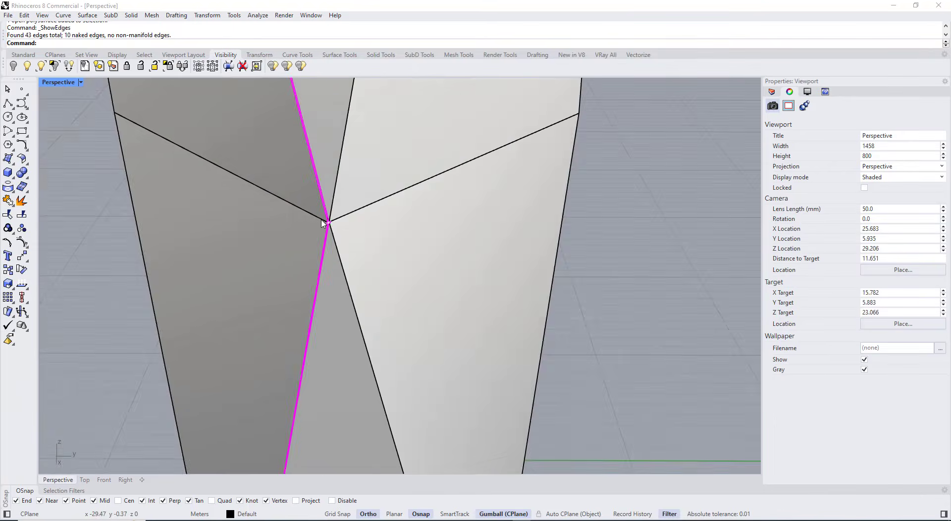
{"action": "right_click_drag", "start_coordinate": [278, 213], "coordinate": [310, 196]}
{"action": "scroll", "coordinate": [311, 194], "scroll_direction": "up", "scroll_amount": 2}
{"action": "left_click", "coordinate": [297, 198]}
{"action": "left_click", "coordinate": [21, 201]}
Step: Delete the surfaces of the two upper modules, keeping only the bottom module
{"action": "left_click", "coordinate": [436, 218]}
{"action": "right_click_drag", "start_coordinate": [426, 218], "coordinate": [320, 223]}
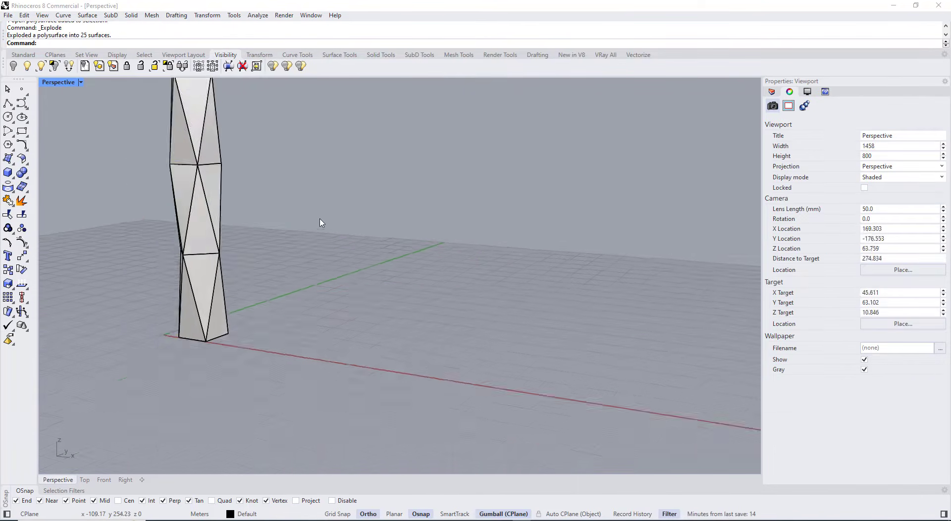
{"action": "left_click_drag", "start_coordinate": [357, 144], "coordinate": [236, 213]}
{"action": "key", "text": "Delete"}
{"action": "right_click_drag", "start_coordinate": [258, 248], "coordinate": [248, 346]}
{"action": "left_click", "coordinate": [225, 397]}
{"action": "key", "text": "Delete"}
{"action": "scroll", "coordinate": [287, 394], "scroll_direction": "up", "scroll_amount": 4}
{"action": "left_click", "coordinate": [286, 394]}
{"action": "scroll", "coordinate": [285, 323], "scroll_direction": "up", "scroll_amount": 10}
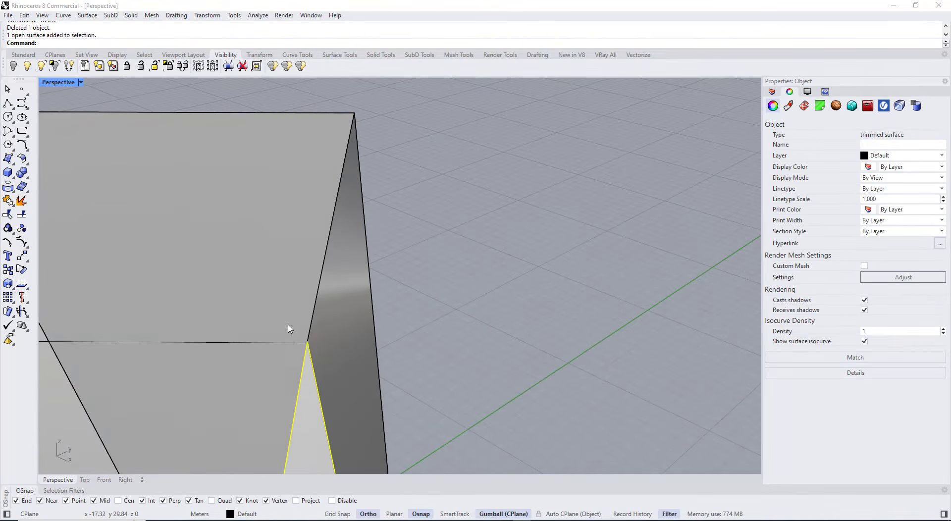
{"action": "key", "text": "ctrl+z"}
Step: Delete the two adjoining side facets beside the mismatched upper corner of the bottom module
{"action": "scroll", "coordinate": [302, 308], "scroll_direction": "down", "scroll_amount": 7}
{"action": "right_click_drag", "start_coordinate": [304, 310], "coordinate": [179, 346]}
{"action": "scroll", "coordinate": [235, 242], "scroll_direction": "up", "scroll_amount": 10}
{"action": "right_click_drag", "start_coordinate": [112, 340], "coordinate": [246, 251], "text": "shift"}
{"action": "scroll", "coordinate": [234, 238], "scroll_direction": "up", "scroll_amount": 4}
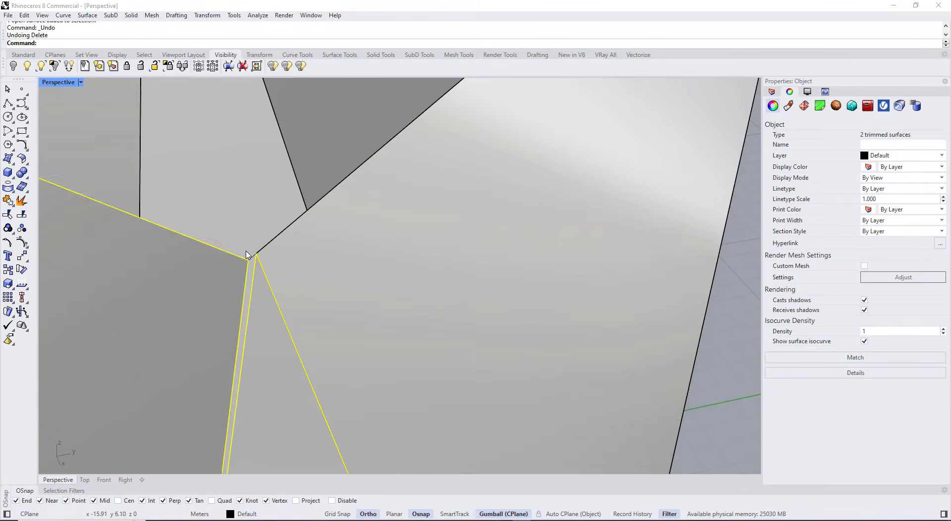
{"action": "left_click", "coordinate": [261, 297]}
{"action": "left_click", "coordinate": [281, 266]}
{"action": "left_click", "coordinate": [273, 302]}
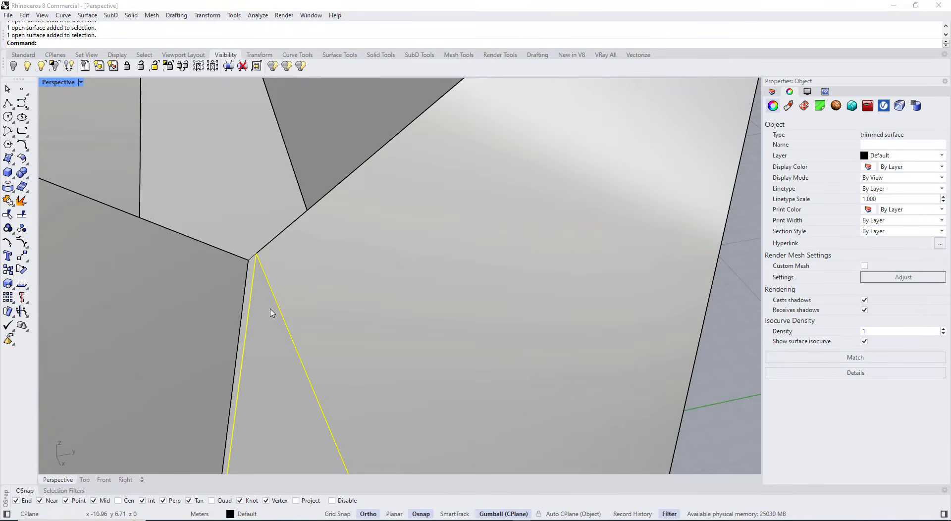
{"action": "left_click", "coordinate": [293, 278]}
{"action": "key", "text": "Delete"}
{"action": "scroll", "coordinate": [276, 268], "scroll_direction": "down", "scroll_amount": 6}
{"action": "right_click_drag", "start_coordinate": [276, 302], "coordinate": [226, 278]}
Step: Create a triangular corner-point surface between two adjacent base corners and the upper corner of the bottom module
{"action": "left_click", "coordinate": [8, 158]}
{"action": "scroll", "coordinate": [255, 375], "scroll_direction": "up", "scroll_amount": 3}
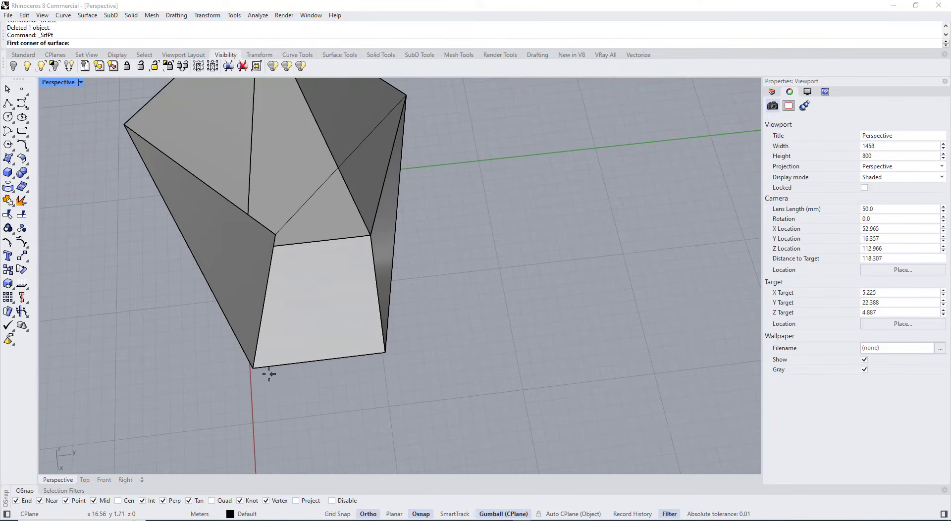
{"action": "left_click", "coordinate": [260, 375]}
{"action": "left_click", "coordinate": [390, 360]}
{"action": "scroll", "coordinate": [264, 236], "scroll_direction": "up", "scroll_amount": 2}
{"action": "left_click", "coordinate": [261, 222]}
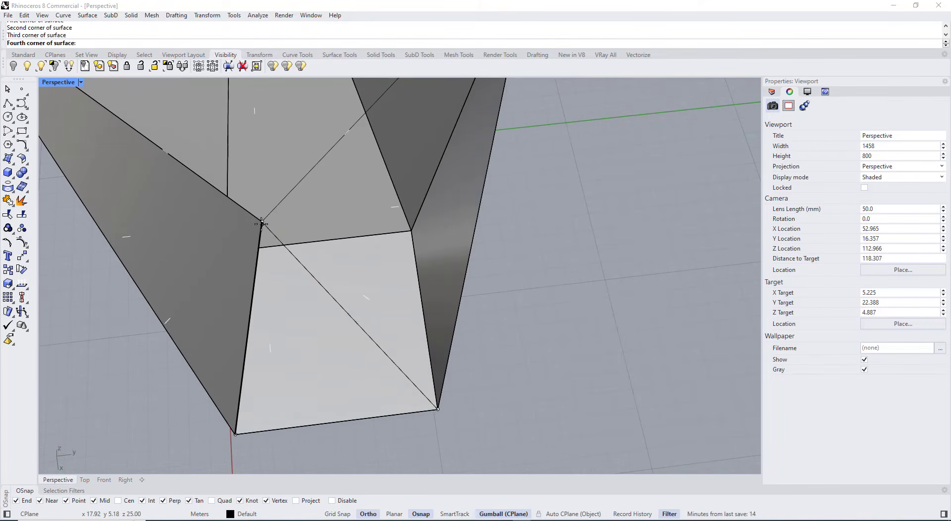
{"action": "right_click", "coordinate": [262, 221]}
Step: Create the adjoining triangular corner-point surface from that upper corner to the neighbouring upper corner and the shared base corner
{"action": "right_click", "coordinate": [262, 222]}
{"action": "left_click", "coordinate": [262, 222]}
{"action": "scroll", "coordinate": [262, 222], "scroll_direction": "down", "scroll_amount": 3}
{"action": "right_click_drag", "start_coordinate": [261, 222], "coordinate": [235, 339], "text": "shift"}
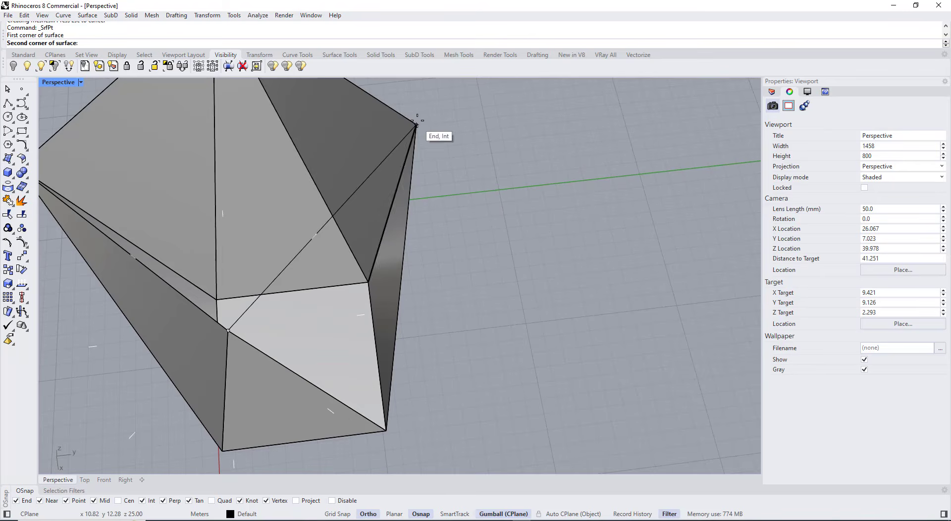
{"action": "scroll", "coordinate": [421, 129], "scroll_direction": "up", "scroll_amount": 3}
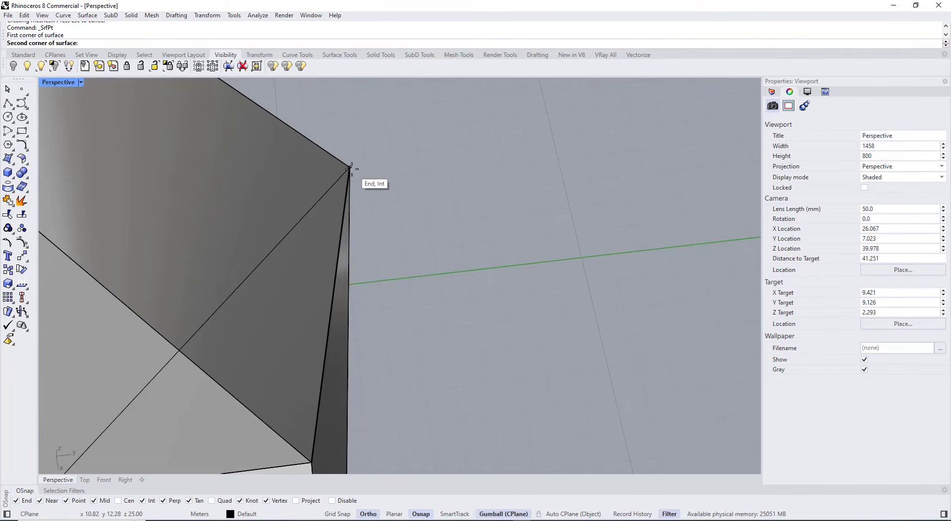
{"action": "left_click", "coordinate": [350, 167]}
{"action": "scroll", "coordinate": [350, 168], "scroll_direction": "down", "scroll_amount": 2}
{"action": "right_click_drag", "start_coordinate": [350, 168], "coordinate": [344, 84], "text": "shift"}
{"action": "scroll", "coordinate": [331, 339], "scroll_direction": "up", "scroll_amount": 2}
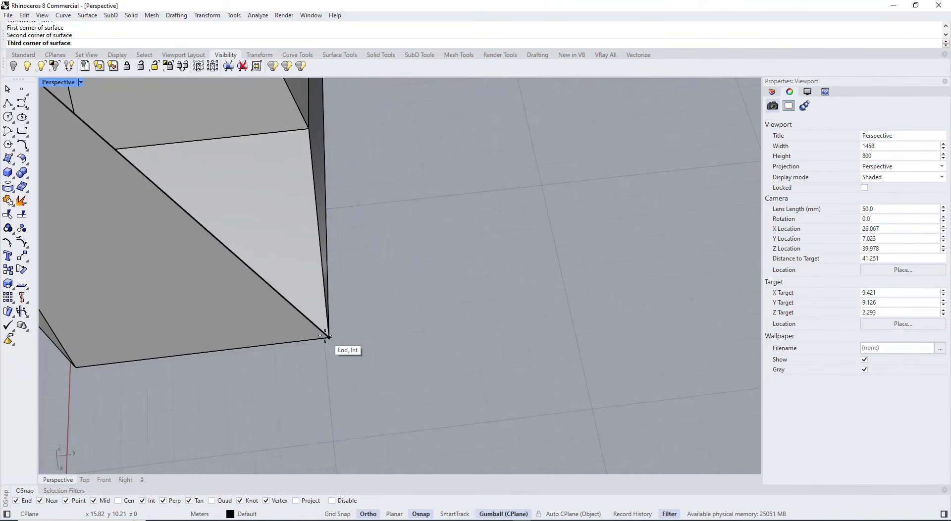
{"action": "left_click", "coordinate": [330, 338]}
{"action": "right_click", "coordinate": [333, 338]}
Step: Join the side surfaces of the bottom module into one polysurface and display its naked edges
{"action": "scroll", "coordinate": [331, 341], "scroll_direction": "down", "scroll_amount": 5}
{"action": "scroll", "coordinate": [332, 341], "scroll_direction": "up", "scroll_amount": 1}
{"action": "key", "text": "ctrl+a"}
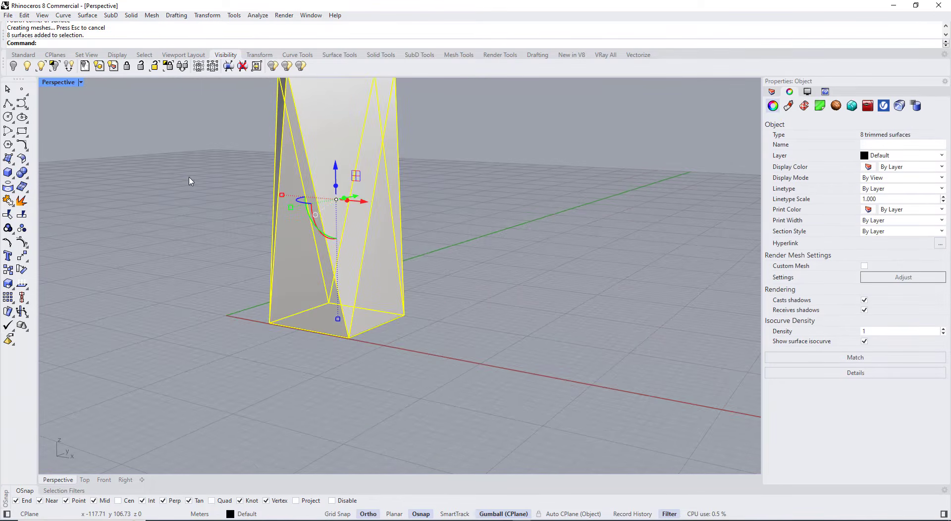
{"action": "left_click", "coordinate": [8, 285]}
{"action": "left_click", "coordinate": [68, 332]}
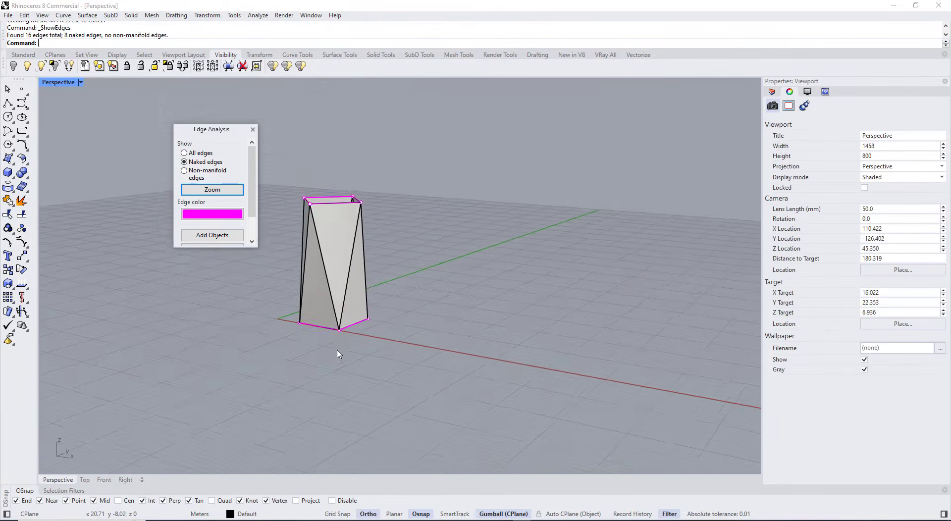
Step: Delete the flat base surface closing the underside of the bottom module
{"action": "right_click_drag", "start_coordinate": [337, 350], "coordinate": [370, 258]}
{"action": "scroll", "coordinate": [376, 215], "scroll_direction": "up", "scroll_amount": 10}
{"action": "scroll", "coordinate": [369, 235], "scroll_direction": "down", "scroll_amount": 4}
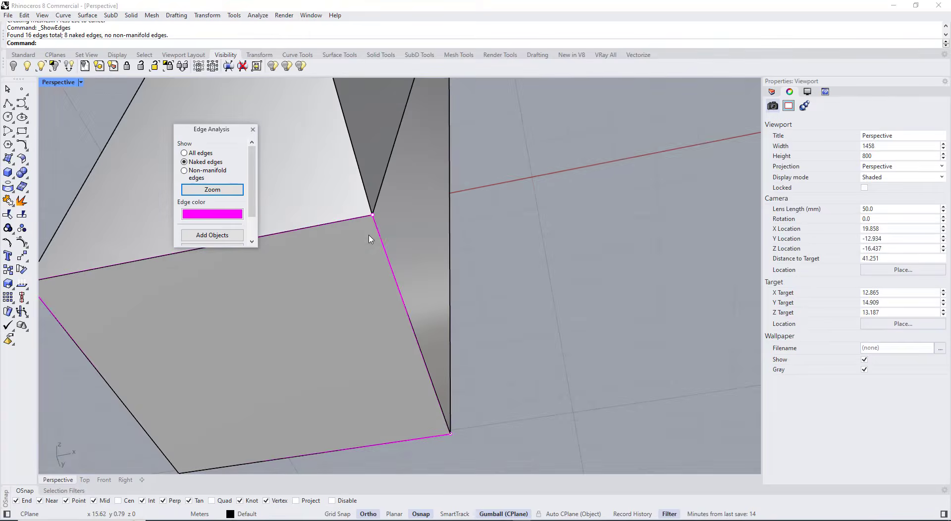
{"action": "left_click", "coordinate": [337, 286]}
{"action": "key", "text": "Delete"}
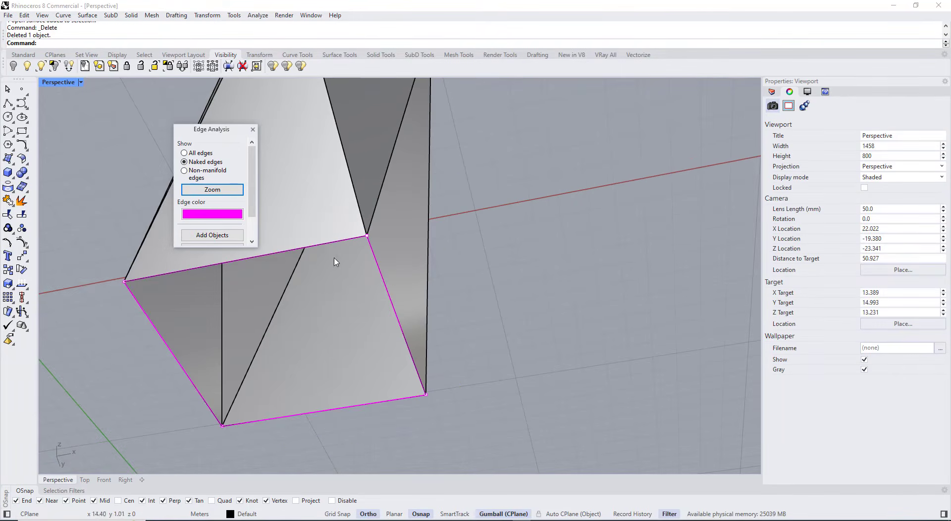
Step: Close the edge analysis of the bottom module
{"action": "scroll", "coordinate": [442, 253], "scroll_direction": "down", "scroll_amount": 6}
{"action": "right_click_drag", "start_coordinate": [442, 253], "coordinate": [492, 278]}
{"action": "left_click", "coordinate": [252, 129]}
Step: Try capping the open ends of the bottom module, check its underside, and undo the caps
{"action": "left_click", "coordinate": [357, 230]}
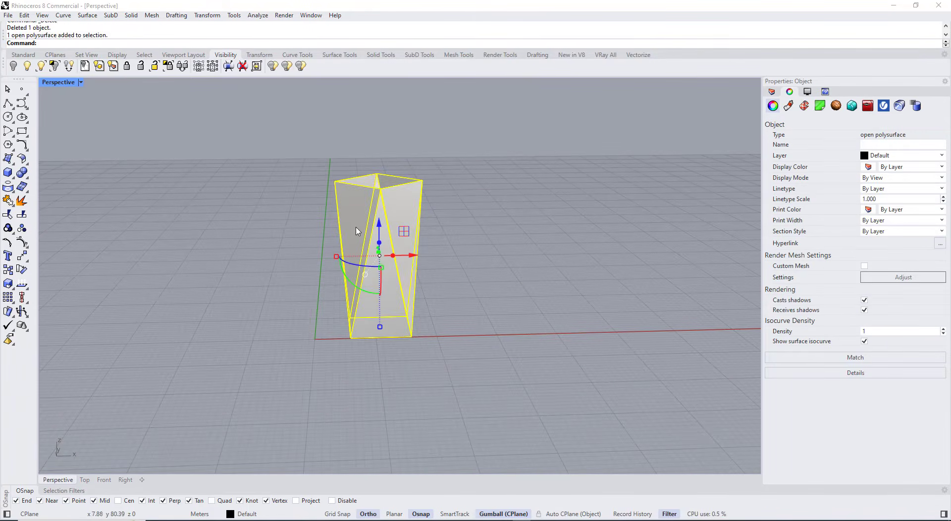
{"action": "type", "text": "Cap"}
{"action": "key", "text": "Return"}
{"action": "right_click_drag", "start_coordinate": [360, 231], "coordinate": [388, 183]}
{"action": "key", "text": "Escape"}
{"action": "scroll", "coordinate": [385, 301], "scroll_direction": "up", "scroll_amount": 5}
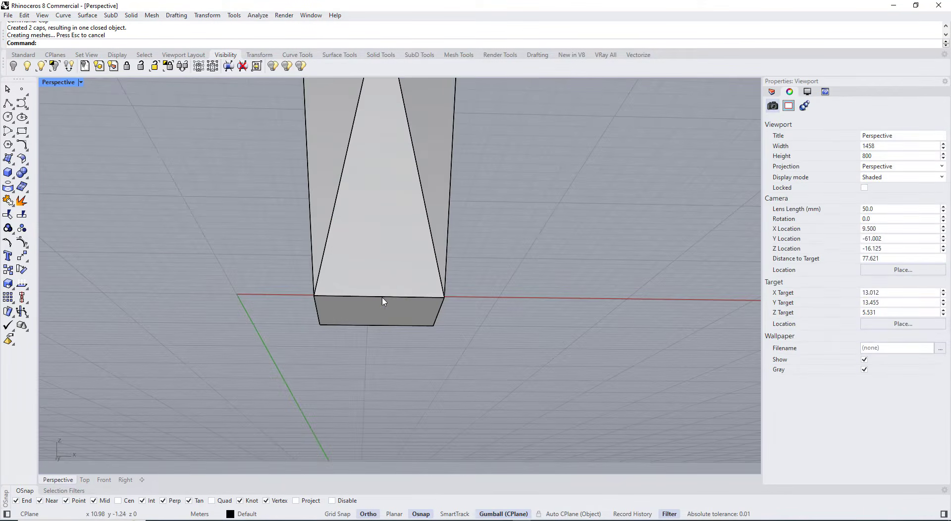
{"action": "right_click_drag", "start_coordinate": [382, 218], "coordinate": [366, 269]}
{"action": "key", "text": "ctrl+z"}
Step: Mirror a copy of the bottom module across its upper edge in the Front view to stack a second module
{"action": "left_click", "coordinate": [419, 261]}
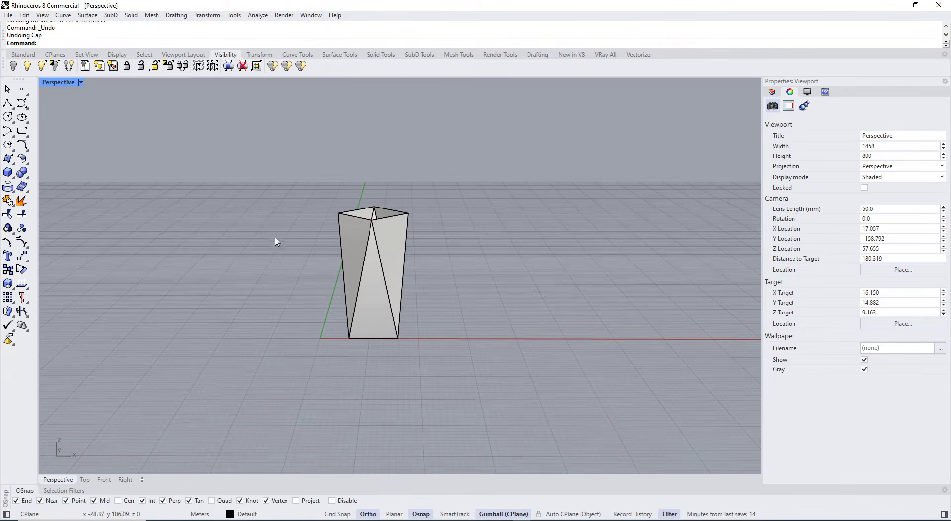
{"action": "left_click", "coordinate": [348, 253]}
{"action": "double_click", "coordinate": [61, 83]}
{"action": "double_click", "coordinate": [51, 281]}
{"action": "scroll", "coordinate": [216, 275], "scroll_direction": "down", "scroll_amount": 6}
{"action": "right_click_drag", "start_coordinate": [263, 387], "coordinate": [241, 327]}
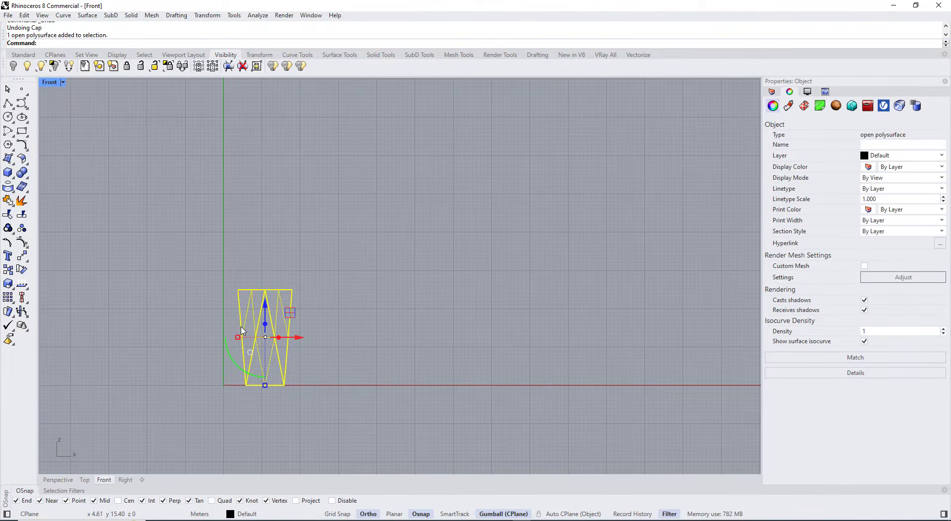
{"action": "scroll", "coordinate": [284, 287], "scroll_direction": "up", "scroll_amount": 8}
{"action": "key", "text": "Return"}
{"action": "left_click", "coordinate": [266, 294]}
{"action": "left_click", "coordinate": [302, 295]}
{"action": "scroll", "coordinate": [338, 305], "scroll_direction": "down", "scroll_amount": 6}
Step: Mirror a copy of the second module across its upper edge to stack a third module
{"action": "left_click", "coordinate": [307, 222]}
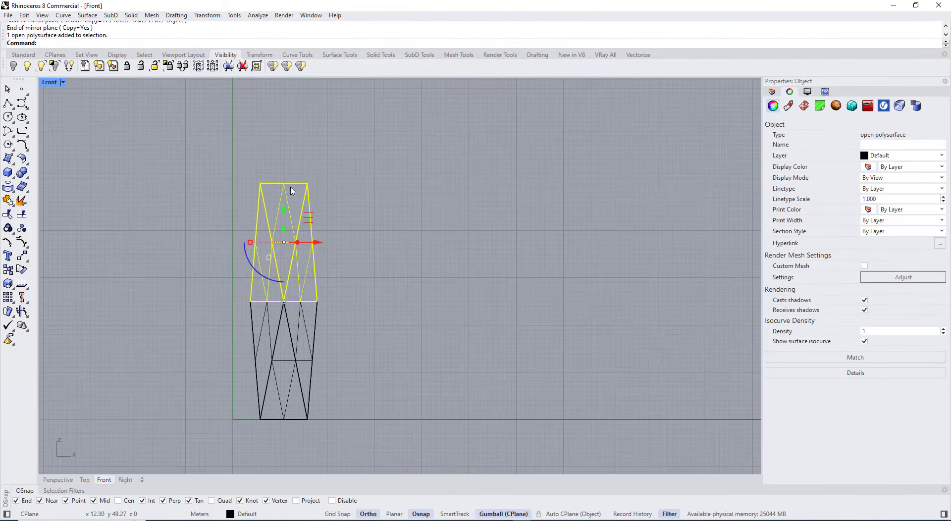
{"action": "key", "text": "Return"}
{"action": "left_click", "coordinate": [284, 184]}
{"action": "left_click", "coordinate": [317, 183]}
{"action": "left_click", "coordinate": [350, 221]}
Step: Join the three stacked modules into one polysurface and cap its open ends
{"action": "scroll", "coordinate": [350, 221], "scroll_direction": "down", "scroll_amount": 6}
{"action": "left_click", "coordinate": [331, 233]}
{"action": "left_click", "coordinate": [329, 189], "text": "shift"}
{"action": "left_click", "coordinate": [324, 325], "text": "shift"}
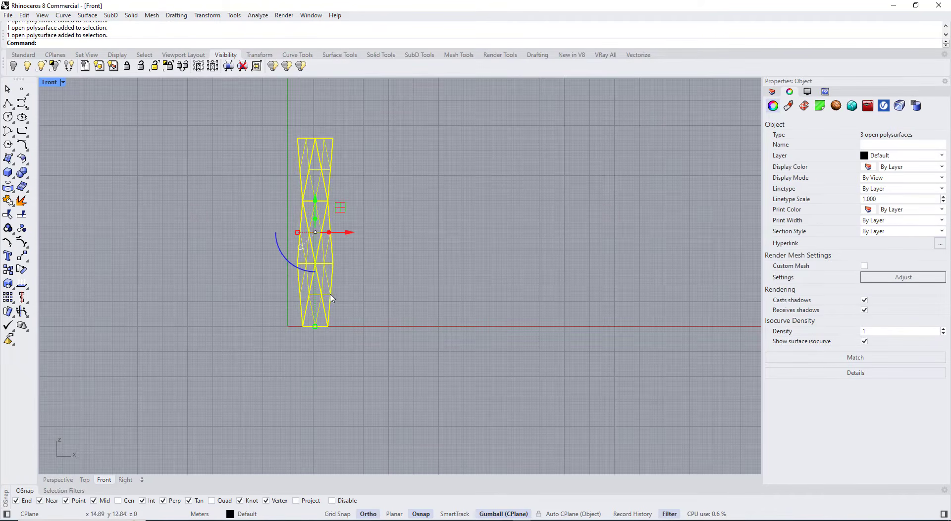
{"action": "key", "text": "ctrl+j"}
{"action": "left_click", "coordinate": [360, 290]}
{"action": "left_click", "coordinate": [299, 234]}
{"action": "type", "text": "cap"}
{"action": "key", "text": "Return"}
Step: Examine the capped tower in the Perspective view, checking the top cap and the joint between the upper modules
{"action": "double_click", "coordinate": [51, 83]}
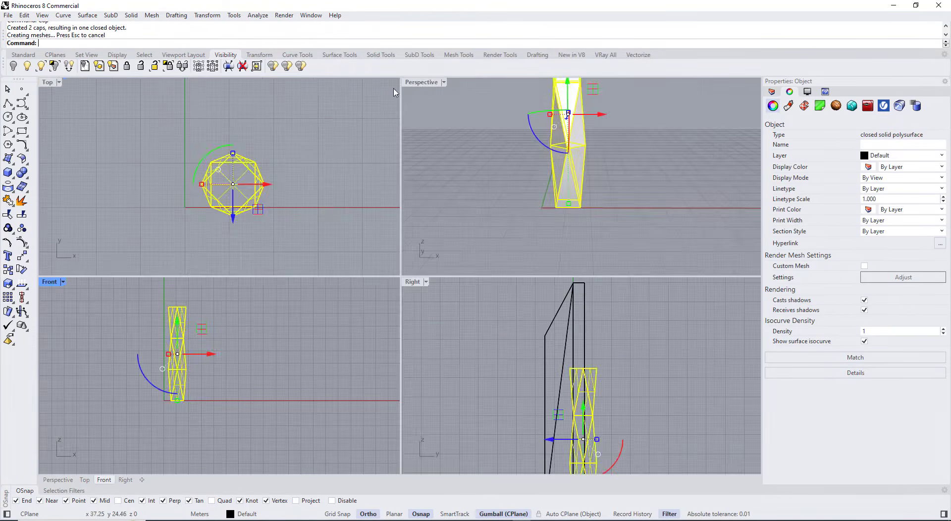
{"action": "double_click", "coordinate": [417, 84]}
{"action": "right_click_drag", "start_coordinate": [415, 171], "coordinate": [451, 284]}
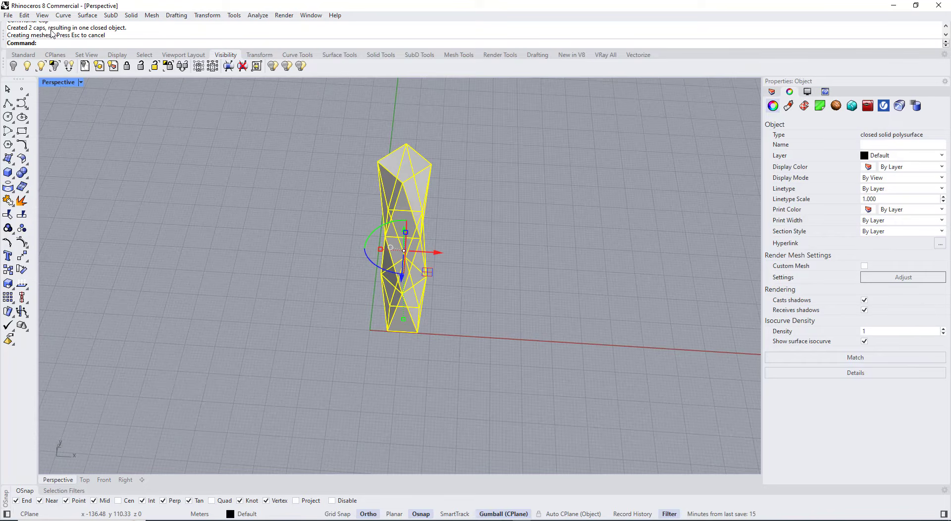
{"action": "left_click", "coordinate": [471, 132]}
{"action": "scroll", "coordinate": [402, 176], "scroll_direction": "up", "scroll_amount": 2}
{"action": "left_click", "coordinate": [403, 176]}
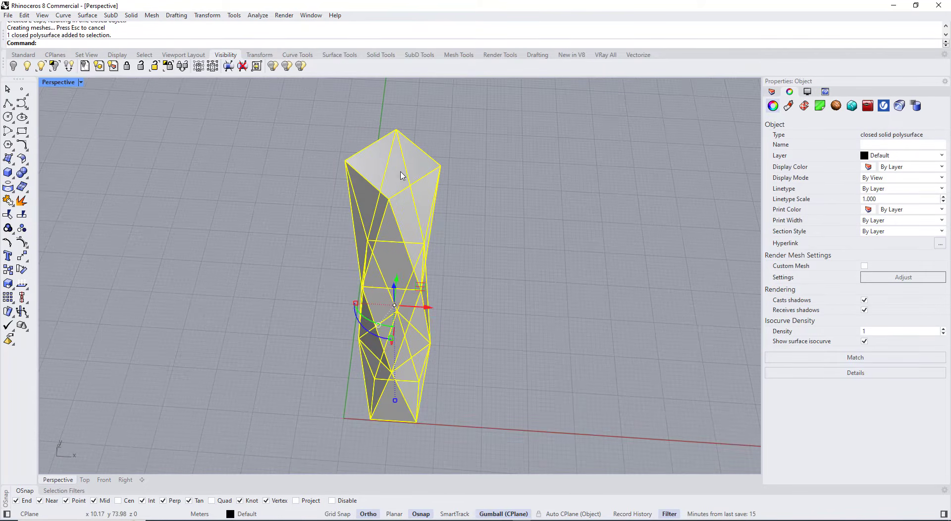
{"action": "left_click", "coordinate": [540, 227]}
{"action": "right_click_drag", "start_coordinate": [501, 297], "coordinate": [480, 255]}
{"action": "scroll", "coordinate": [467, 240], "scroll_direction": "down", "scroll_amount": 8}
{"action": "scroll", "coordinate": [458, 202], "scroll_direction": "up", "scroll_amount": 6}
{"action": "left_click", "coordinate": [427, 250]}
{"action": "scroll", "coordinate": [431, 260], "scroll_direction": "down", "scroll_amount": 4}
{"action": "left_click", "coordinate": [496, 270]}
{"action": "scroll", "coordinate": [391, 213], "scroll_direction": "up", "scroll_amount": 4}
{"action": "scroll", "coordinate": [426, 265], "scroll_direction": "up", "scroll_amount": 5}
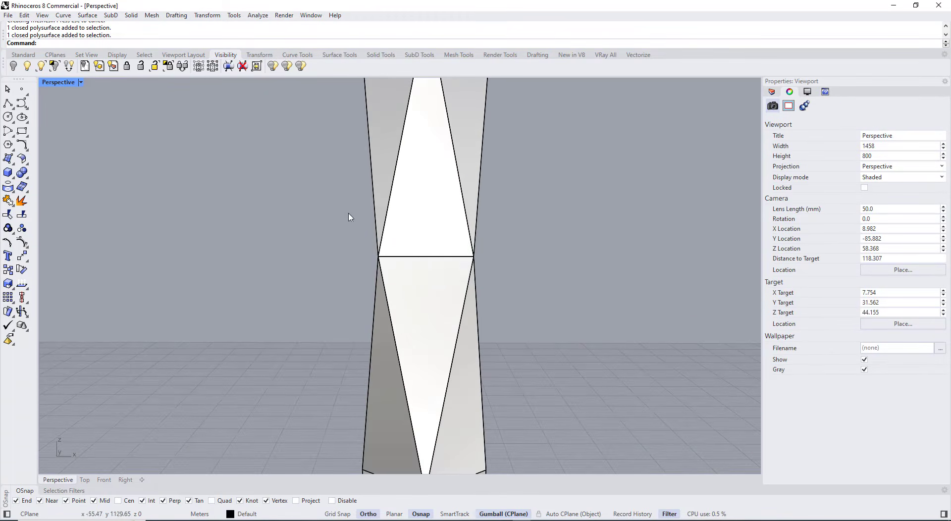
Step: Try scaling the loop of four edges between the second and third modules outward
{"action": "left_click_drag", "start_coordinate": [328, 200], "coordinate": [483, 286]}
{"action": "scroll", "coordinate": [278, 221], "scroll_direction": "down", "scroll_amount": 5}
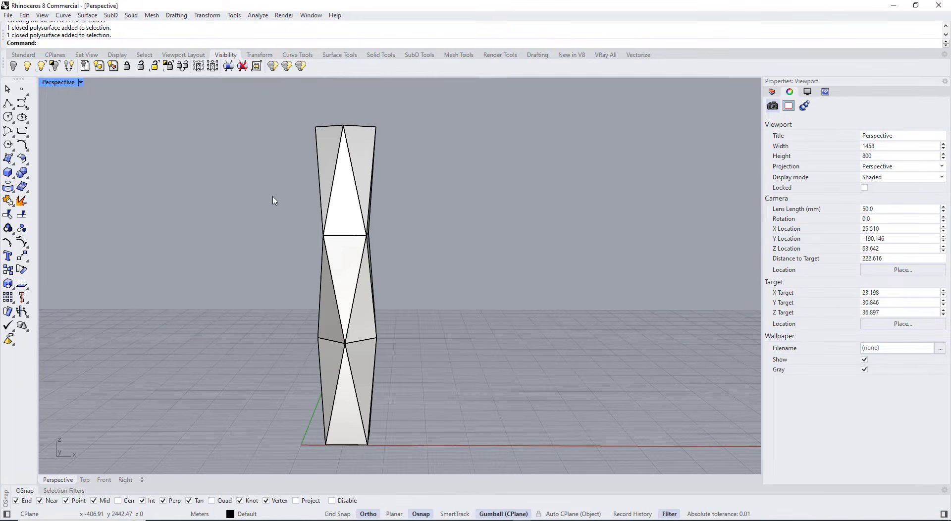
{"action": "left_click_drag", "start_coordinate": [273, 197], "coordinate": [408, 260], "text": "ctrl+shift"}
{"action": "right_click_drag", "start_coordinate": [408, 261], "coordinate": [419, 272]}
{"action": "scroll", "coordinate": [334, 255], "scroll_direction": "up", "scroll_amount": 6}
{"action": "left_click_drag", "start_coordinate": [339, 243], "coordinate": [321, 244]}
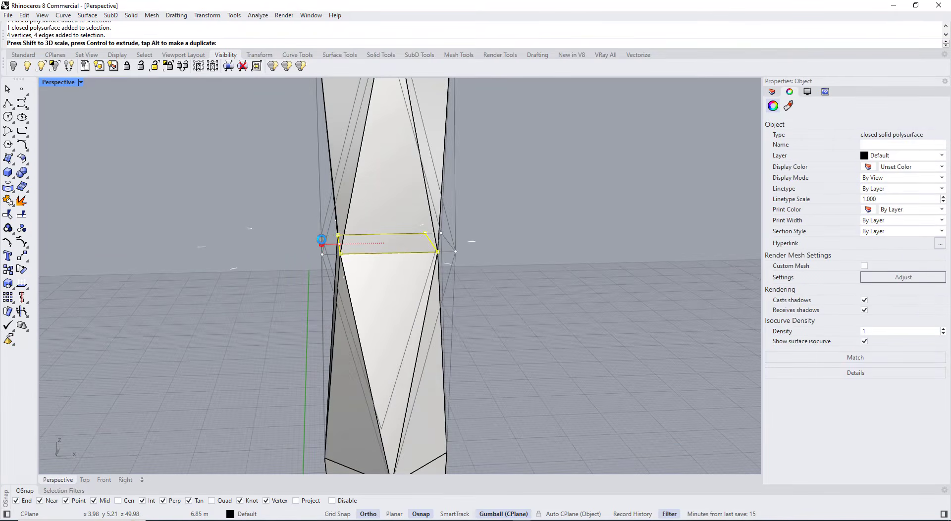
{"action": "scroll", "coordinate": [322, 241], "scroll_direction": "down", "scroll_amount": 6}
Step: Try shifting the scaled edge loop sideways along X, and undo both the move and the scale
{"action": "left_click_drag", "start_coordinate": [388, 242], "coordinate": [376, 243]}
{"action": "left_click", "coordinate": [434, 270]}
{"action": "scroll", "coordinate": [434, 271], "scroll_direction": "down", "scroll_amount": 6}
{"action": "right_click_drag", "start_coordinate": [434, 271], "coordinate": [424, 242]}
{"action": "scroll", "coordinate": [423, 241], "scroll_direction": "up", "scroll_amount": 5}
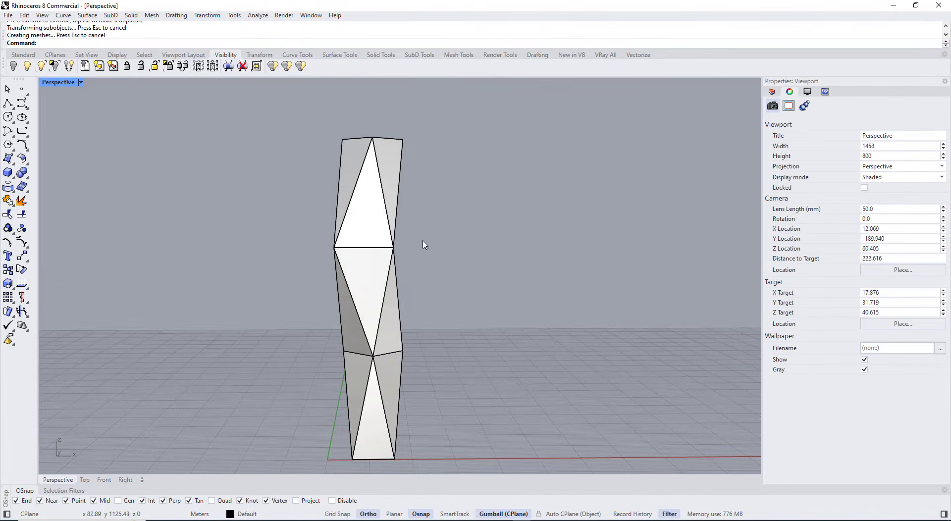
{"action": "key", "text": "ctrl+z"}
{"action": "key", "text": "ctrl+z"}
Step: Try moving a single edge of the upper module joint outward along X, and undo the move
{"action": "left_click", "coordinate": [427, 301]}
{"action": "right_click_drag", "start_coordinate": [427, 300], "coordinate": [363, 304]}
{"action": "scroll", "coordinate": [344, 256], "scroll_direction": "up", "scroll_amount": 6}
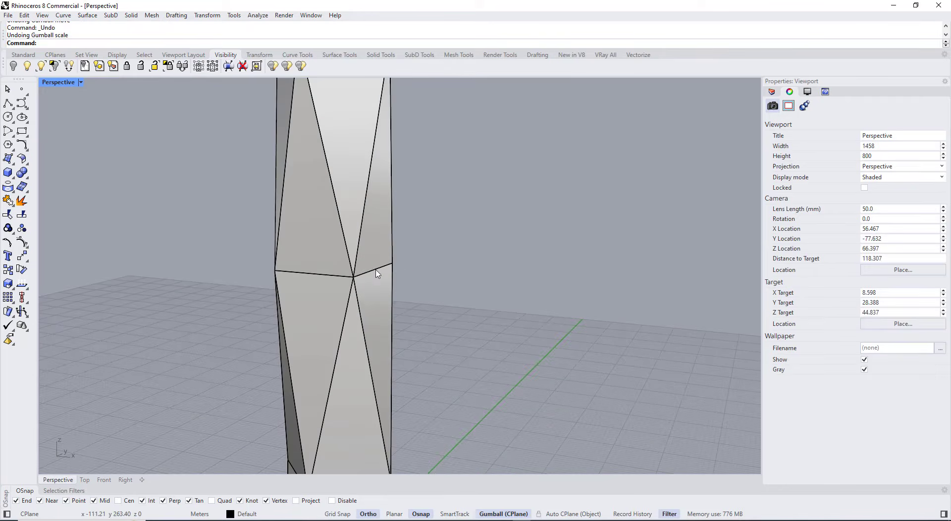
{"action": "left_click", "coordinate": [376, 270], "text": "ctrl+shift"}
{"action": "left_click_drag", "start_coordinate": [404, 275], "coordinate": [487, 280]}
{"action": "left_click", "coordinate": [541, 248]}
{"action": "scroll", "coordinate": [541, 249], "scroll_direction": "down", "scroll_amount": 6}
{"action": "right_click_drag", "start_coordinate": [506, 265], "coordinate": [535, 261]}
{"action": "scroll", "coordinate": [535, 261], "scroll_direction": "up", "scroll_amount": 2}
{"action": "key", "text": "ctrl+z"}
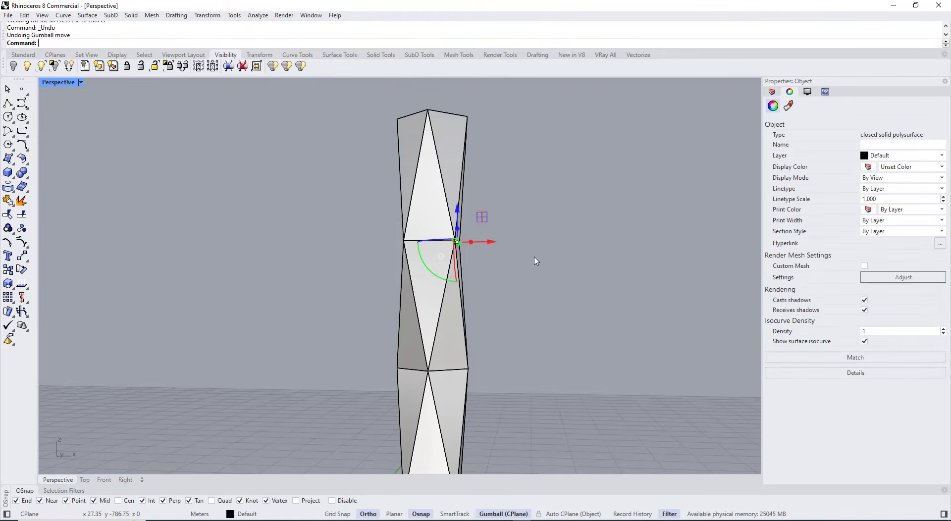
Step: Select the finished tower models and hide them to clear the workspace
{"action": "left_click", "coordinate": [484, 244]}
{"action": "scroll", "coordinate": [484, 244], "scroll_direction": "down", "scroll_amount": 5}
{"action": "right_click_drag", "start_coordinate": [481, 245], "coordinate": [446, 310]}
{"action": "scroll", "coordinate": [471, 267], "scroll_direction": "down", "scroll_amount": 4}
{"action": "left_click", "coordinate": [456, 311]}
{"action": "left_click_drag", "start_coordinate": [501, 306], "coordinate": [309, 300]}
{"action": "left_click", "coordinate": [397, 397]}
{"action": "scroll", "coordinate": [466, 342], "scroll_direction": "up", "scroll_amount": 8}
{"action": "left_click_drag", "start_coordinate": [530, 402], "coordinate": [399, 194]}
{"action": "key", "text": "Delete"}
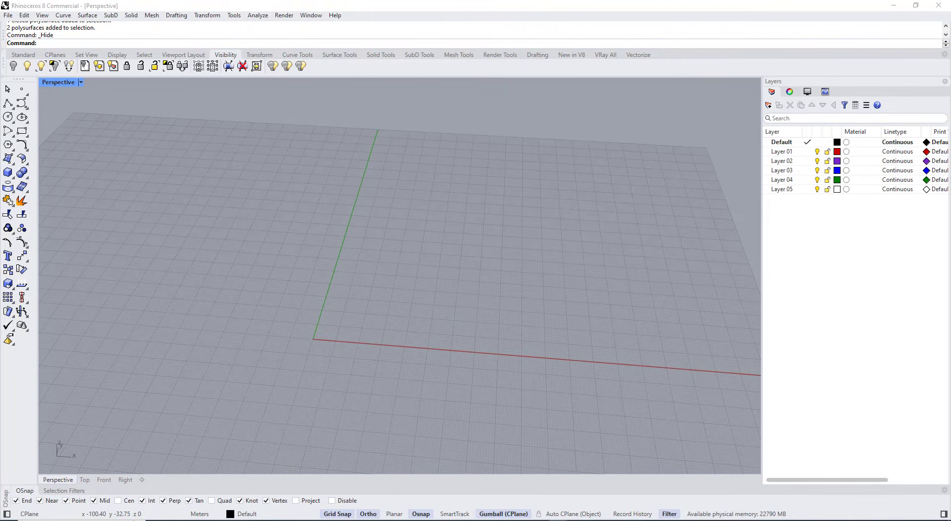
Step: Switch to the photo viewer and examine the tower shape in the reference image skyscraper concept.jpg
{"action": "left_click", "coordinate": [400, 177]}
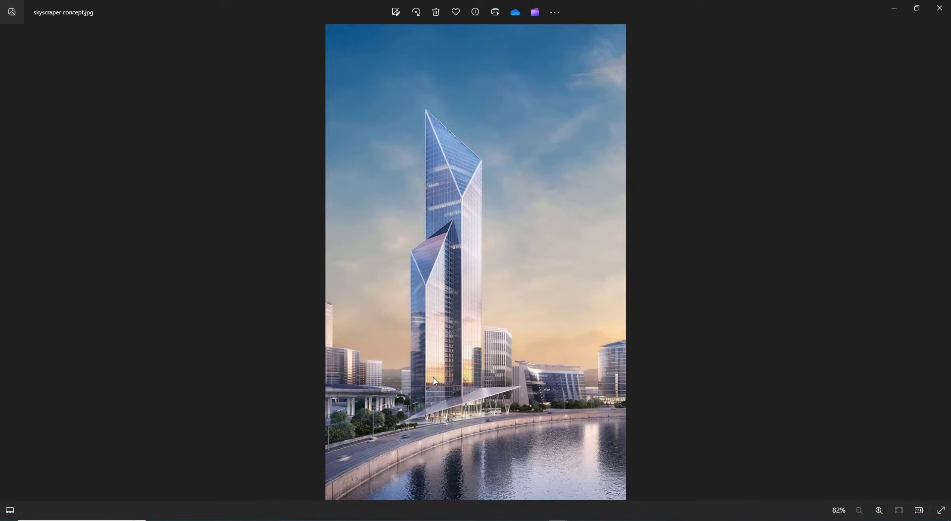
{"action": "scroll", "coordinate": [431, 388], "scroll_direction": "up", "scroll_amount": 1}
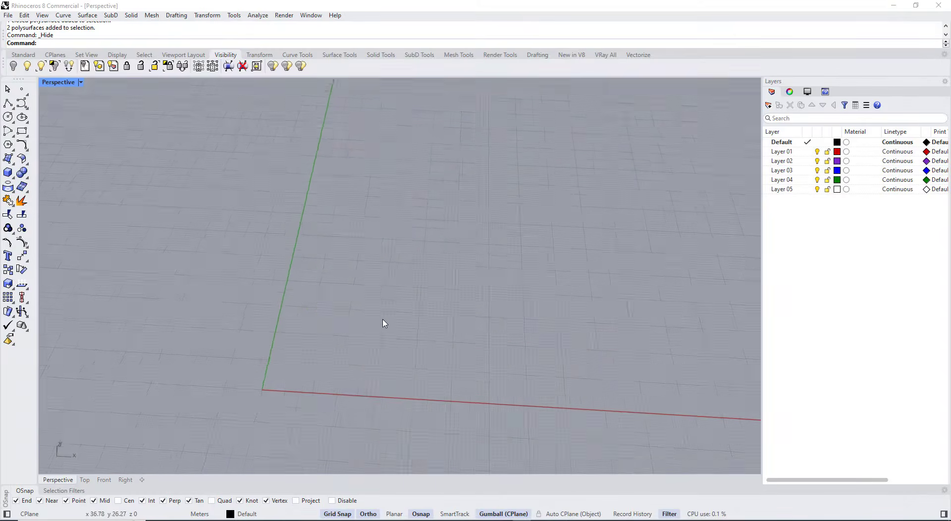
Step: Draw a three-sided inscribed polygon centred at about 15, 19 with one corner pointing towards the X axis
{"action": "scroll", "coordinate": [333, 385], "scroll_direction": "up", "scroll_amount": 2}
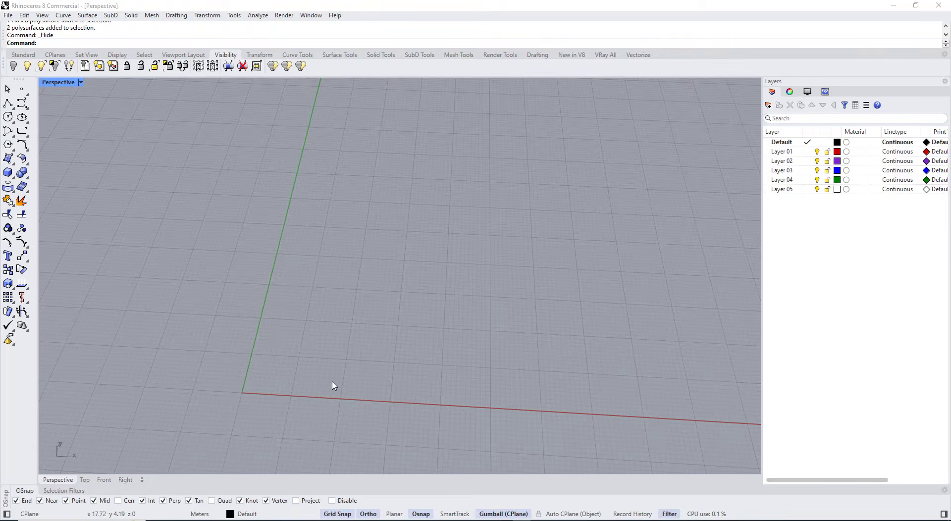
{"action": "left_click", "coordinate": [9, 146]}
{"action": "left_click", "coordinate": [104, 43]}
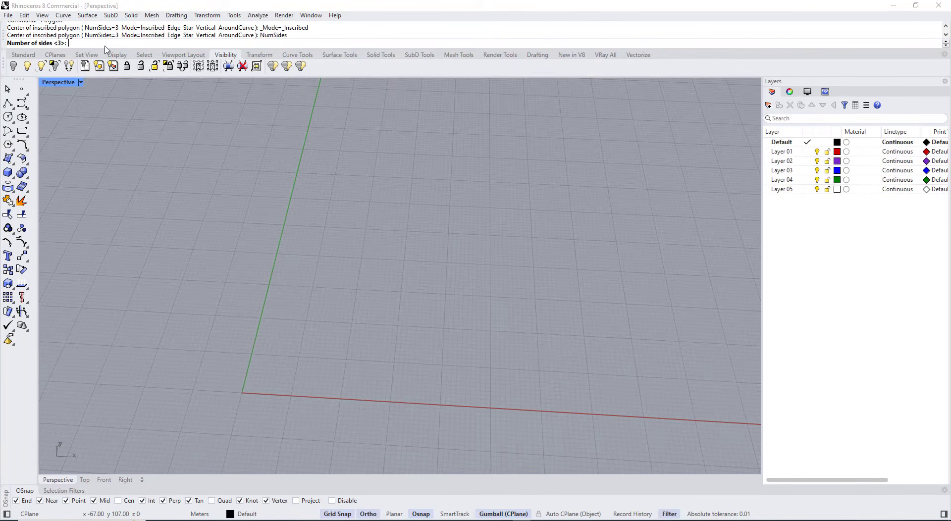
{"action": "type", "text": "3"}
{"action": "key", "text": "Return"}
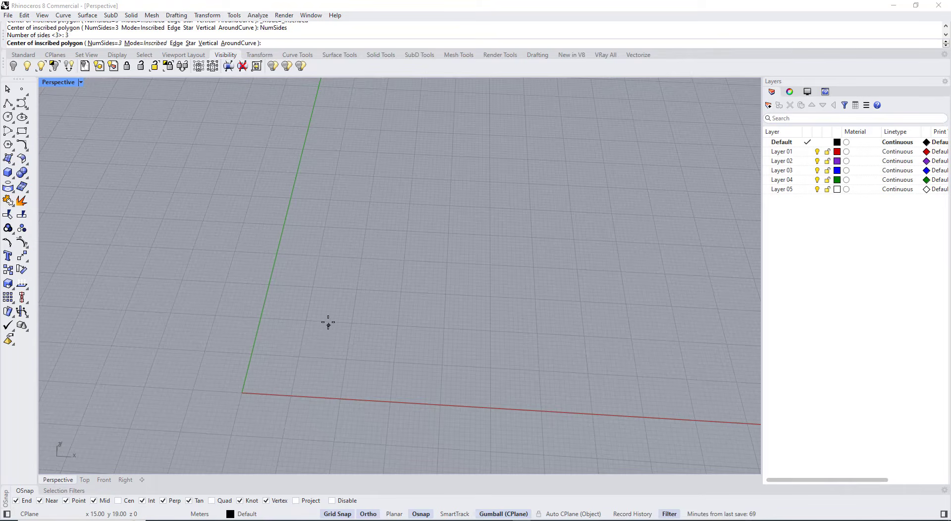
{"action": "left_click", "coordinate": [329, 322]}
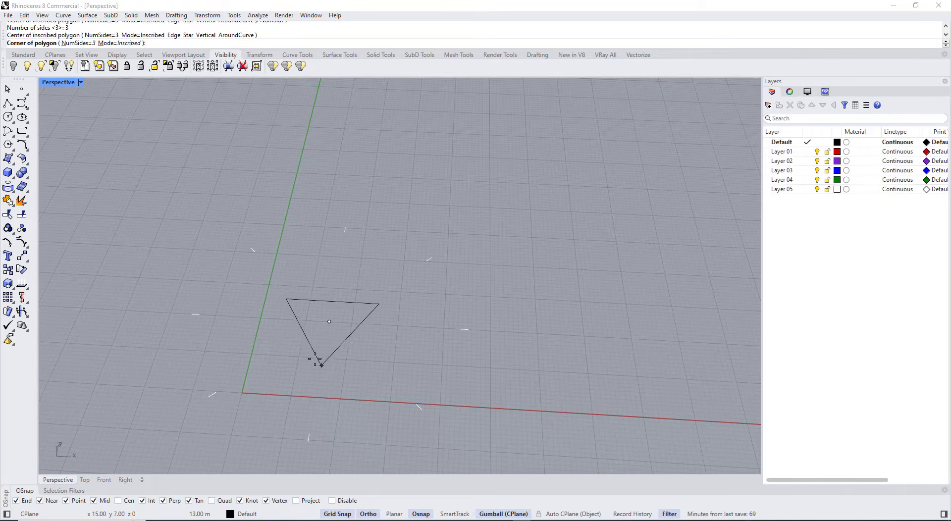
{"action": "left_click", "coordinate": [317, 390]}
Step: Move the triangle about 2 m along the X axis
{"action": "left_click", "coordinate": [333, 372]}
{"action": "scroll", "coordinate": [333, 372], "scroll_direction": "up", "scroll_amount": 5}
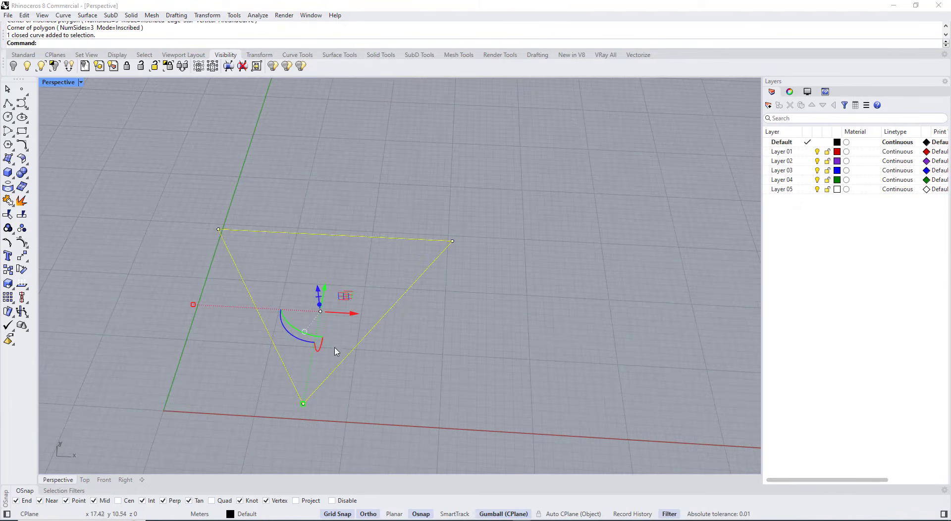
{"action": "right_click_drag", "start_coordinate": [335, 348], "coordinate": [341, 352]}
{"action": "left_click_drag", "start_coordinate": [343, 313], "coordinate": [358, 323]}
{"action": "left_click", "coordinate": [430, 280]}
{"action": "scroll", "coordinate": [433, 279], "scroll_direction": "down", "scroll_amount": 5}
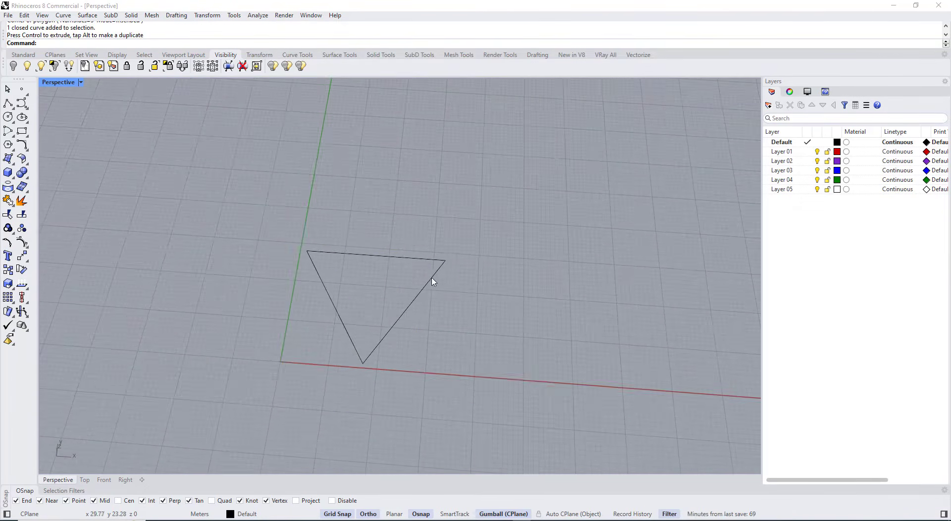
Step: Turn off Grid Snap and scale the triangle in 2D from its corner nearest the X axis, setting the reference side to 30 m
{"action": "left_click", "coordinate": [345, 516]}
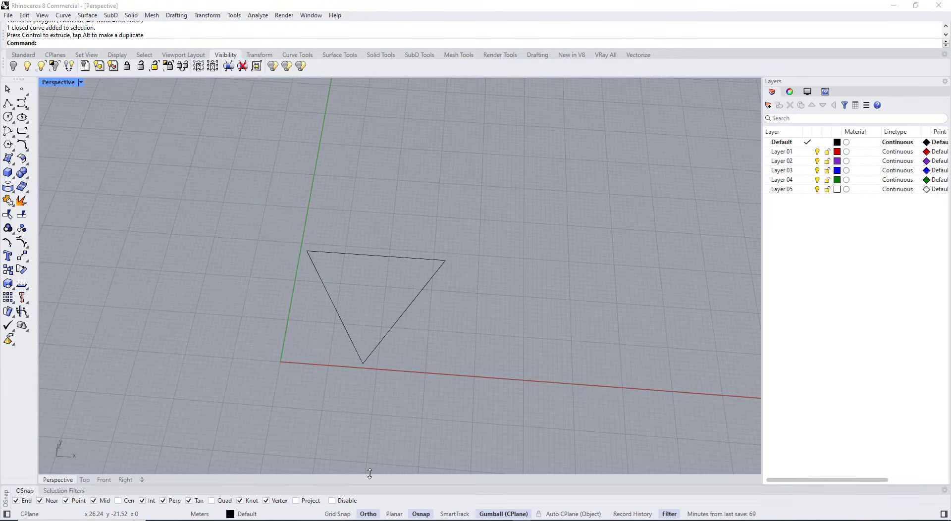
{"action": "scroll", "coordinate": [395, 330], "scroll_direction": "up", "scroll_amount": 2}
{"action": "left_click", "coordinate": [461, 262]}
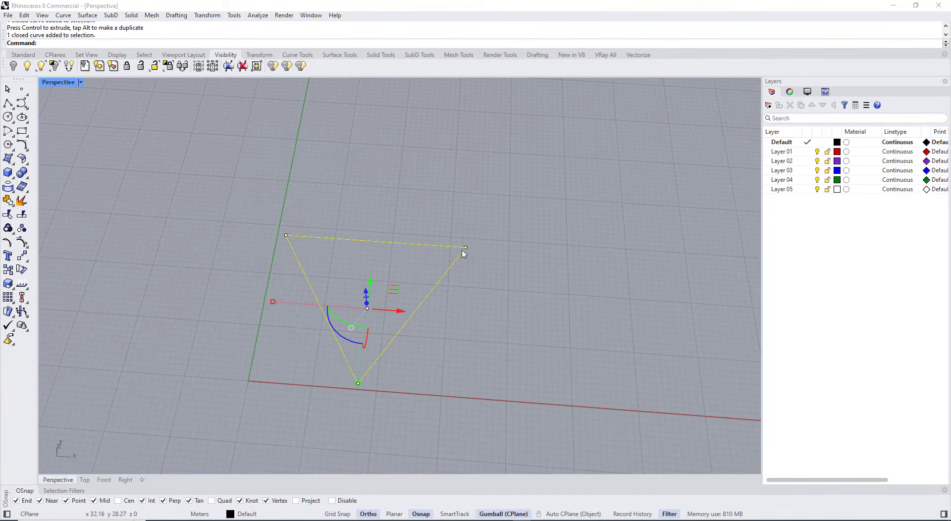
{"action": "left_click", "coordinate": [13, 295]}
{"action": "left_click", "coordinate": [46, 302]}
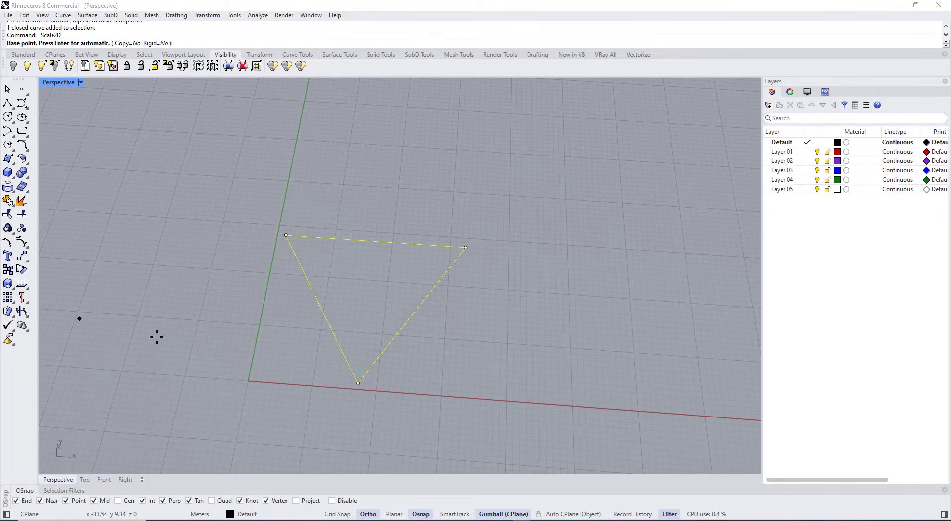
{"action": "left_click", "coordinate": [357, 383]}
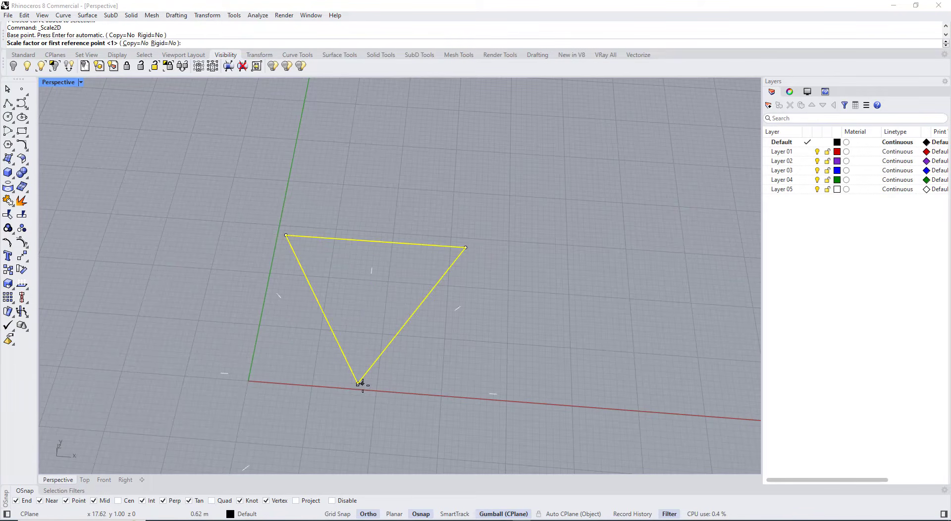
{"action": "left_click", "coordinate": [466, 248]}
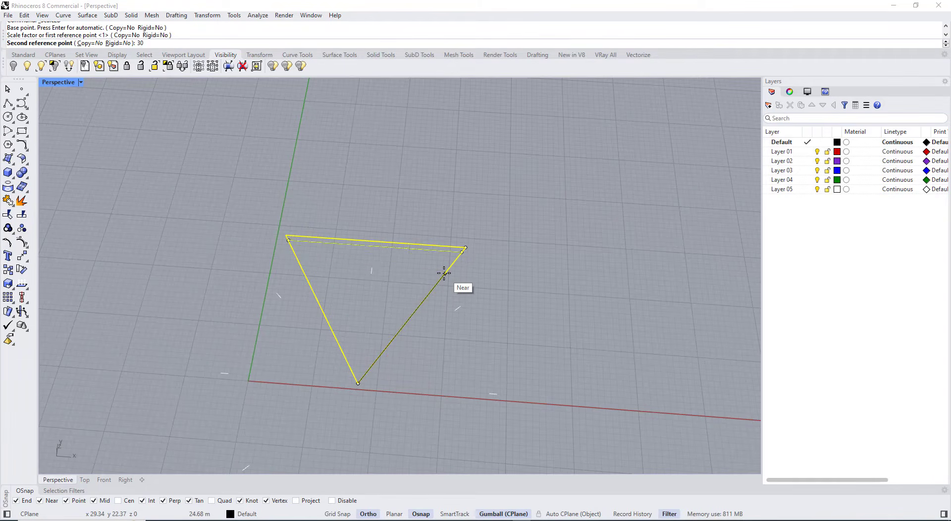
{"action": "type", "text": "30"}
{"action": "key", "text": "Return"}
{"action": "scroll", "coordinate": [439, 261], "scroll_direction": "down", "scroll_amount": 5}
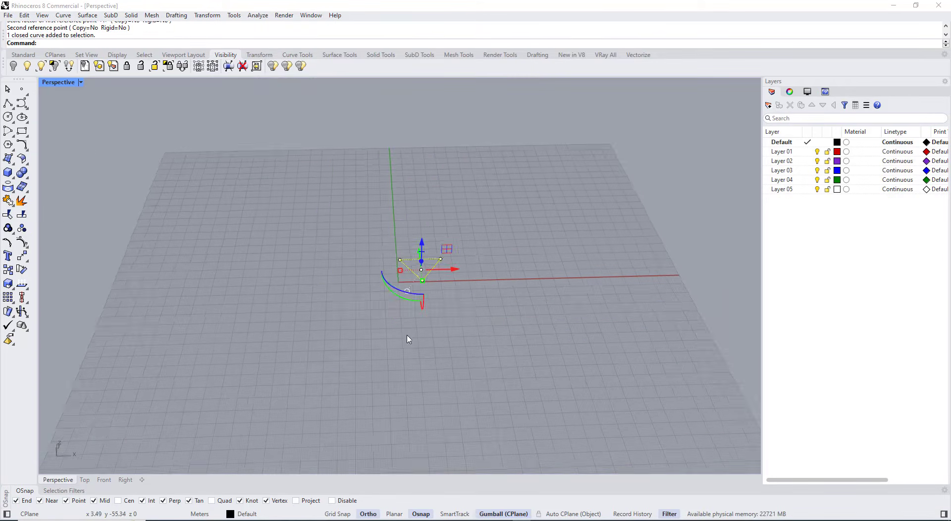
Step: Extrude the triangle vertically by 120 m into a closed triangular tower
{"action": "right_click_drag", "start_coordinate": [409, 340], "coordinate": [341, 346]}
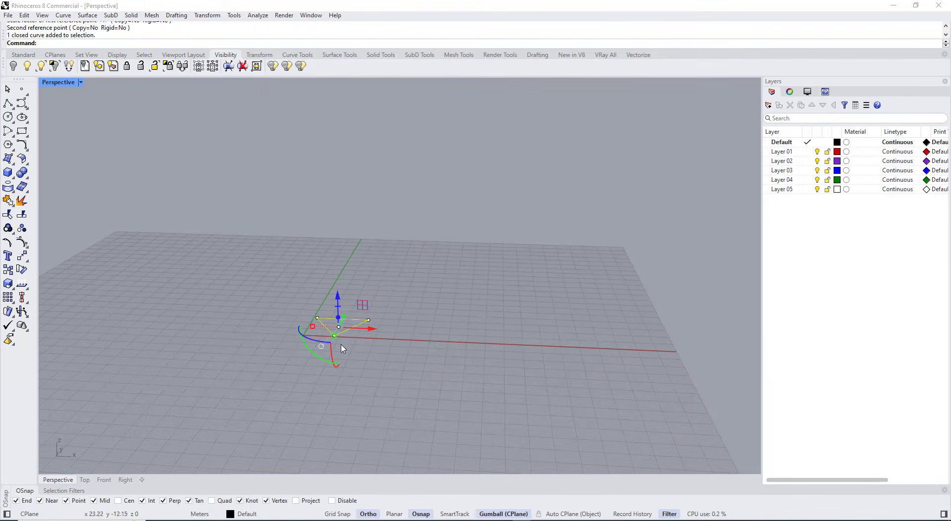
{"action": "left_click_drag", "start_coordinate": [338, 318], "coordinate": [337, 164]}
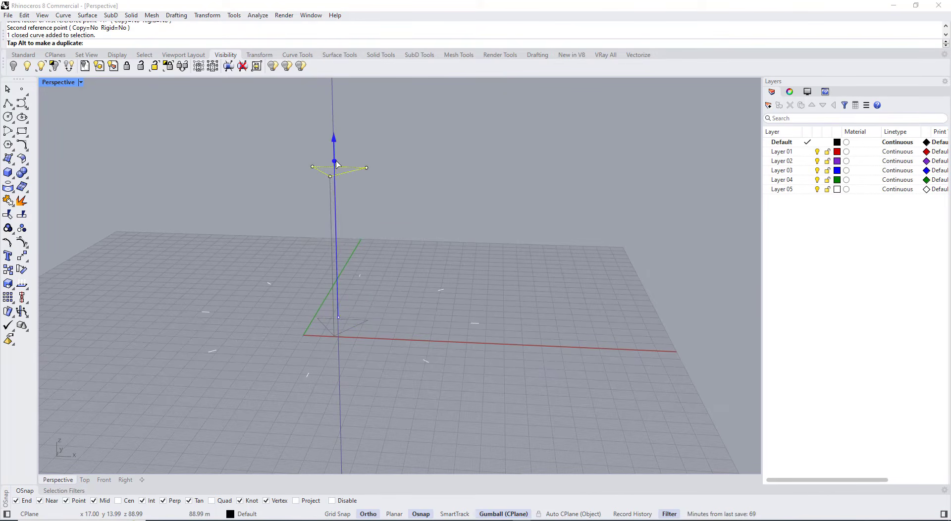
{"action": "type", "text": "120"}
{"action": "key", "text": "Return"}
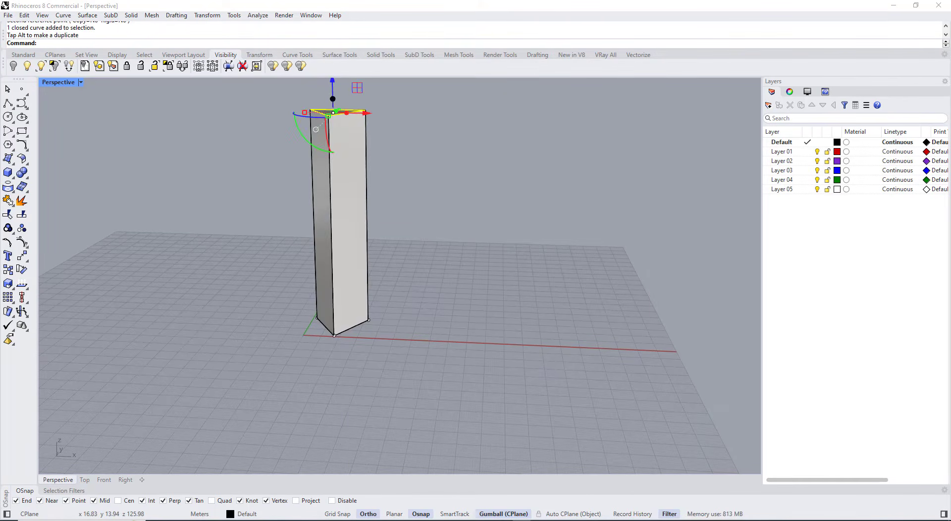
{"action": "left_click", "coordinate": [410, 266]}
{"action": "right_click_drag", "start_coordinate": [411, 267], "coordinate": [398, 329], "text": "shift"}
{"action": "scroll", "coordinate": [310, 223], "scroll_direction": "up", "scroll_amount": 5}
{"action": "left_click", "coordinate": [446, 241]}
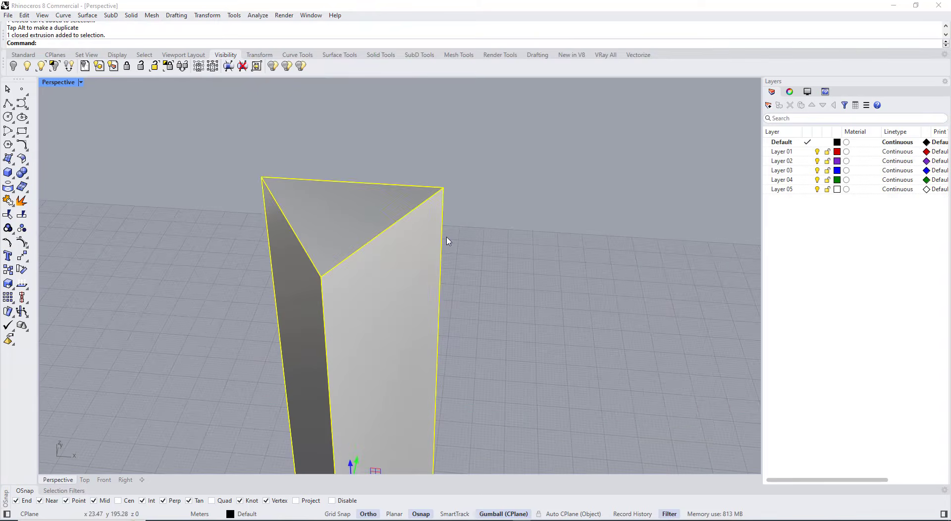
{"action": "right_click_drag", "start_coordinate": [446, 240], "coordinate": [467, 230]}
{"action": "left_click", "coordinate": [377, 260]}
{"action": "left_click", "coordinate": [427, 225]}
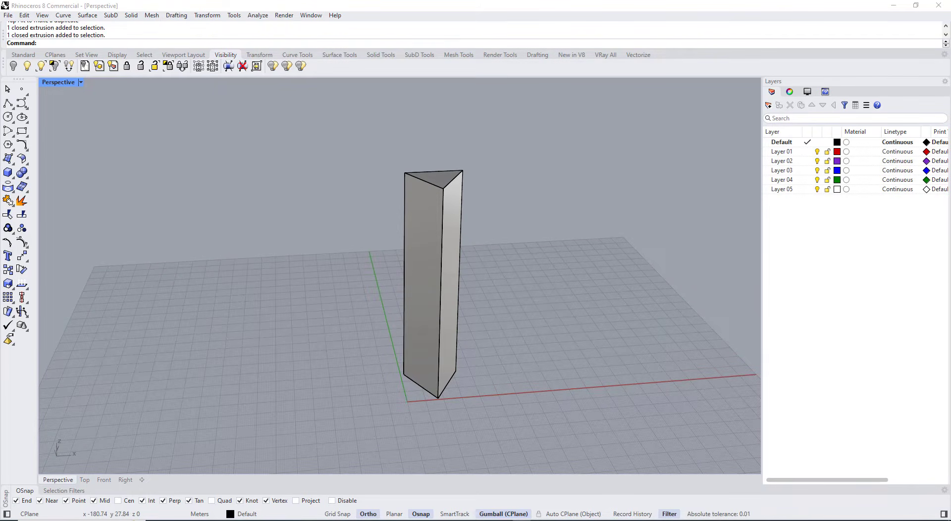
Step: Lower one top corner of the triangular tower vertically, at the side facing the Y axis
{"action": "left_click", "coordinate": [429, 201]}
{"action": "right_click_drag", "start_coordinate": [449, 196], "coordinate": [440, 179]}
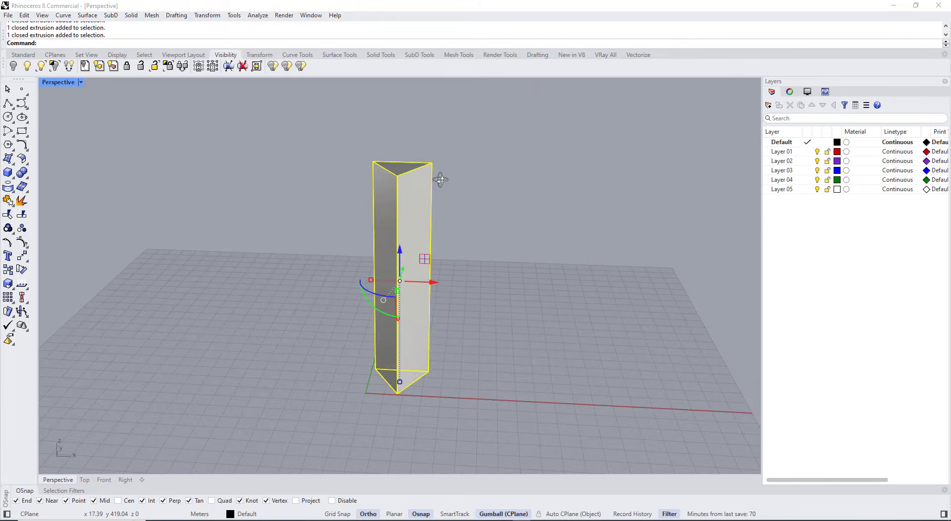
{"action": "left_click", "coordinate": [458, 189]}
{"action": "left_click_drag", "start_coordinate": [368, 162], "coordinate": [376, 170], "text": "ctrl+shift"}
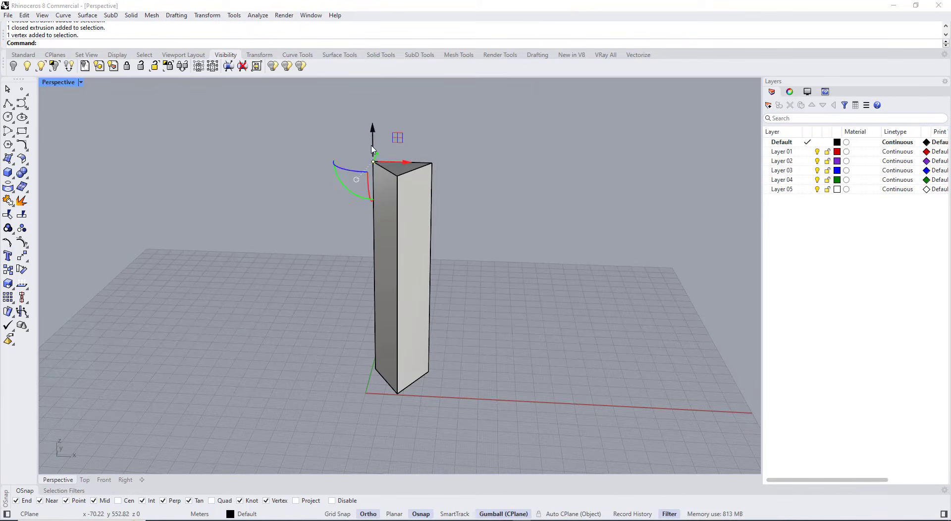
{"action": "left_click_drag", "start_coordinate": [373, 127], "coordinate": [374, 171]}
{"action": "left_click", "coordinate": [394, 153]}
Step: Lower the tower's front top corner vertically to give the roof a steep slope
{"action": "right_click_drag", "start_coordinate": [394, 153], "coordinate": [397, 142]}
{"action": "scroll", "coordinate": [397, 142], "scroll_direction": "up", "scroll_amount": 5}
{"action": "left_click_drag", "start_coordinate": [387, 139], "coordinate": [402, 292], "text": "ctrl+shift"}
{"action": "left_click", "coordinate": [539, 238]}
{"action": "scroll", "coordinate": [515, 210], "scroll_direction": "down", "scroll_amount": 7}
{"action": "right_click_drag", "start_coordinate": [488, 197], "coordinate": [477, 166], "text": "shift"}
{"action": "mouse_move", "coordinate": [474, 192]}
{"action": "right_mouse_down"}
{"action": "mouse_move", "coordinate": [472, 178]}
{"action": "mouse_move", "coordinate": [471, 188]}
{"action": "right_mouse_up"}
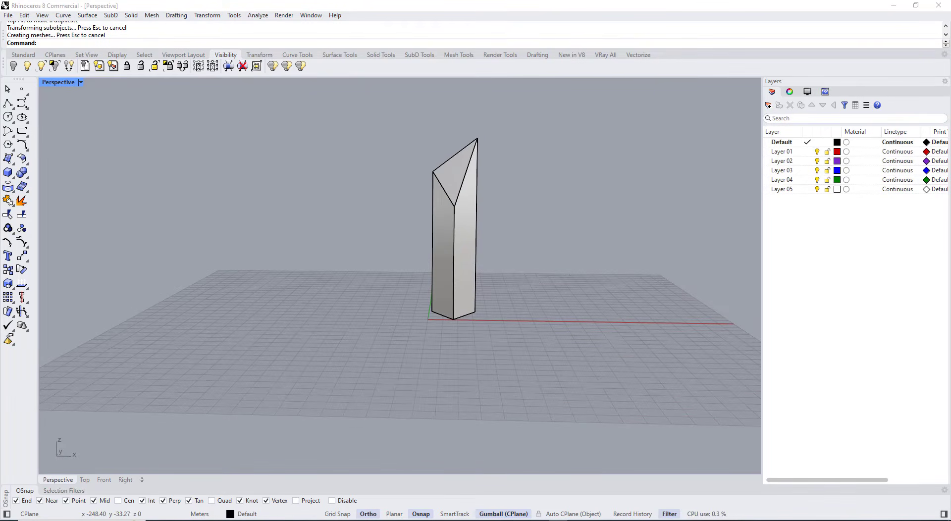
Step: Raise the tower's top corner nearest the Y axis well above its current height
{"action": "right_click_drag", "start_coordinate": [445, 210], "coordinate": [436, 201]}
{"action": "scroll", "coordinate": [441, 155], "scroll_direction": "up", "scroll_amount": 5}
{"action": "right_click_drag", "start_coordinate": [438, 164], "coordinate": [423, 197], "text": "shift"}
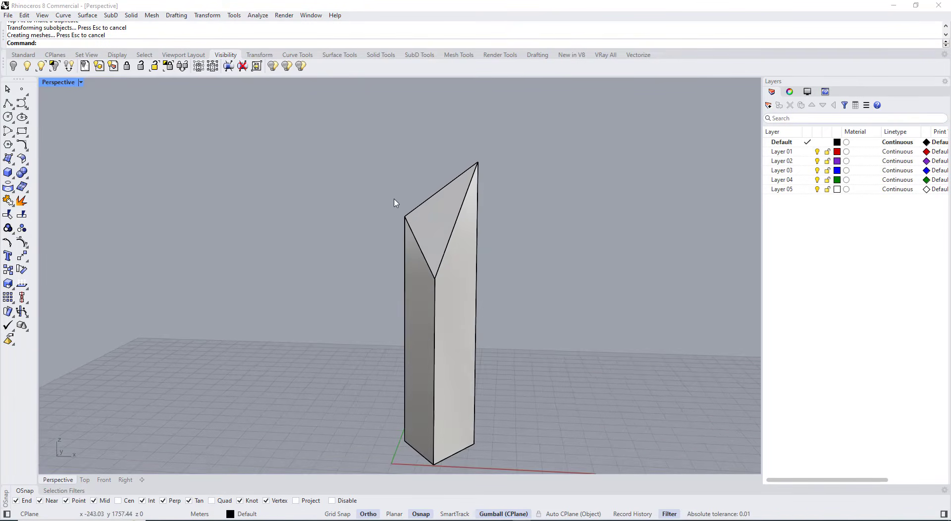
{"action": "left_click_drag", "start_coordinate": [395, 198], "coordinate": [411, 85], "text": "ctrl+shift"}
{"action": "left_click", "coordinate": [537, 226]}
{"action": "scroll", "coordinate": [536, 228], "scroll_direction": "down", "scroll_amount": 8}
Step: Mirror a copy of the tower across its base edge running from the corner nearest the X axis towards the Y axis
{"action": "right_click_drag", "start_coordinate": [515, 247], "coordinate": [490, 313]}
{"action": "scroll", "coordinate": [526, 267], "scroll_direction": "up", "scroll_amount": 5}
{"action": "left_click", "coordinate": [471, 369]}
{"action": "scroll", "coordinate": [469, 384], "scroll_direction": "up", "scroll_amount": 3}
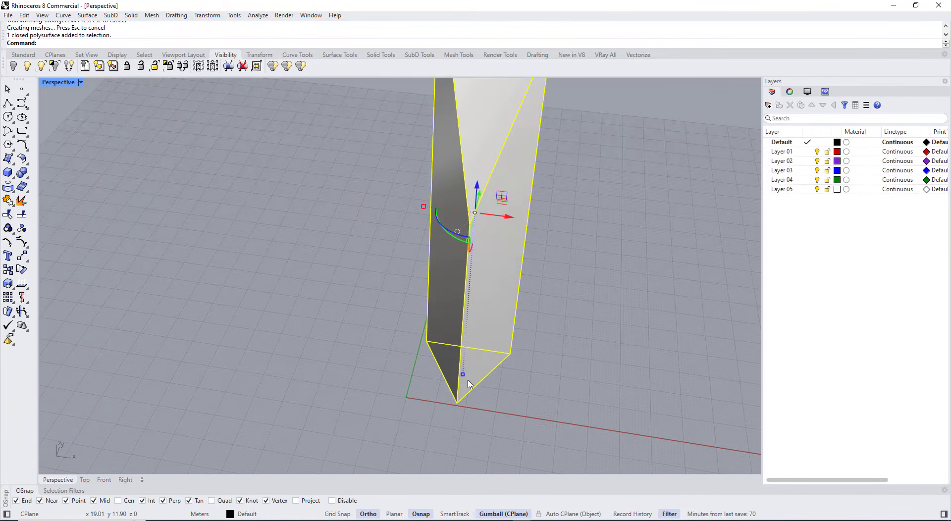
{"action": "key", "text": "Return"}
{"action": "left_click", "coordinate": [457, 402]}
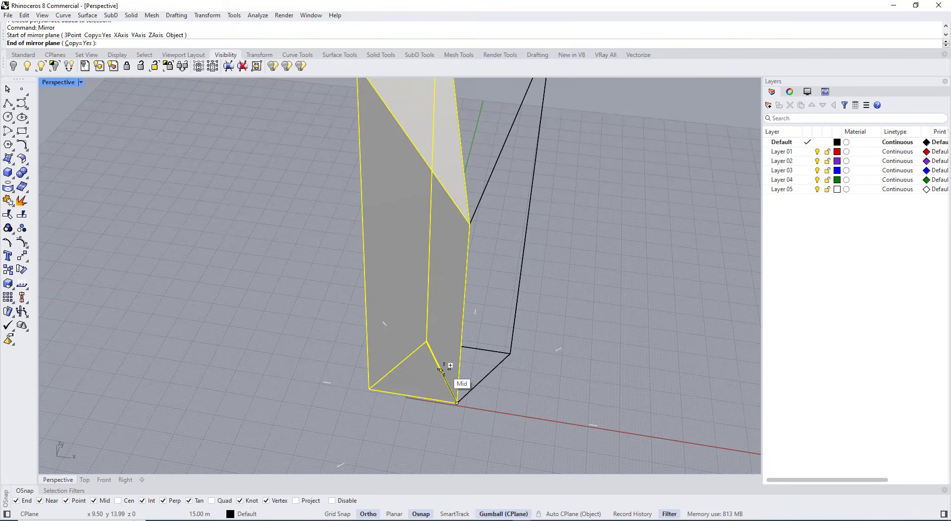
{"action": "left_click", "coordinate": [444, 369]}
{"action": "scroll", "coordinate": [445, 369], "scroll_direction": "down", "scroll_amount": 7}
Step: Scale the mirrored tower down from its shared back base corner, bringing the reference edge from the front corner to about 24 m
{"action": "left_click", "coordinate": [431, 383]}
{"action": "right_click_drag", "start_coordinate": [430, 381], "coordinate": [450, 275]}
{"action": "scroll", "coordinate": [450, 275], "scroll_direction": "up", "scroll_amount": 14}
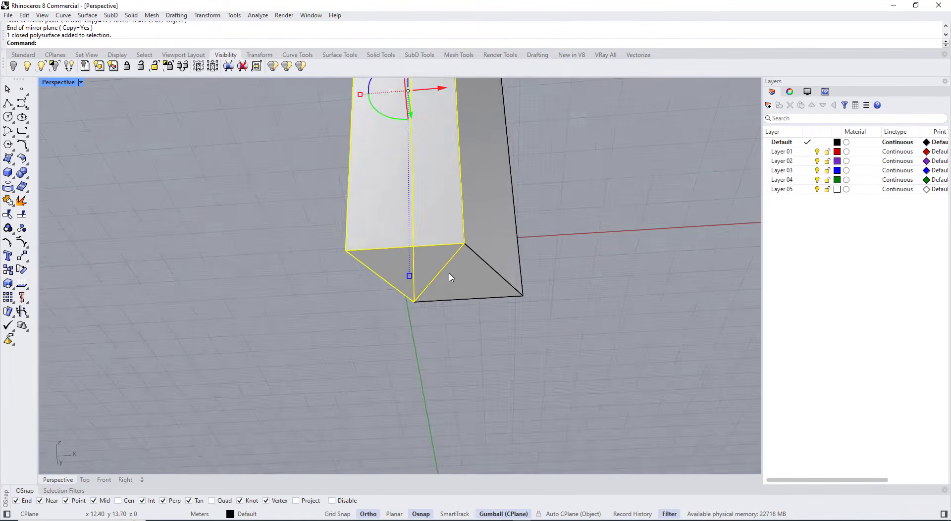
{"action": "left_click", "coordinate": [8, 285]}
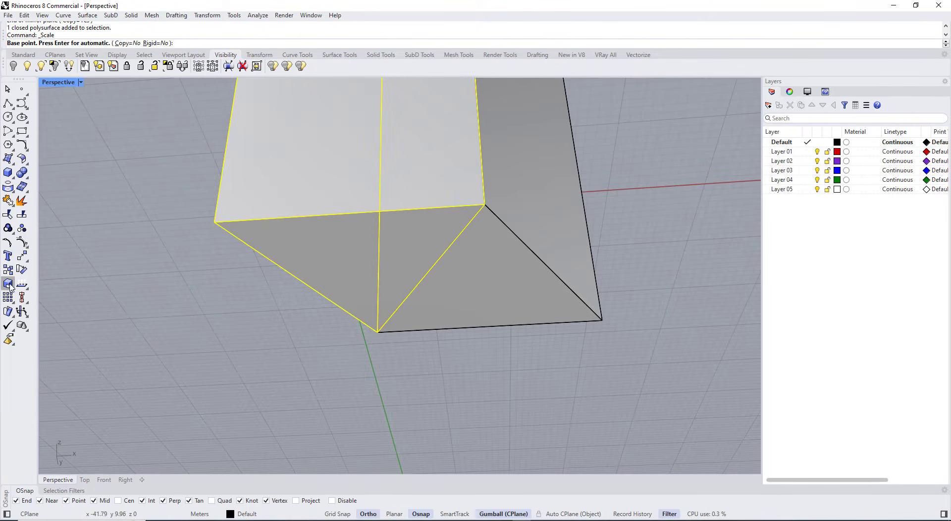
{"action": "left_click", "coordinate": [377, 332]}
{"action": "left_click", "coordinate": [485, 204]}
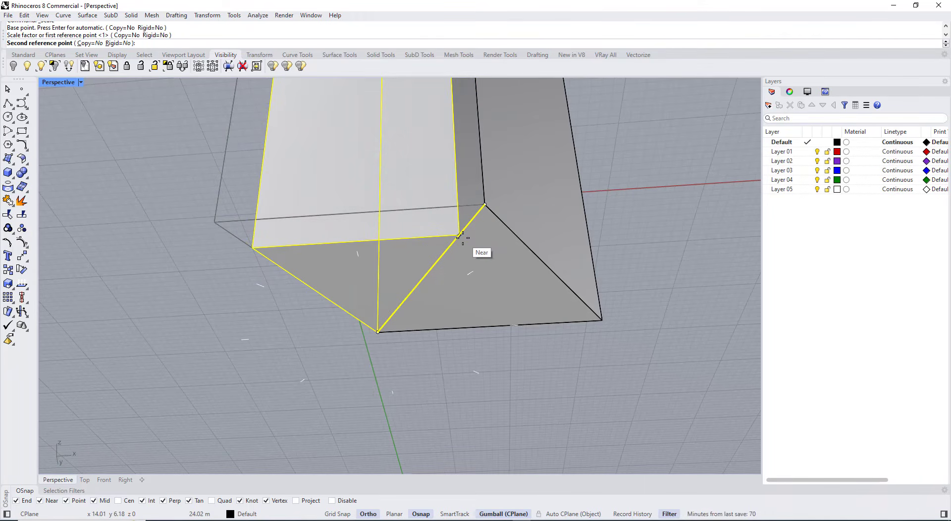
{"action": "key", "text": "Return"}
{"action": "scroll", "coordinate": [461, 241], "scroll_direction": "down", "scroll_amount": 10}
{"action": "key", "text": "Escape"}
{"action": "right_click_drag", "start_coordinate": [454, 253], "coordinate": [394, 347]}
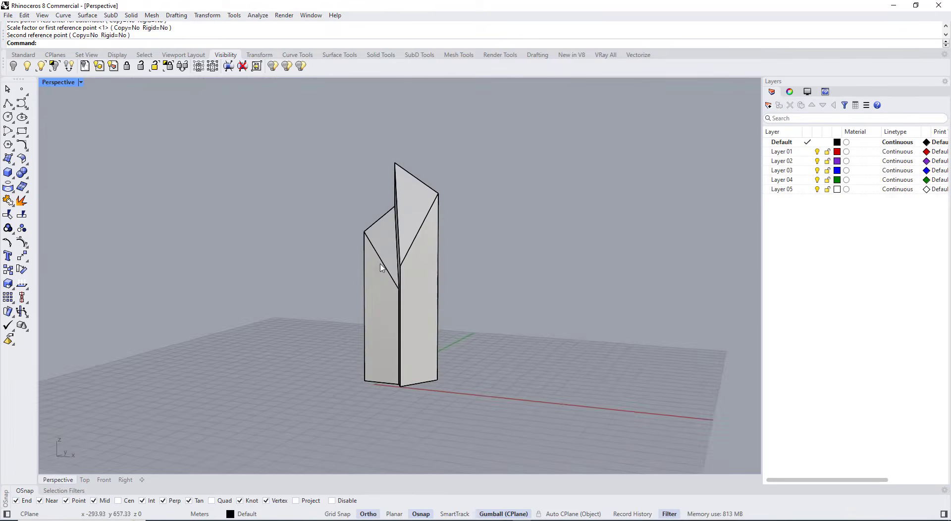
Step: Isolate the smaller tower for editing by locking all other objects
{"action": "scroll", "coordinate": [375, 226], "scroll_direction": "up", "scroll_amount": 5}
{"action": "left_click", "coordinate": [379, 222]}
{"action": "scroll", "coordinate": [256, 151], "scroll_direction": "down", "scroll_amount": 5}
{"action": "right_click_drag", "start_coordinate": [278, 165], "coordinate": [307, 183]}
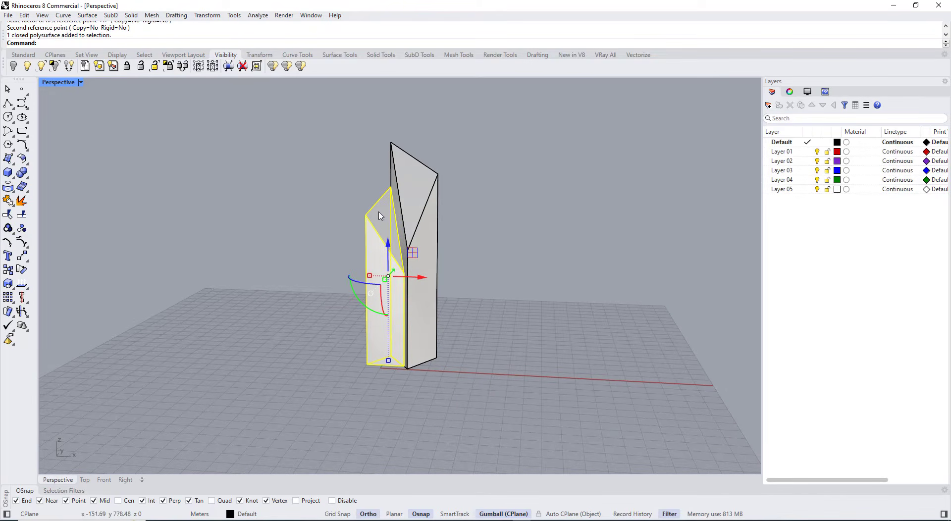
{"action": "left_click", "coordinate": [444, 224]}
{"action": "left_click", "coordinate": [412, 196]}
{"action": "left_click", "coordinate": [466, 223]}
{"action": "left_click", "coordinate": [406, 205]}
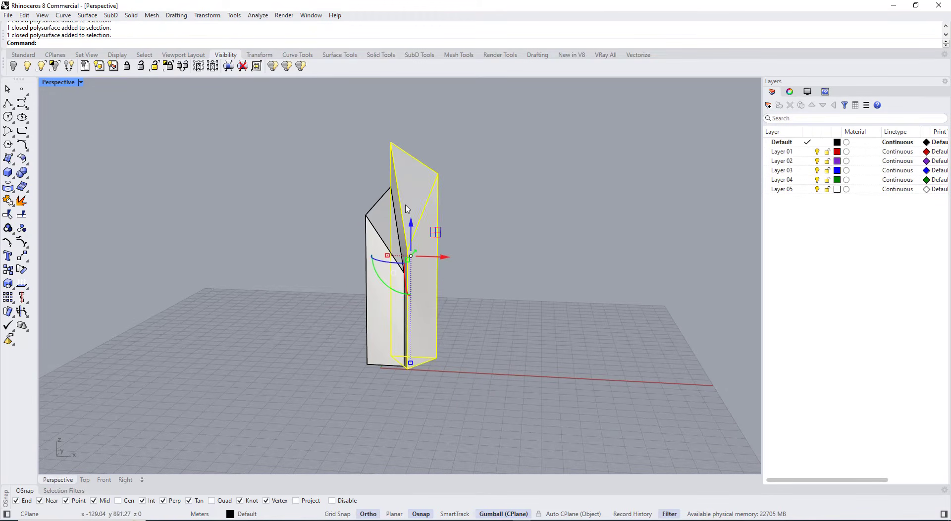
{"action": "left_click", "coordinate": [483, 246]}
{"action": "scroll", "coordinate": [375, 232], "scroll_direction": "up", "scroll_amount": 5}
{"action": "left_click", "coordinate": [374, 231]}
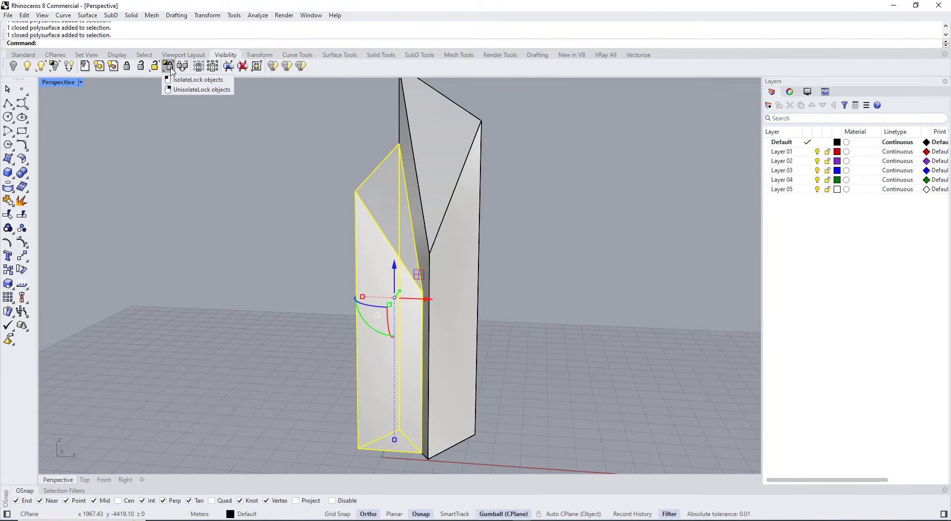
{"action": "left_click", "coordinate": [171, 67]}
{"action": "scroll", "coordinate": [280, 186], "scroll_direction": "down", "scroll_amount": 5}
{"action": "left_click", "coordinate": [350, 171]}
{"action": "left_click", "coordinate": [379, 146]}
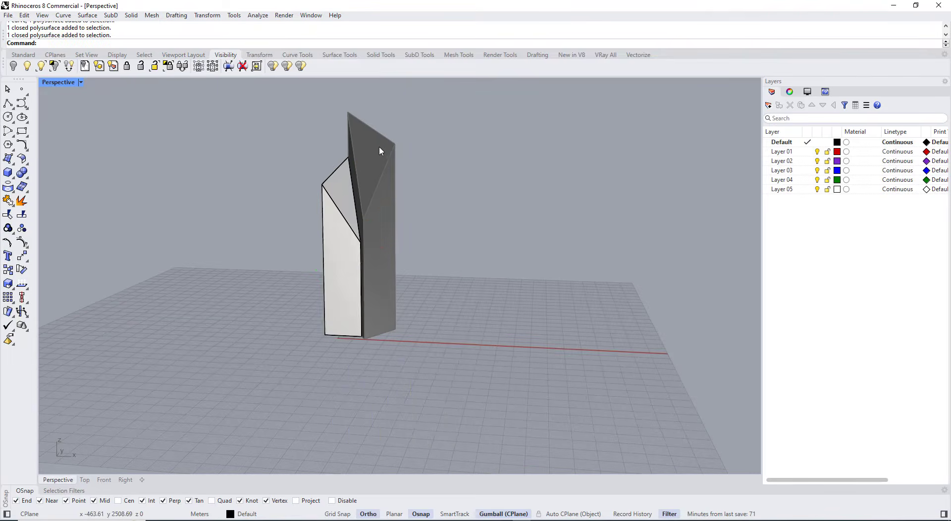
Step: Lower the smaller tower's outer top corner and raise its front top corner beside the tall tower
{"action": "scroll", "coordinate": [331, 167], "scroll_direction": "up", "scroll_amount": 5}
{"action": "left_click_drag", "start_coordinate": [293, 175], "coordinate": [318, 273], "text": "ctrl+shift"}
{"action": "right_click_drag", "start_coordinate": [323, 273], "coordinate": [525, 274]}
{"action": "left_click", "coordinate": [547, 272], "text": "ctrl+shift"}
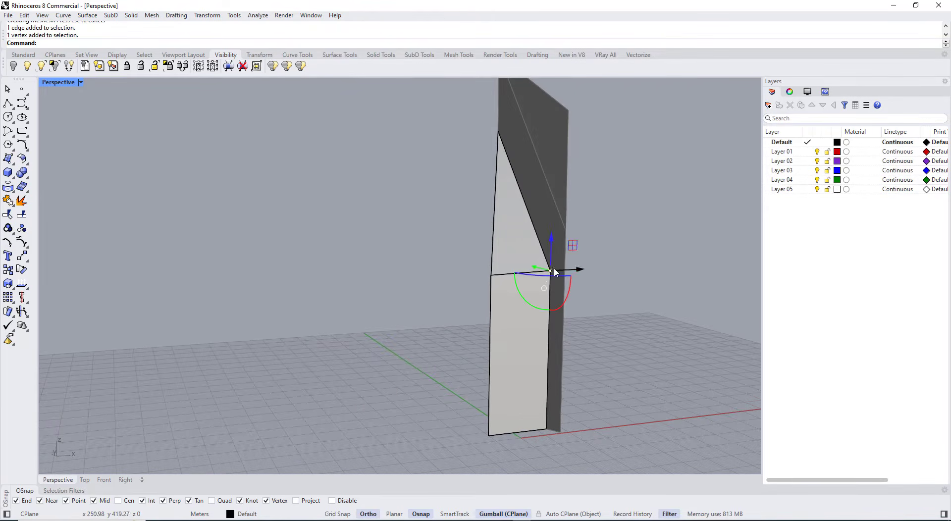
{"action": "left_click_drag", "start_coordinate": [551, 243], "coordinate": [547, 184]}
Step: Lower the smaller tower's back top corner vertically
{"action": "left_click", "coordinate": [498, 133], "text": "ctrl+shift"}
{"action": "left_click_drag", "start_coordinate": [499, 129], "coordinate": [502, 126]}
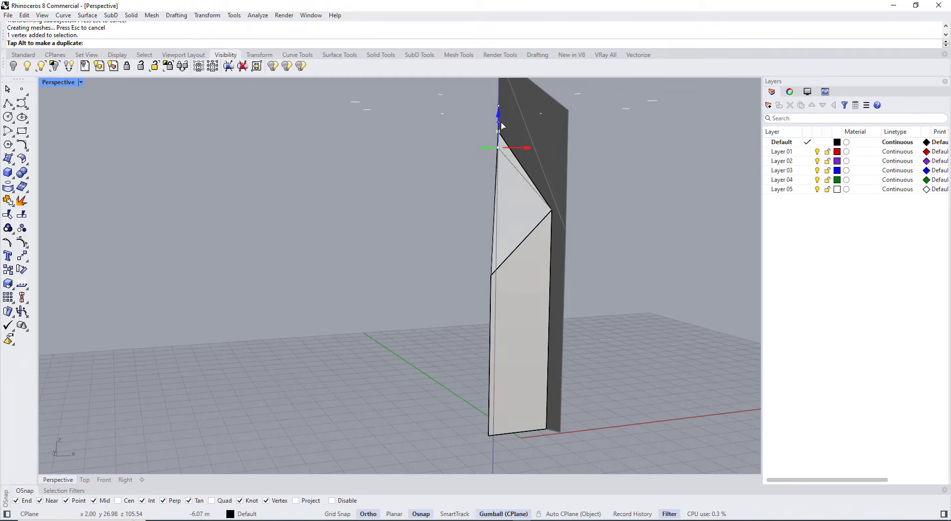
{"action": "left_click_drag", "start_coordinate": [500, 176], "coordinate": [501, 176]}
{"action": "key", "text": "Escape"}
Step: Lower the smaller tower's outer top corner further
{"action": "right_click_drag", "start_coordinate": [452, 262], "coordinate": [375, 248]}
{"action": "left_click_drag", "start_coordinate": [372, 218], "coordinate": [401, 257], "text": "ctrl+shift"}
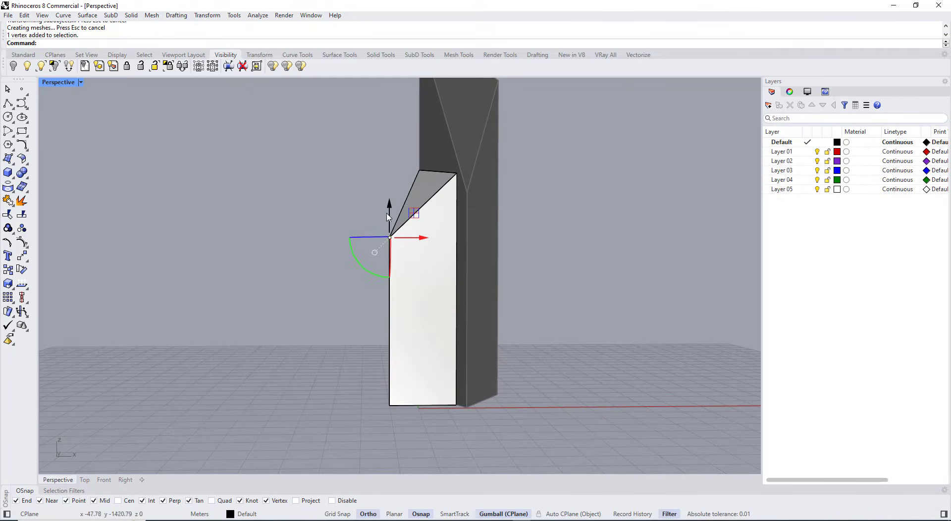
{"action": "left_click_drag", "start_coordinate": [389, 204], "coordinate": [389, 223]}
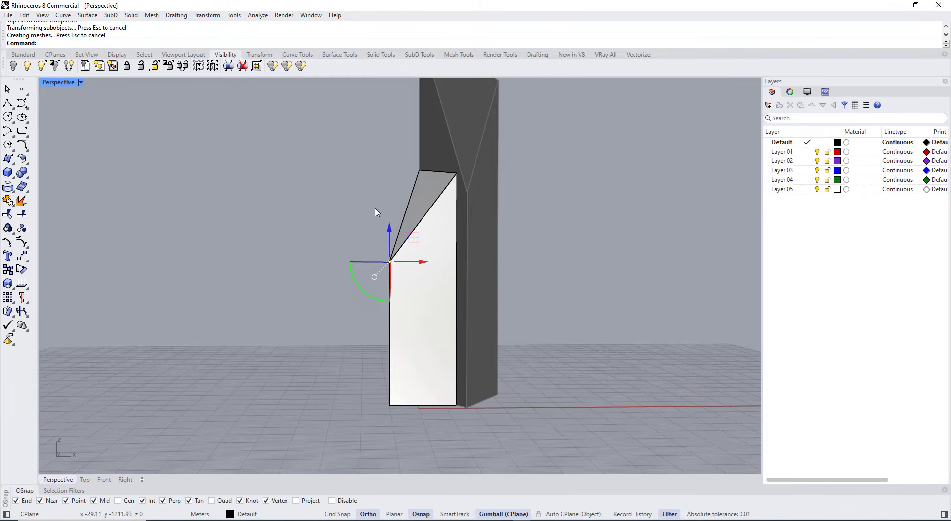
{"action": "left_click", "coordinate": [366, 179]}
Step: Lower the smaller tower's back top corner a little more
{"action": "right_click_drag", "start_coordinate": [366, 180], "coordinate": [488, 195]}
{"action": "left_click_drag", "start_coordinate": [495, 180], "coordinate": [518, 200], "text": "ctrl+shift"}
{"action": "left_click_drag", "start_coordinate": [511, 163], "coordinate": [512, 185]}
{"action": "left_click", "coordinate": [427, 196]}
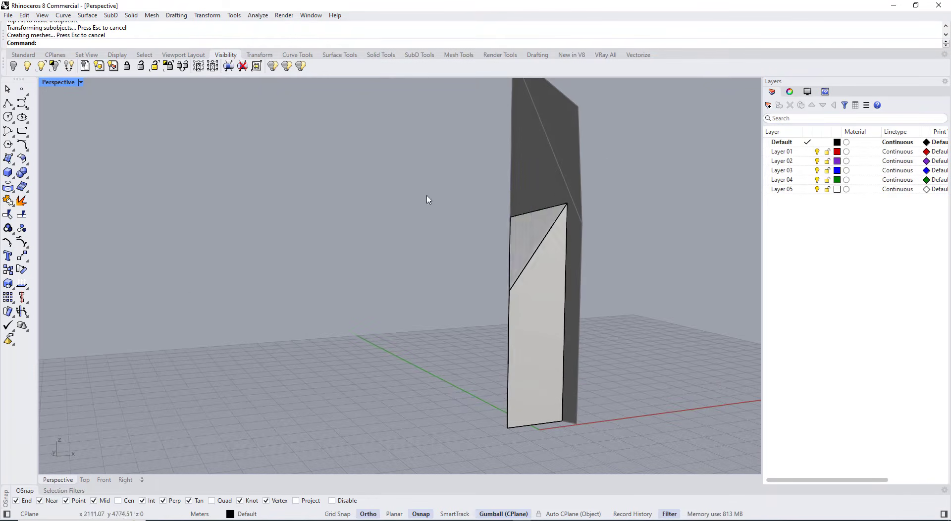
Step: Raise the smaller tower's back top corner above its front one
{"action": "scroll", "coordinate": [427, 196], "scroll_direction": "down", "scroll_amount": 6}
{"action": "right_click_drag", "start_coordinate": [428, 196], "coordinate": [410, 276]}
{"action": "scroll", "coordinate": [412, 238], "scroll_direction": "up", "scroll_amount": 5}
{"action": "left_click_drag", "start_coordinate": [430, 221], "coordinate": [444, 171], "text": "ctrl+shift"}
{"action": "scroll", "coordinate": [396, 247], "scroll_direction": "down", "scroll_amount": 6}
{"action": "right_click_drag", "start_coordinate": [358, 322], "coordinate": [376, 360]}
Step: Unlock all objects and move both towers with their base curve off the grid in the negative X direction
{"action": "type", "text": "Unlock"}
{"action": "key", "text": "Return"}
{"action": "left_click_drag", "start_coordinate": [541, 402], "coordinate": [419, 245]}
{"action": "scroll", "coordinate": [441, 277], "scroll_direction": "down", "scroll_amount": 6}
{"action": "left_click_drag", "start_coordinate": [499, 339], "coordinate": [382, 362]}
{"action": "key", "text": "Escape"}
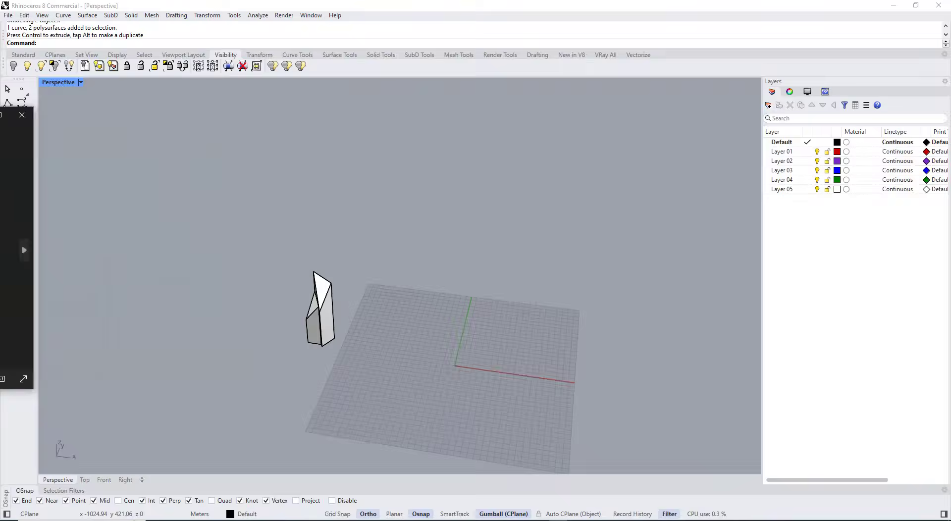
Step: Switch to the photo viewer and examine the facets of the Soyak Kristalkule tower in the reference photo
{"action": "left_click_drag", "start_coordinate": [0, 119], "coordinate": [460, 147]}
{"action": "left_click", "coordinate": [511, 141]}
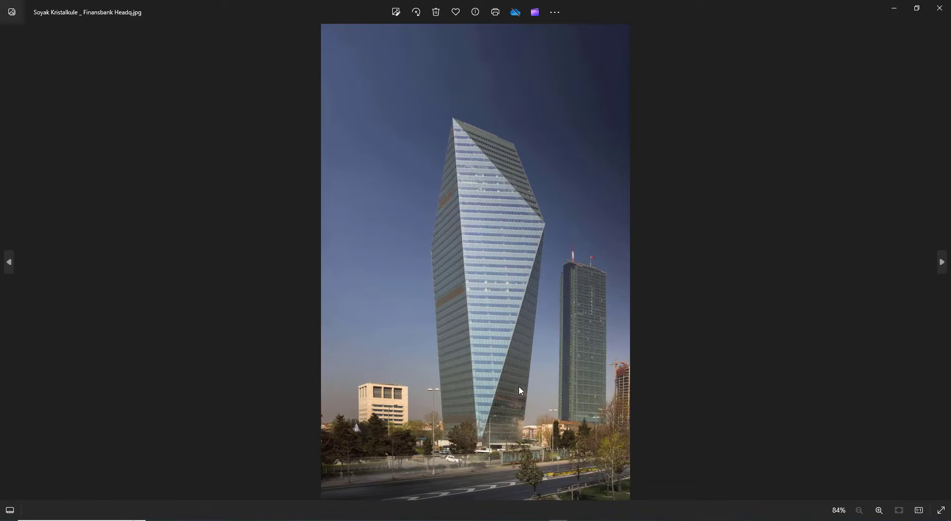
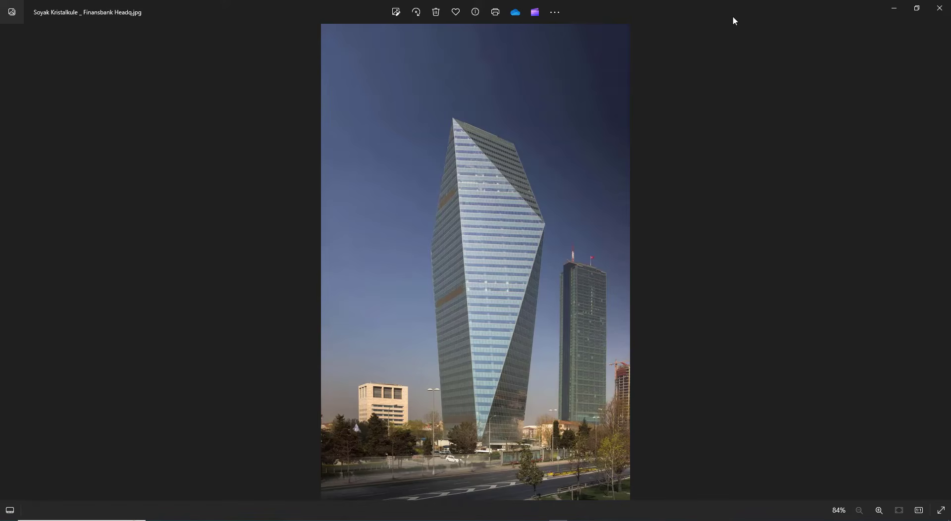
{"action": "left_click_drag", "start_coordinate": [733, 17], "coordinate": [0, 168]}
Step: Hide both towers with their base curve and show the Front view full size
{"action": "left_click_drag", "start_coordinate": [368, 238], "coordinate": [252, 383]}
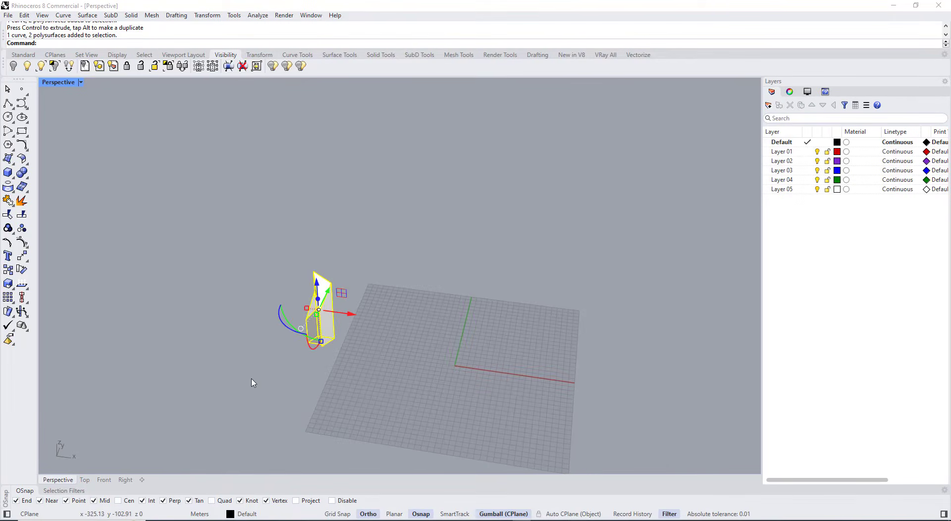
{"action": "key", "text": "ctrl+h"}
{"action": "double_click", "coordinate": [62, 83]}
{"action": "double_click", "coordinate": [52, 280]}
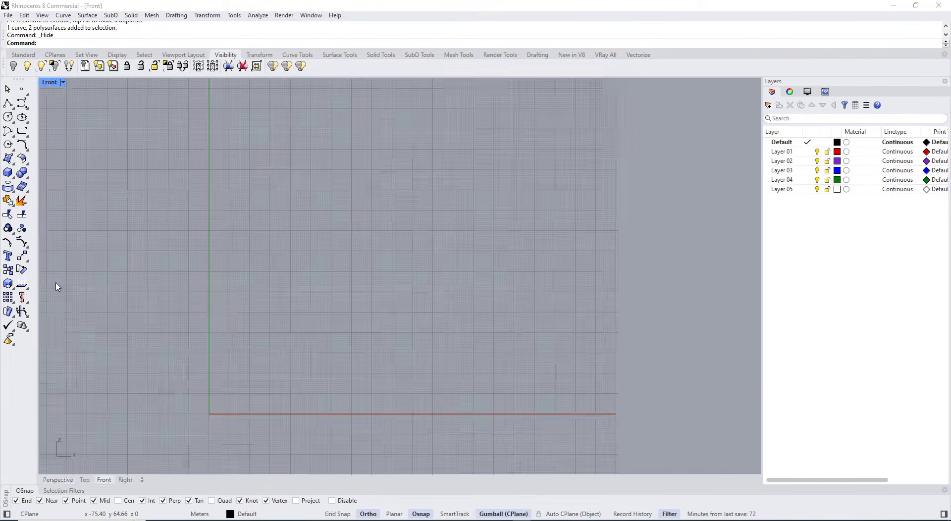
Step: Draw a closed polyline rectangle from the origin in the Front view, 30 m wide and 100 m high
{"action": "left_click", "coordinate": [8, 103]}
{"action": "scroll", "coordinate": [221, 432], "scroll_direction": "up", "scroll_amount": 10}
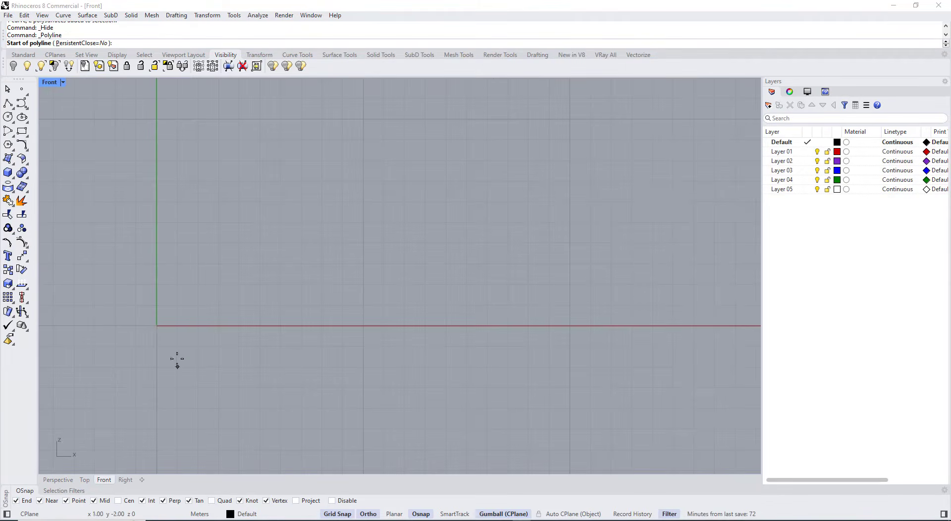
{"action": "left_click", "coordinate": [156, 326]}
{"action": "scroll", "coordinate": [259, 391], "scroll_direction": "down", "scroll_amount": 10}
{"action": "scroll", "coordinate": [242, 258], "scroll_direction": "down", "scroll_amount": 8}
{"action": "scroll", "coordinate": [245, 221], "scroll_direction": "up", "scroll_amount": 1}
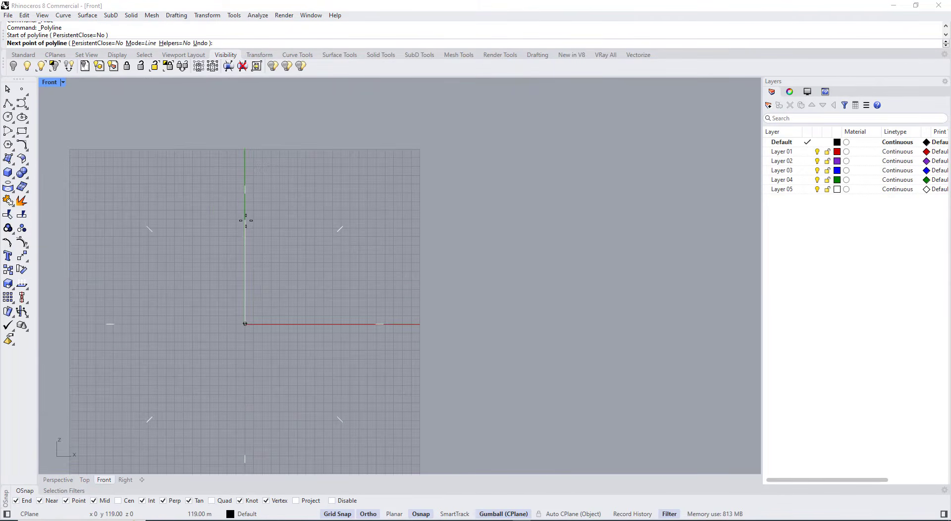
{"action": "key", "text": "Return"}
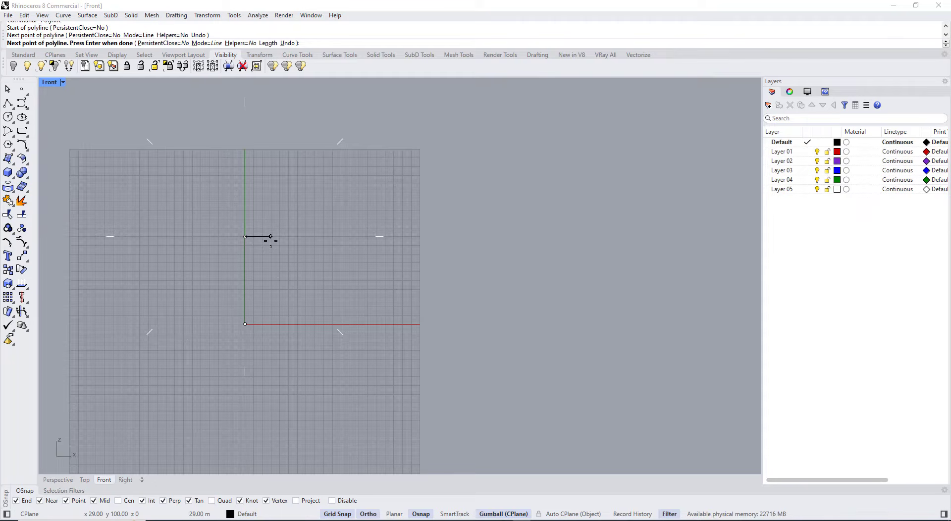
{"action": "left_click", "coordinate": [270, 239]}
{"action": "scroll", "coordinate": [272, 323], "scroll_direction": "up", "scroll_amount": 4}
{"action": "left_click", "coordinate": [271, 324]}
{"action": "scroll", "coordinate": [269, 324], "scroll_direction": "up", "scroll_amount": 2}
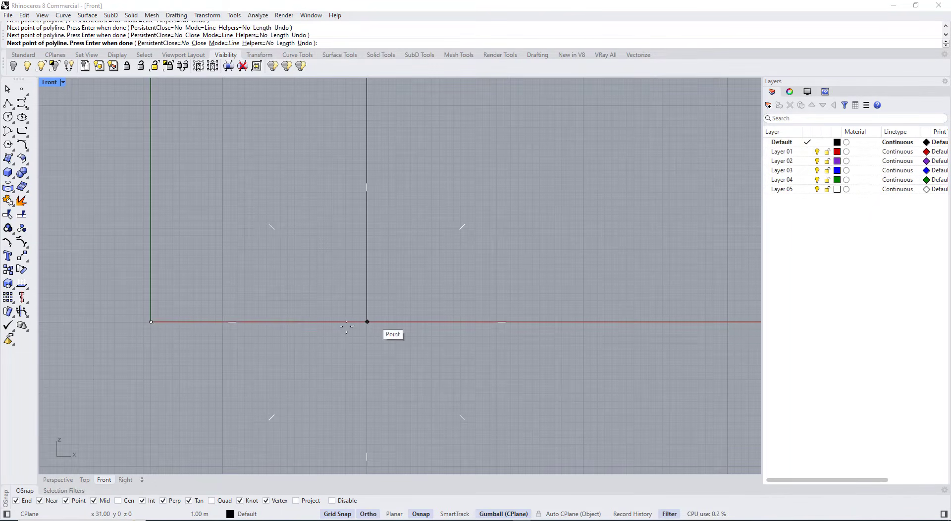
{"action": "left_click", "coordinate": [151, 322]}
{"action": "right_click", "coordinate": [151, 322]}
{"action": "scroll", "coordinate": [238, 329], "scroll_direction": "down", "scroll_amount": 6}
Step: Draw a polyline from the origin to a point about three-quarters up the rectangle's opposite side and back to the corner above the origin
{"action": "right_click", "coordinate": [193, 342]}
{"action": "right_click", "coordinate": [193, 342]}
{"action": "left_click", "coordinate": [191, 326]}
{"action": "scroll", "coordinate": [192, 368], "scroll_direction": "down", "scroll_amount": 10}
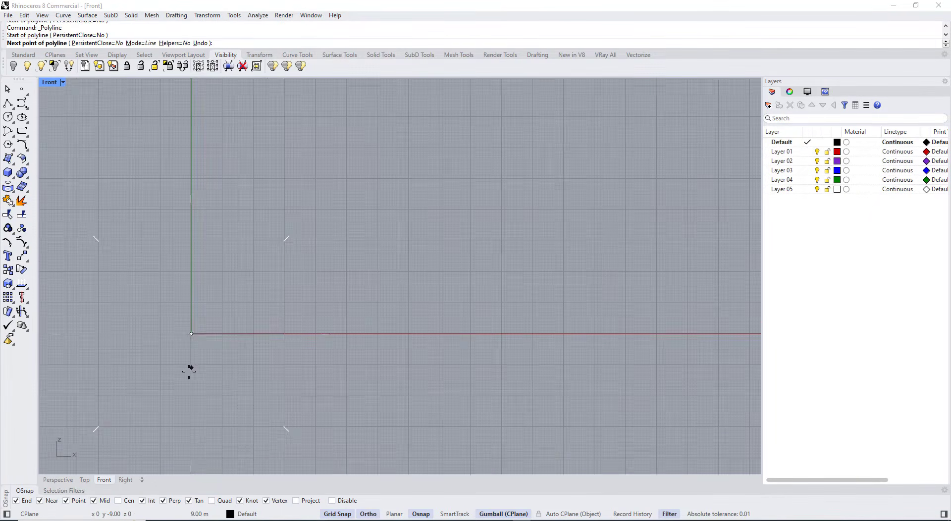
{"action": "left_click", "coordinate": [228, 256]}
{"action": "left_click", "coordinate": [190, 222]}
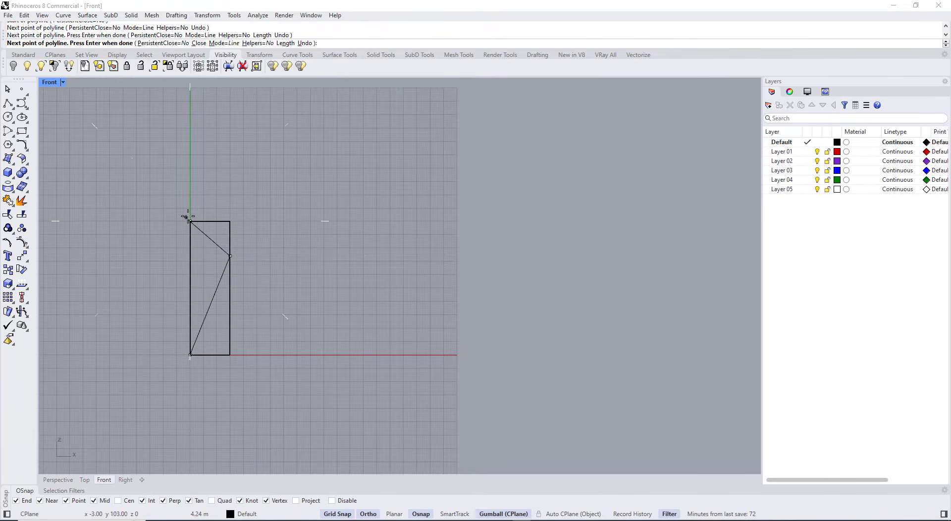
{"action": "right_click", "coordinate": [191, 221]}
Step: Switch from the Front view to the full-size Perspective view around the facade linework
{"action": "scroll", "coordinate": [223, 230], "scroll_direction": "up", "scroll_amount": 3}
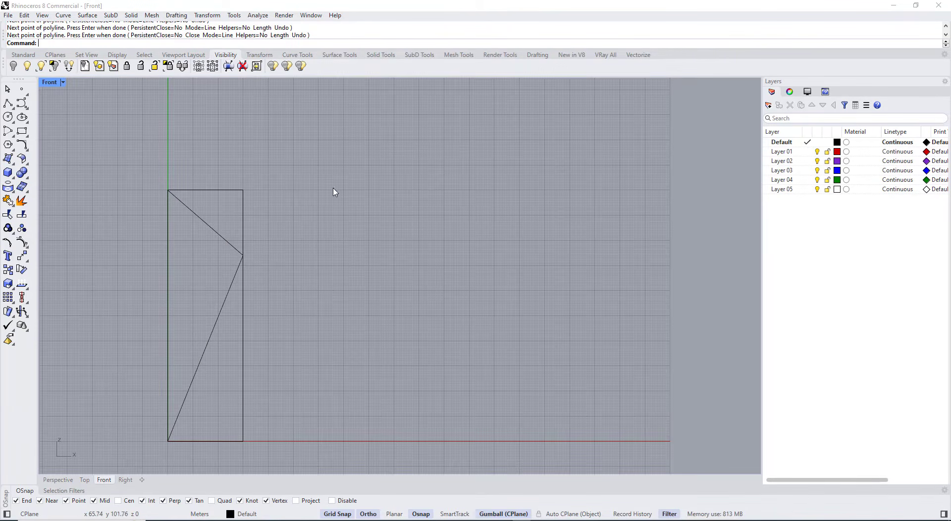
{"action": "scroll", "coordinate": [334, 193], "scroll_direction": "down", "scroll_amount": 2}
{"action": "left_click_drag", "start_coordinate": [334, 192], "coordinate": [157, 416]}
{"action": "double_click", "coordinate": [52, 83]}
{"action": "double_click", "coordinate": [427, 83]}
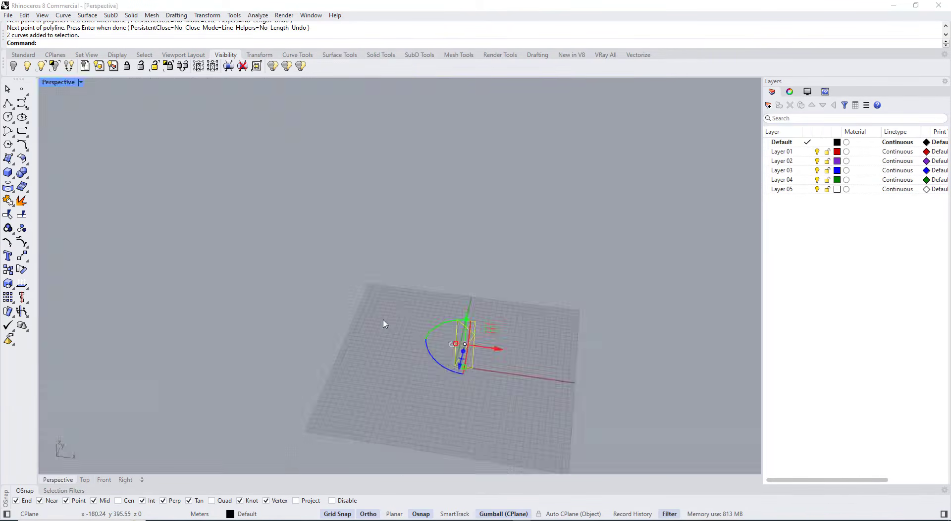
{"action": "left_click", "coordinate": [384, 321]}
{"action": "right_click_drag", "start_coordinate": [392, 321], "coordinate": [619, 313]}
{"action": "scroll", "coordinate": [565, 314], "scroll_direction": "up", "scroll_amount": 7}
{"action": "right_click_drag", "start_coordinate": [338, 387], "coordinate": [355, 386], "text": "shift"}
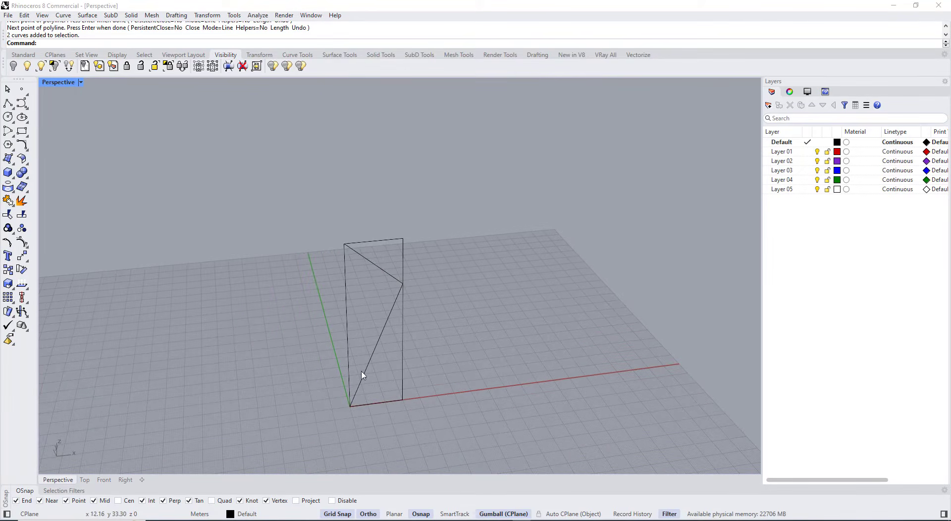
Step: Create a triangular surface from the origin, the rectangle's other base corner and the diagonal's bend point
{"action": "left_click", "coordinate": [9, 158]}
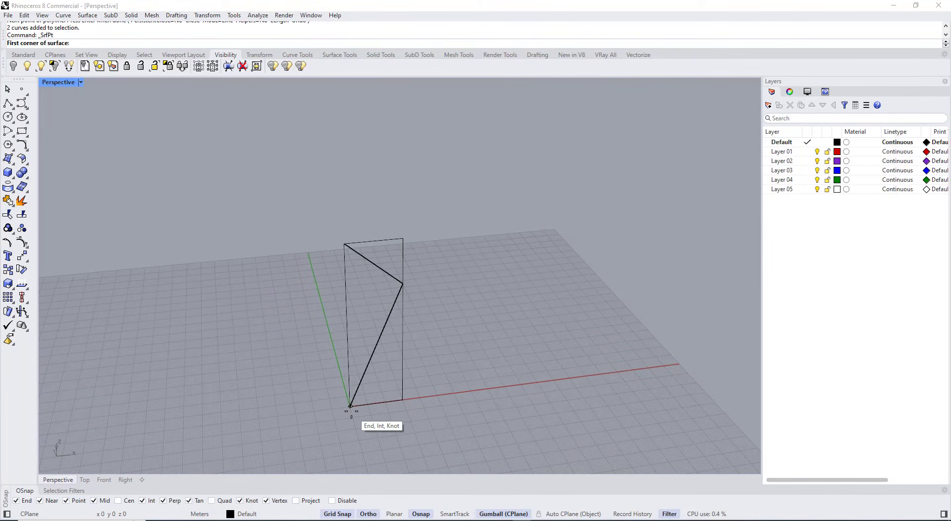
{"action": "left_click", "coordinate": [351, 406]}
{"action": "left_click", "coordinate": [403, 400]}
{"action": "left_click", "coordinate": [402, 284]}
{"action": "key", "text": "Return"}
{"action": "key", "text": "Return"}
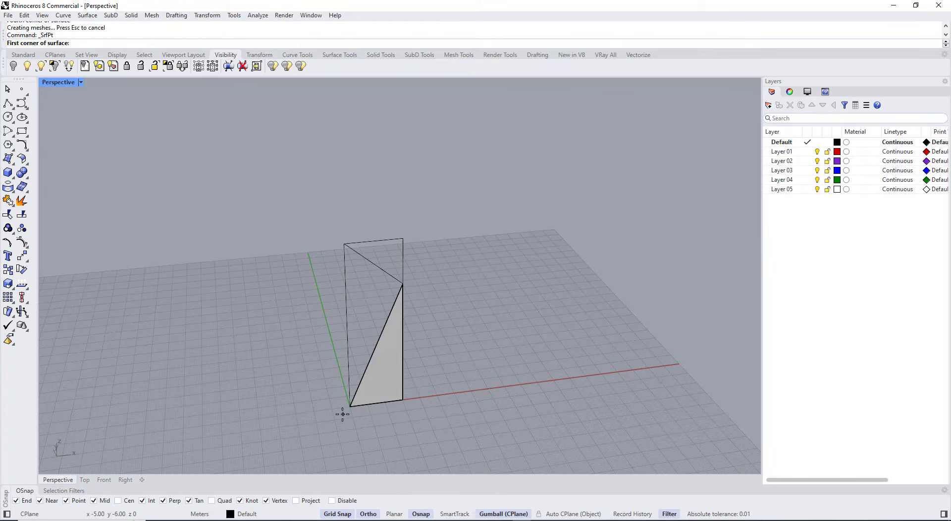
Step: Create triangular corner-point surfaces over the facade's middle and upper triangles, using the origin, the bend point and the rectangle's top corners
{"action": "left_click", "coordinate": [351, 406]}
{"action": "left_click", "coordinate": [344, 244]}
{"action": "left_click", "coordinate": [403, 284]}
{"action": "key", "text": "Return"}
{"action": "key", "text": "Return"}
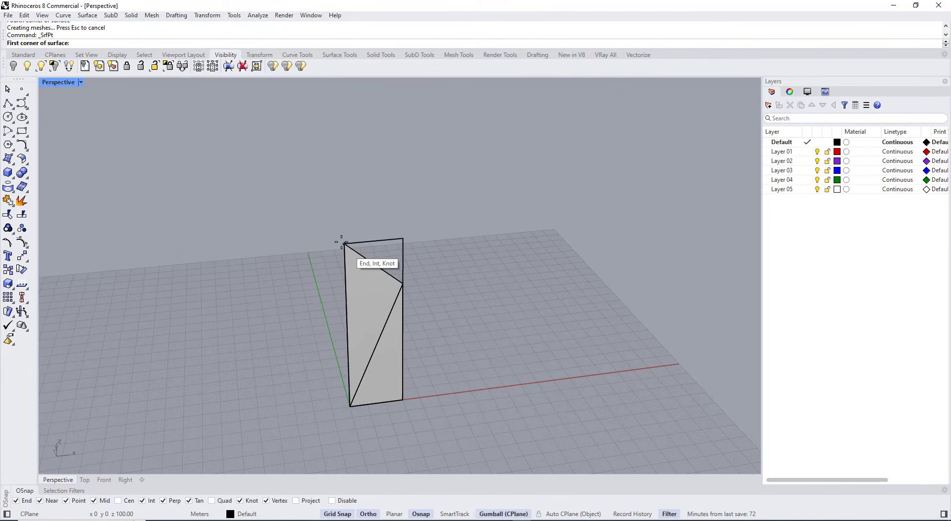
{"action": "left_click", "coordinate": [344, 244]}
{"action": "left_click", "coordinate": [403, 239]}
{"action": "left_click", "coordinate": [403, 284]}
{"action": "key", "text": "Return"}
Step: Join the three triangular facade surfaces into one polysurface
{"action": "left_click", "coordinate": [377, 307]}
{"action": "left_click", "coordinate": [390, 262], "text": "shift"}
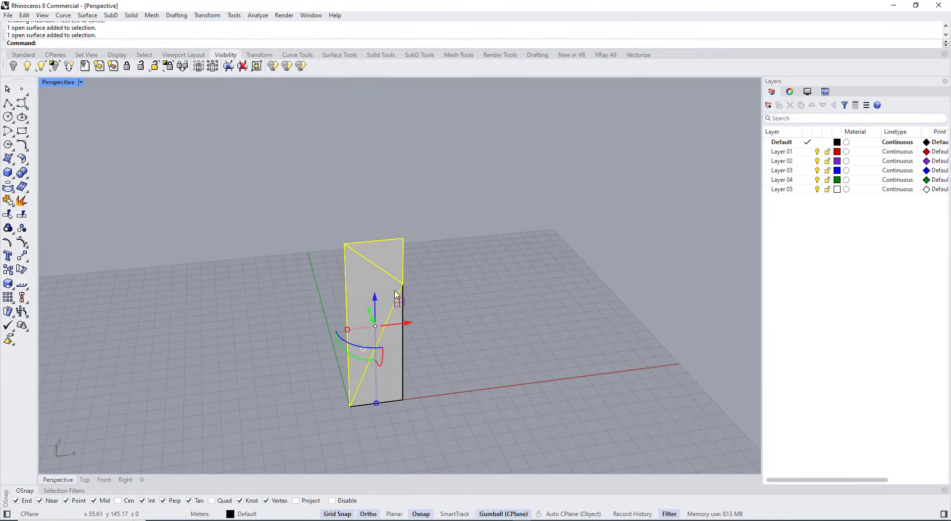
{"action": "key", "text": "ctrl+j"}
{"action": "left_click", "coordinate": [432, 286]}
Step: Isolate the joined facade polysurface from the rest of the model
{"action": "right_click_drag", "start_coordinate": [432, 287], "coordinate": [420, 283]}
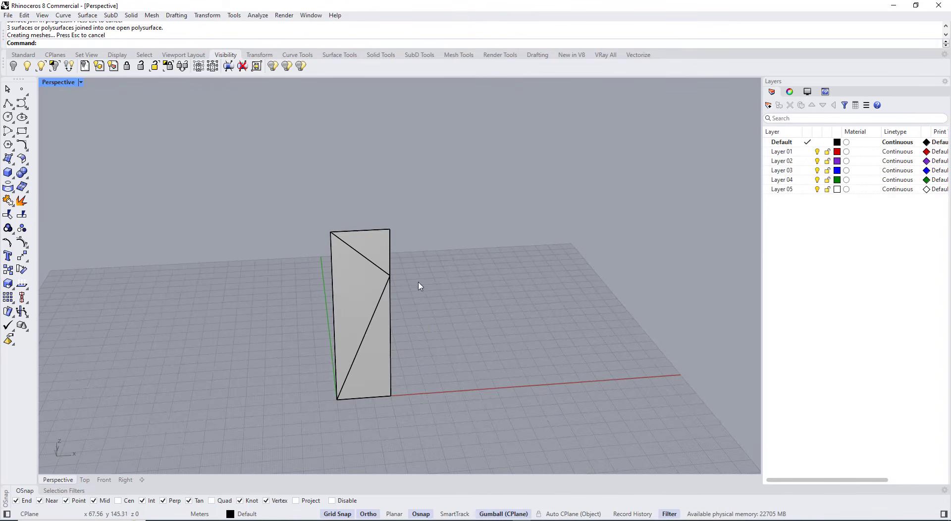
{"action": "mouse_move", "coordinate": [398, 315]}
{"action": "right_mouse_down"}
{"action": "mouse_move", "coordinate": [439, 312]}
{"action": "mouse_move", "coordinate": [408, 303]}
{"action": "right_mouse_up"}
{"action": "left_click", "coordinate": [438, 303]}
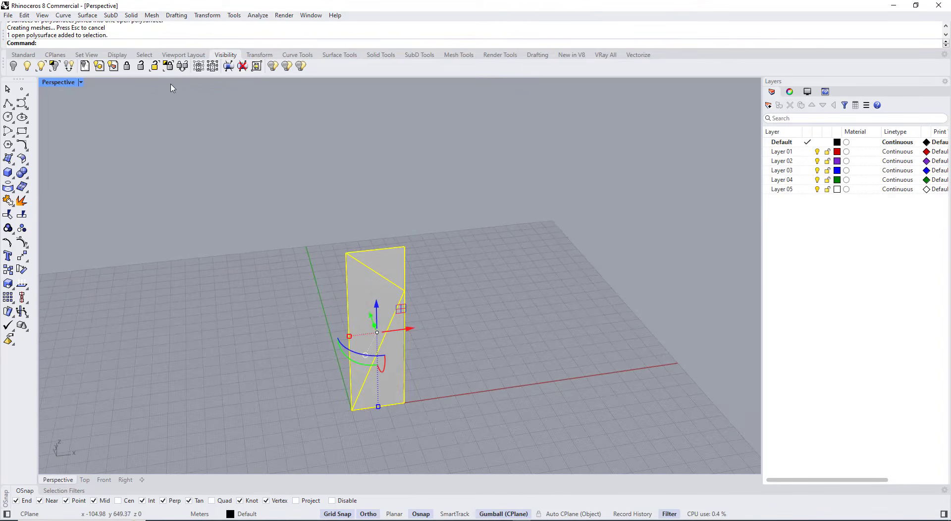
{"action": "left_click", "coordinate": [56, 67]}
{"action": "left_click", "coordinate": [482, 269]}
Step: Move the facade's middle triangular face outward along the negative Y direction
{"action": "right_click_drag", "start_coordinate": [398, 306], "coordinate": [321, 311]}
{"action": "scroll", "coordinate": [365, 296], "scroll_direction": "up", "scroll_amount": 2}
{"action": "left_click", "coordinate": [262, 298]}
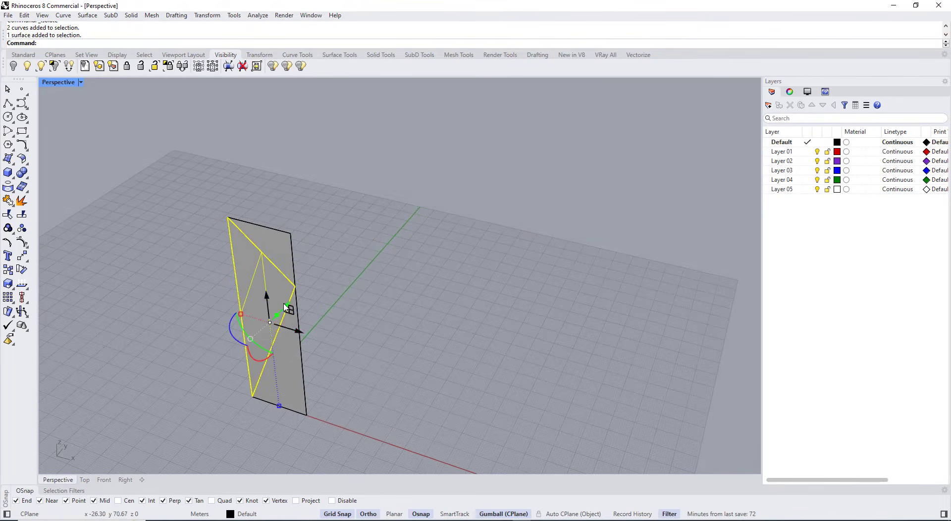
{"action": "left_click_drag", "start_coordinate": [286, 307], "coordinate": [268, 322]}
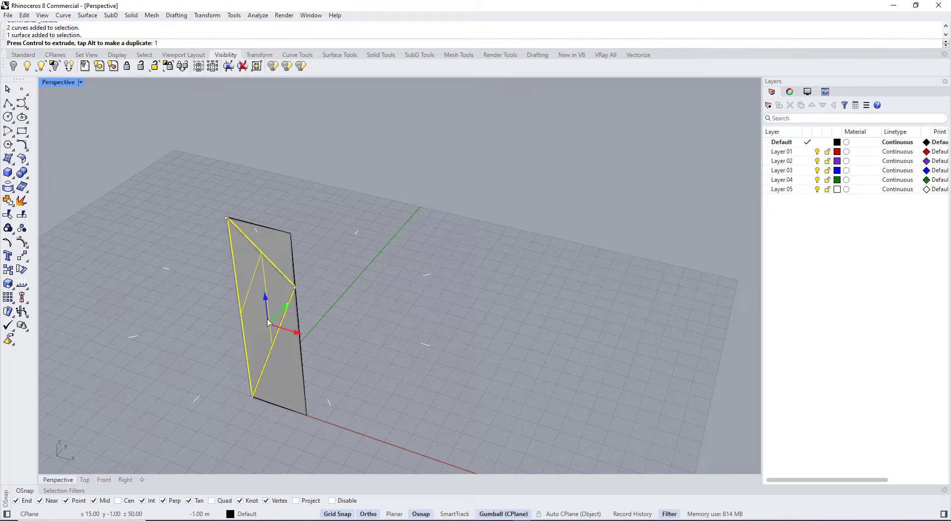
{"action": "left_click", "coordinate": [366, 302]}
{"action": "right_click_drag", "start_coordinate": [365, 302], "coordinate": [407, 315]}
Step: Move the facade's bend vertex outward along the positive X direction
{"action": "left_click", "coordinate": [411, 302]}
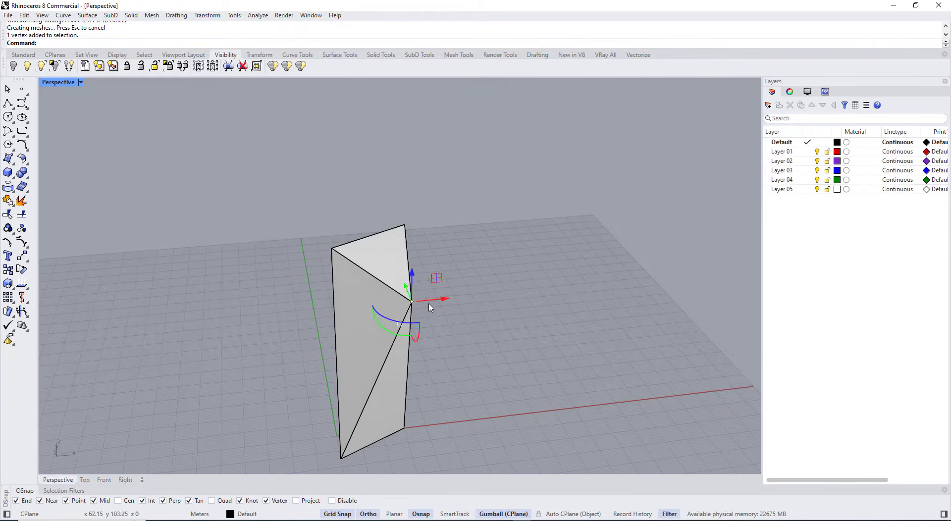
{"action": "left_click_drag", "start_coordinate": [442, 299], "coordinate": [457, 297]}
{"action": "key", "text": "Escape"}
{"action": "scroll", "coordinate": [379, 338], "scroll_direction": "down", "scroll_amount": 5}
{"action": "right_click_drag", "start_coordinate": [379, 338], "coordinate": [266, 310]}
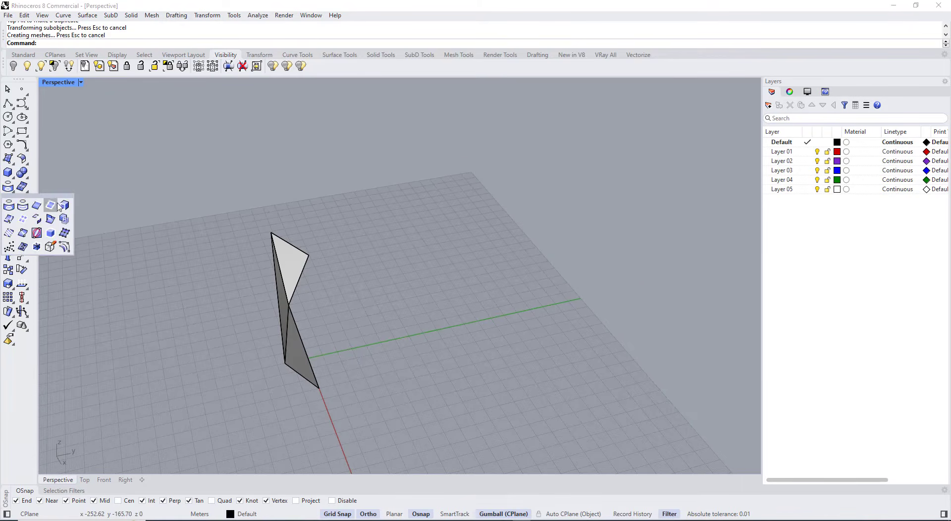
Step: Extrude the two side edges meeting at the bend vertex backward along Y to form a folded side wall
{"action": "scroll", "coordinate": [258, 308], "scroll_direction": "up", "scroll_amount": 2}
{"action": "left_click", "coordinate": [307, 321], "text": "ctrl+shift"}
{"action": "left_click", "coordinate": [307, 294], "text": "ctrl+shift"}
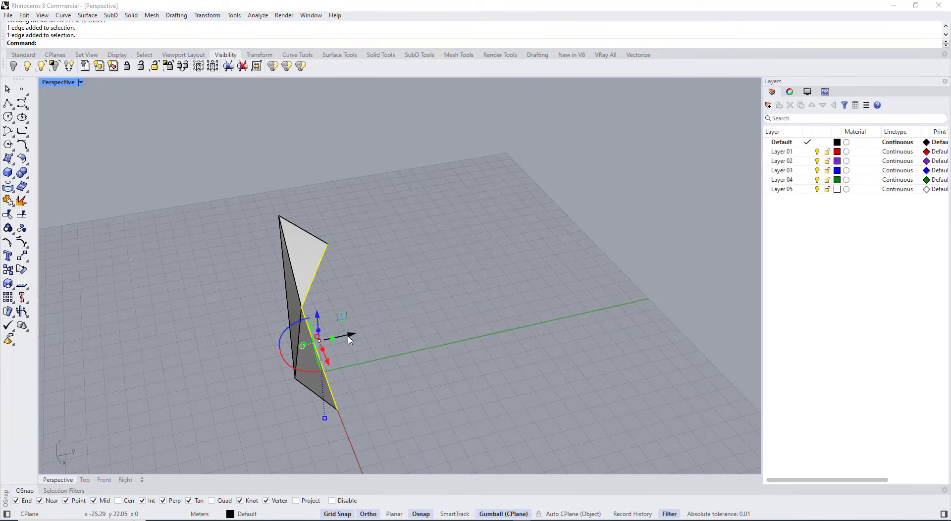
{"action": "left_click_drag", "start_coordinate": [350, 339], "coordinate": [380, 334]}
Step: Extrude the facade's opposite vertical edge backward along Y to form the second side wall
{"action": "right_click_drag", "start_coordinate": [270, 340], "coordinate": [470, 307]}
{"action": "left_click_drag", "start_coordinate": [459, 338], "coordinate": [400, 307]}
{"action": "left_click", "coordinate": [517, 396]}
{"action": "right_click_drag", "start_coordinate": [517, 396], "coordinate": [365, 383]}
{"action": "left_click", "coordinate": [327, 321], "text": "ctrl+shift"}
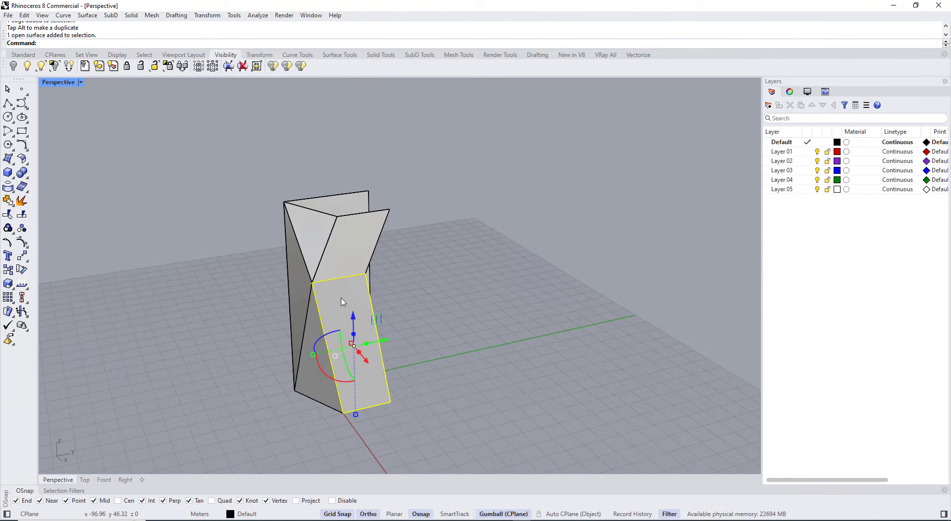
{"action": "left_click", "coordinate": [345, 272], "text": "ctrl+shift"}
{"action": "key", "text": "Escape"}
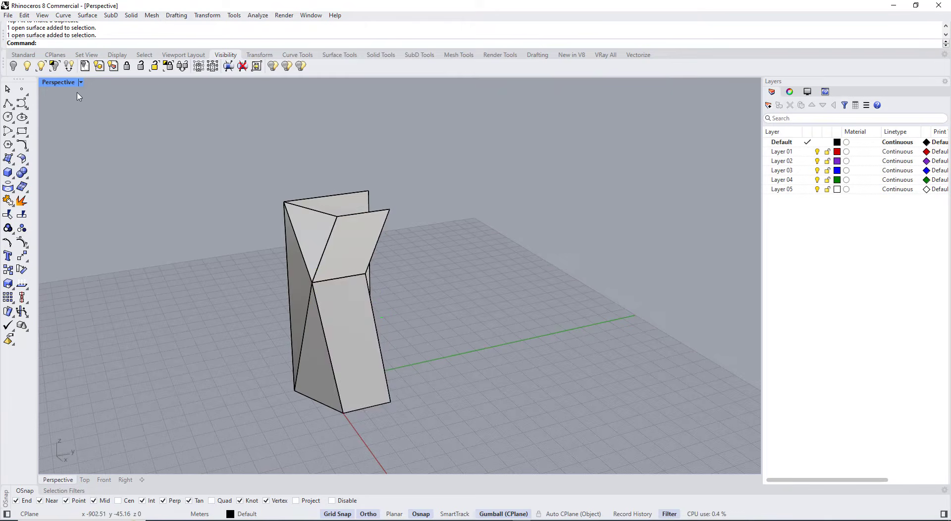
Step: In the full-size Right view, draw a vertical cutting polyline at Y 6 from the tower's top edge to below its base
{"action": "double_click", "coordinate": [65, 83]}
{"action": "double_click", "coordinate": [408, 285]}
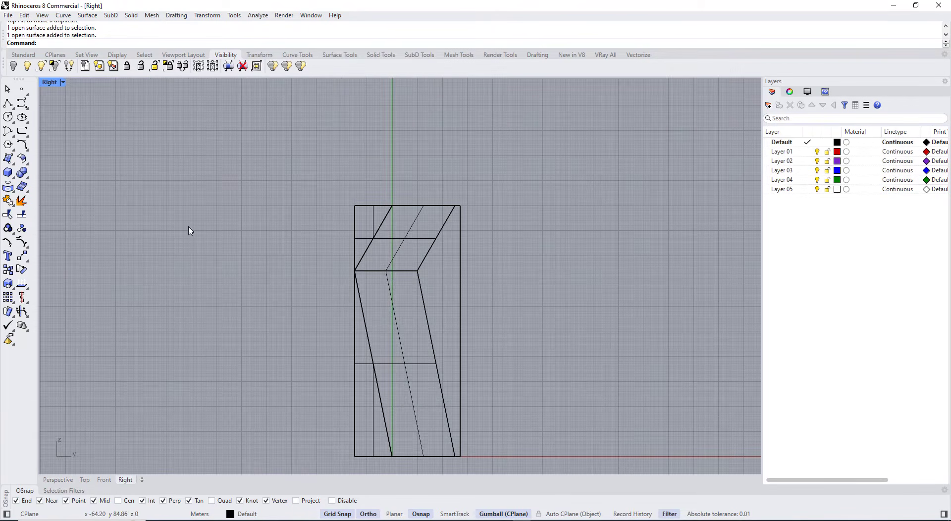
{"action": "left_click", "coordinate": [8, 103]}
{"action": "left_click", "coordinate": [407, 205]}
{"action": "scroll", "coordinate": [411, 397], "scroll_direction": "down", "scroll_amount": 2}
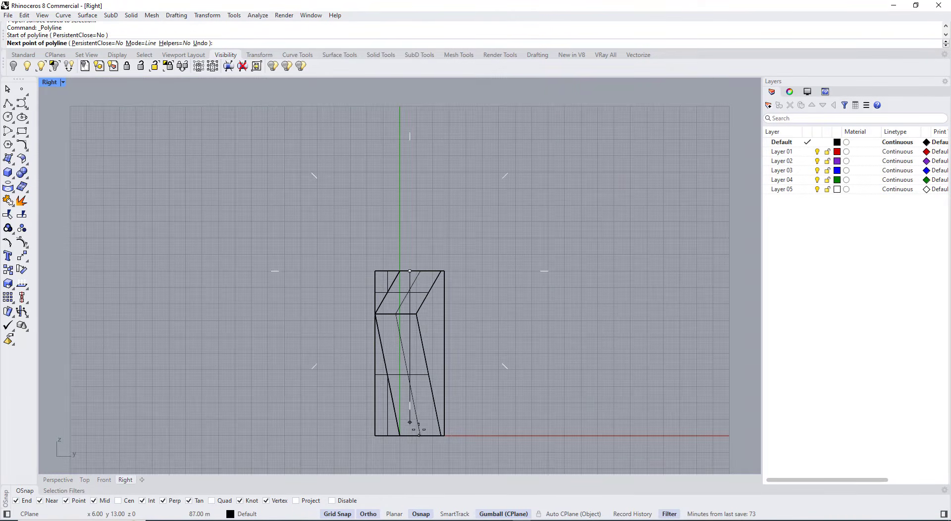
{"action": "left_click", "coordinate": [412, 449]}
{"action": "key", "text": "Return"}
Step: Split the extruded side walls using the vertical polyline as the cutting object
{"action": "type", "text": "Split"}
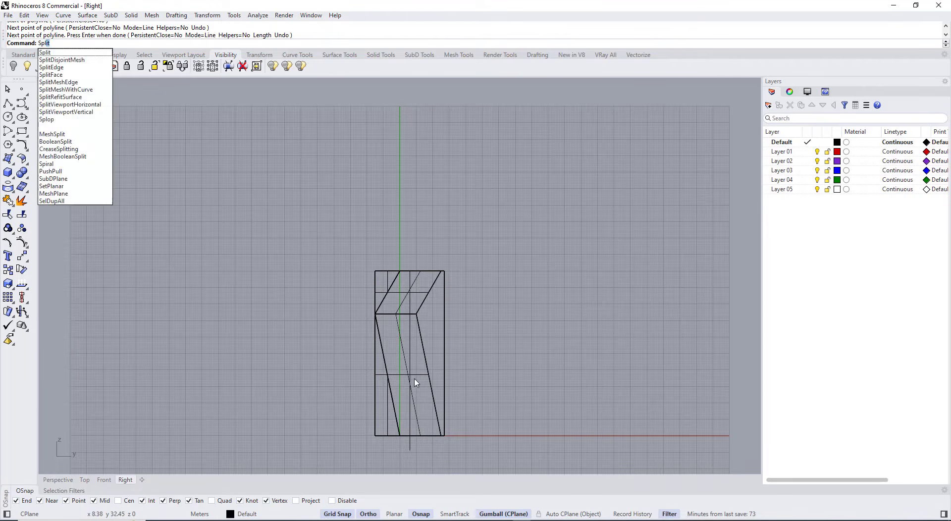
{"action": "key", "text": "Return"}
{"action": "left_click", "coordinate": [425, 349]}
{"action": "left_click", "coordinate": [424, 304]}
{"action": "left_click", "coordinate": [444, 324]}
{"action": "key", "text": "Return"}
{"action": "left_click", "coordinate": [410, 358]}
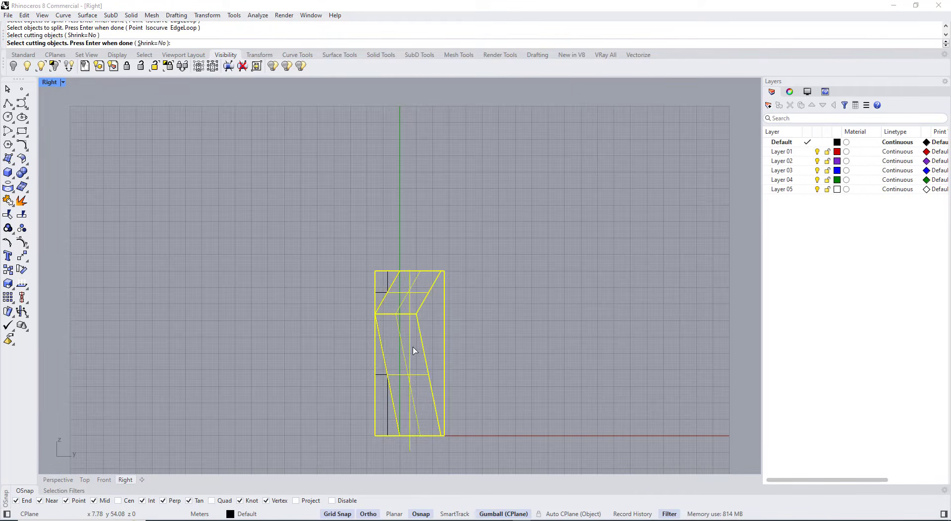
{"action": "key", "text": "Return"}
Step: Delete the side wall pieces beyond the cutting line and return to the full-size Perspective view
{"action": "left_click", "coordinate": [423, 293]}
{"action": "key", "text": "Delete"}
{"action": "left_click", "coordinate": [430, 336]}
{"action": "key", "text": "Delete"}
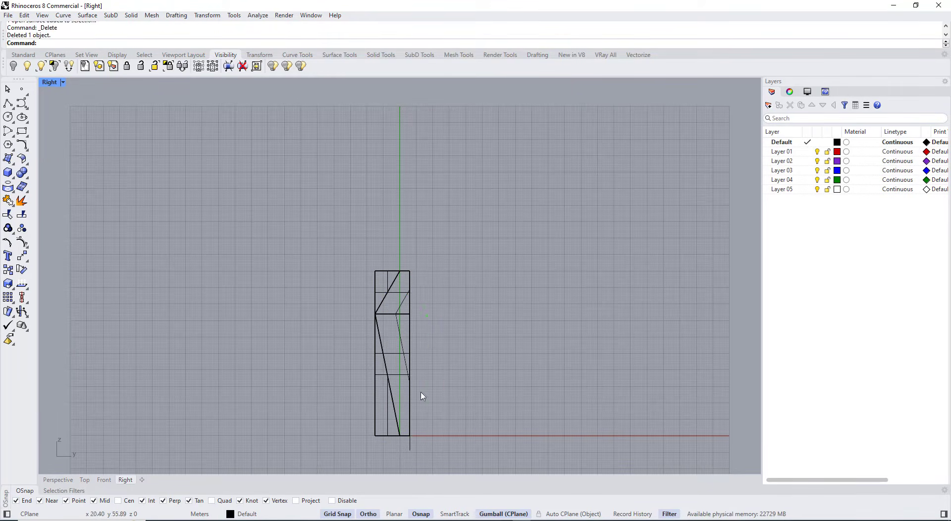
{"action": "double_click", "coordinate": [49, 83]}
{"action": "double_click", "coordinate": [427, 91]}
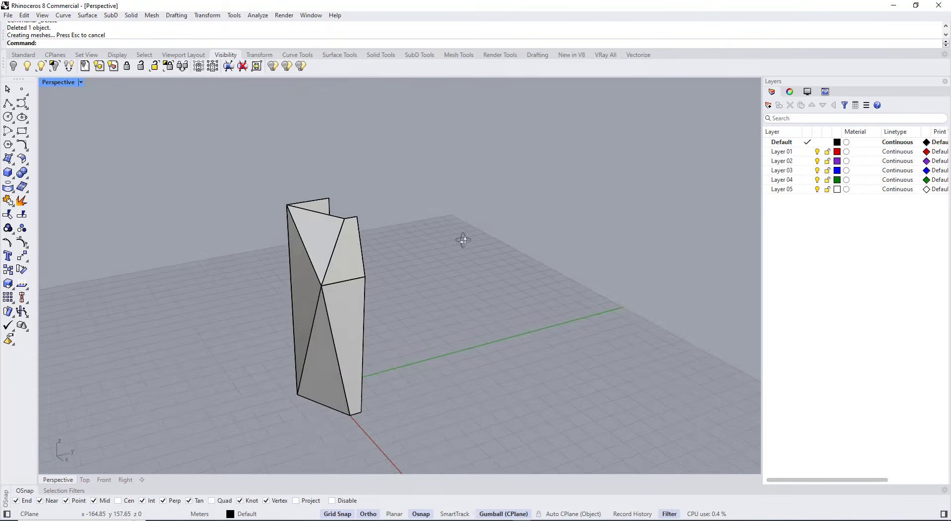
{"action": "right_click_drag", "start_coordinate": [465, 238], "coordinate": [335, 287]}
{"action": "scroll", "coordinate": [335, 287], "scroll_direction": "up", "scroll_amount": 2}
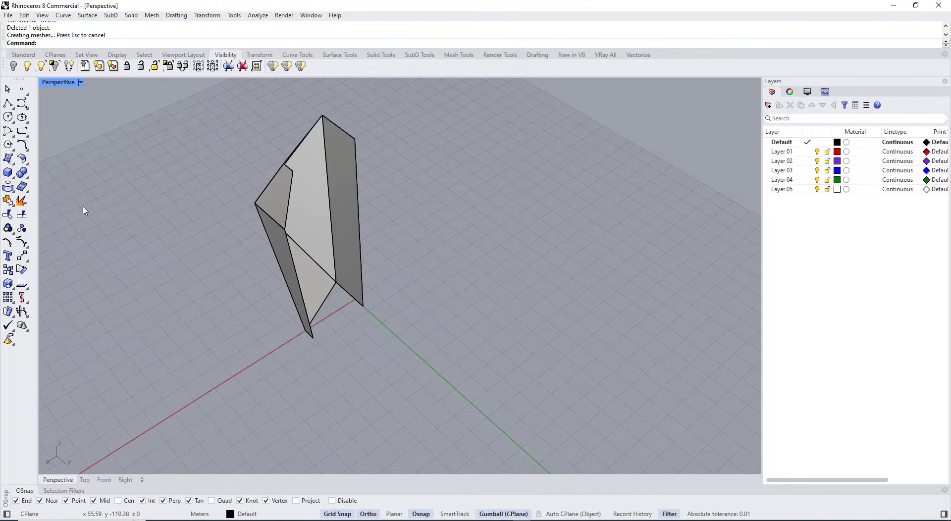
Step: Try to close the tower's open back with a four-corner surface through the side walls' base and top corners
{"action": "left_click", "coordinate": [9, 159]}
{"action": "left_click", "coordinate": [313, 338]}
{"action": "left_click", "coordinate": [363, 305]}
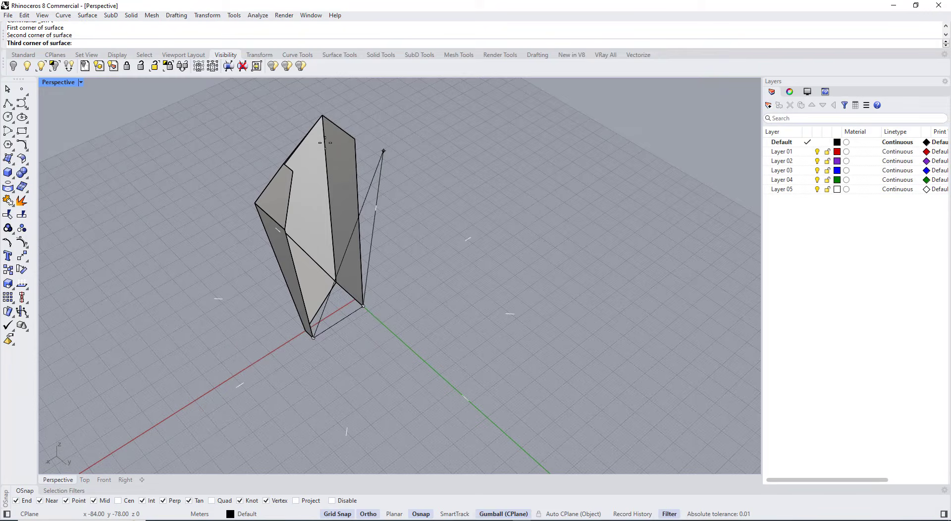
{"action": "left_click", "coordinate": [355, 139]}
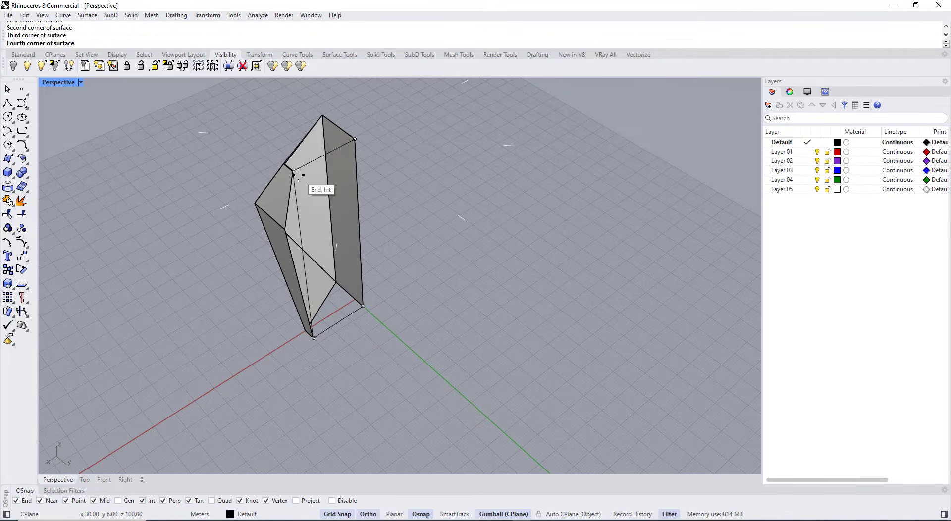
{"action": "left_click", "coordinate": [299, 175]}
{"action": "right_click_drag", "start_coordinate": [302, 206], "coordinate": [333, 215]}
{"action": "left_click", "coordinate": [327, 232]}
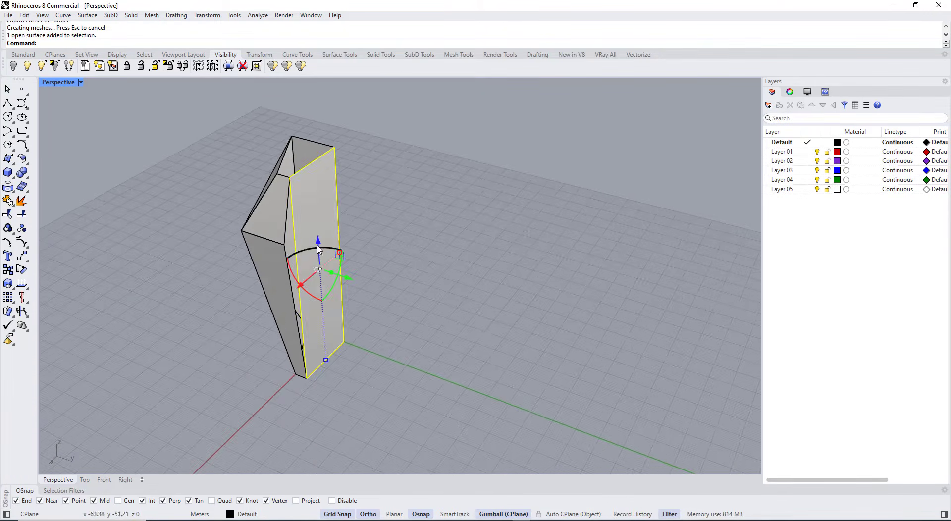
{"action": "key", "text": "Delete"}
{"action": "right_click_drag", "start_coordinate": [124, 181], "coordinate": [147, 188]}
{"action": "scroll", "coordinate": [148, 187], "scroll_direction": "up", "scroll_amount": 3}
{"action": "scroll", "coordinate": [262, 198], "scroll_direction": "down", "scroll_amount": 5}
{"action": "right_click_drag", "start_coordinate": [285, 238], "coordinate": [244, 244]}
{"action": "right_click_drag", "start_coordinate": [246, 192], "coordinate": [283, 208]}
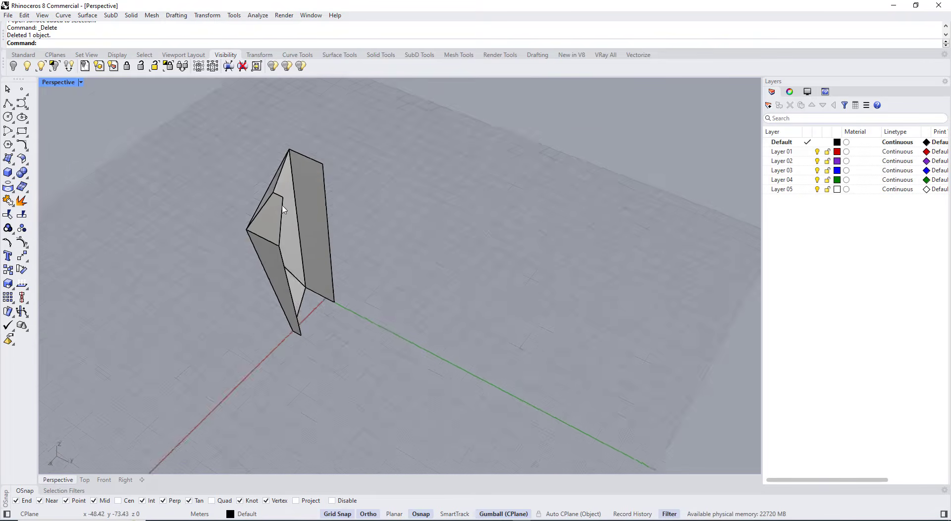
{"action": "scroll", "coordinate": [282, 208], "scroll_direction": "up", "scroll_amount": 5}
{"action": "left_click", "coordinate": [8, 104]}
{"action": "left_click", "coordinate": [284, 189]}
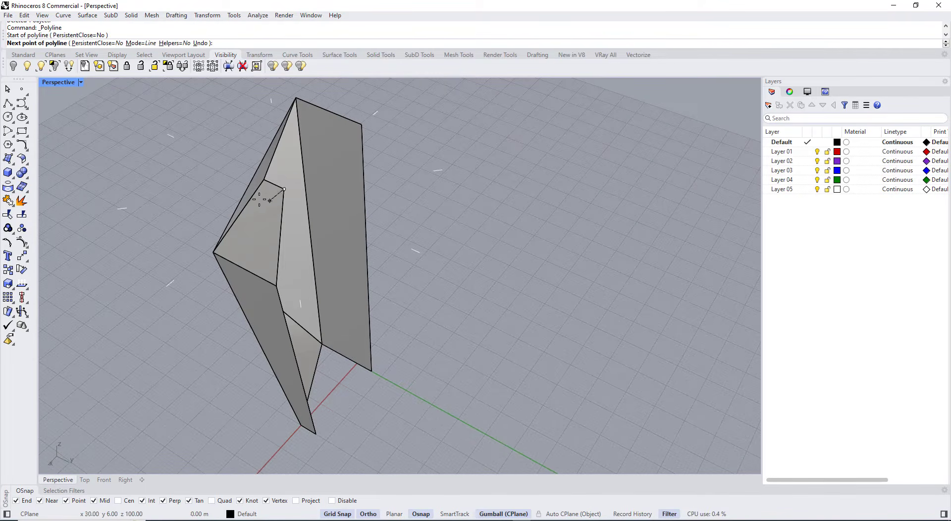
{"action": "key", "text": "Escape"}
Step: Duplicate the folded wall's two rear edges and the opposite wall's rear vertical edge as curves
{"action": "left_click", "coordinate": [14, 192]}
{"action": "left_click", "coordinate": [283, 255]}
{"action": "left_click", "coordinate": [290, 313]}
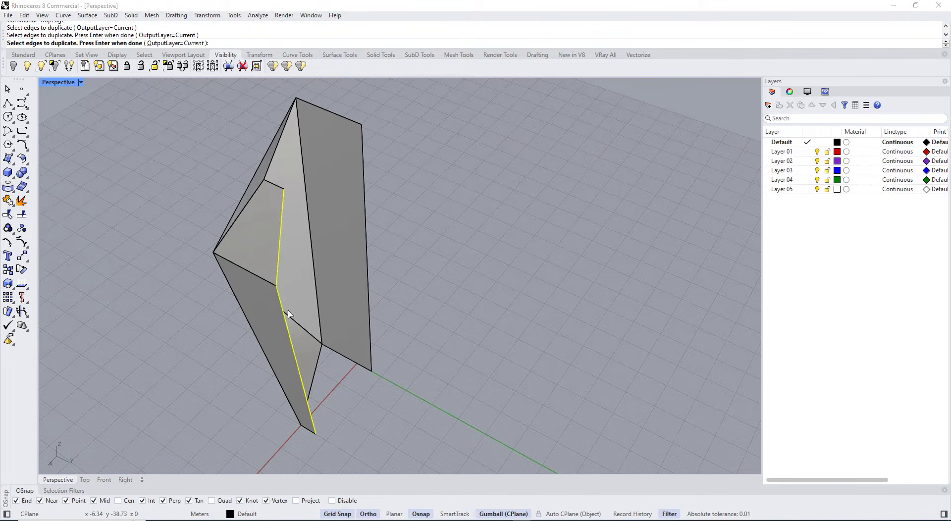
{"action": "left_click", "coordinate": [370, 308]}
{"action": "key", "text": "Return"}
Step: Draw two polylines across the open back, one joining the walls' top corners and one joining their base corners
{"action": "left_click", "coordinate": [8, 103]}
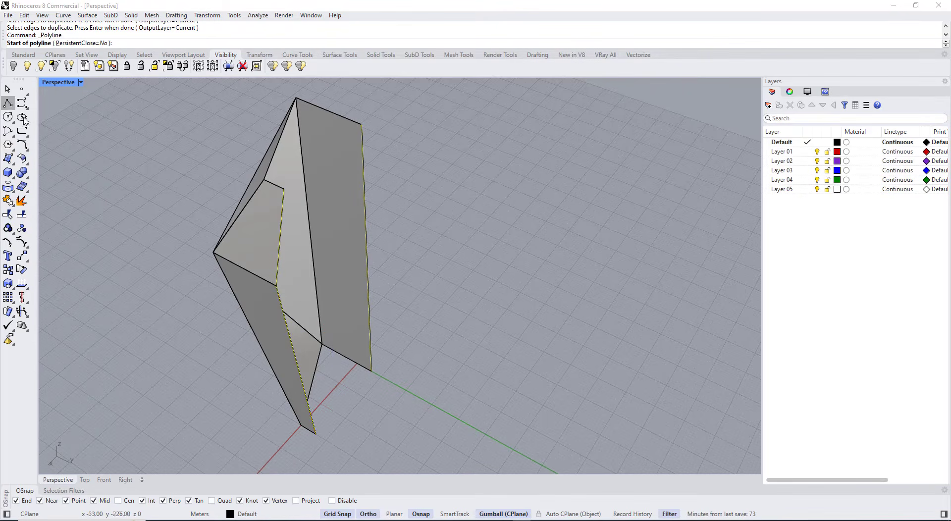
{"action": "left_click", "coordinate": [285, 189]}
{"action": "left_click", "coordinate": [362, 124]}
{"action": "key", "text": "Return"}
{"action": "key", "text": "Return"}
{"action": "left_click", "coordinate": [316, 434]}
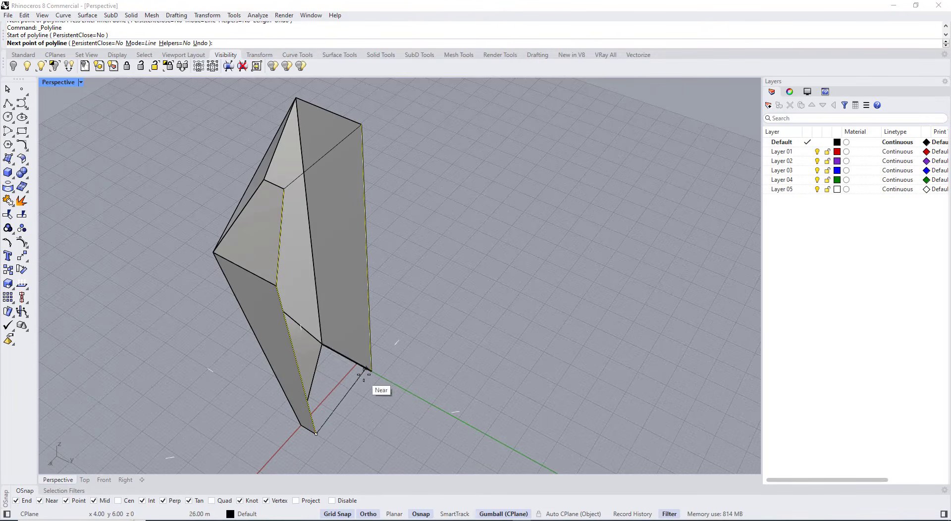
{"action": "left_click", "coordinate": [371, 372]}
{"action": "key", "text": "Return"}
Step: Join the duplicated rear edges and the two connecting lines into one closed curve
{"action": "scroll", "coordinate": [372, 374], "scroll_direction": "down", "scroll_amount": 6}
{"action": "right_click_drag", "start_coordinate": [373, 372], "coordinate": [398, 300]}
{"action": "left_click_drag", "start_coordinate": [369, 238], "coordinate": [437, 461]}
{"action": "right_click_drag", "start_coordinate": [413, 365], "coordinate": [369, 366]}
{"action": "key", "text": "ctrl+j"}
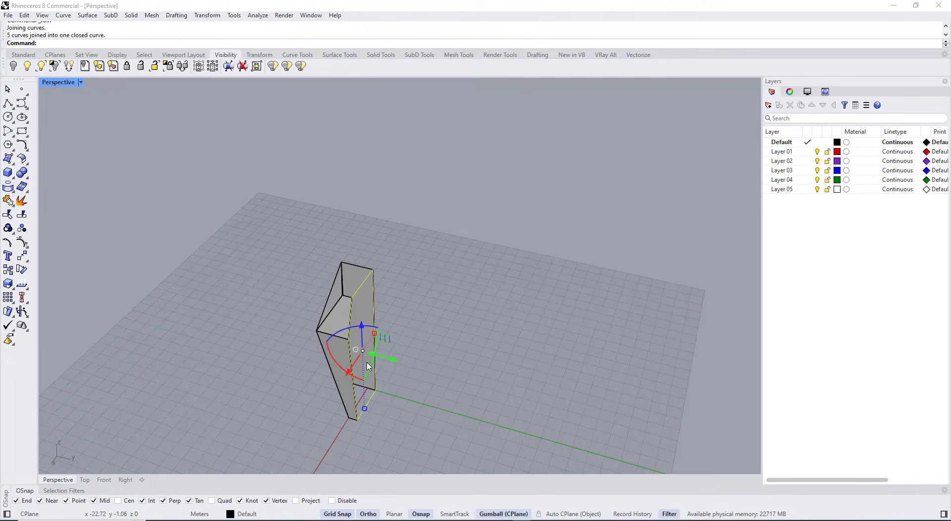
Step: Create a planar surface from the closed rear outline to form the tower's back wall
{"action": "left_click", "coordinate": [12, 165]}
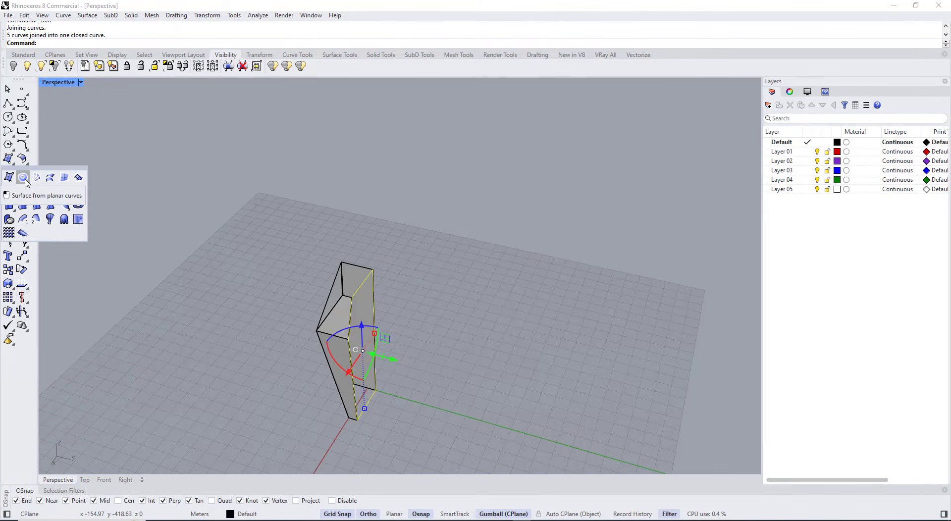
{"action": "scroll", "coordinate": [330, 377], "scroll_direction": "up", "scroll_amount": 3}
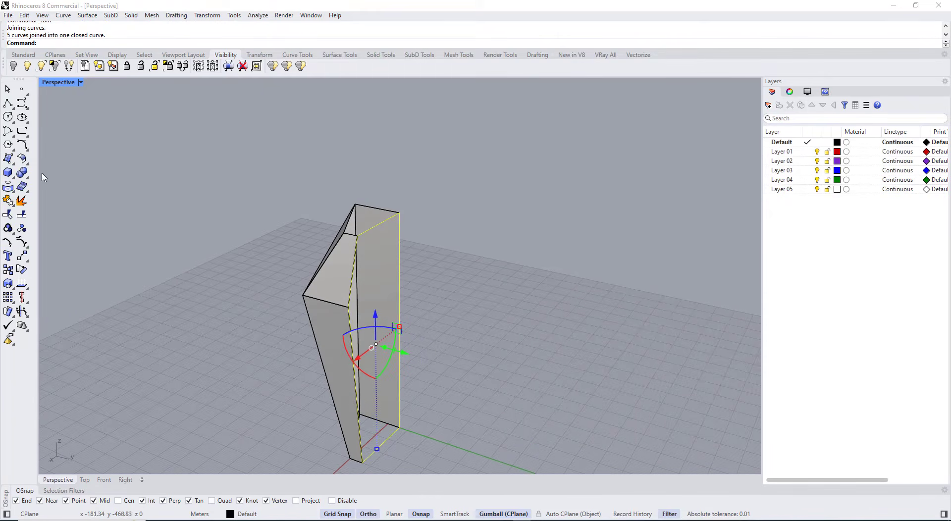
{"action": "left_click", "coordinate": [15, 164]}
{"action": "left_click", "coordinate": [24, 176]}
{"action": "key", "text": "Escape"}
{"action": "right_click_drag", "start_coordinate": [404, 298], "coordinate": [427, 283]}
{"action": "left_click", "coordinate": [404, 305]}
Step: Join all the tower's wall surfaces into a polysurface and cap its open top and base
{"action": "scroll", "coordinate": [382, 283], "scroll_direction": "down", "scroll_amount": 2}
{"action": "left_click_drag", "start_coordinate": [511, 337], "coordinate": [301, 228]}
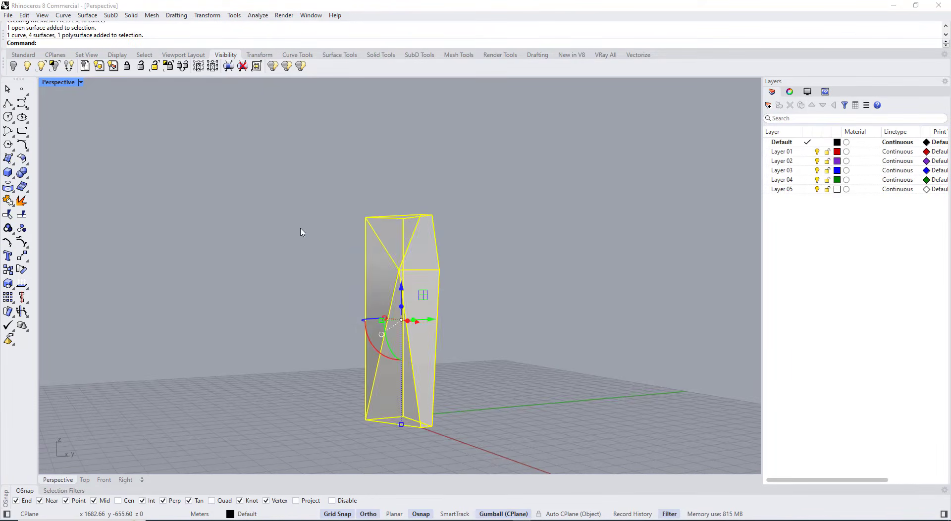
{"action": "key", "text": "ctrl+j"}
{"action": "right_click_drag", "start_coordinate": [426, 307], "coordinate": [377, 319]}
{"action": "left_click", "coordinate": [377, 319]}
{"action": "type", "text": "cap"}
{"action": "key", "text": "Return"}
{"action": "right_click_drag", "start_coordinate": [429, 293], "coordinate": [368, 200]}
{"action": "key", "text": "Escape"}
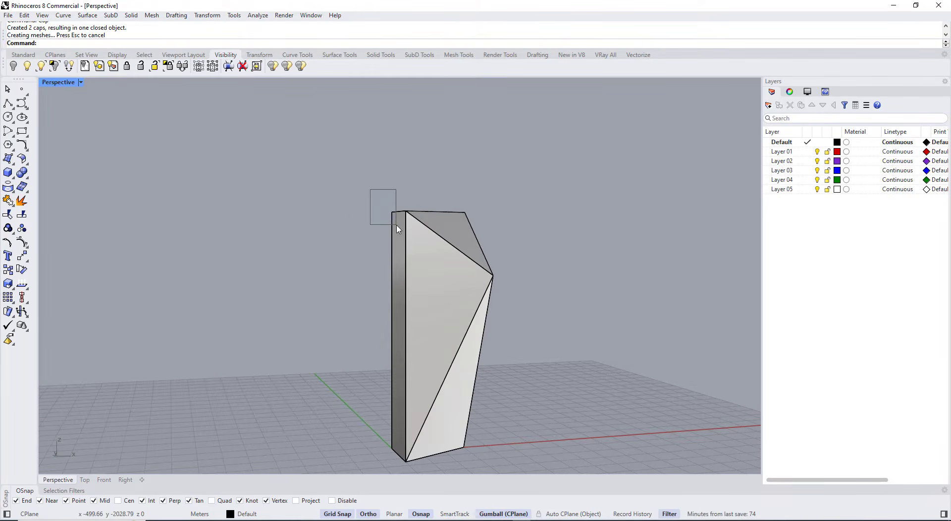
Step: Lower the roof's rear corner vertex at the flat side wall to slope the roof
{"action": "left_click_drag", "start_coordinate": [396, 225], "coordinate": [398, 228], "text": "ctrl+shift"}
{"action": "left_click_drag", "start_coordinate": [390, 185], "coordinate": [391, 234]}
{"action": "left_click", "coordinate": [388, 191]}
{"action": "right_click_drag", "start_coordinate": [388, 191], "coordinate": [446, 227]}
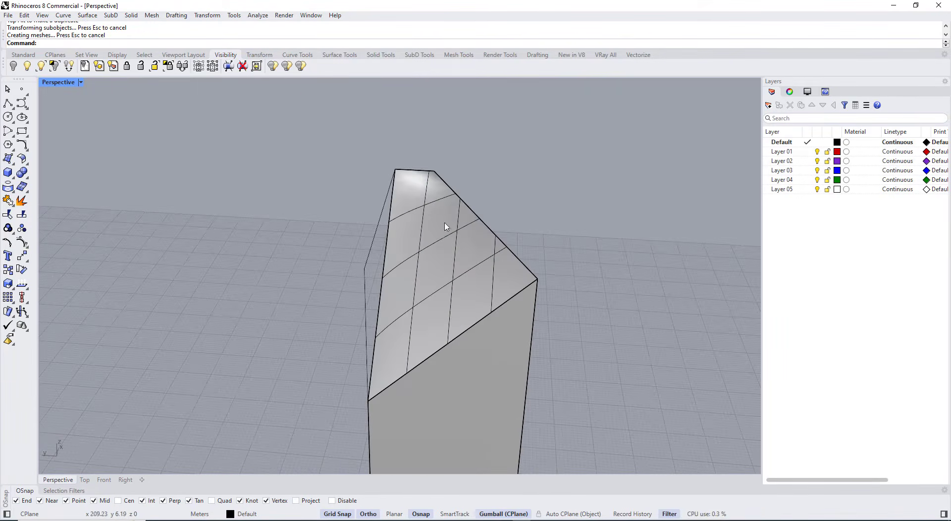
Step: Check the tower polysurface's edges and examine the warped roof face up close
{"action": "left_click", "coordinate": [436, 172]}
{"action": "left_click", "coordinate": [452, 169]}
{"action": "right_click_drag", "start_coordinate": [452, 168], "coordinate": [327, 226]}
{"action": "scroll", "coordinate": [297, 255], "scroll_direction": "up", "scroll_amount": 5}
{"action": "scroll", "coordinate": [296, 262], "scroll_direction": "down", "scroll_amount": 5}
{"action": "scroll", "coordinate": [303, 287], "scroll_direction": "up", "scroll_amount": 7}
{"action": "scroll", "coordinate": [295, 275], "scroll_direction": "down", "scroll_amount": 5}
{"action": "scroll", "coordinate": [294, 275], "scroll_direction": "down", "scroll_amount": 5}
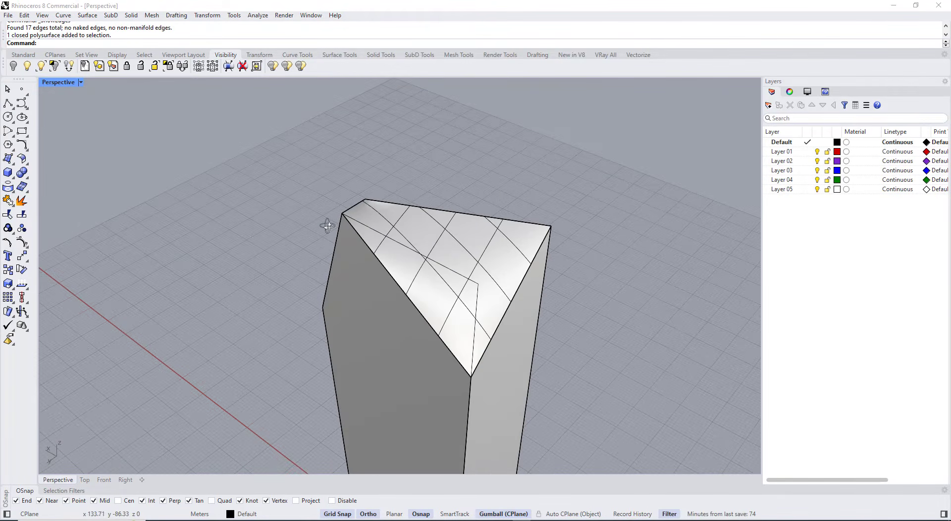
Step: Delete the warped roof face and start a corner-point surface from the folded wall's rear top corner to the facade's opposite top corner
{"action": "left_click", "coordinate": [437, 241], "text": "ctrl+shift"}
{"action": "key", "text": "Delete"}
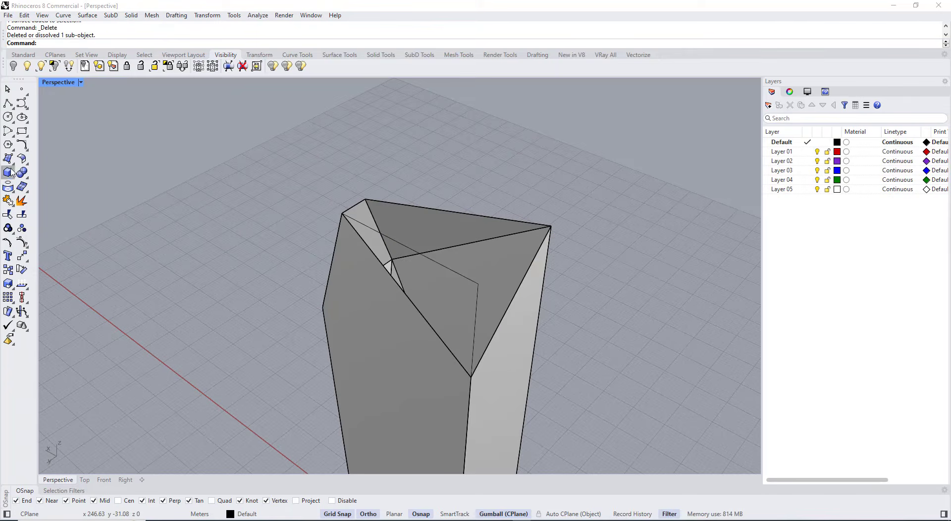
{"action": "left_click", "coordinate": [7, 158]}
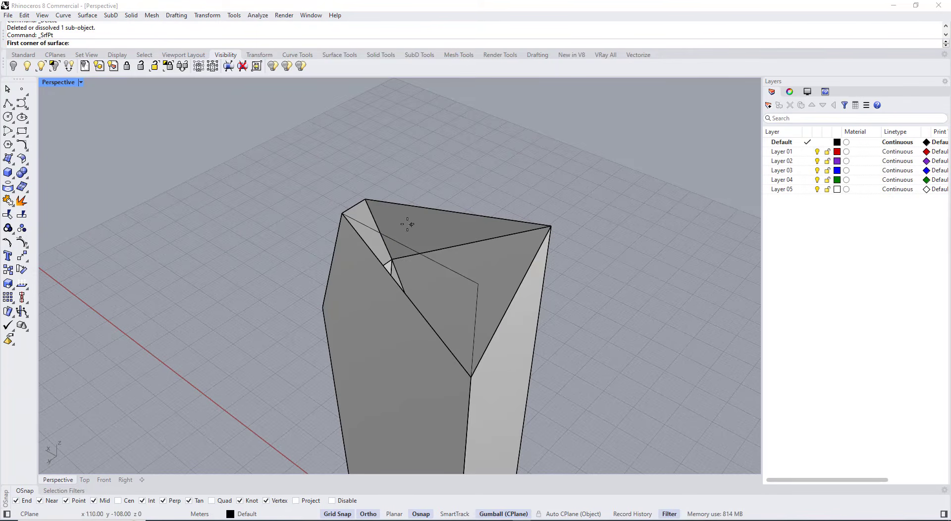
{"action": "right_click_drag", "start_coordinate": [338, 212], "coordinate": [343, 242]}
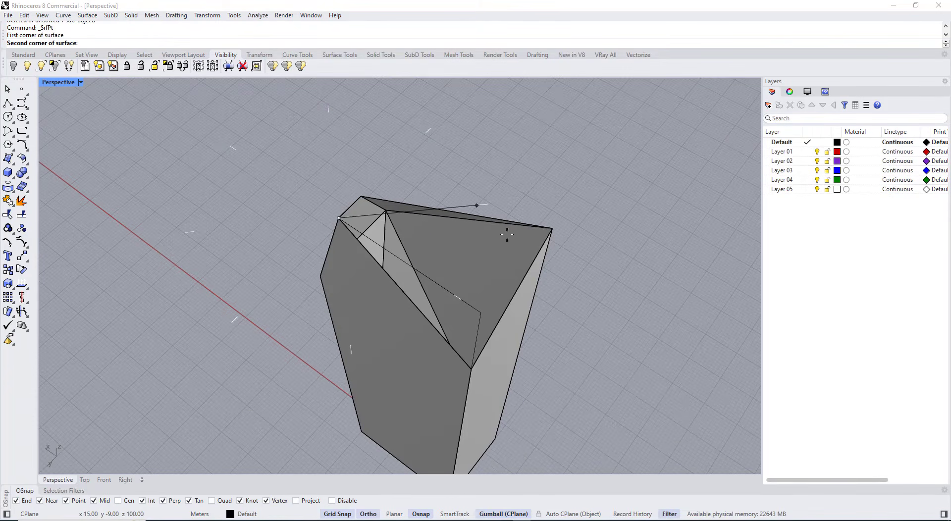
{"action": "left_click", "coordinate": [553, 228]}
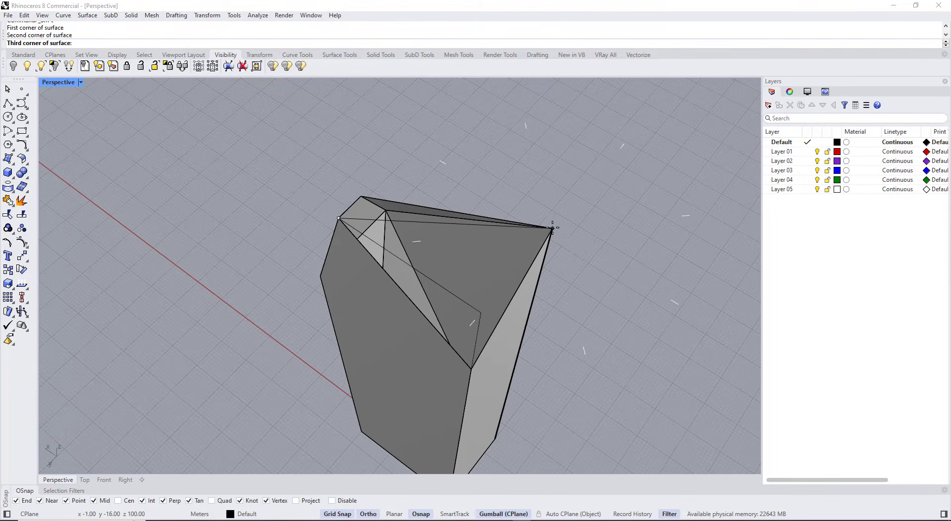
Step: Finish the current corner-point surface and build another triangular surface from corner points to close the remaining gap in the prism's sloped top
{"action": "right_click", "coordinate": [358, 195]}
{"action": "right_click_drag", "start_coordinate": [358, 194], "coordinate": [424, 288]}
{"action": "right_click", "coordinate": [425, 289]}
{"action": "left_click", "coordinate": [518, 298]}
{"action": "left_click", "coordinate": [382, 395]}
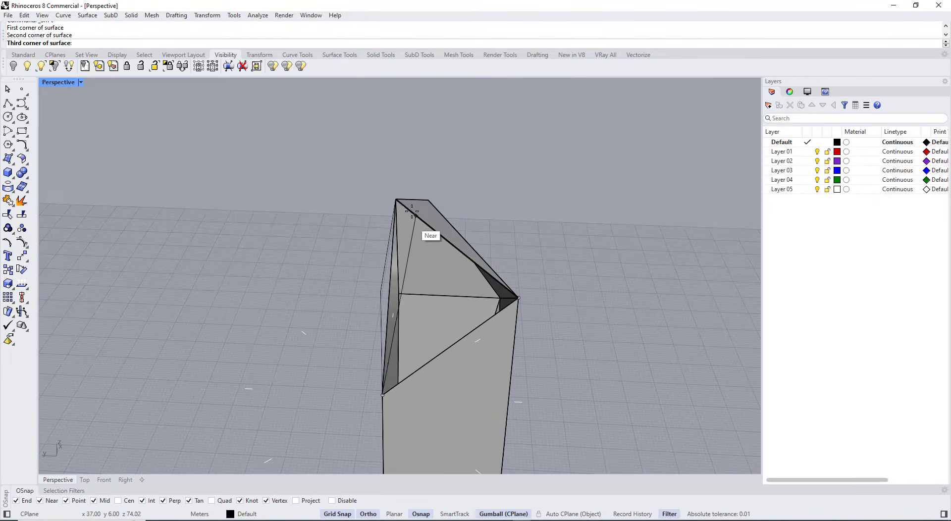
{"action": "right_click", "coordinate": [401, 198]}
Step: Join the two triangular top surfaces with the open prism polysurface
{"action": "scroll", "coordinate": [406, 207], "scroll_direction": "down", "scroll_amount": 4}
{"action": "right_click_drag", "start_coordinate": [486, 299], "coordinate": [391, 304]}
{"action": "scroll", "coordinate": [420, 259], "scroll_direction": "up", "scroll_amount": 2}
{"action": "left_click", "coordinate": [420, 259]}
{"action": "left_click", "coordinate": [444, 221], "text": "shift"}
{"action": "scroll", "coordinate": [444, 218], "scroll_direction": "down", "scroll_amount": 4}
{"action": "left_click", "coordinate": [430, 312], "text": "shift"}
{"action": "scroll", "coordinate": [390, 302], "scroll_direction": "down", "scroll_amount": 4}
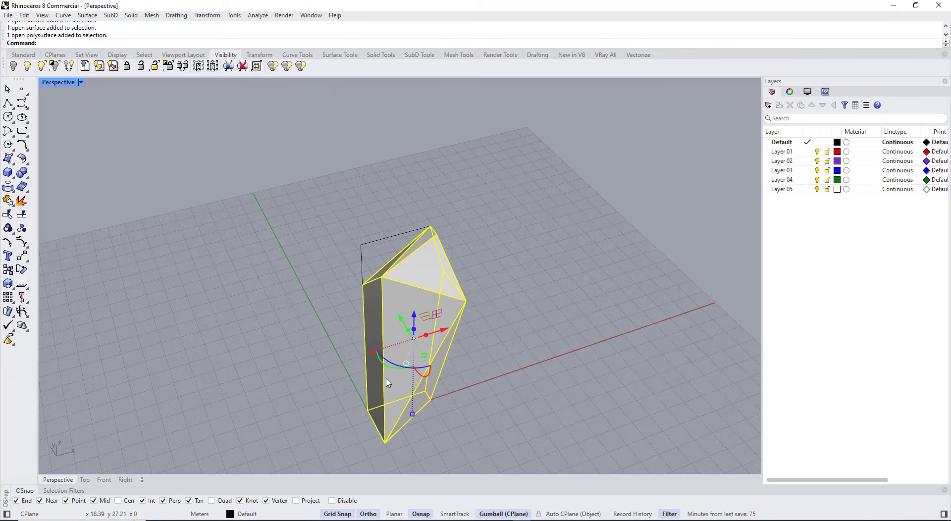
{"action": "right_click_drag", "start_coordinate": [387, 382], "coordinate": [406, 389]}
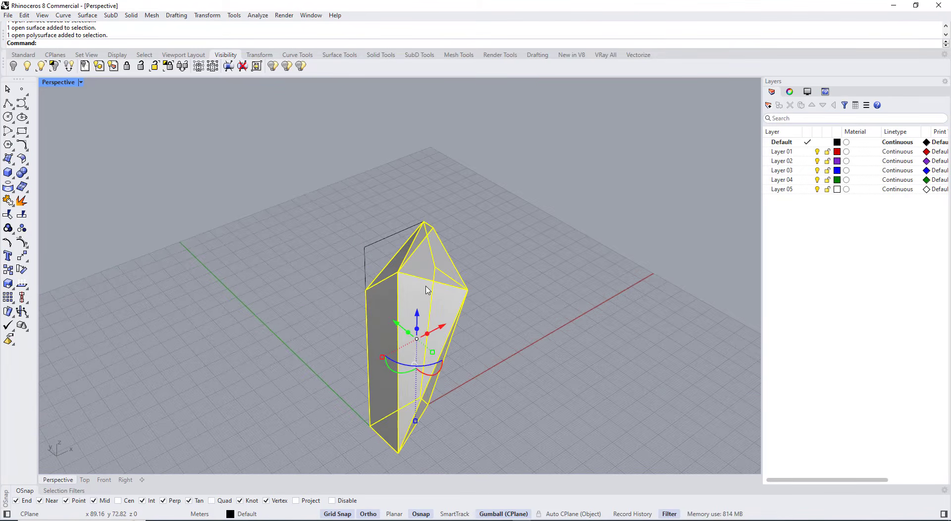
{"action": "mouse_move", "coordinate": [427, 290]}
{"action": "right_mouse_down"}
{"action": "mouse_move", "coordinate": [308, 239]}
{"action": "mouse_move", "coordinate": [419, 269]}
{"action": "mouse_move", "coordinate": [434, 287]}
{"action": "right_mouse_up"}
{"action": "key", "text": "ctrl+j"}
{"action": "left_click", "coordinate": [488, 343]}
Step: Try moving a top corner vertex of the joined prism, inspect the deformed faces, and undo the move
{"action": "right_click_drag", "start_coordinate": [488, 344], "coordinate": [350, 221]}
{"action": "scroll", "coordinate": [352, 221], "scroll_direction": "up", "scroll_amount": 6}
{"action": "left_click", "coordinate": [369, 274], "text": "ctrl+shift"}
{"action": "mouse_move", "coordinate": [370, 255]}
{"action": "left_mouse_down"}
{"action": "mouse_move", "coordinate": [370, 214]}
{"action": "mouse_move", "coordinate": [373, 264]}
{"action": "left_mouse_up"}
{"action": "right_click_drag", "start_coordinate": [451, 208], "coordinate": [545, 194]}
{"action": "scroll", "coordinate": [385, 221], "scroll_direction": "down", "scroll_amount": 4}
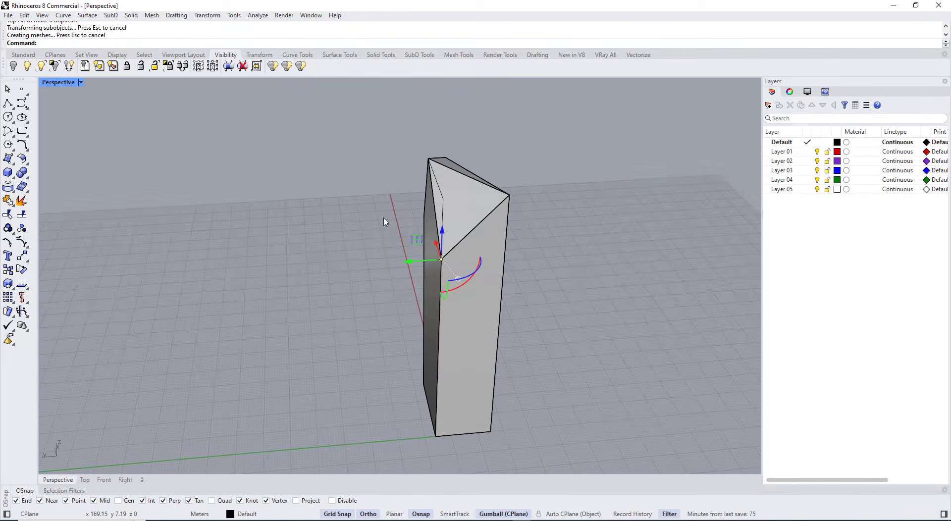
{"action": "right_click_drag", "start_coordinate": [385, 221], "coordinate": [409, 275]}
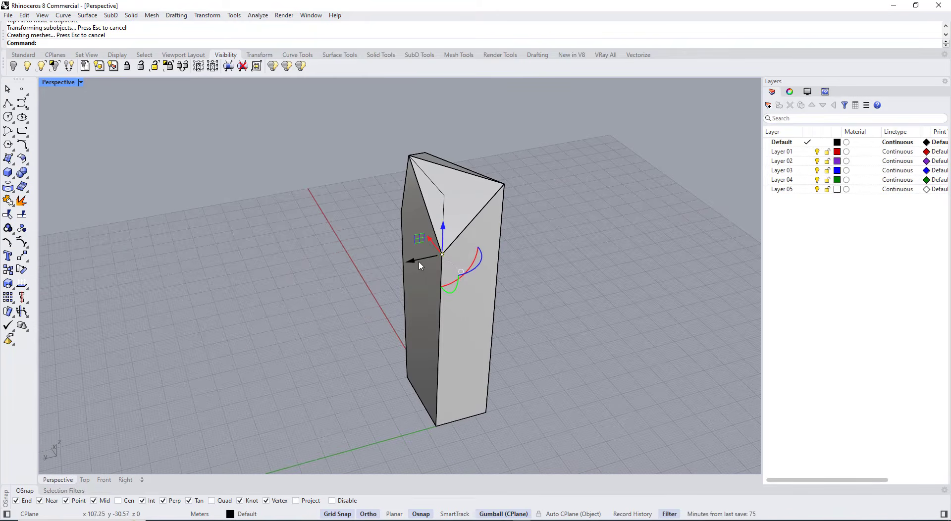
{"action": "right_click_drag", "start_coordinate": [370, 299], "coordinate": [361, 274]}
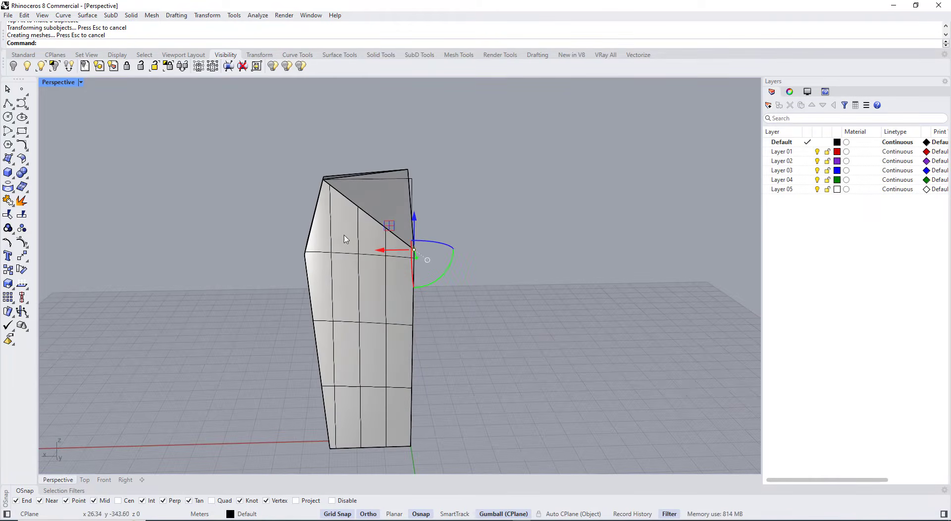
{"action": "right_click_drag", "start_coordinate": [428, 311], "coordinate": [549, 310]}
{"action": "key", "text": "ctrl+z"}
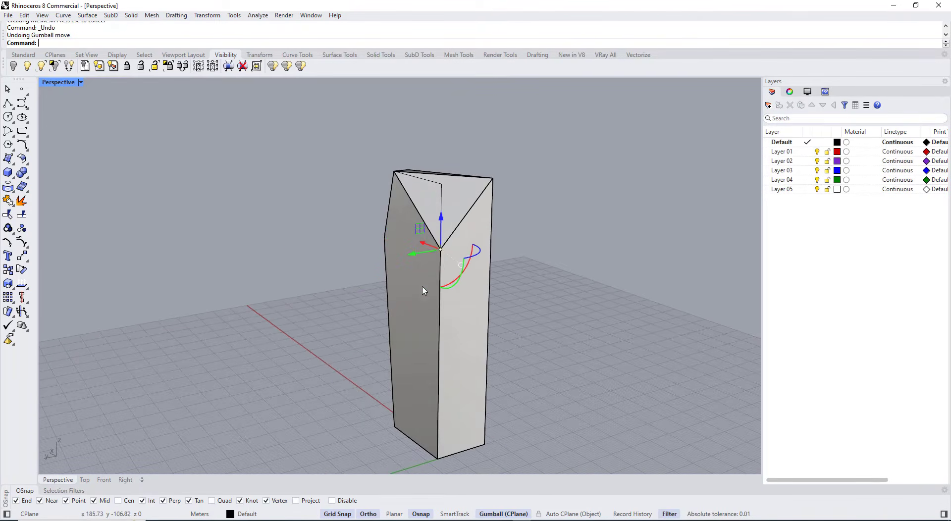
{"action": "right_click_drag", "start_coordinate": [424, 287], "coordinate": [395, 278]}
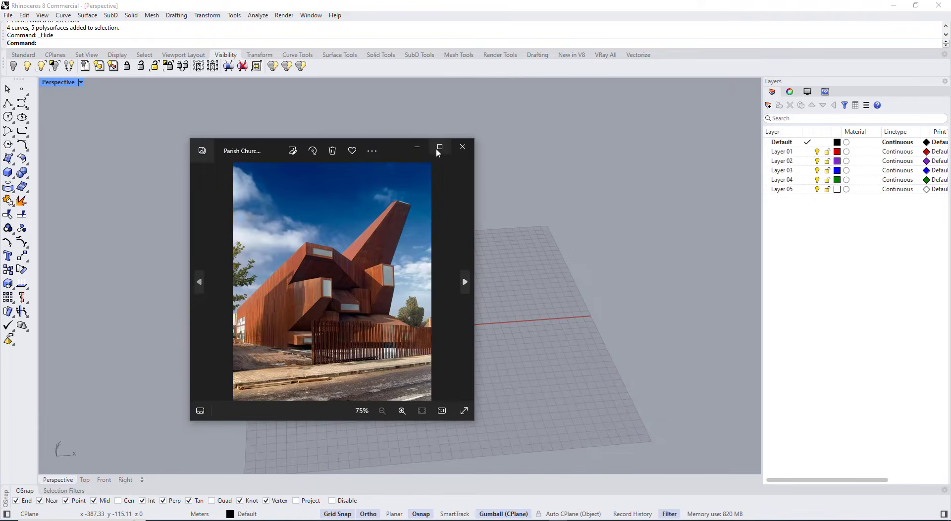
Step: Enlarge the reference photo of the Parish Church of Santa Monica and examine how its facade volumes are arranged
{"action": "double_click", "coordinate": [436, 148]}
{"action": "scroll", "coordinate": [368, 288], "scroll_direction": "down", "scroll_amount": 2}
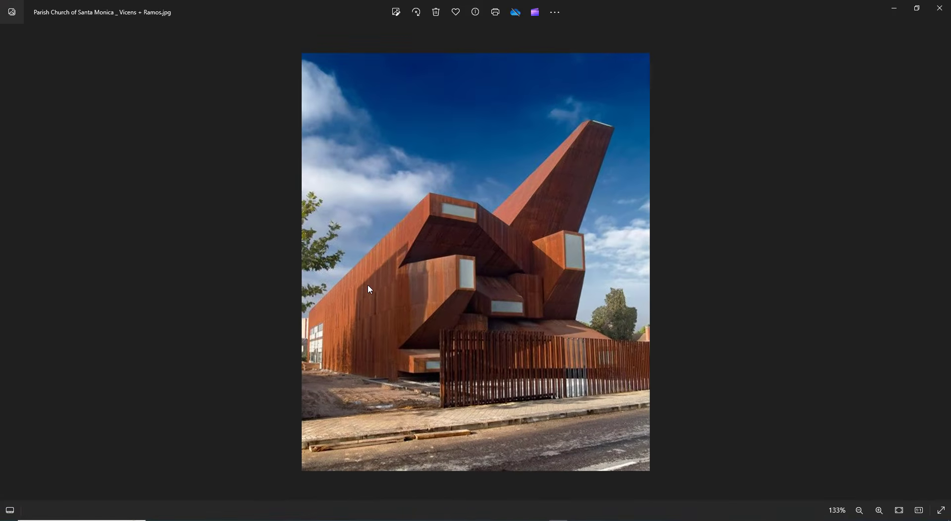
{"action": "scroll", "coordinate": [431, 318], "scroll_direction": "up", "scroll_amount": 1}
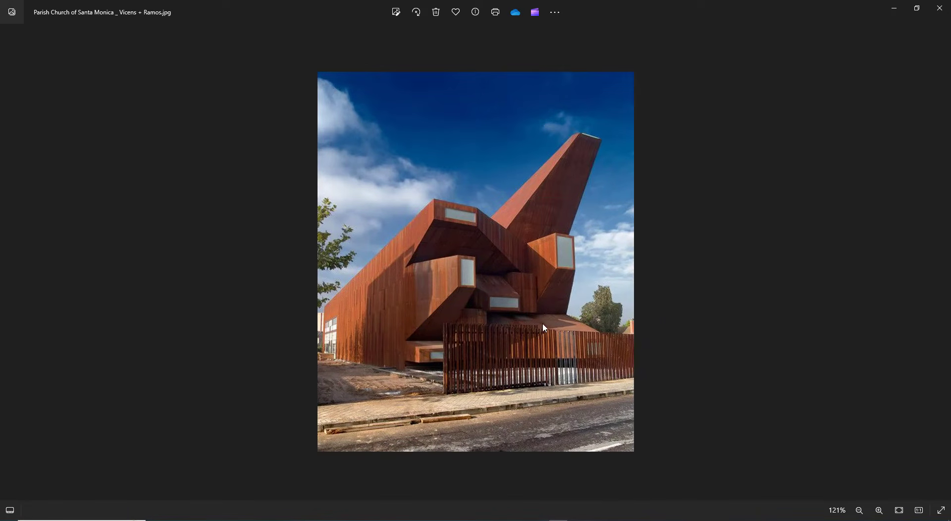
{"action": "left_click_drag", "start_coordinate": [632, 13], "coordinate": [0, 105]}
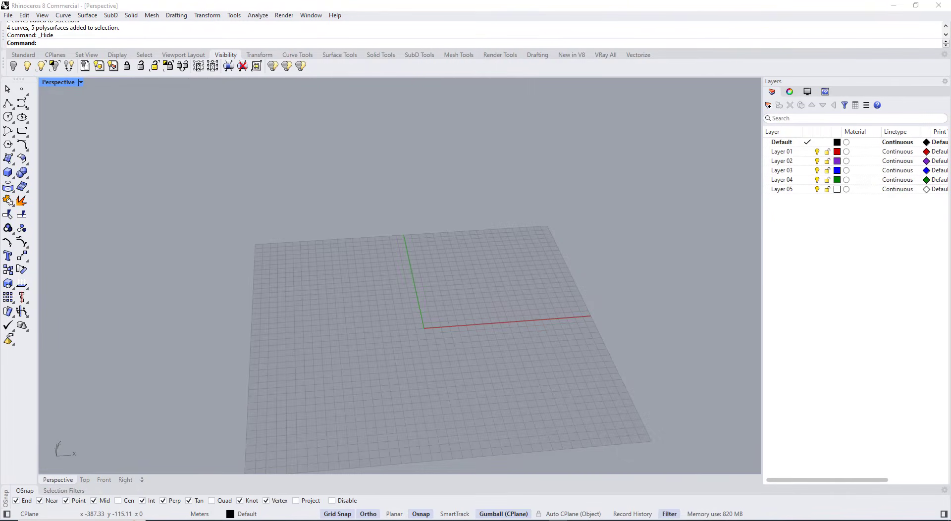
Step: In the Front view, create a three-point plane starting at the origin, 30 m long and 24 m wide
{"action": "double_click", "coordinate": [58, 82]}
{"action": "double_click", "coordinate": [55, 279]}
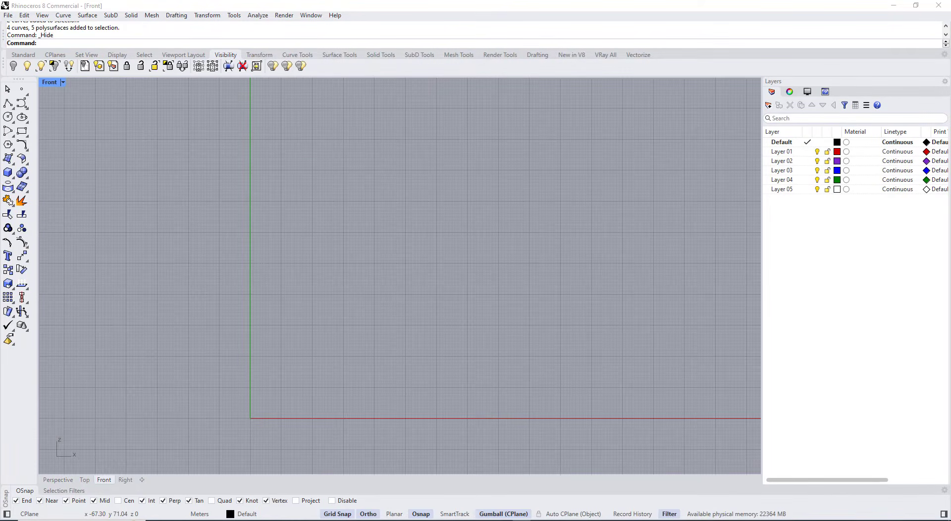
{"action": "left_click", "coordinate": [14, 165]}
{"action": "left_click", "coordinate": [24, 191]}
{"action": "scroll", "coordinate": [268, 440], "scroll_direction": "up", "scroll_amount": 6}
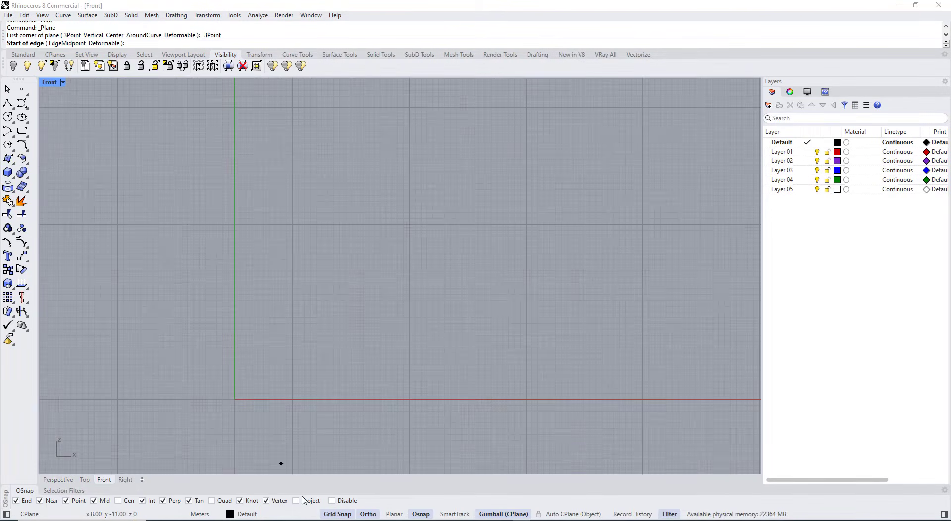
{"action": "left_click", "coordinate": [234, 398]}
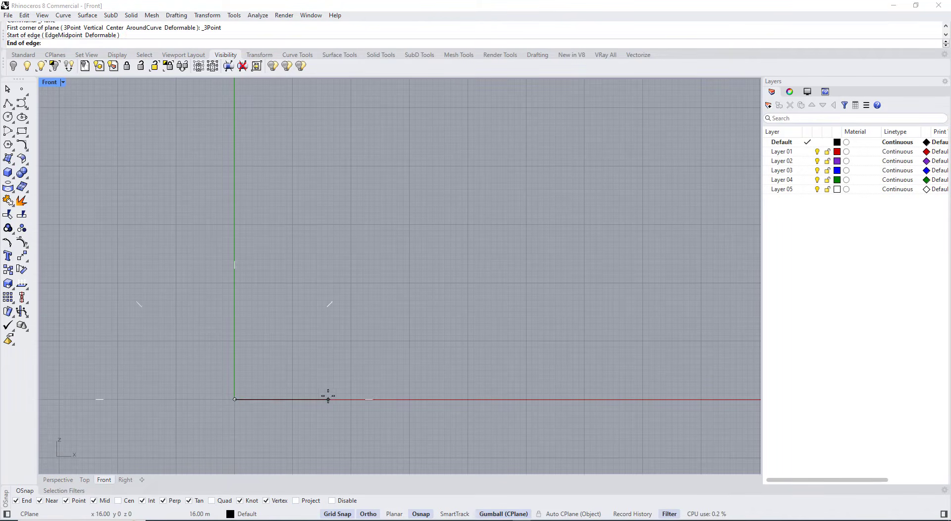
{"action": "type", "text": "30"}
{"action": "left_click", "coordinate": [385, 399]}
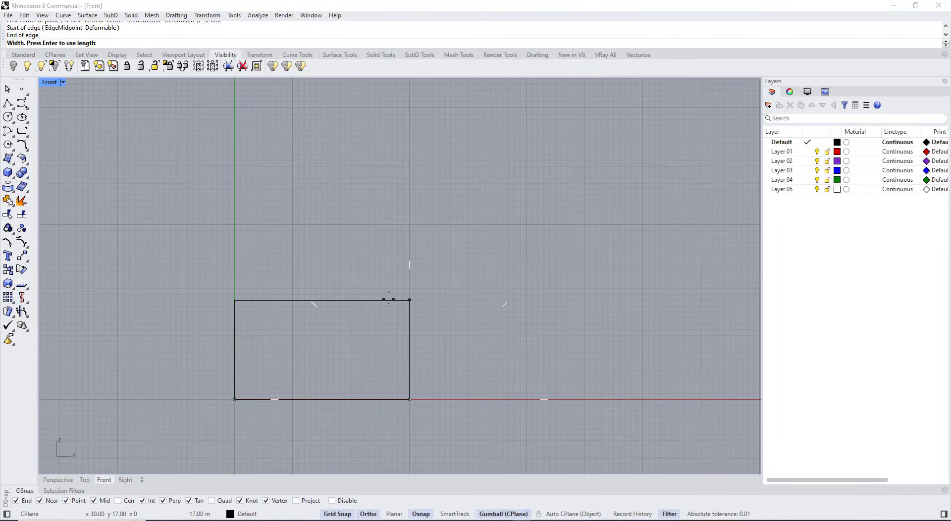
{"action": "type", "text": "24"}
{"action": "left_click", "coordinate": [388, 299]}
{"action": "right_click_drag", "start_coordinate": [412, 280], "coordinate": [443, 267]}
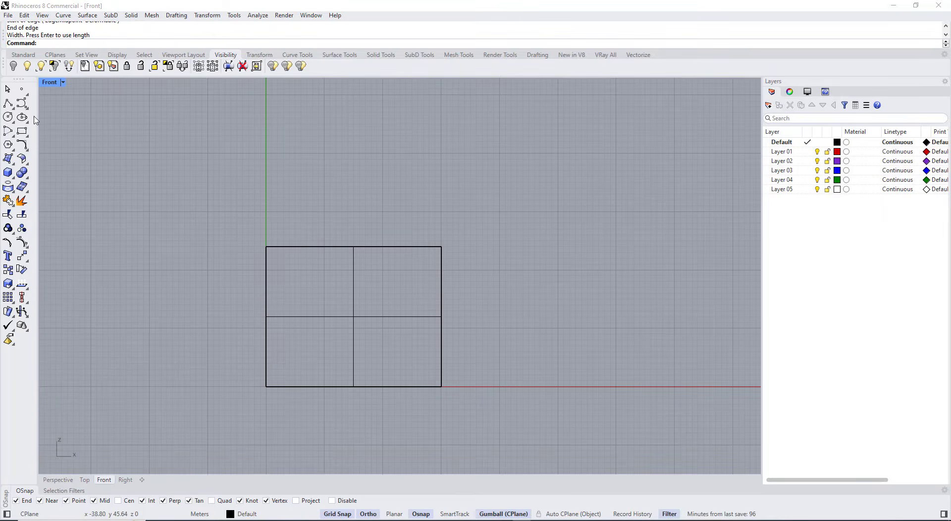
Step: Draw a horizontal polyline at a height of 5 m, extending past both sides of the plane
{"action": "left_click", "coordinate": [10, 104]}
{"action": "left_click", "coordinate": [246, 357]}
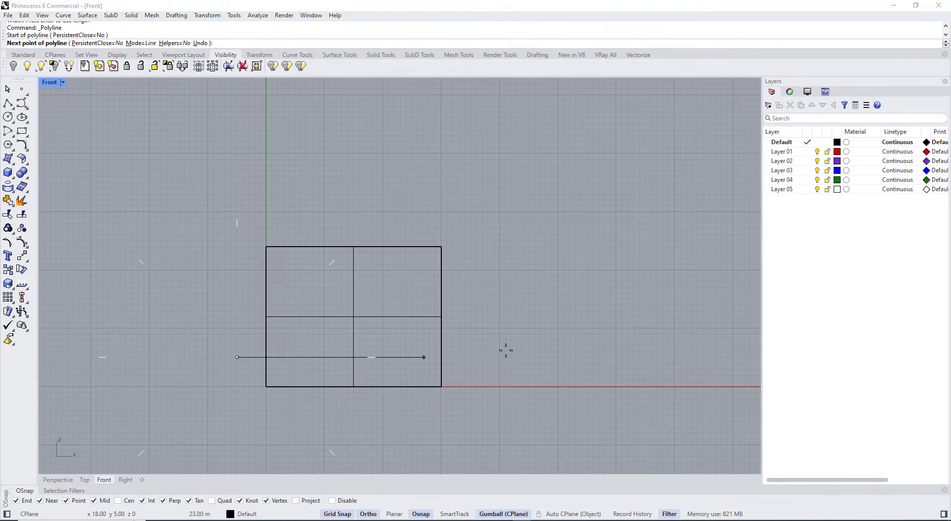
{"action": "left_click", "coordinate": [570, 356]}
{"action": "key", "text": "Return"}
Step: Turn off the surface isocurve display for the plane
{"action": "left_click", "coordinate": [367, 323]}
{"action": "key", "text": "Escape"}
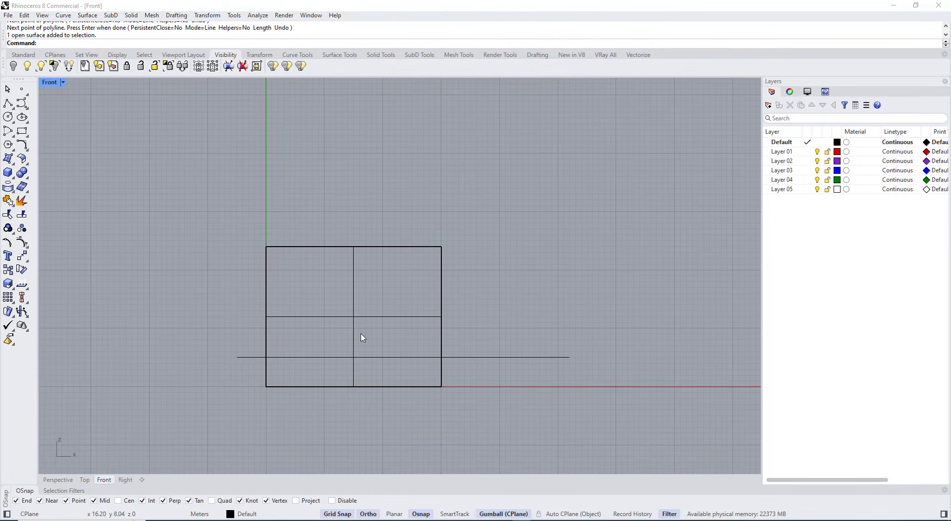
{"action": "left_click", "coordinate": [362, 314]}
{"action": "left_click", "coordinate": [790, 92]}
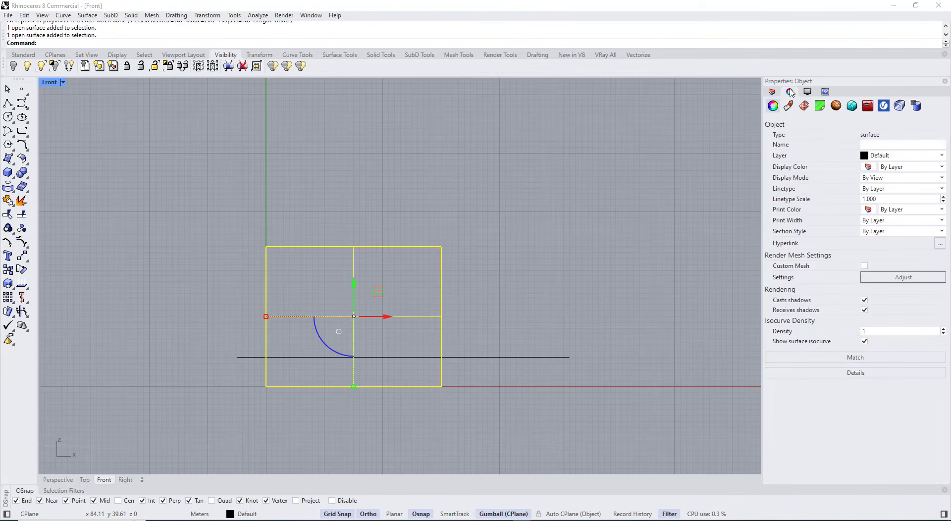
{"action": "left_click", "coordinate": [584, 327]}
Step: Draw a vertical line from the lower horizontal line to the plane's top edge, about 6.5 m from its left side
{"action": "left_click", "coordinate": [13, 107]}
{"action": "scroll", "coordinate": [230, 297], "scroll_direction": "up", "scroll_amount": 2}
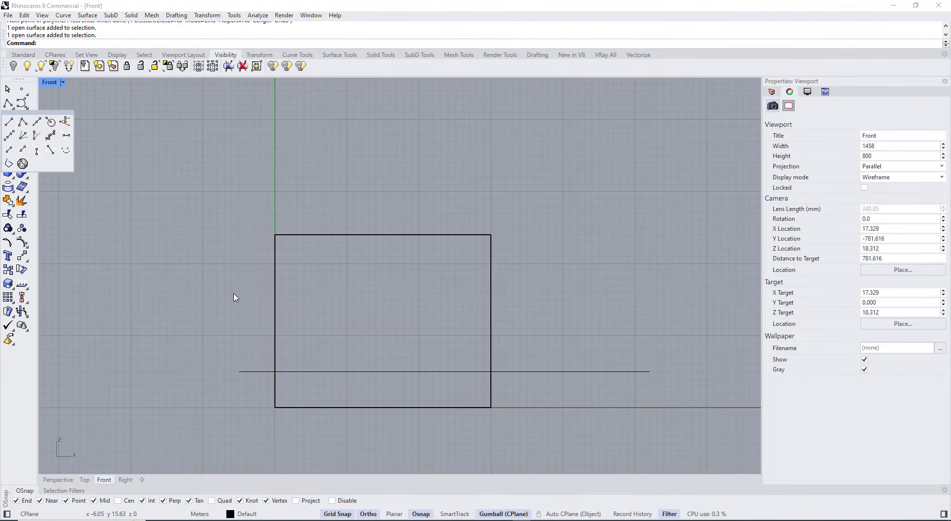
{"action": "left_click", "coordinate": [9, 121]}
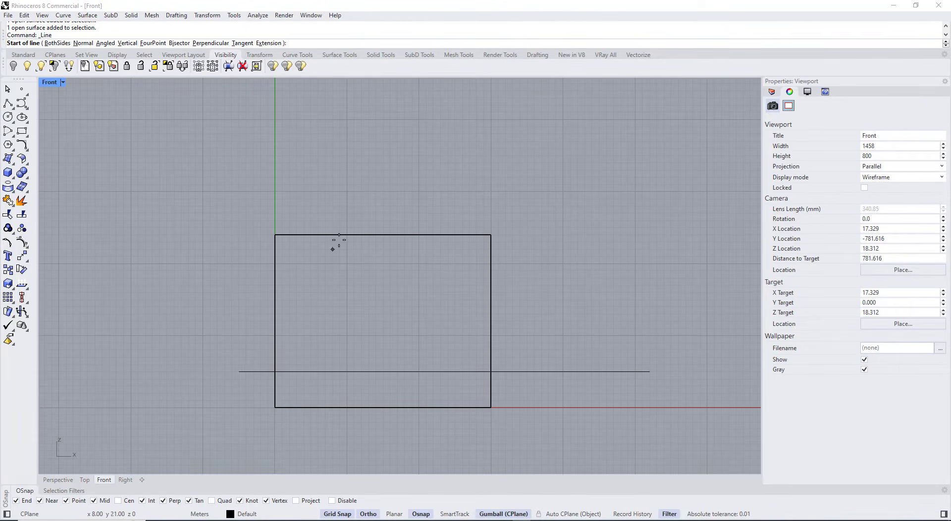
{"action": "left_click", "coordinate": [321, 372]}
{"action": "left_click", "coordinate": [321, 235]}
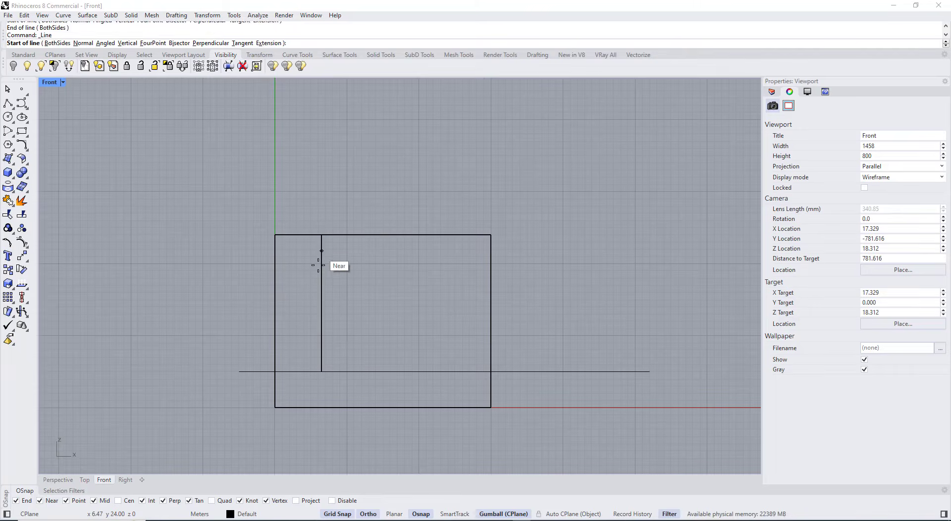
Step: Draw a horizontal line at a height of about 17 m from the plane's left edge to beyond its right edge
{"action": "key", "text": "Return"}
{"action": "left_click", "coordinate": [275, 286]}
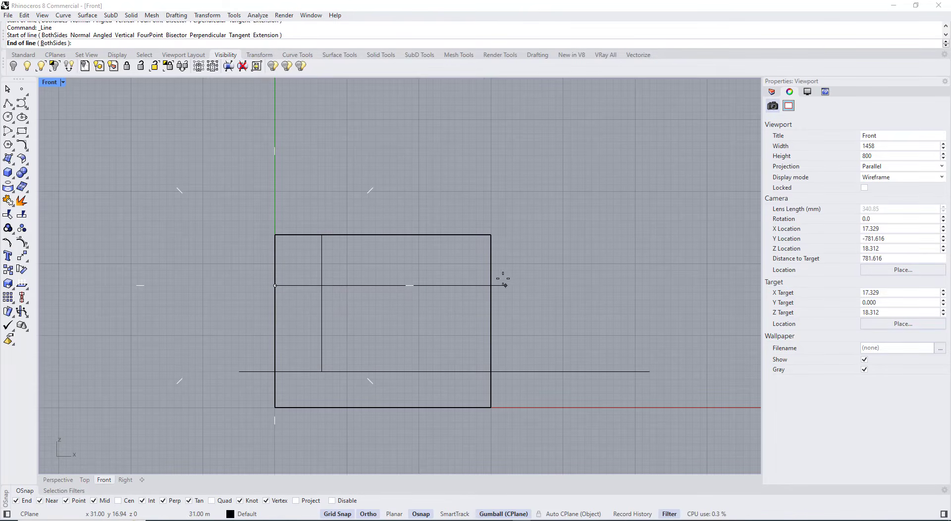
{"action": "left_click", "coordinate": [525, 279]}
{"action": "key", "text": "Return"}
{"action": "key", "text": "Escape"}
Step: Move the top endpoint of the vertical line down onto the upper horizontal line
{"action": "left_click", "coordinate": [322, 262]}
{"action": "left_click_drag", "start_coordinate": [308, 219], "coordinate": [327, 255]}
{"action": "scroll", "coordinate": [323, 264], "scroll_direction": "up", "scroll_amount": 5}
{"action": "type", "text": "M"}
{"action": "key", "text": "BackSpace"}
{"action": "key", "text": "BackSpace"}
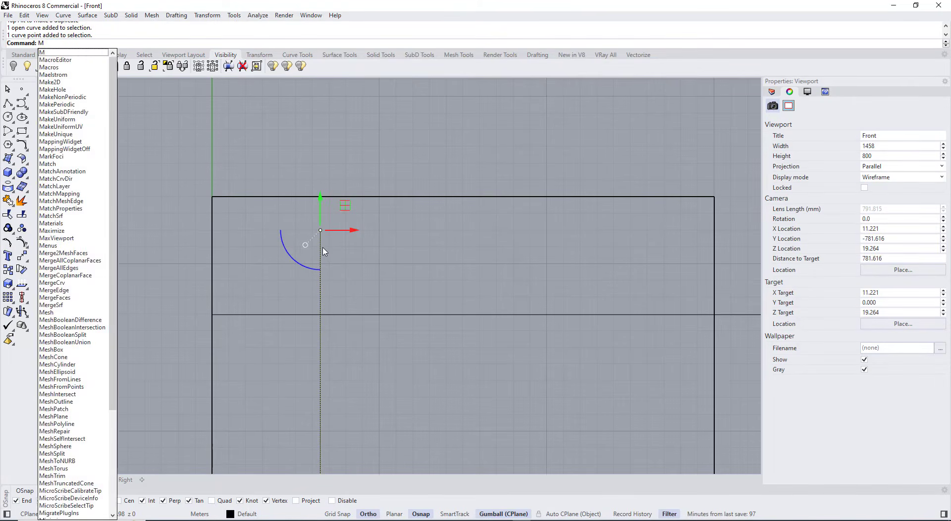
{"action": "key", "text": "Return"}
{"action": "key", "text": "Escape"}
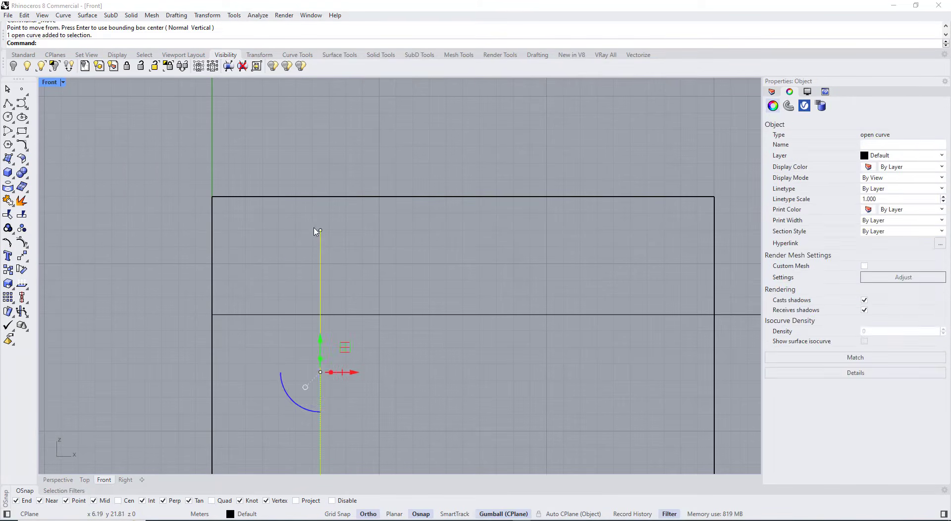
{"action": "key", "text": "Return"}
{"action": "left_click", "coordinate": [320, 231]}
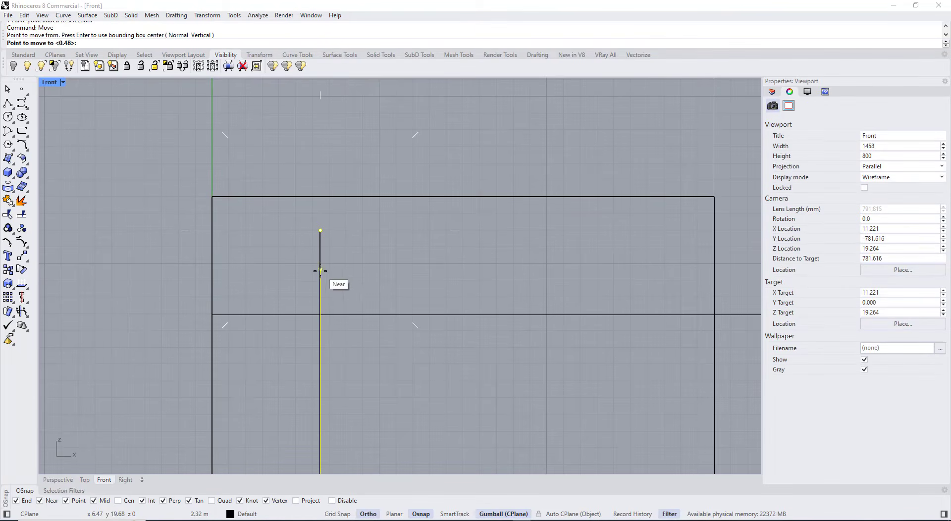
{"action": "left_click", "coordinate": [321, 314]}
{"action": "scroll", "coordinate": [321, 236], "scroll_direction": "down", "scroll_amount": 6}
{"action": "left_click", "coordinate": [322, 242]}
{"action": "key", "text": "Escape"}
{"action": "scroll", "coordinate": [318, 241], "scroll_direction": "up", "scroll_amount": 2}
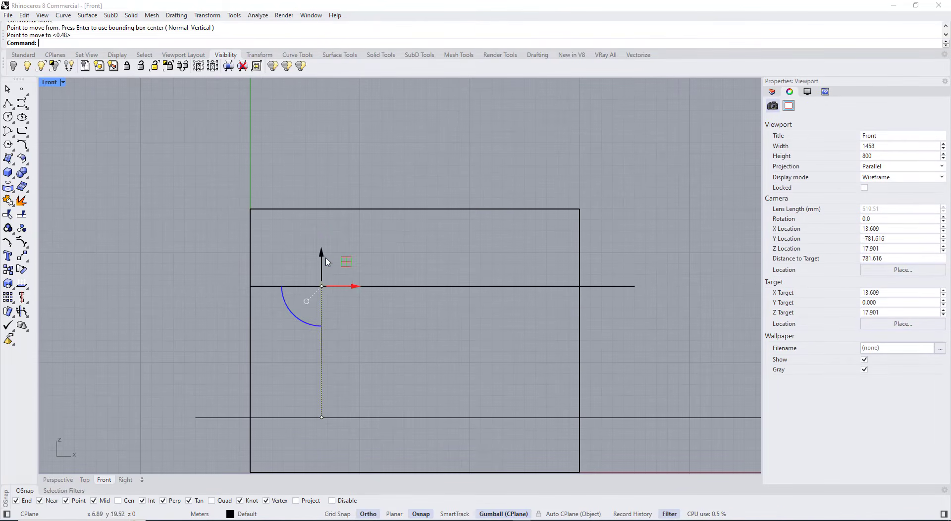
Step: Draw a vertical polyline from the upper horizontal line to the plane's top edge, about 13 m from the left side
{"action": "left_click", "coordinate": [8, 103]}
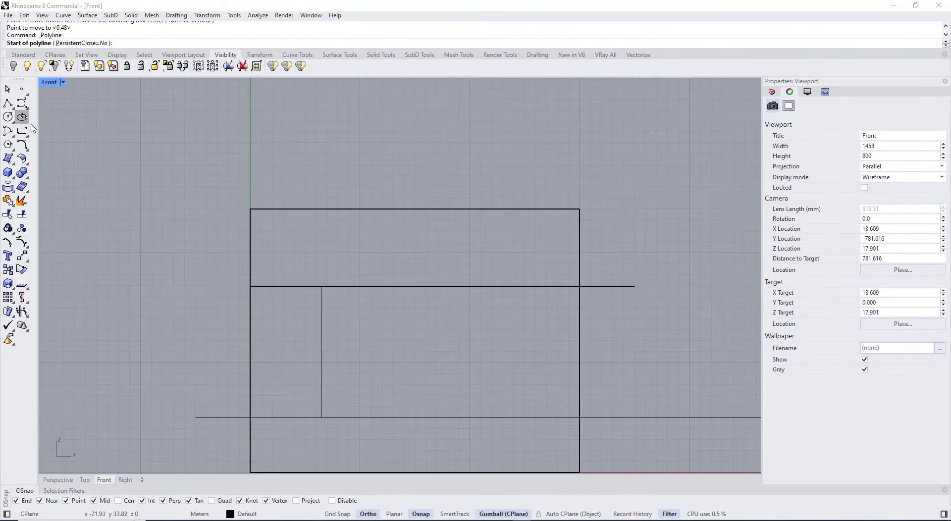
{"action": "left_click", "coordinate": [382, 286]}
{"action": "left_click", "coordinate": [383, 210]}
{"action": "key", "text": "Return"}
{"action": "scroll", "coordinate": [352, 241], "scroll_direction": "down", "scroll_amount": 2}
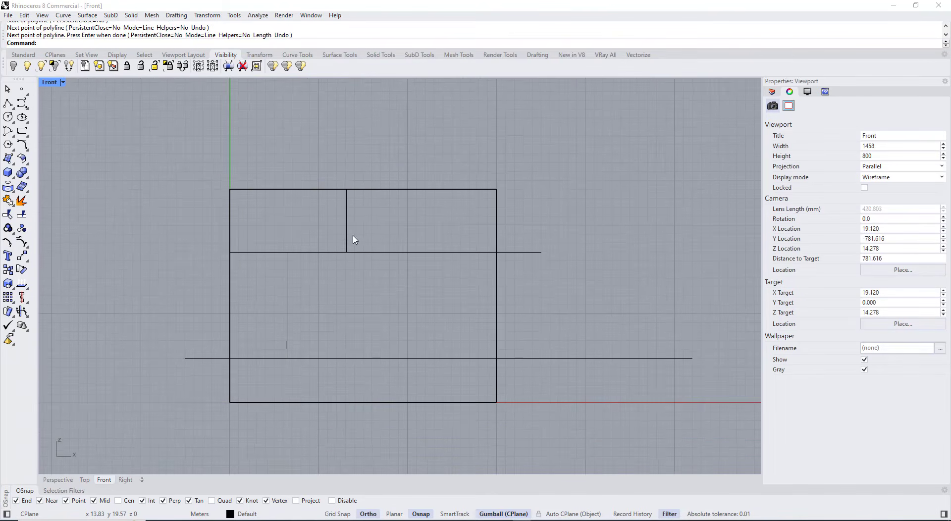
{"action": "scroll", "coordinate": [360, 277], "scroll_direction": "up", "scroll_amount": 2}
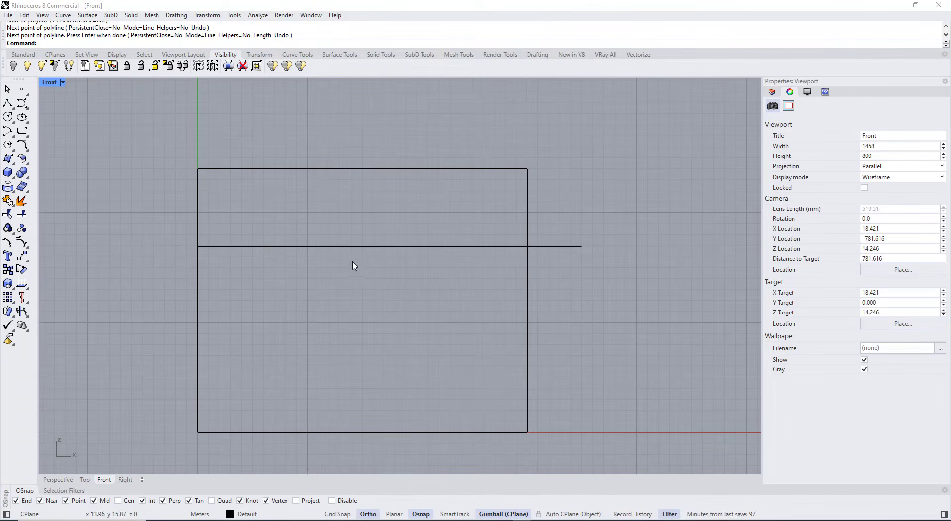
{"action": "key", "text": "Return"}
{"action": "left_click", "coordinate": [268, 299]}
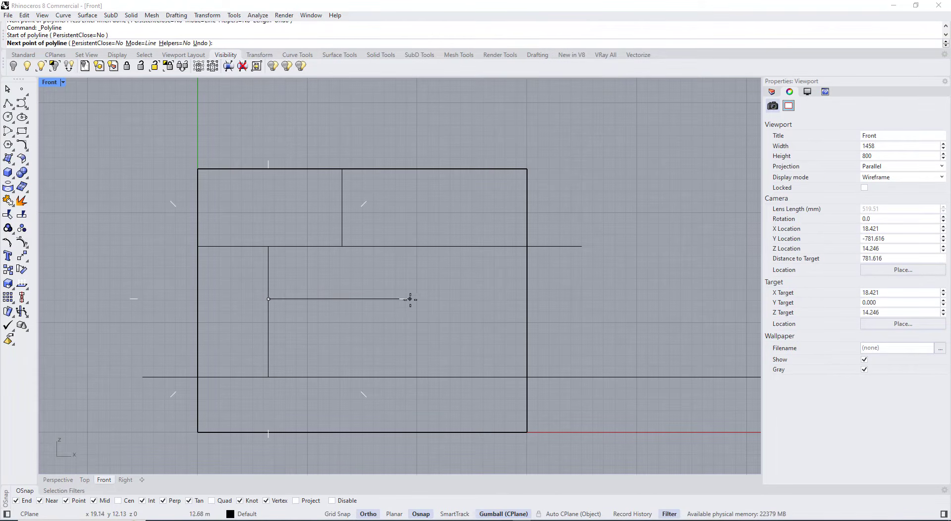
{"action": "key", "text": "Escape"}
Step: Draw a vertical polyline between the two horizontal lines about 23 m from the left side, and continue it to the plane's bottom edge
{"action": "key", "text": "Return"}
{"action": "left_click", "coordinate": [447, 246]}
{"action": "left_click", "coordinate": [447, 377]}
{"action": "key", "text": "Return"}
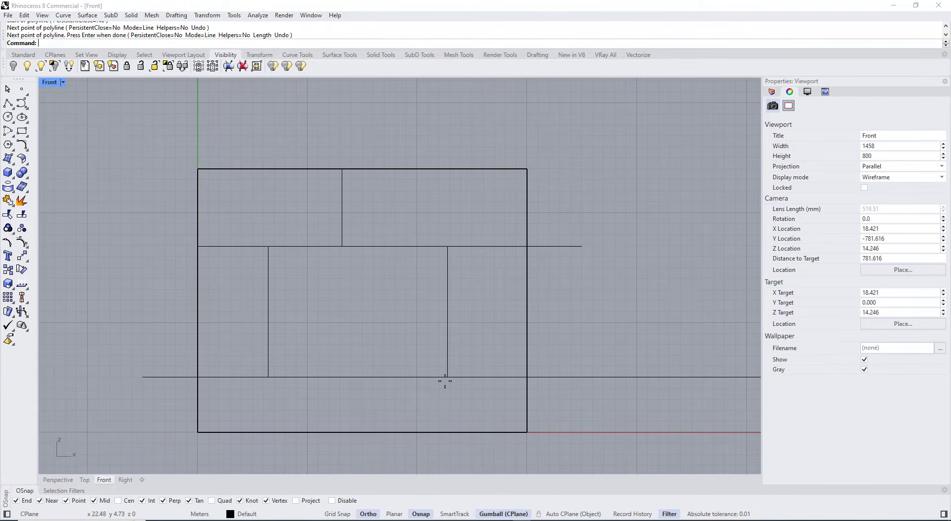
{"action": "key", "text": "Return"}
{"action": "right_click_drag", "start_coordinate": [441, 381], "coordinate": [443, 362]}
{"action": "left_click", "coordinate": [449, 357]}
{"action": "left_click", "coordinate": [450, 412]}
{"action": "key", "text": "Return"}
Step: Connect the midpoints of the two middle verticals with a horizontal polyline, and draw a vertical divider from it to the upper horizontal line
{"action": "key", "text": "Return"}
{"action": "left_click", "coordinate": [270, 292]}
{"action": "left_click", "coordinate": [449, 292]}
{"action": "key", "text": "Return"}
{"action": "key", "text": "Return"}
{"action": "left_click", "coordinate": [392, 227]}
{"action": "left_click", "coordinate": [391, 292]}
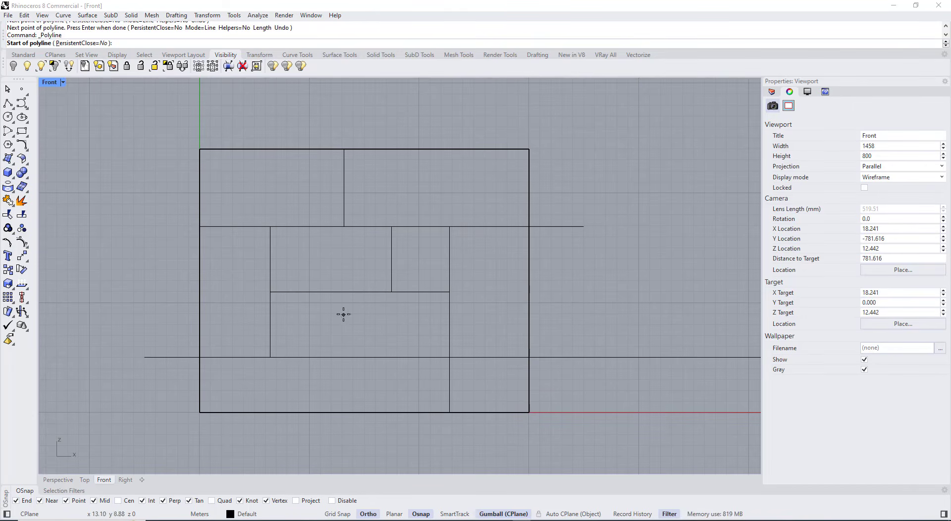
Step: Draw a vertical divider from the short middle horizontal to the lower horizontal line, and continue it to the plane's bottom edge
{"action": "key", "text": "Return"}
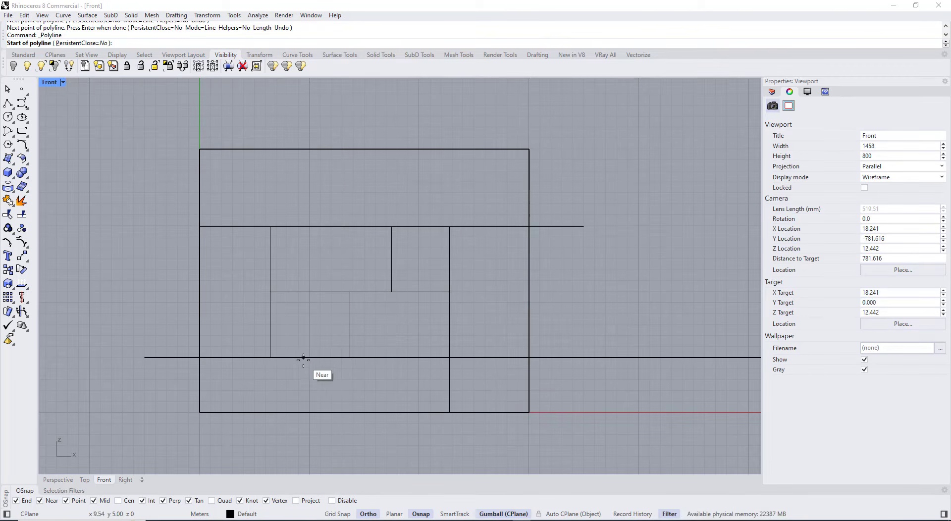
{"action": "left_click", "coordinate": [350, 357]}
{"action": "left_click", "coordinate": [350, 412]}
{"action": "key", "text": "Return"}
{"action": "scroll", "coordinate": [351, 342], "scroll_direction": "down", "scroll_amount": 4}
{"action": "scroll", "coordinate": [405, 303], "scroll_direction": "up", "scroll_amount": 2}
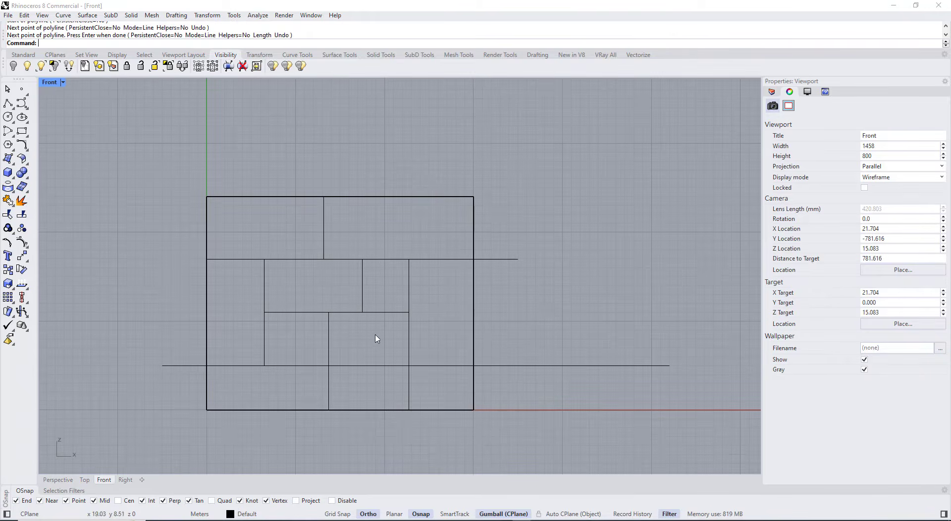
Step: Draw a horizontal polyline to the plane's right edge from the midpoint of a temporary vertical between the middle and lower horizontals, and delete that vertical
{"action": "key", "text": "Return"}
{"action": "scroll", "coordinate": [394, 321], "scroll_direction": "up", "scroll_amount": 4}
{"action": "left_click", "coordinate": [385, 345]}
{"action": "left_click", "coordinate": [509, 345]}
{"action": "key", "text": "Return"}
{"action": "left_click", "coordinate": [385, 350]}
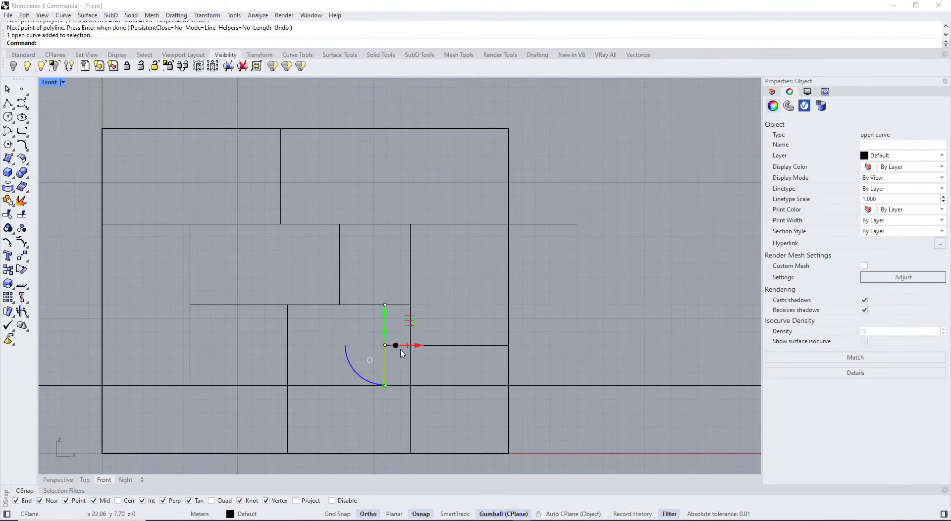
{"action": "key", "text": "Delete"}
Step: Shorten the new horizontal's inner end and the lower horizontal's right end so each stops just past the rightmost vertical divider
{"action": "left_click_drag", "start_coordinate": [401, 345], "coordinate": [418, 346]}
{"action": "scroll", "coordinate": [433, 358], "scroll_direction": "down", "scroll_amount": 8}
{"action": "left_click_drag", "start_coordinate": [614, 370], "coordinate": [447, 370]}
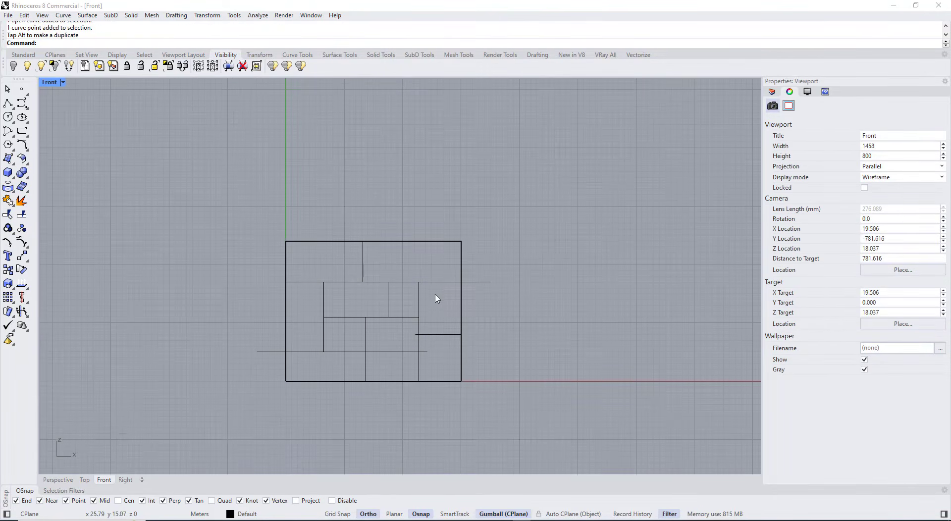
{"action": "scroll", "coordinate": [385, 316], "scroll_direction": "up", "scroll_amount": 2}
{"action": "left_click", "coordinate": [474, 205]}
{"action": "scroll", "coordinate": [555, 293], "scroll_direction": "down", "scroll_amount": 4}
{"action": "left_click", "coordinate": [553, 292]}
{"action": "scroll", "coordinate": [459, 291], "scroll_direction": "up", "scroll_amount": 4}
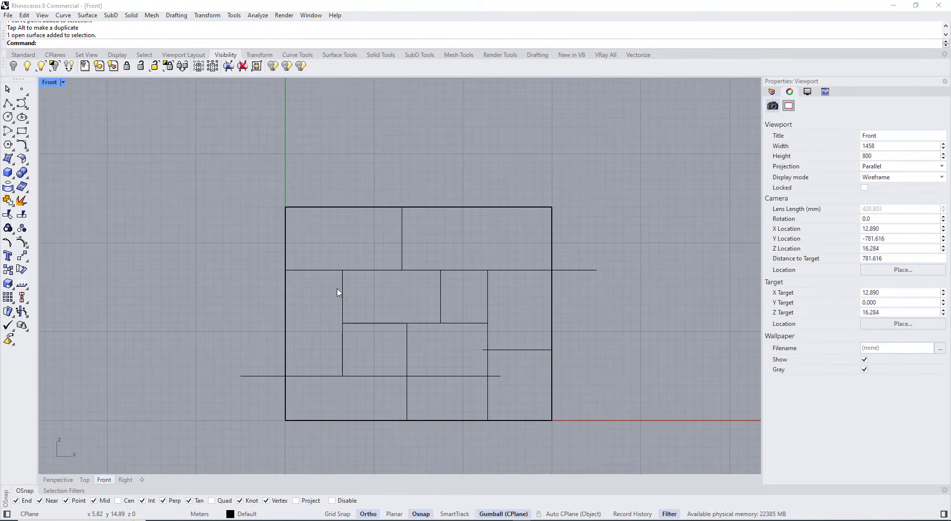
{"action": "scroll", "coordinate": [349, 283], "scroll_direction": "down", "scroll_amount": 4}
{"action": "scroll", "coordinate": [427, 237], "scroll_direction": "up", "scroll_amount": 4}
{"action": "left_click", "coordinate": [427, 223]}
{"action": "left_click", "coordinate": [392, 193]}
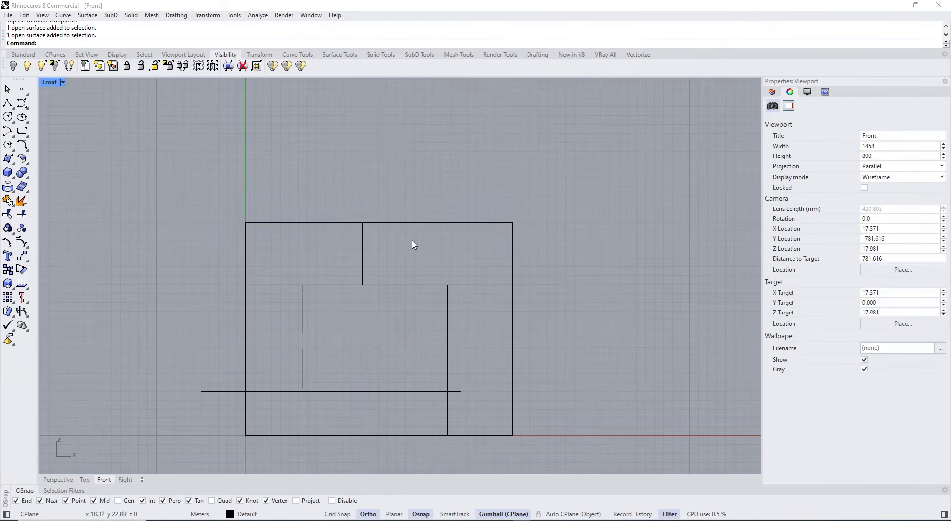
{"action": "left_click", "coordinate": [417, 223]}
{"action": "left_click", "coordinate": [420, 265]}
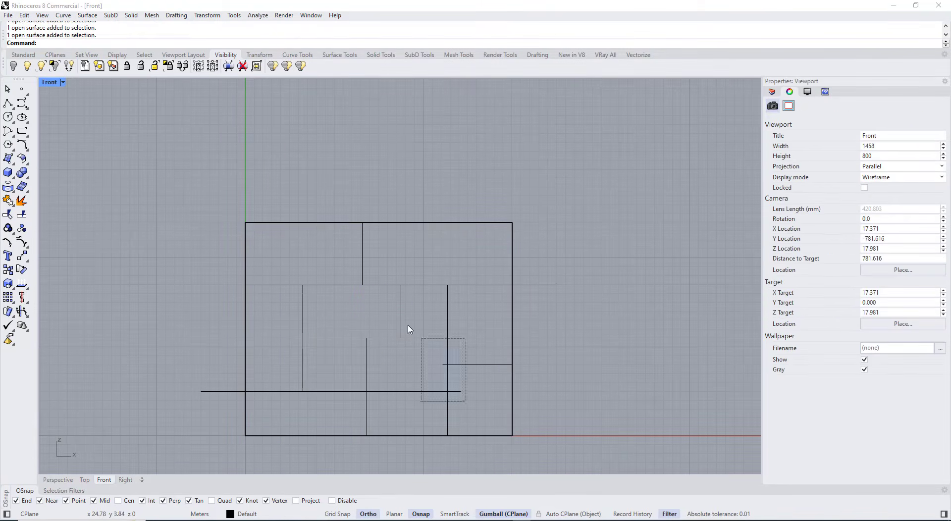
Step: Split the facade plane using all the drawn divider polylines as cutting objects
{"action": "left_click_drag", "start_coordinate": [410, 329], "coordinate": [406, 326]}
{"action": "left_click", "coordinate": [489, 386]}
{"action": "key", "text": "Return"}
{"action": "left_click", "coordinate": [406, 223]}
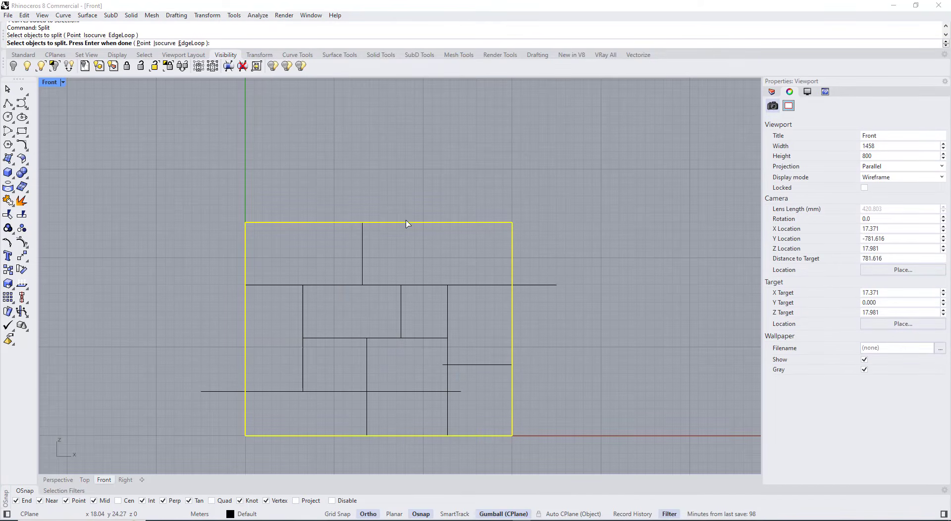
{"action": "key", "text": "Return"}
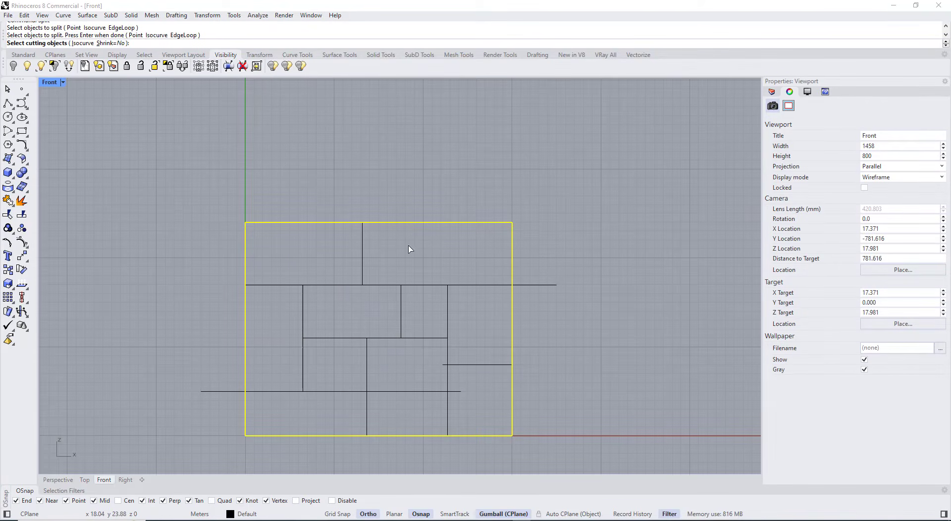
{"action": "left_click_drag", "start_coordinate": [434, 369], "coordinate": [297, 265]}
{"action": "key", "text": "Return"}
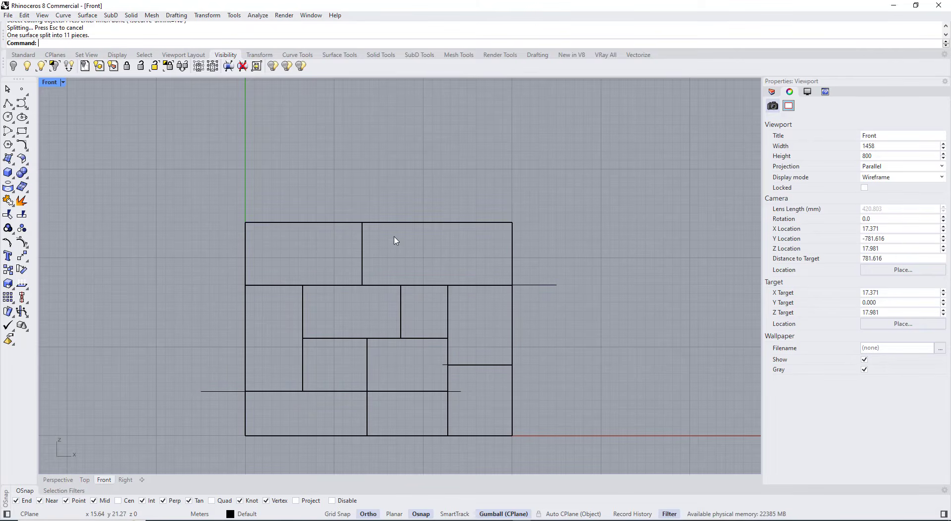
Step: Switch to the Perspective view and check the split facade panels individually
{"action": "double_click", "coordinate": [49, 83]}
{"action": "double_click", "coordinate": [414, 86]}
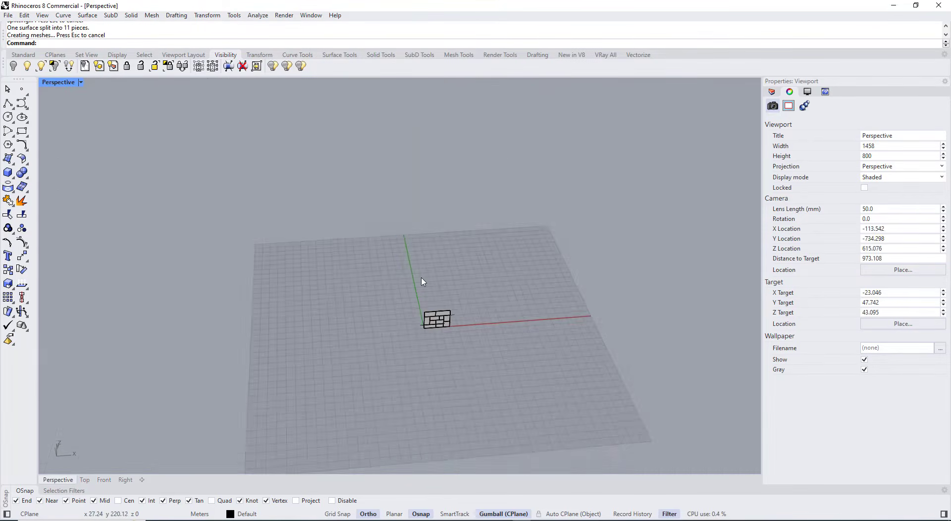
{"action": "right_click_drag", "start_coordinate": [421, 277], "coordinate": [466, 304]}
{"action": "left_click", "coordinate": [535, 277]}
{"action": "scroll", "coordinate": [534, 299], "scroll_direction": "up", "scroll_amount": 7}
{"action": "left_click", "coordinate": [559, 317]}
{"action": "left_click", "coordinate": [552, 380]}
{"action": "left_click", "coordinate": [496, 364]}
{"action": "left_click", "coordinate": [500, 315]}
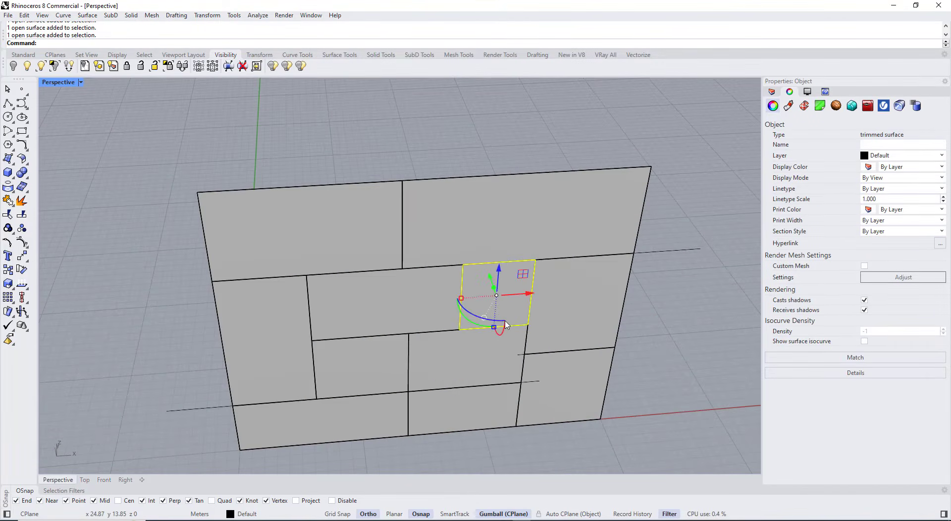
{"action": "left_click", "coordinate": [421, 312]}
{"action": "left_click", "coordinate": [377, 371]}
{"action": "left_click", "coordinate": [296, 387]}
{"action": "scroll", "coordinate": [400, 318], "scroll_direction": "down", "scroll_amount": 6}
{"action": "right_click_drag", "start_coordinate": [403, 322], "coordinate": [453, 332]}
{"action": "left_click", "coordinate": [508, 450]}
{"action": "scroll", "coordinate": [421, 337], "scroll_direction": "up", "scroll_amount": 5}
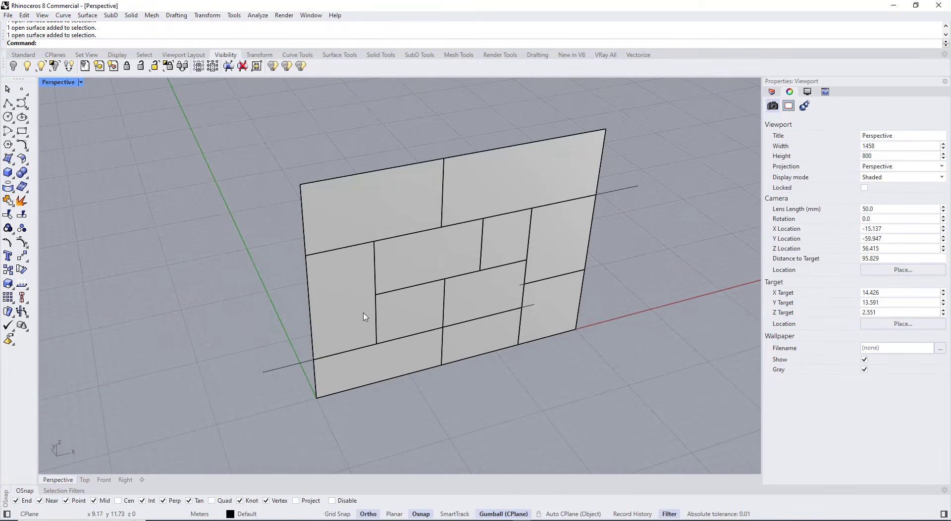
Step: Select all the facade panels and extrude them together toward the front into solid blocks
{"action": "left_click", "coordinate": [352, 299]}
{"action": "left_click", "coordinate": [374, 223], "text": "shift"}
{"action": "left_click", "coordinate": [429, 254], "text": "shift"}
{"action": "left_click", "coordinate": [485, 201], "text": "shift"}
{"action": "left_click", "coordinate": [554, 269], "text": "shift"}
{"action": "left_click", "coordinate": [550, 302], "text": "shift"}
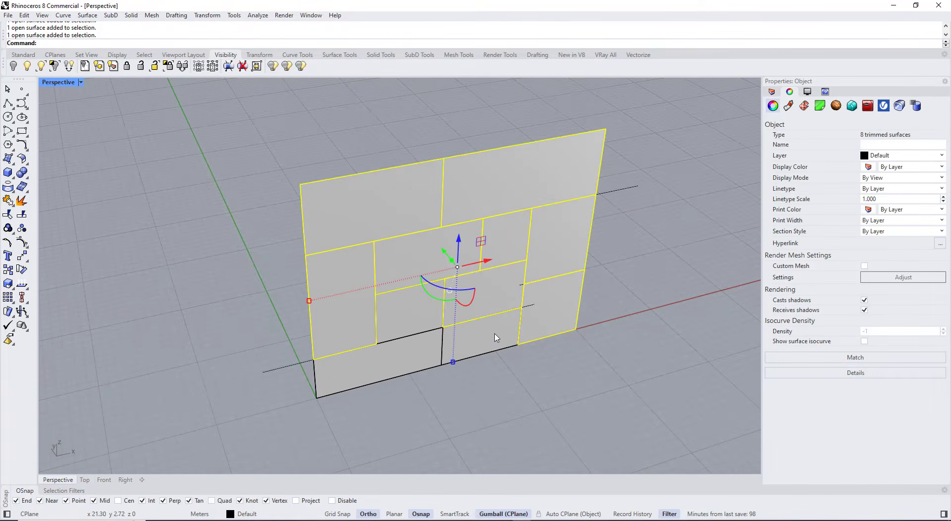
{"action": "left_click", "coordinate": [494, 334], "text": "shift"}
{"action": "left_click", "coordinate": [413, 343], "text": "shift"}
{"action": "scroll", "coordinate": [415, 347], "scroll_direction": "down", "scroll_amount": 3}
{"action": "right_click_drag", "start_coordinate": [415, 348], "coordinate": [465, 342]}
{"action": "scroll", "coordinate": [473, 267], "scroll_direction": "up", "scroll_amount": 5}
{"action": "left_click_drag", "start_coordinate": [463, 264], "coordinate": [530, 319]}
{"action": "key", "text": "Escape"}
Step: Relocate the gumball to the upper-left corner of the top-left block's front face and scale the face down toward that corner
{"action": "scroll", "coordinate": [401, 227], "scroll_direction": "down", "scroll_amount": 7}
{"action": "right_click_drag", "start_coordinate": [426, 231], "coordinate": [406, 305]}
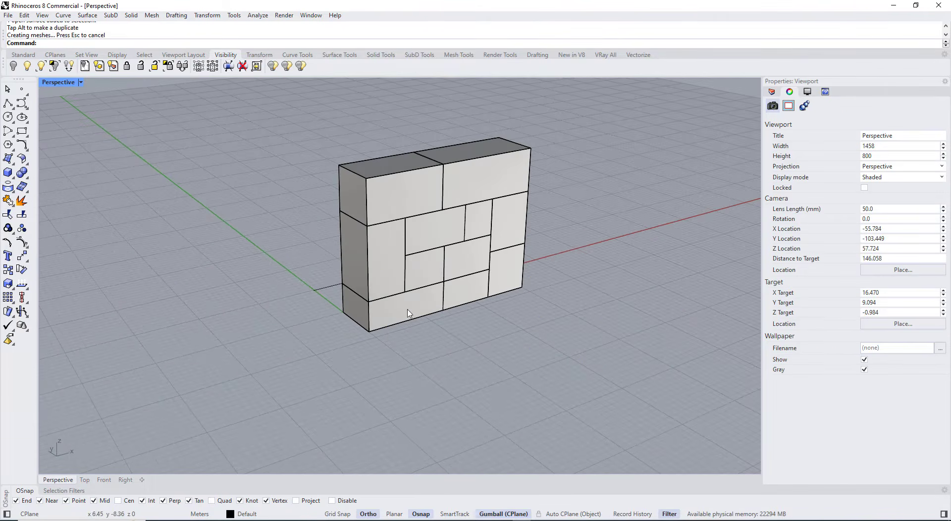
{"action": "scroll", "coordinate": [396, 204], "scroll_direction": "up", "scroll_amount": 3}
{"action": "scroll", "coordinate": [377, 209], "scroll_direction": "up", "scroll_amount": 2}
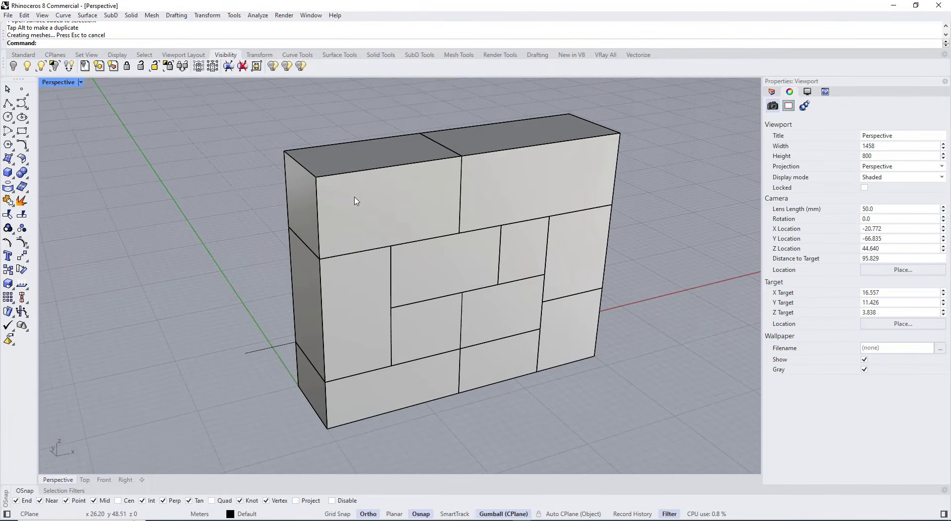
{"action": "left_click", "coordinate": [355, 201], "text": "ctrl+shift"}
{"action": "scroll", "coordinate": [355, 198], "scroll_direction": "up", "scroll_amount": 5}
{"action": "double_click", "coordinate": [429, 227]}
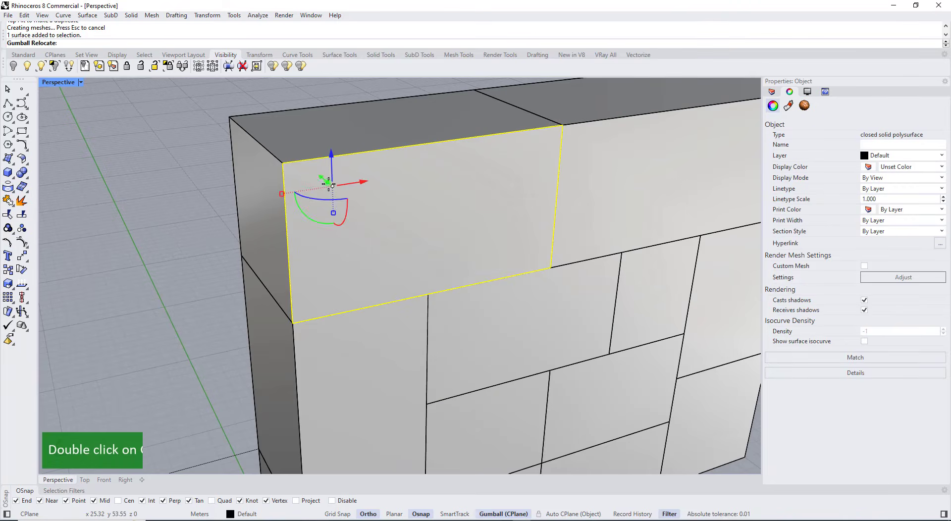
{"action": "left_click", "coordinate": [284, 163]}
{"action": "scroll", "coordinate": [328, 235], "scroll_direction": "down", "scroll_amount": 3}
{"action": "left_click_drag", "start_coordinate": [180, 203], "coordinate": [230, 200]}
{"action": "left_click", "coordinate": [202, 239]}
{"action": "scroll", "coordinate": [203, 239], "scroll_direction": "down", "scroll_amount": 7}
{"action": "right_click_drag", "start_coordinate": [223, 266], "coordinate": [277, 240]}
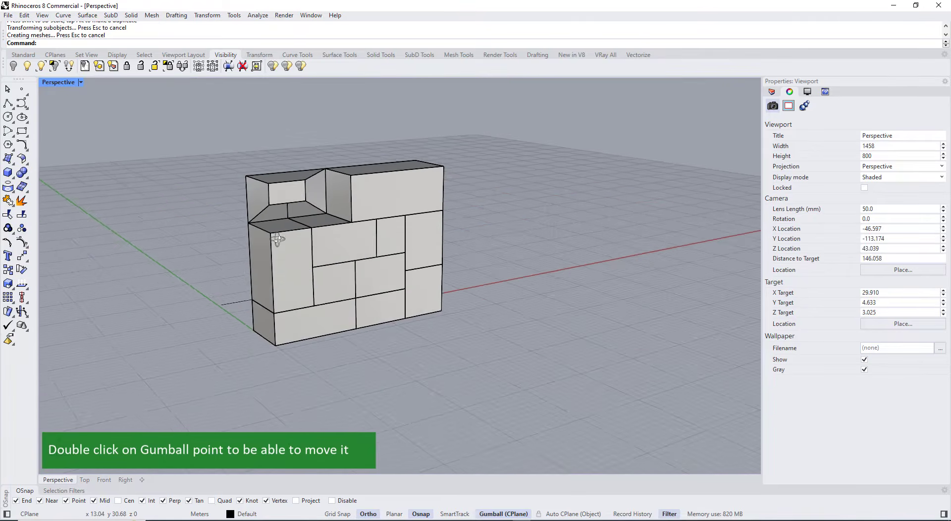
Step: Relocate the gumball to the upper-right corner of the top-right block's front face and scale the face down toward that corner
{"action": "scroll", "coordinate": [347, 223], "scroll_direction": "up", "scroll_amount": 2}
{"action": "left_click", "coordinate": [392, 208]}
{"action": "scroll", "coordinate": [394, 209], "scroll_direction": "up", "scroll_amount": 3}
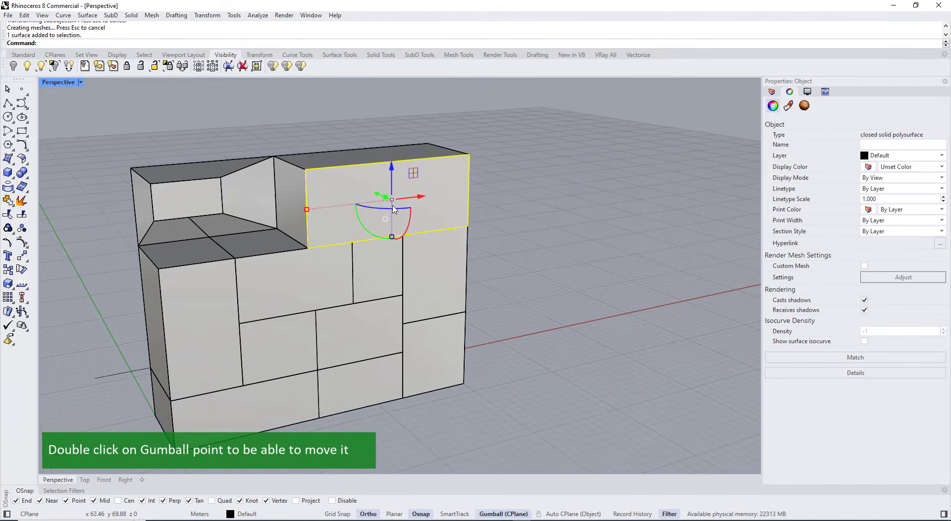
{"action": "double_click", "coordinate": [393, 200]}
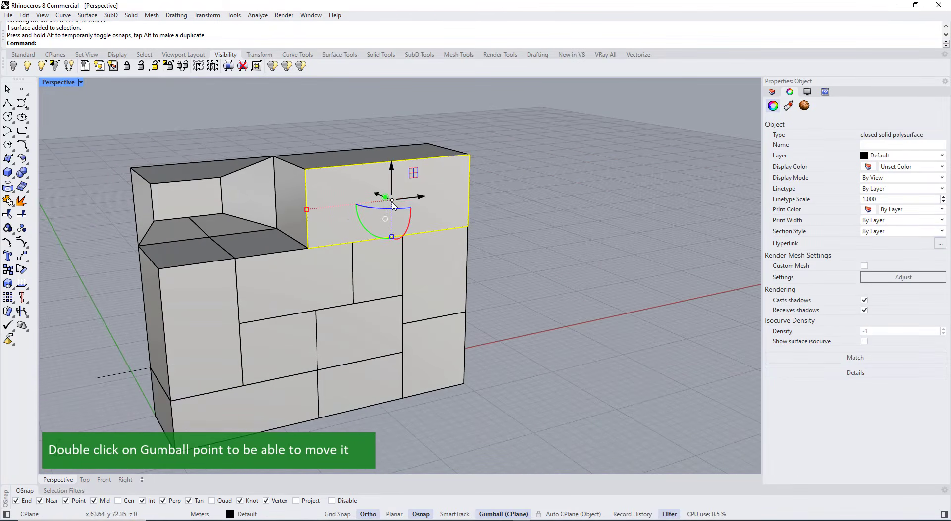
{"action": "left_click_drag", "start_coordinate": [391, 201], "coordinate": [470, 155]}
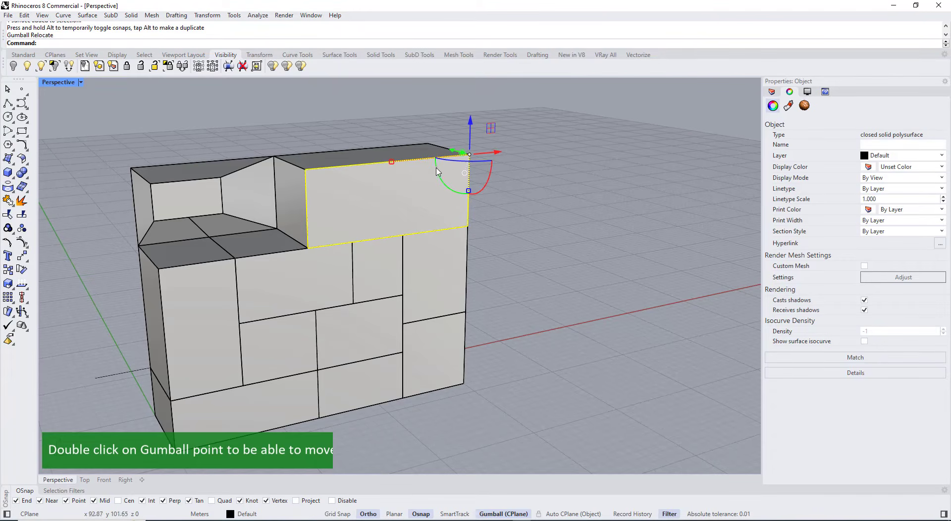
{"action": "left_click_drag", "start_coordinate": [392, 161], "coordinate": [433, 160]}
{"action": "left_click", "coordinate": [487, 221]}
{"action": "scroll", "coordinate": [495, 275], "scroll_direction": "down", "scroll_amount": 5}
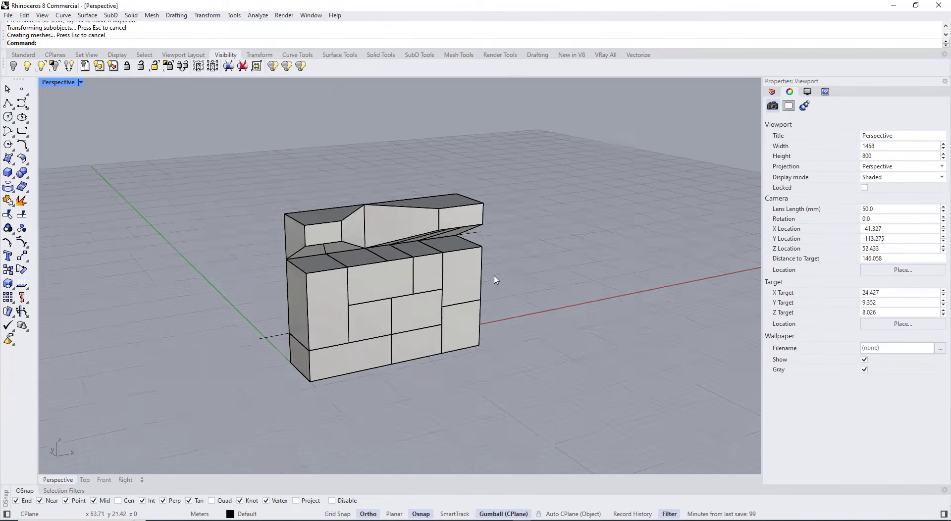
{"action": "right_click_drag", "start_coordinate": [495, 278], "coordinate": [463, 263]}
{"action": "scroll", "coordinate": [330, 265], "scroll_direction": "up", "scroll_amount": 4}
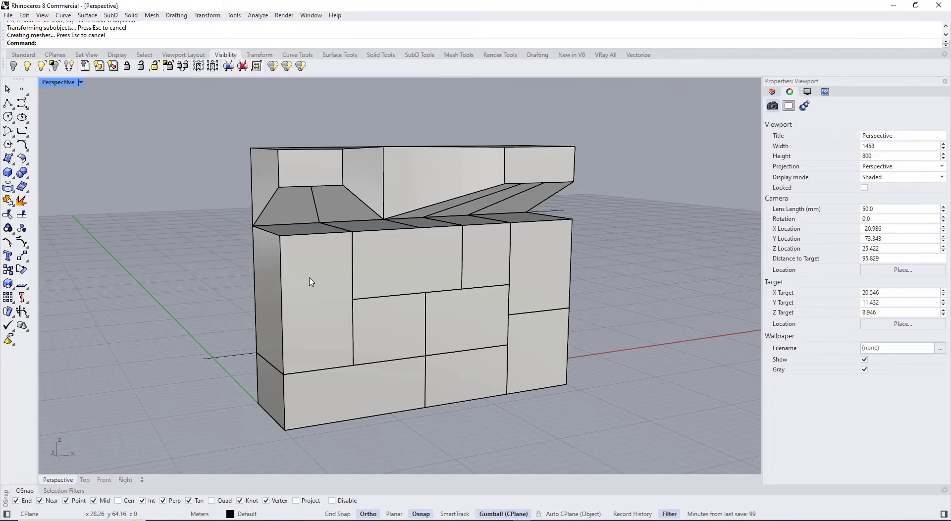
{"action": "left_click", "coordinate": [311, 282], "text": "ctrl+shift"}
{"action": "scroll", "coordinate": [313, 280], "scroll_direction": "down", "scroll_amount": 3}
{"action": "right_click_drag", "start_coordinate": [317, 372], "coordinate": [320, 395]}
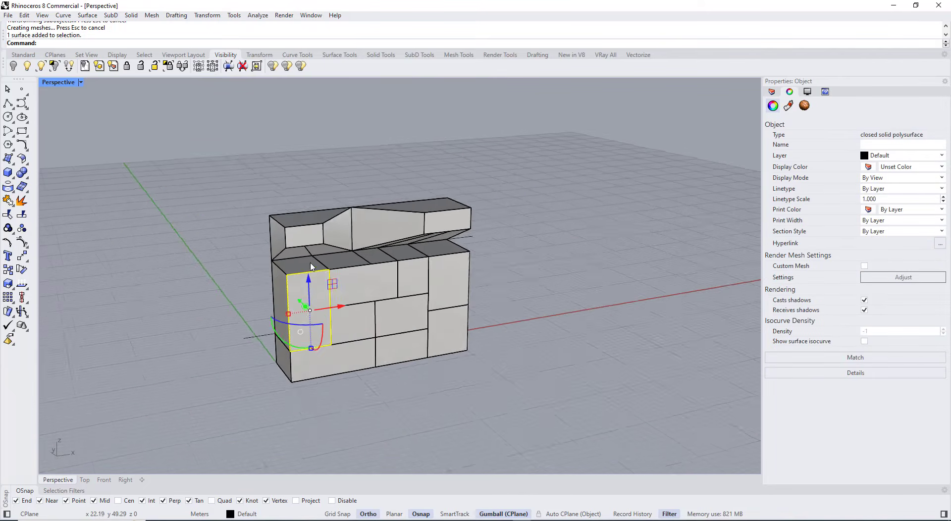
{"action": "scroll", "coordinate": [317, 293], "scroll_direction": "up", "scroll_amount": 2}
{"action": "left_click", "coordinate": [463, 402]}
{"action": "right_click_drag", "start_coordinate": [463, 402], "coordinate": [457, 378]}
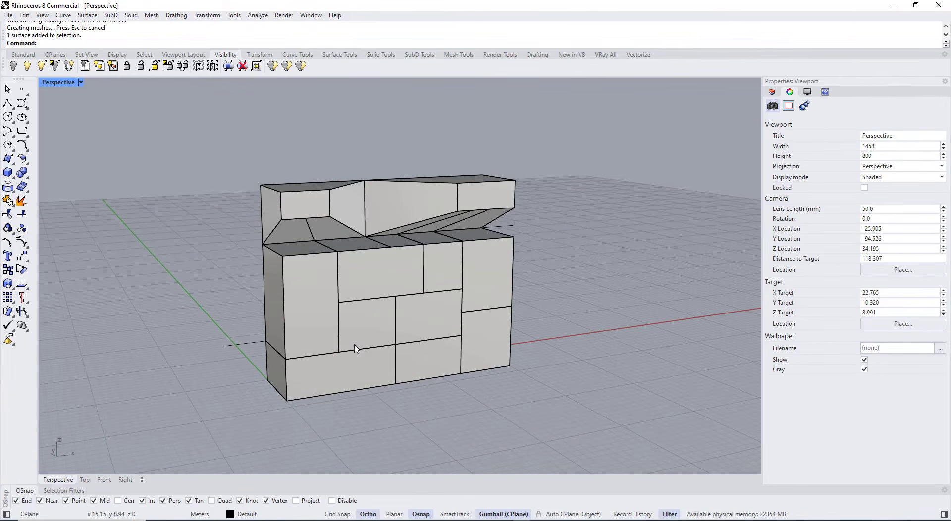
{"action": "right_click_drag", "start_coordinate": [415, 405], "coordinate": [411, 346]}
{"action": "scroll", "coordinate": [316, 205], "scroll_direction": "up", "scroll_amount": 4}
{"action": "left_click", "coordinate": [316, 197]}
{"action": "scroll", "coordinate": [309, 186], "scroll_direction": "up", "scroll_amount": 6}
{"action": "key", "text": "Escape"}
Step: Merge the coplanar faces of the tapered top-left block with MergeAllCoplanarFaces
{"action": "scroll", "coordinate": [306, 185], "scroll_direction": "down", "scroll_amount": 4}
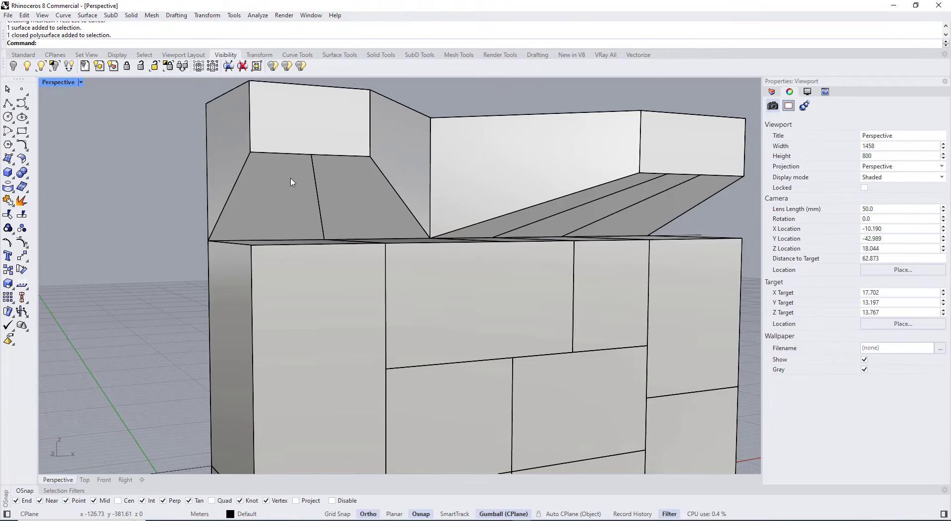
{"action": "scroll", "coordinate": [318, 224], "scroll_direction": "down", "scroll_amount": 3}
{"action": "scroll", "coordinate": [312, 222], "scroll_direction": "up", "scroll_amount": 4}
{"action": "left_click", "coordinate": [308, 223]}
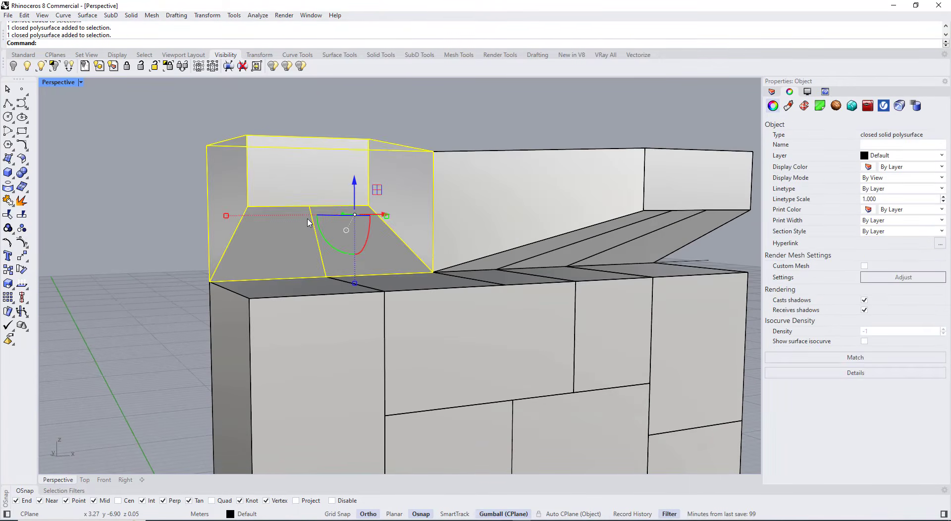
{"action": "type", "text": "Merge2MeshFaces"}
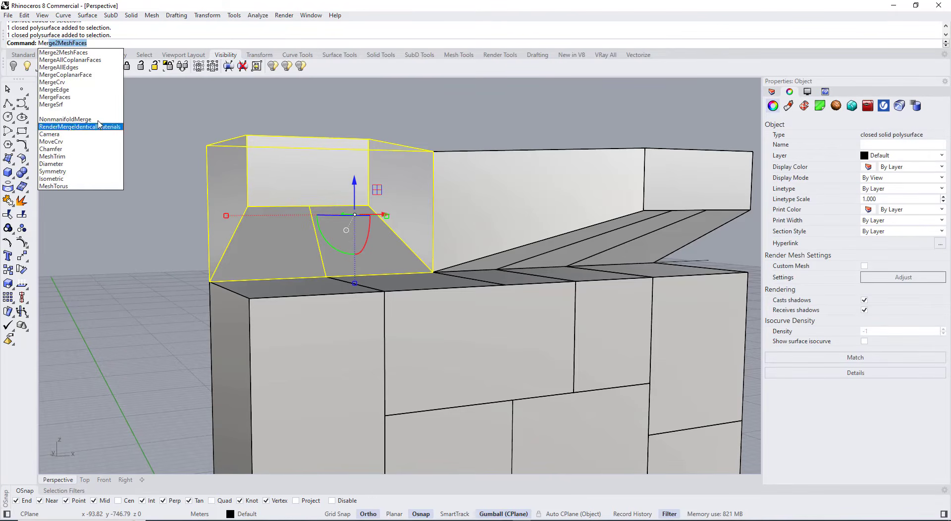
{"action": "left_click", "coordinate": [98, 73]}
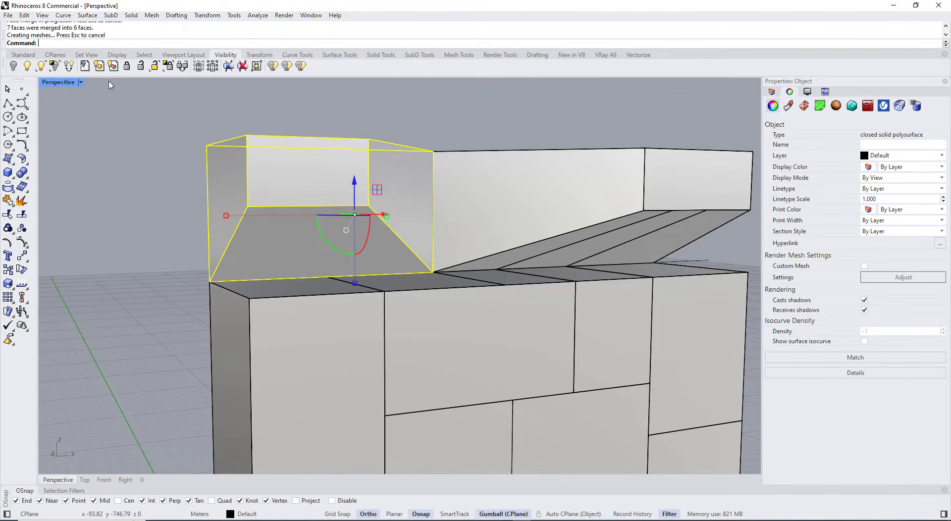
Step: Merge the coplanar faces of the tapered top-right block with MergeAllCoplanarFaces
{"action": "scroll", "coordinate": [269, 226], "scroll_direction": "down", "scroll_amount": 4}
{"action": "scroll", "coordinate": [322, 233], "scroll_direction": "up", "scroll_amount": 2}
{"action": "left_click", "coordinate": [431, 219]}
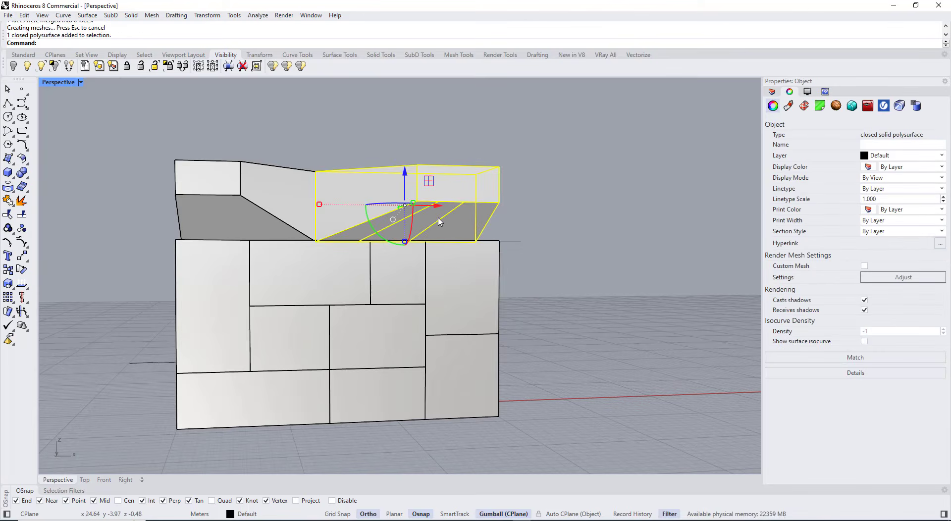
{"action": "scroll", "coordinate": [377, 223], "scroll_direction": "up", "scroll_amount": 3}
{"action": "key", "text": "Escape"}
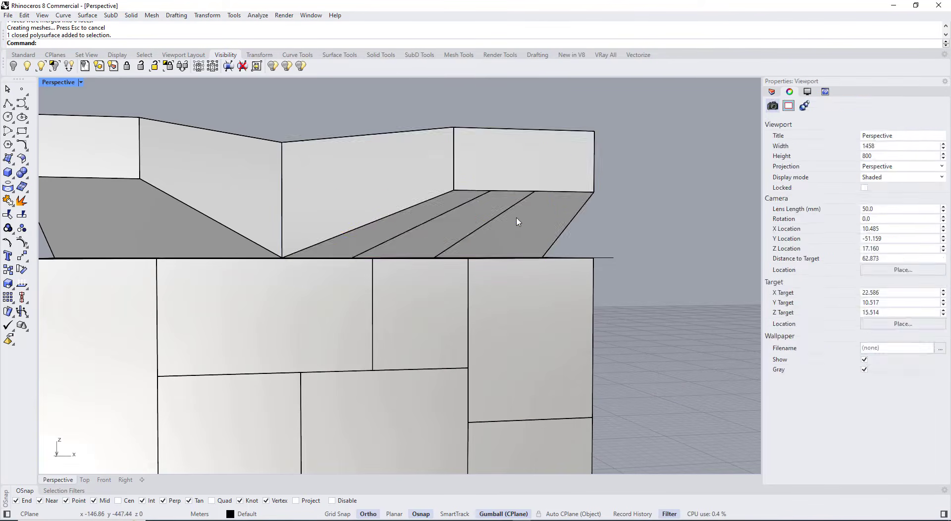
{"action": "left_click", "coordinate": [496, 219]}
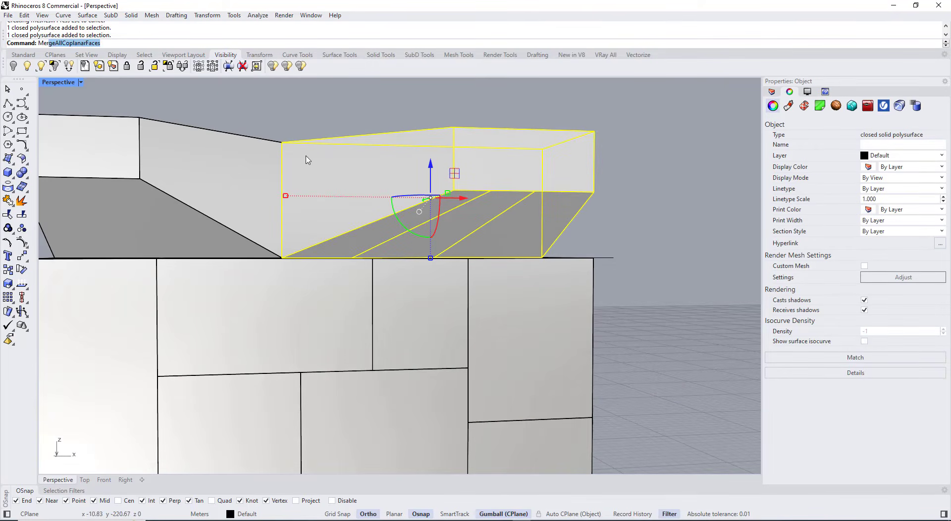
{"action": "type", "text": "Mer"}
{"action": "key", "text": "Return"}
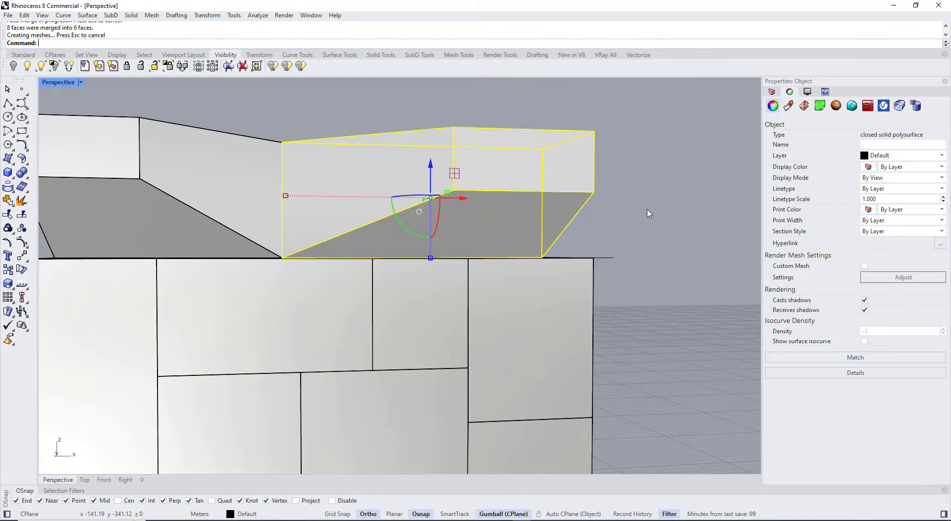
{"action": "left_click", "coordinate": [650, 213]}
Step: Merge the coplanar faces of all eight blocks below the top pair with MergeAllCoplanarFaces
{"action": "scroll", "coordinate": [644, 216], "scroll_direction": "down", "scroll_amount": 6}
{"action": "right_click_drag", "start_coordinate": [513, 257], "coordinate": [503, 276]}
{"action": "scroll", "coordinate": [599, 292], "scroll_direction": "up", "scroll_amount": 2}
{"action": "right_click_drag", "start_coordinate": [597, 293], "coordinate": [560, 309], "text": "shift"}
{"action": "left_click", "coordinate": [343, 274]}
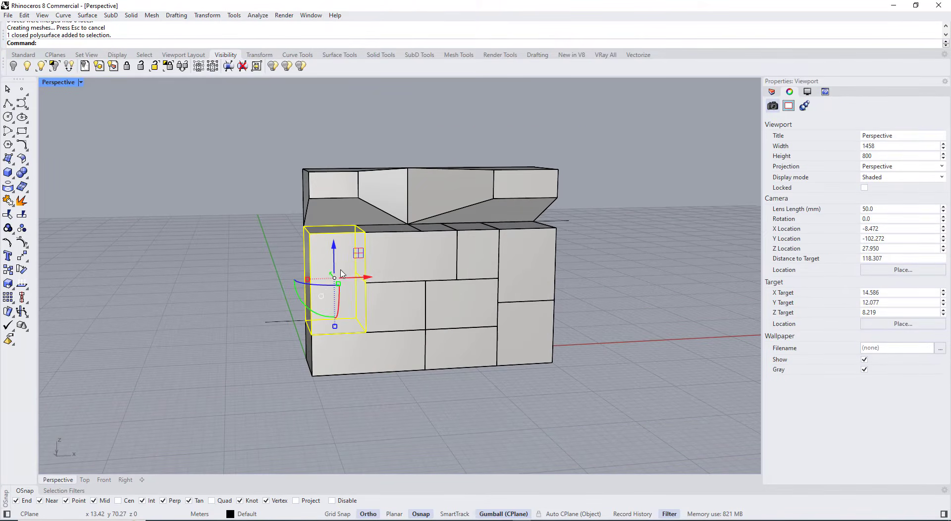
{"action": "left_click", "coordinate": [417, 260], "text": "shift"}
{"action": "left_click", "coordinate": [500, 258], "text": "shift"}
{"action": "left_click", "coordinate": [482, 257], "text": "shift"}
{"action": "left_click", "coordinate": [518, 270], "text": "shift"}
{"action": "left_click", "coordinate": [514, 322], "text": "shift"}
{"action": "left_click", "coordinate": [468, 312], "text": "shift"}
{"action": "left_click", "coordinate": [456, 345], "text": "shift"}
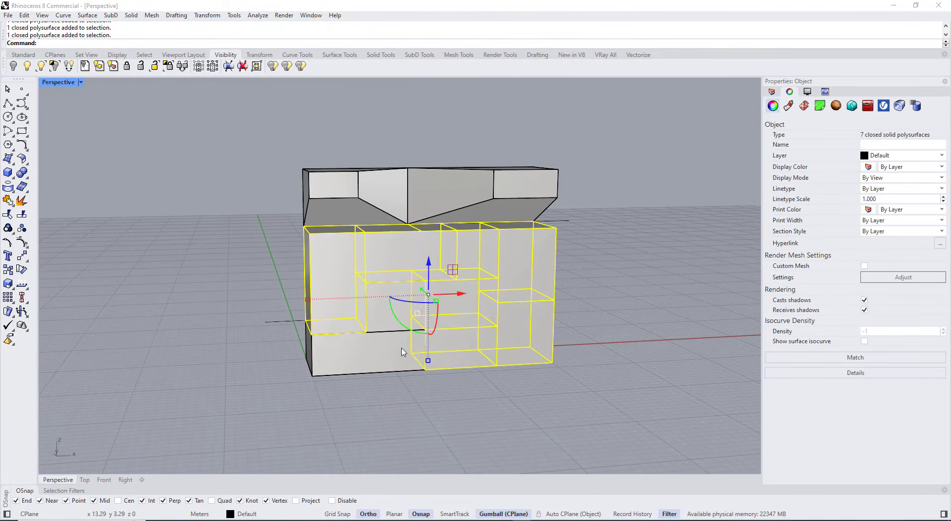
{"action": "left_click", "coordinate": [402, 352], "text": "shift"}
{"action": "scroll", "coordinate": [378, 327], "scroll_direction": "up", "scroll_amount": 1}
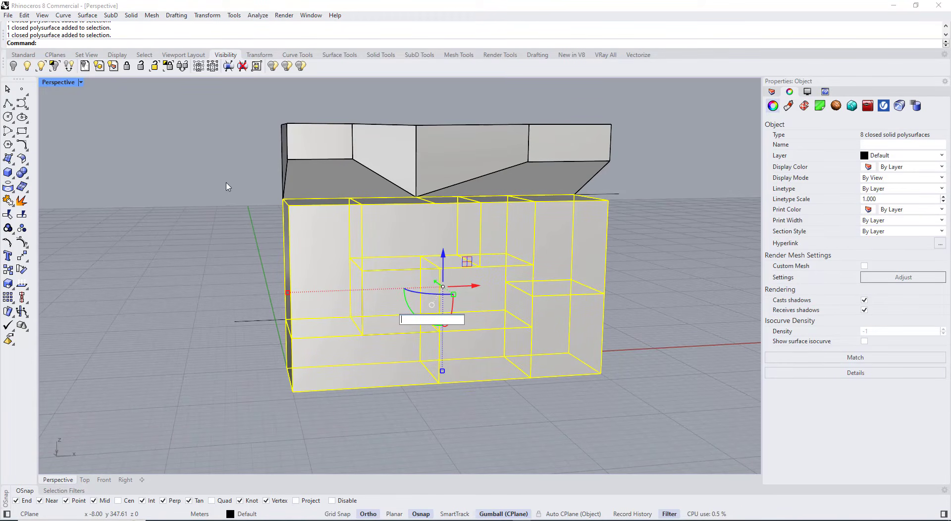
{"action": "right_click_drag", "start_coordinate": [258, 219], "coordinate": [326, 242]}
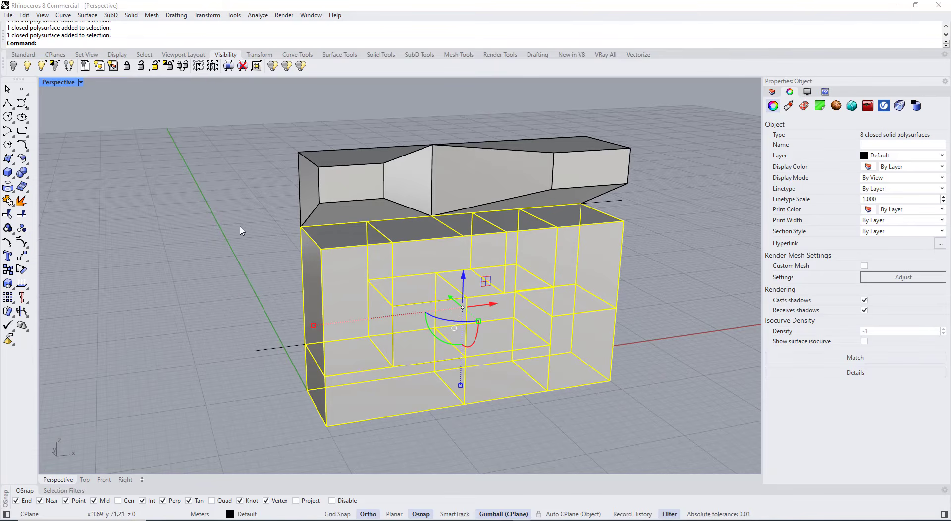
{"action": "key", "text": "Return"}
{"action": "left_click", "coordinate": [655, 283]}
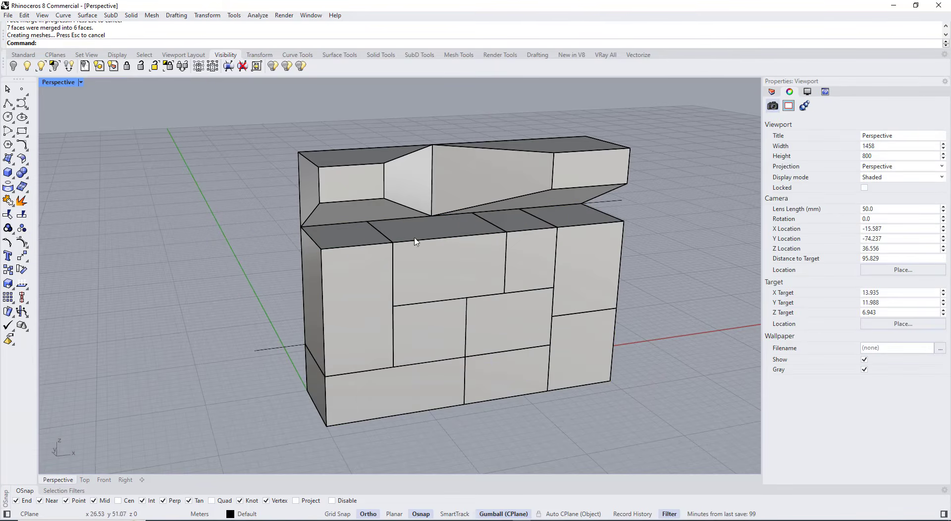
Step: Relocate the gumball to the upper-left corner of the tall left block's front face and scale the face down toward that corner
{"action": "scroll", "coordinate": [550, 232], "scroll_direction": "down", "scroll_amount": 2}
{"action": "right_click_drag", "start_coordinate": [421, 256], "coordinate": [430, 250]}
{"action": "left_click", "coordinate": [384, 248], "text": "ctrl+shift"}
{"action": "scroll", "coordinate": [387, 251], "scroll_direction": "up", "scroll_amount": 2}
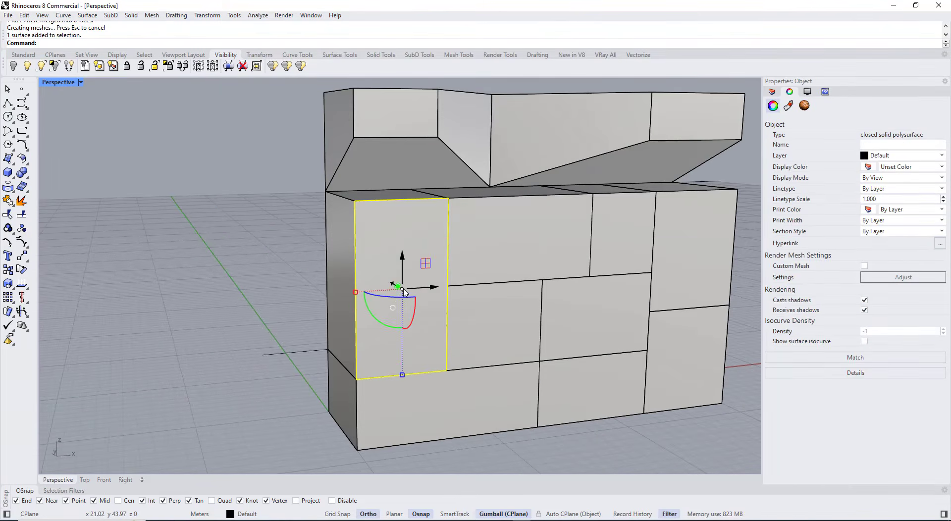
{"action": "left_click_drag", "start_coordinate": [401, 288], "coordinate": [356, 201], "text": "ctrl"}
{"action": "left_click_drag", "start_coordinate": [356, 292], "coordinate": [350, 248]}
{"action": "key", "text": "Escape"}
Step: Scale down the front face of the wide block beside the tall left block to taper it
{"action": "right_click_drag", "start_coordinate": [386, 267], "coordinate": [416, 278]}
{"action": "left_click", "coordinate": [409, 228], "text": "ctrl+shift"}
{"action": "scroll", "coordinate": [416, 268], "scroll_direction": "down", "scroll_amount": 6}
{"action": "right_click_drag", "start_coordinate": [446, 362], "coordinate": [505, 376]}
{"action": "scroll", "coordinate": [446, 238], "scroll_direction": "up", "scroll_amount": 6}
Step: Taper the small block beside the wide one and both blocks in the right-hand column by scaling down their front faces
{"action": "left_click", "coordinate": [412, 218], "text": "ctrl+shift"}
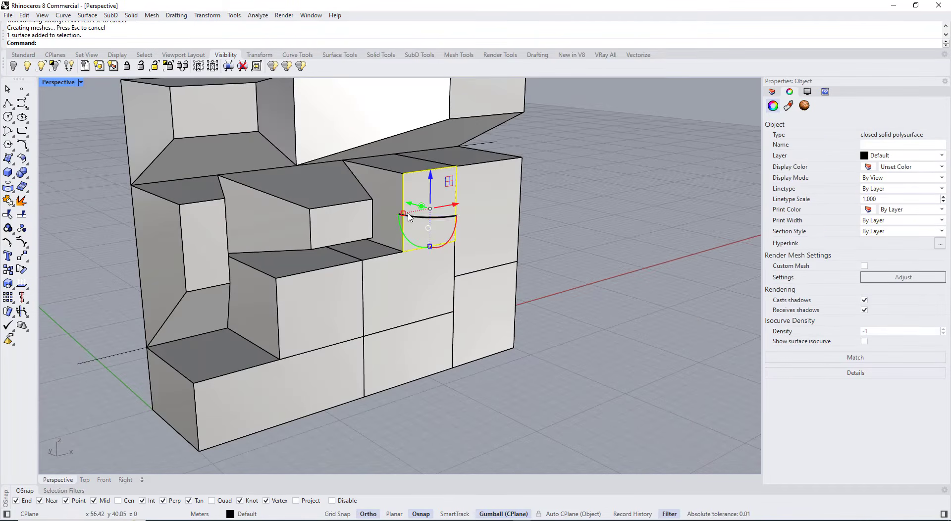
{"action": "left_click_drag", "start_coordinate": [404, 214], "coordinate": [476, 218], "text": "shift"}
{"action": "left_click", "coordinate": [537, 230]}
{"action": "left_click", "coordinate": [488, 223], "text": "ctrl+shift"}
{"action": "left_click", "coordinate": [532, 322]}
{"action": "left_click", "coordinate": [477, 331], "text": "ctrl+shift"}
{"action": "left_click_drag", "start_coordinate": [454, 323], "coordinate": [471, 320], "text": "shift"}
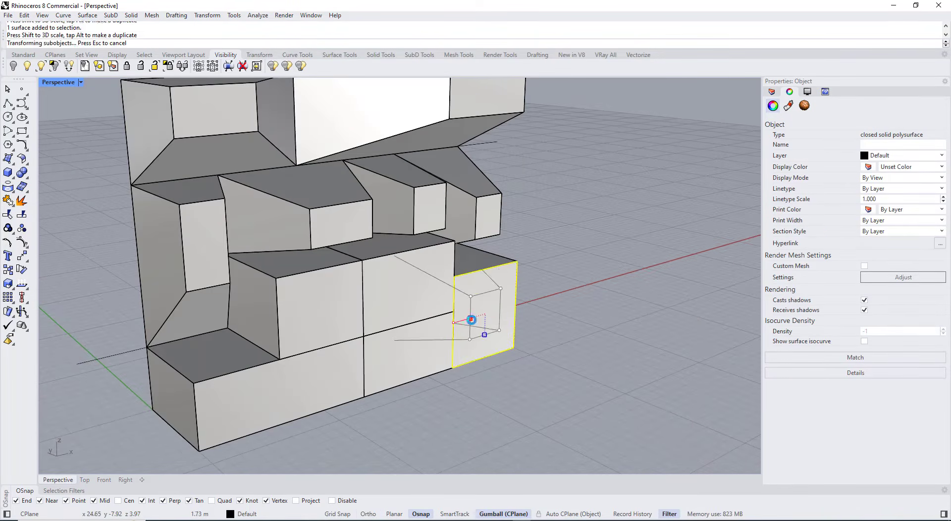
{"action": "left_click", "coordinate": [537, 332]}
Step: Move the front face of the top-right block outward to the right
{"action": "scroll", "coordinate": [476, 323], "scroll_direction": "down", "scroll_amount": 4}
{"action": "right_click_drag", "start_coordinate": [470, 324], "coordinate": [488, 346]}
{"action": "scroll", "coordinate": [402, 331], "scroll_direction": "up", "scroll_amount": 3}
{"action": "left_click", "coordinate": [501, 167], "text": "ctrl+shift"}
{"action": "right_click_drag", "start_coordinate": [518, 210], "coordinate": [466, 199]}
{"action": "left_click_drag", "start_coordinate": [497, 145], "coordinate": [526, 146]}
Step: Rotate the top-right block's front face slightly about the vertical axis and raise it
{"action": "scroll", "coordinate": [475, 198], "scroll_direction": "down", "scroll_amount": 4}
{"action": "right_click_drag", "start_coordinate": [468, 203], "coordinate": [453, 260]}
{"action": "mouse_move", "coordinate": [442, 339]}
{"action": "left_mouse_down"}
{"action": "mouse_move", "coordinate": [465, 350]}
{"action": "mouse_move", "coordinate": [447, 341]}
{"action": "left_mouse_up"}
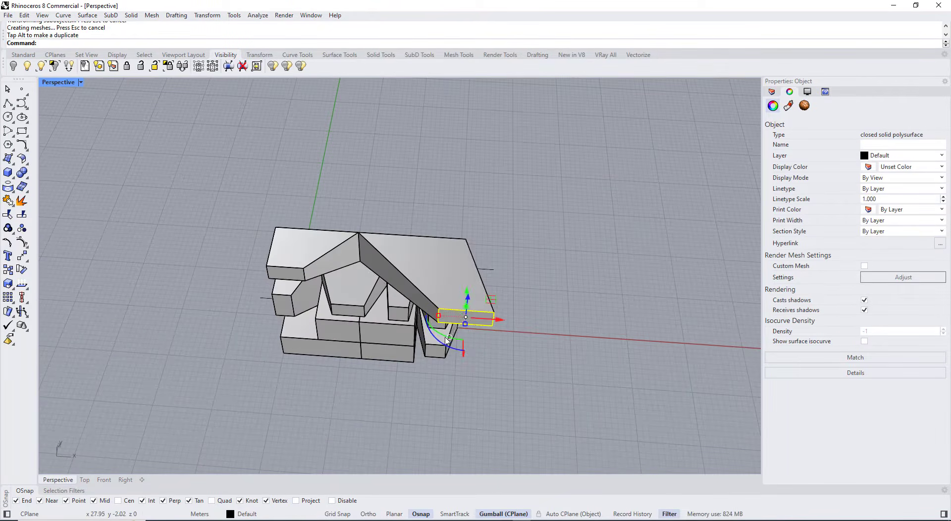
{"action": "right_click_drag", "start_coordinate": [448, 341], "coordinate": [456, 253]}
{"action": "left_click_drag", "start_coordinate": [468, 133], "coordinate": [470, 110]}
{"action": "left_click", "coordinate": [521, 208]}
Step: Scale down the front faces of the two middle-row blocks to taper them
{"action": "right_click_drag", "start_coordinate": [483, 278], "coordinate": [558, 282]}
{"action": "left_click", "coordinate": [401, 318], "text": "ctrl+shift"}
{"action": "left_click_drag", "start_coordinate": [405, 345], "coordinate": [404, 331], "text": "shift"}
{"action": "right_click_drag", "start_coordinate": [421, 337], "coordinate": [364, 325]}
{"action": "left_click", "coordinate": [416, 307], "text": "ctrl+shift"}
{"action": "left_click_drag", "start_coordinate": [382, 310], "coordinate": [402, 305], "text": "shift"}
Step: Scale down the front faces of the bottom-left and bottom-middle blocks to taper them
{"action": "scroll", "coordinate": [421, 307], "scroll_direction": "down", "scroll_amount": 2}
{"action": "left_click", "coordinate": [337, 362], "text": "ctrl+shift"}
{"action": "left_click_drag", "start_coordinate": [287, 369], "coordinate": [312, 366], "text": "shift"}
{"action": "left_click", "coordinate": [356, 407]}
{"action": "left_click", "coordinate": [410, 351], "text": "ctrl+shift"}
{"action": "left_click_drag", "start_coordinate": [388, 352], "coordinate": [399, 349], "text": "shift"}
Step: Move the front face of the top-left block outward to the left
{"action": "right_click_drag", "start_coordinate": [426, 371], "coordinate": [496, 346]}
{"action": "left_click", "coordinate": [403, 256], "text": "ctrl+shift"}
{"action": "right_click_drag", "start_coordinate": [419, 285], "coordinate": [401, 291]}
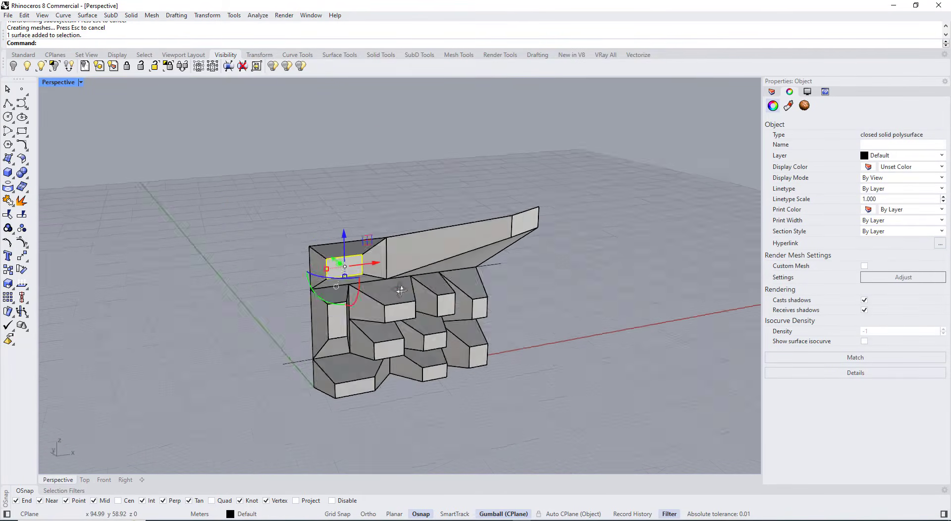
{"action": "left_click_drag", "start_coordinate": [378, 263], "coordinate": [337, 265]}
Step: In the right-hand column, raise the upper block's front face and shift the bottom block's front face to the right
{"action": "scroll", "coordinate": [475, 317], "scroll_direction": "up", "scroll_amount": 4}
{"action": "left_click", "coordinate": [488, 310], "text": "ctrl+shift"}
{"action": "left_click_drag", "start_coordinate": [492, 278], "coordinate": [493, 259]}
{"action": "right_click_drag", "start_coordinate": [525, 357], "coordinate": [511, 317]}
{"action": "left_click", "coordinate": [456, 373], "text": "ctrl+shift"}
{"action": "left_click_drag", "start_coordinate": [491, 371], "coordinate": [503, 372]}
Step: Move the front face of the wide upper block about 0.42 m to the left, using its upper-left corner as base point
{"action": "right_click_drag", "start_coordinate": [594, 391], "coordinate": [644, 441]}
{"action": "scroll", "coordinate": [446, 316], "scroll_direction": "up", "scroll_amount": 8}
{"action": "scroll", "coordinate": [446, 316], "scroll_direction": "down", "scroll_amount": 4}
{"action": "right_click_drag", "start_coordinate": [515, 411], "coordinate": [476, 403]}
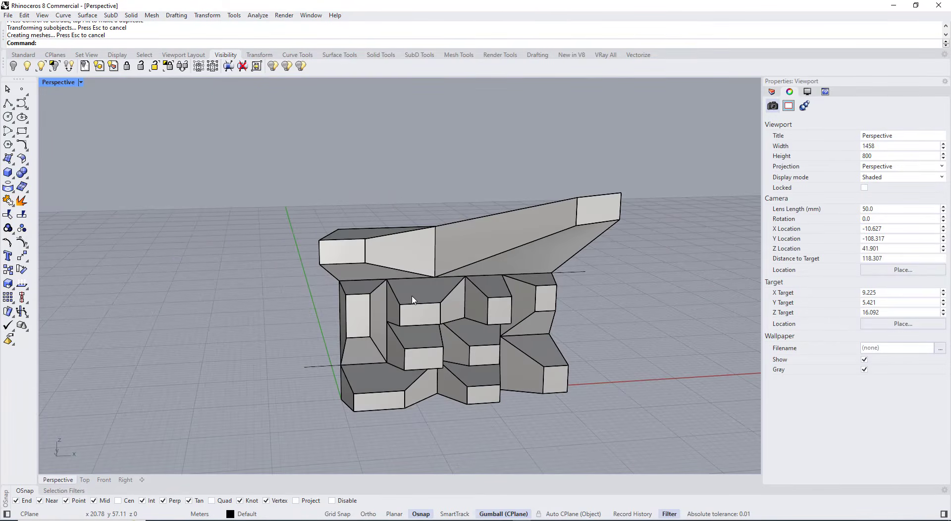
{"action": "right_click_drag", "start_coordinate": [333, 255], "coordinate": [359, 248]}
{"action": "scroll", "coordinate": [427, 318], "scroll_direction": "up", "scroll_amount": 4}
{"action": "left_click", "coordinate": [429, 315], "text": "ctrl+shift"}
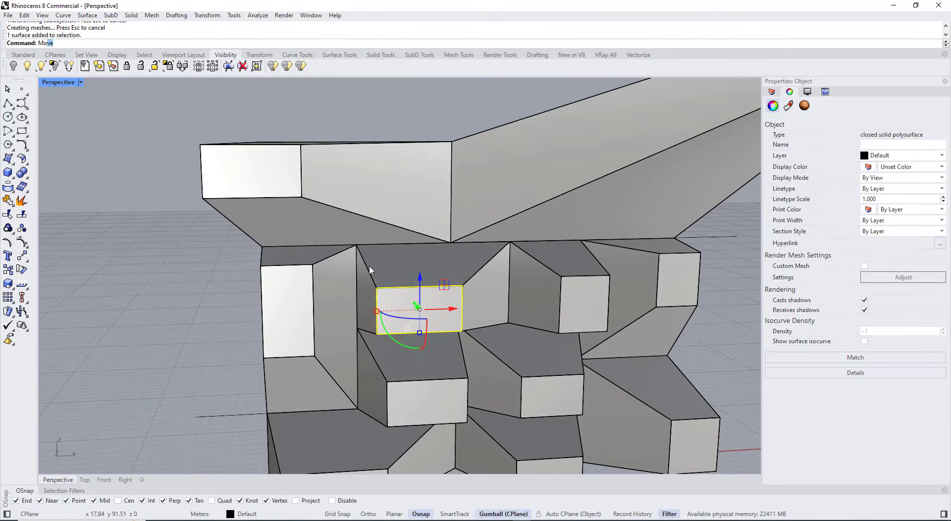
{"action": "key", "text": "Return"}
{"action": "left_click", "coordinate": [377, 288]}
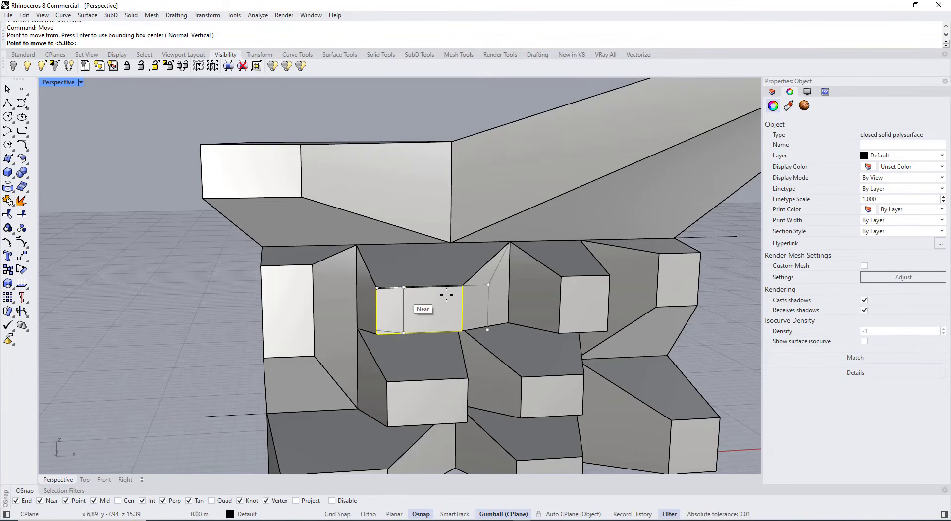
{"action": "right_click_drag", "start_coordinate": [404, 284], "coordinate": [387, 317]}
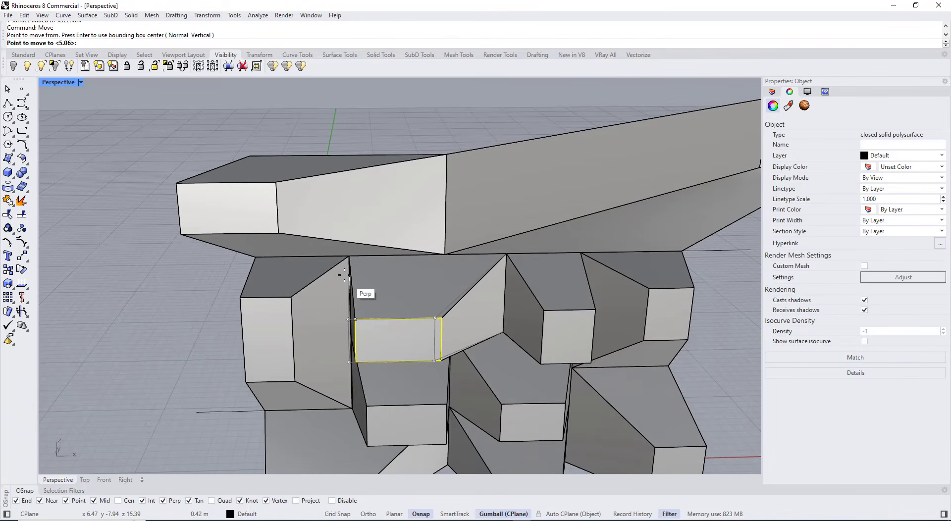
{"action": "left_click", "coordinate": [378, 269]}
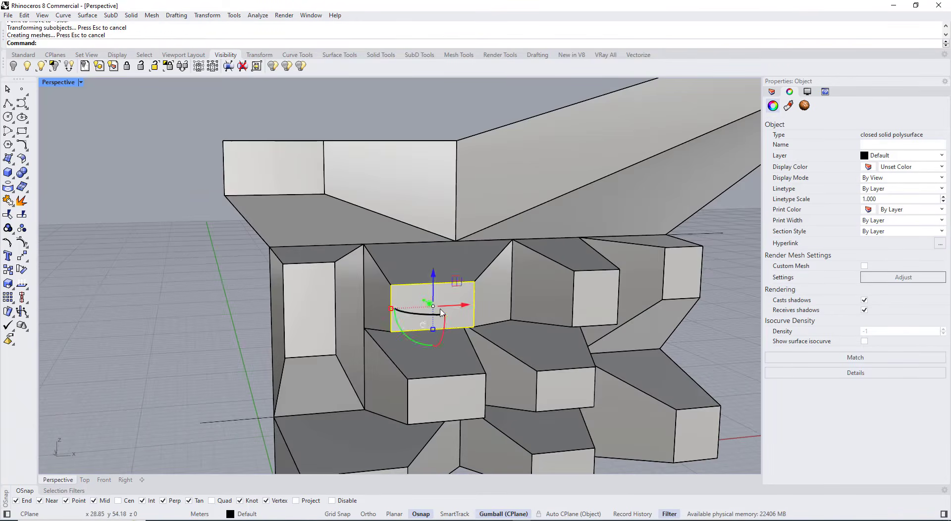
Step: Move the wide upper block's front face upward from its upper-left corner so its top edge aligns with the block's rear top edge
{"action": "key", "text": "Return"}
{"action": "scroll", "coordinate": [389, 289], "scroll_direction": "up", "scroll_amount": 3}
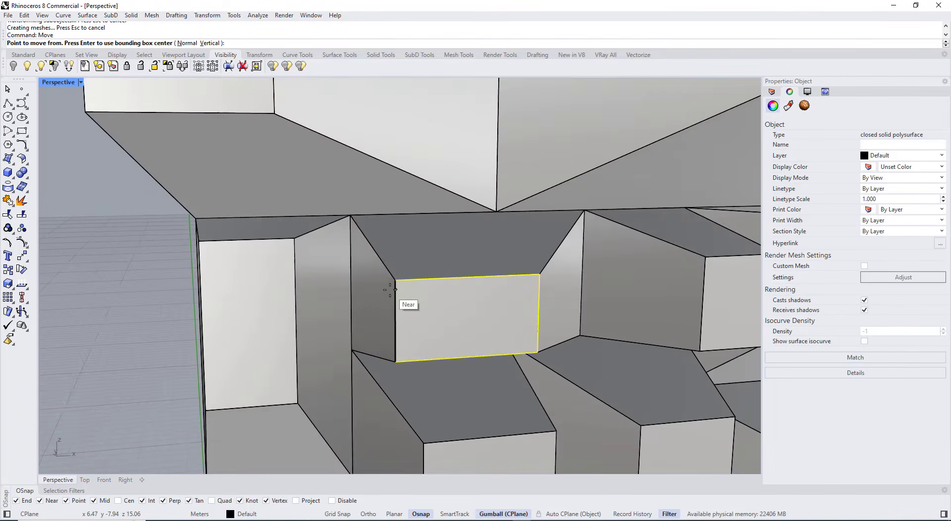
{"action": "left_click", "coordinate": [395, 280]}
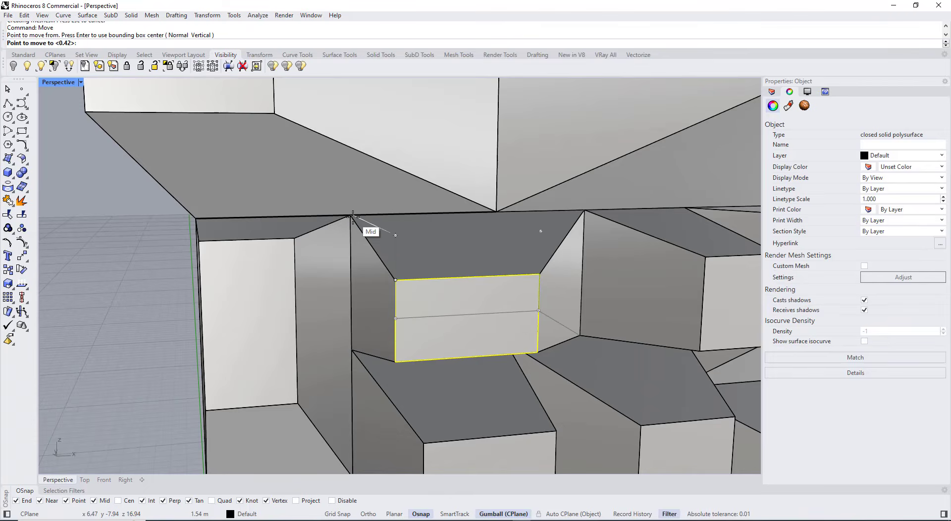
{"action": "left_click", "coordinate": [365, 241]}
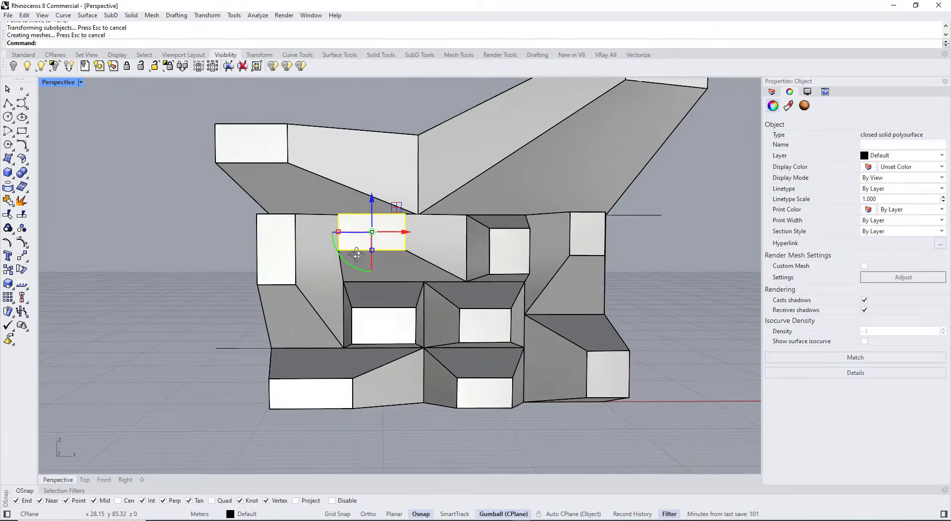
{"action": "scroll", "coordinate": [341, 220], "scroll_direction": "up", "scroll_amount": 5}
{"action": "scroll", "coordinate": [367, 236], "scroll_direction": "down", "scroll_amount": 6}
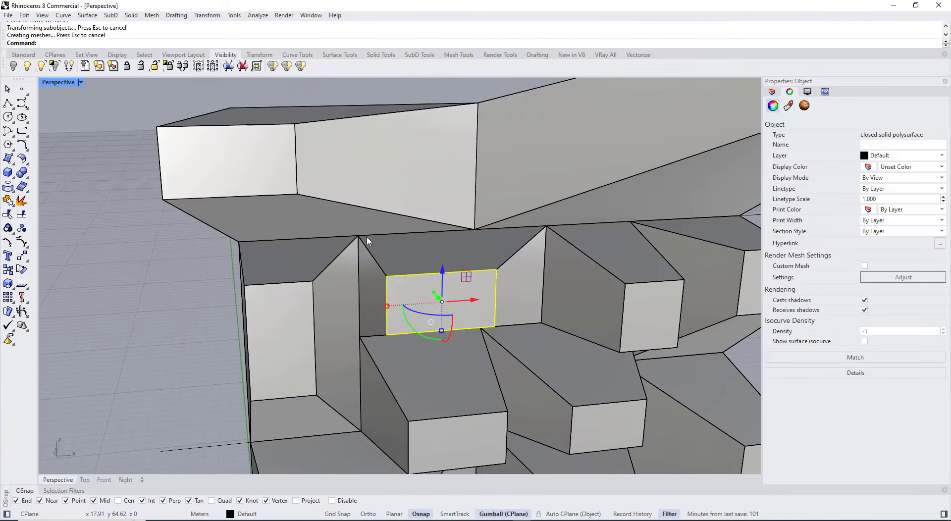
{"action": "key", "text": "Escape"}
Step: Shift the front face of the small block beside the wide upper block to the left
{"action": "scroll", "coordinate": [550, 266], "scroll_direction": "up", "scroll_amount": 4}
{"action": "left_click", "coordinate": [423, 271], "text": "ctrl+shift"}
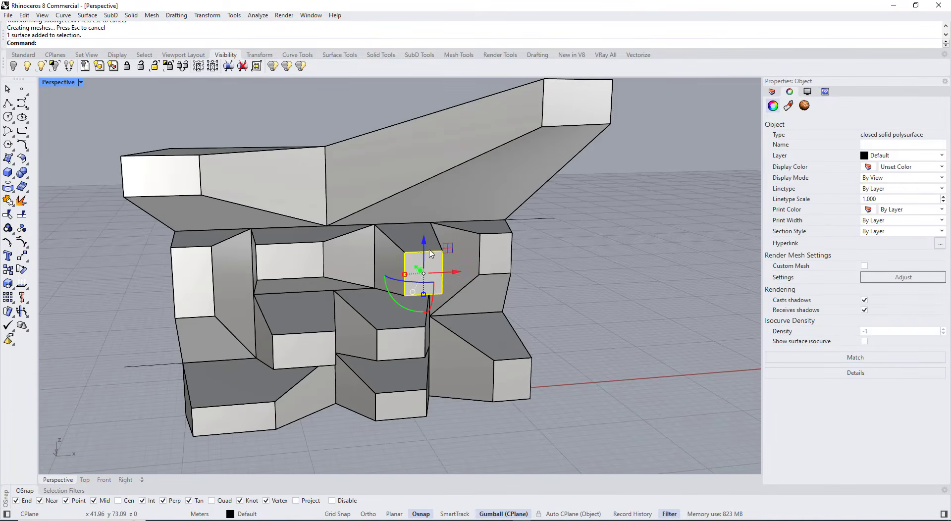
{"action": "scroll", "coordinate": [446, 271], "scroll_direction": "down", "scroll_amount": 3}
{"action": "scroll", "coordinate": [481, 271], "scroll_direction": "up", "scroll_amount": 5}
{"action": "left_click_drag", "start_coordinate": [461, 257], "coordinate": [425, 253]}
{"action": "left_click", "coordinate": [644, 331]}
Step: Shift the front face of the left block in the middle row to the left
{"action": "scroll", "coordinate": [640, 331], "scroll_direction": "down", "scroll_amount": 5}
{"action": "mouse_move", "coordinate": [535, 337]}
{"action": "right_mouse_down"}
{"action": "mouse_move", "coordinate": [471, 317]}
{"action": "mouse_move", "coordinate": [534, 339]}
{"action": "right_mouse_up"}
{"action": "scroll", "coordinate": [454, 354], "scroll_direction": "up", "scroll_amount": 4}
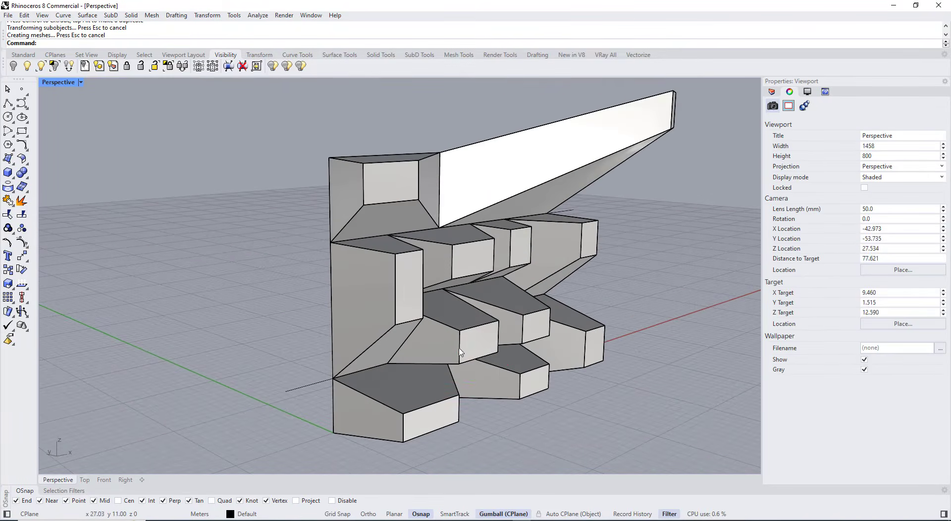
{"action": "left_click", "coordinate": [468, 346], "text": "ctrl+shift"}
{"action": "left_click_drag", "start_coordinate": [455, 337], "coordinate": [436, 334]}
{"action": "key", "text": "Escape"}
{"action": "scroll", "coordinate": [505, 364], "scroll_direction": "down", "scroll_amount": 6}
{"action": "right_click_drag", "start_coordinate": [504, 363], "coordinate": [430, 308]}
{"action": "left_click", "coordinate": [427, 275]}
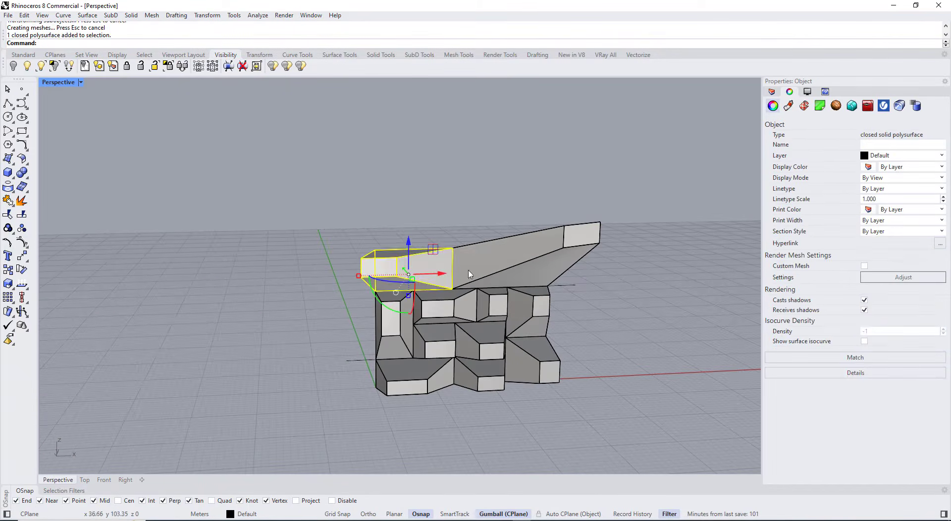
{"action": "left_click", "coordinate": [488, 270]}
{"action": "left_click", "coordinate": [534, 309]}
{"action": "left_click", "coordinate": [547, 377]}
{"action": "left_click", "coordinate": [408, 407]}
{"action": "right_click_drag", "start_coordinate": [414, 407], "coordinate": [545, 415]}
{"action": "scroll", "coordinate": [483, 329], "scroll_direction": "up", "scroll_amount": 4}
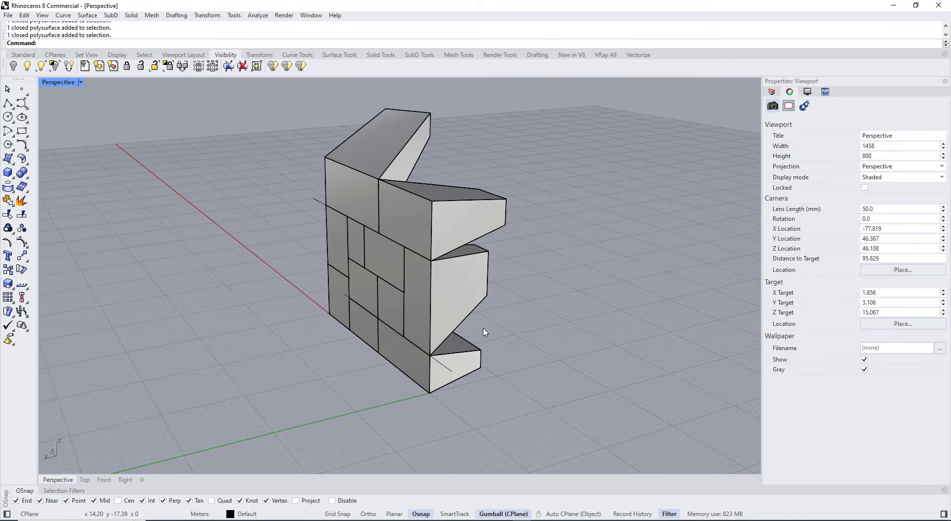
{"action": "left_click", "coordinate": [19, 186]}
{"action": "left_click", "coordinate": [14, 179]}
{"action": "left_click", "coordinate": [15, 199]}
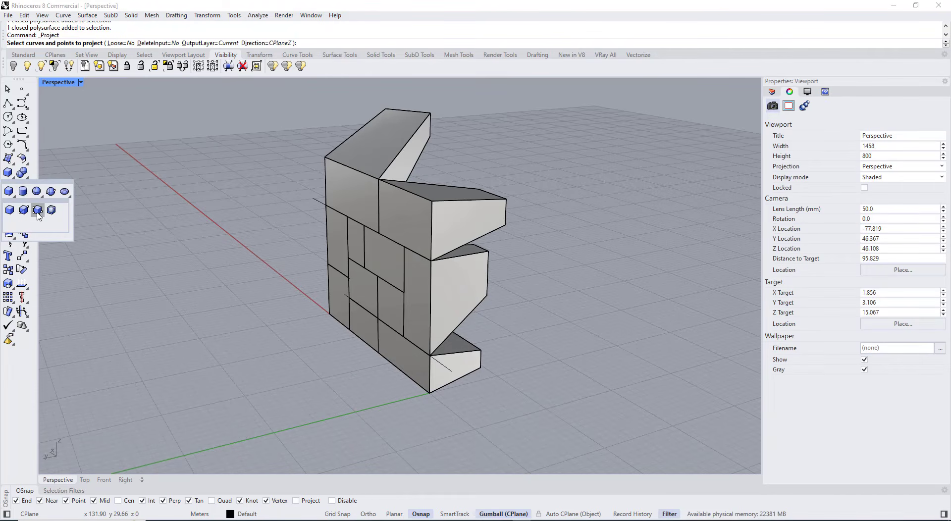
{"action": "left_click", "coordinate": [38, 215]}
{"action": "left_click", "coordinate": [429, 392]}
{"action": "left_click", "coordinate": [329, 313]}
{"action": "left_click", "coordinate": [349, 243]}
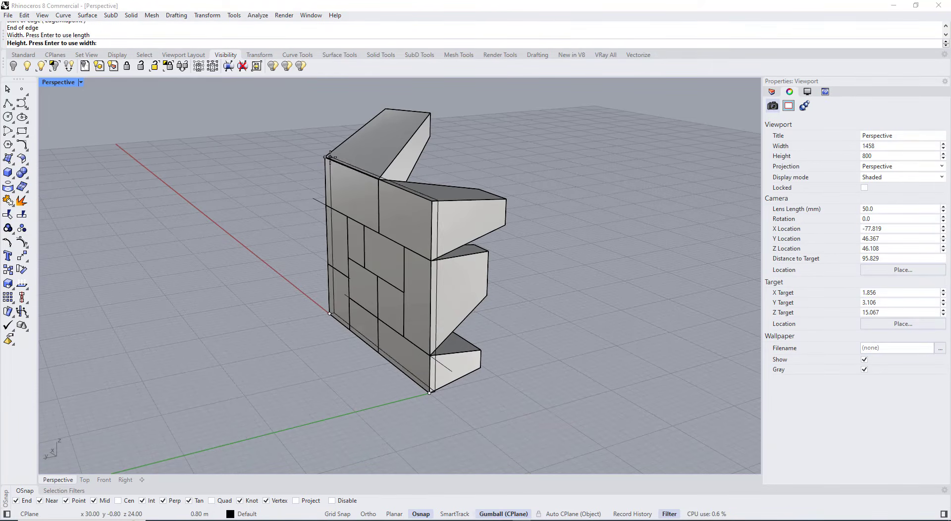
{"action": "scroll", "coordinate": [330, 156], "scroll_direction": "down", "scroll_amount": 4}
{"action": "key", "text": "Escape"}
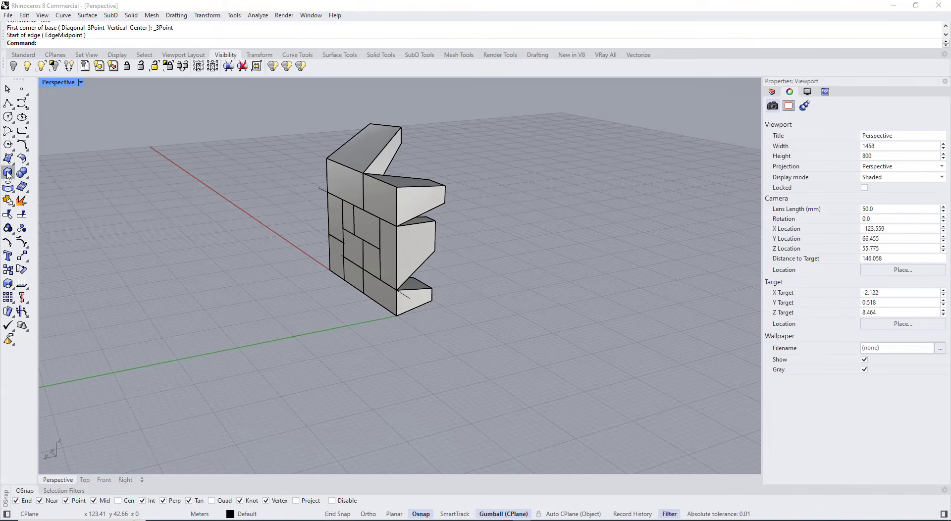
Step: Try a three-point box on the facade's rear plane with the default depth, and undo it
{"action": "left_click", "coordinate": [9, 175]}
{"action": "left_click", "coordinate": [13, 193]}
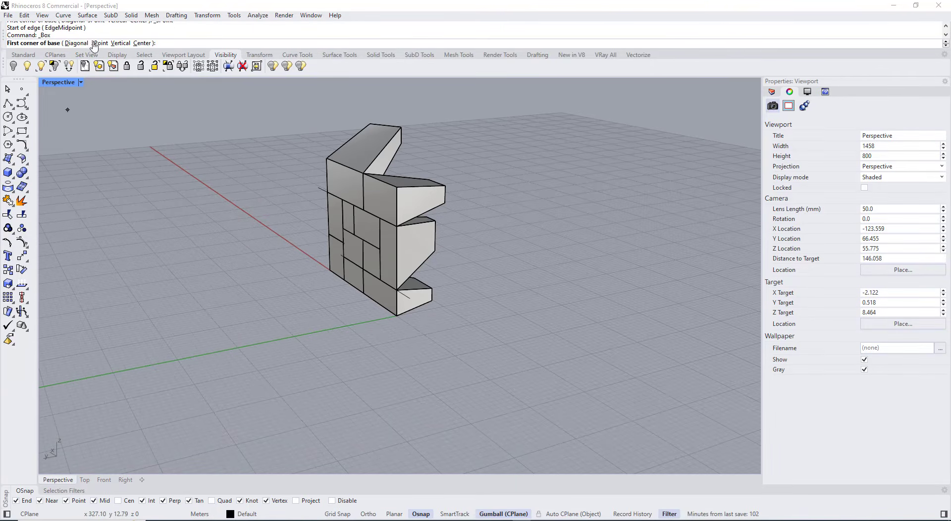
{"action": "left_click", "coordinate": [94, 43]}
{"action": "left_click", "coordinate": [397, 315]}
{"action": "left_click", "coordinate": [330, 270]}
{"action": "left_click", "coordinate": [327, 159]}
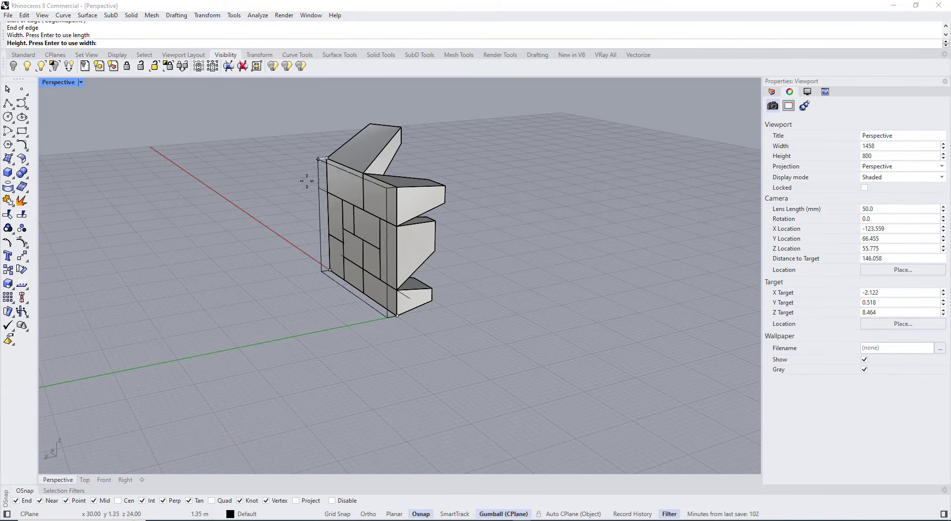
{"action": "key", "text": "Return"}
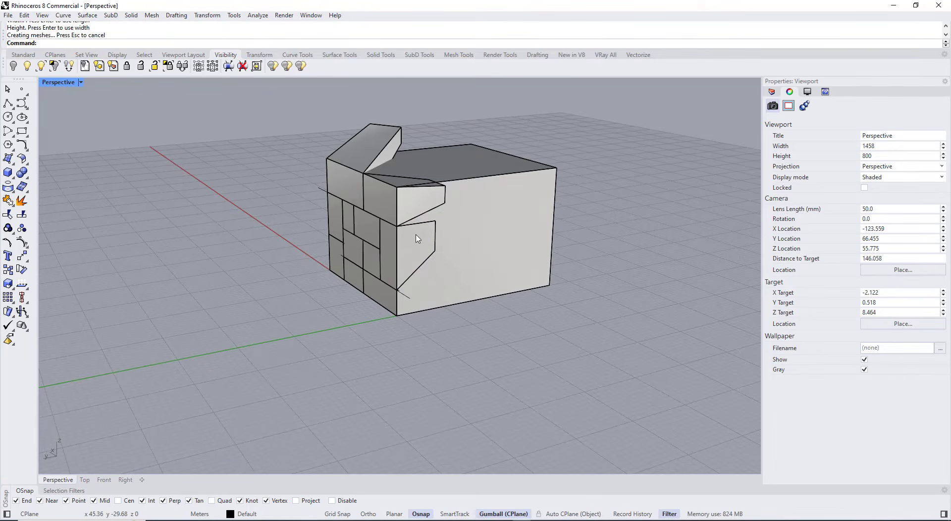
{"action": "key", "text": "ctrl+z"}
Step: Create a three-point box from the facade's rear corners, matching its full width and height and extending 35 m behind it
{"action": "key", "text": "Return"}
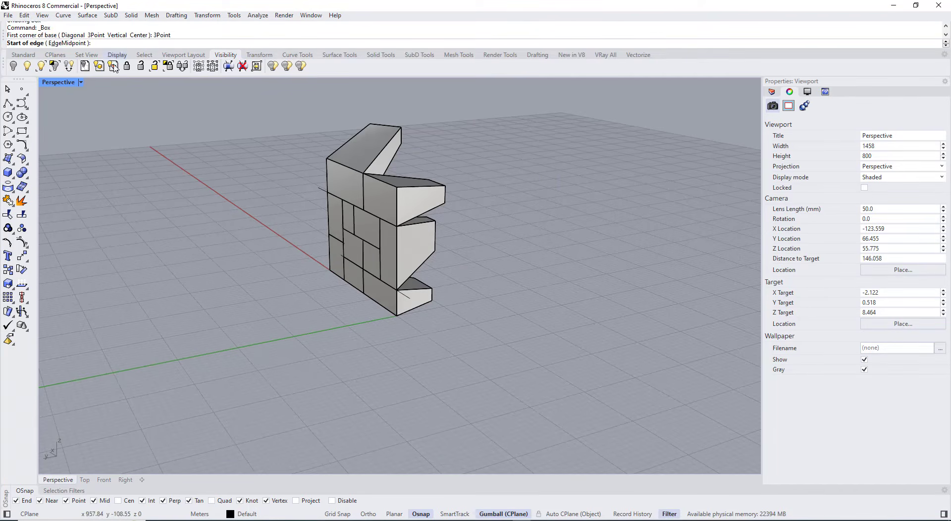
{"action": "left_click", "coordinate": [397, 316]}
{"action": "left_click", "coordinate": [330, 270]}
{"action": "left_click", "coordinate": [327, 159]}
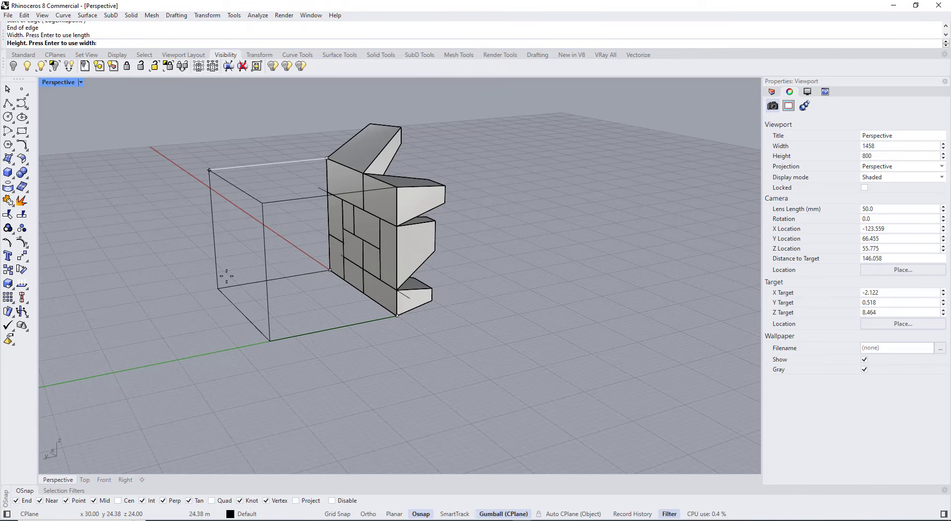
{"action": "left_click", "coordinate": [226, 276]}
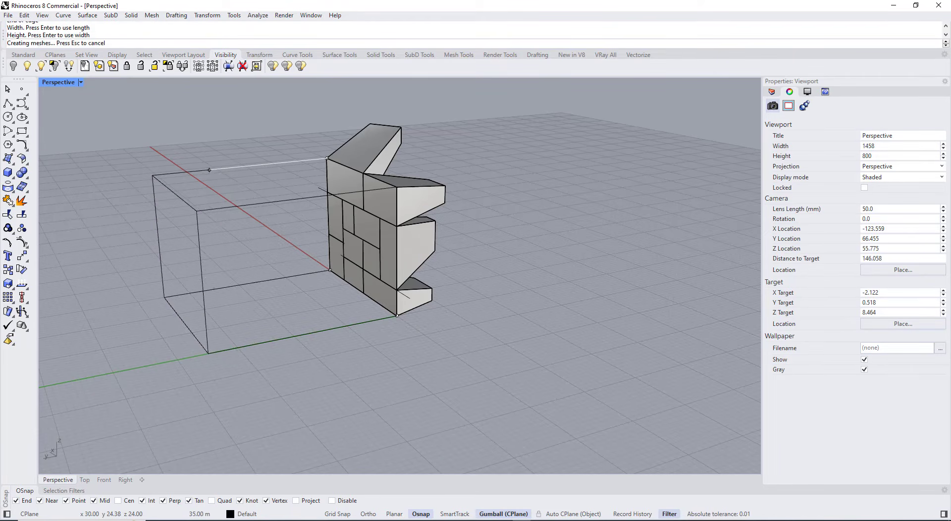
Step: Select the whole church model with its curves and move it far to the left of the origin, off the grid
{"action": "right_click_drag", "start_coordinate": [226, 276], "coordinate": [387, 327]}
{"action": "scroll", "coordinate": [387, 327], "scroll_direction": "down", "scroll_amount": 3}
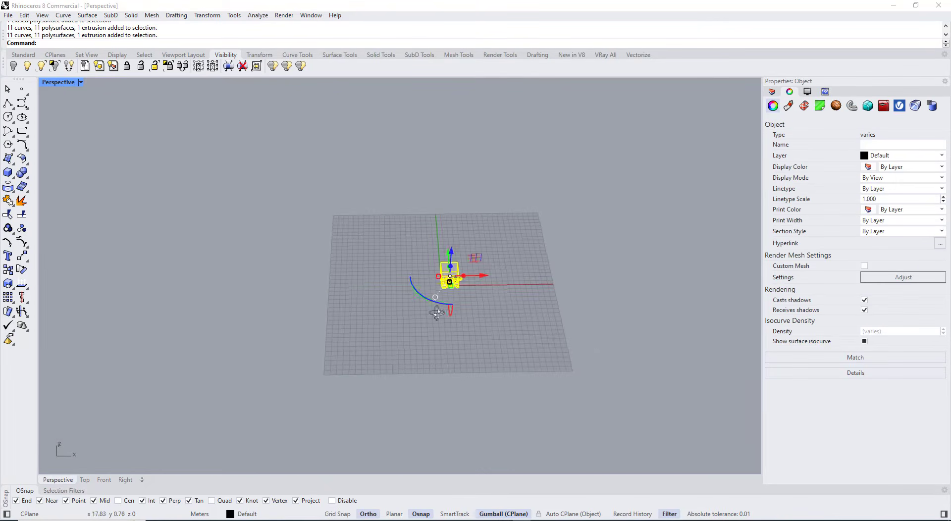
{"action": "left_click_drag", "start_coordinate": [450, 272], "coordinate": [199, 270]}
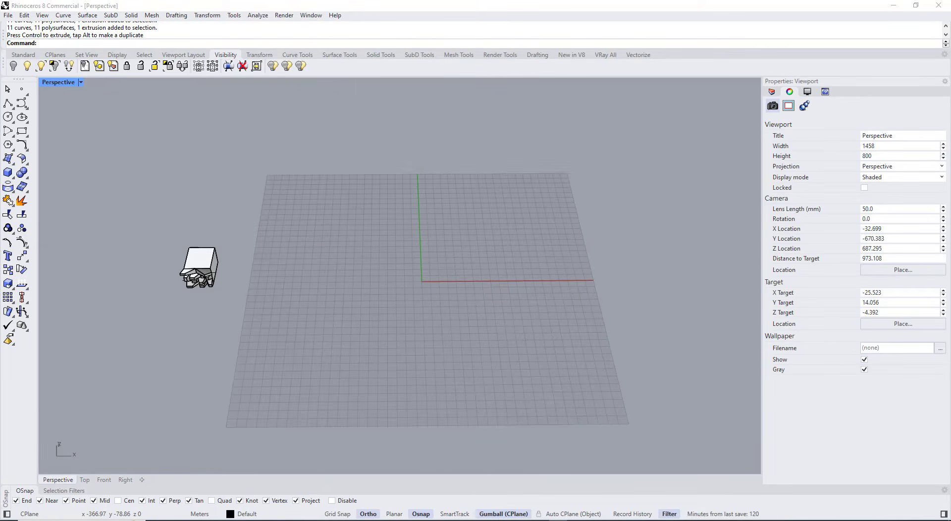
Step: Switch to the photo viewer and examine the reference image "TCDC Khon Kaen - Stu_D_O Architects (1).jpg"
{"action": "left_click_drag", "start_coordinate": [0, 74], "coordinate": [465, 130]}
{"action": "left_click", "coordinate": [572, 125]}
{"action": "scroll", "coordinate": [526, 264], "scroll_direction": "up", "scroll_amount": 6}
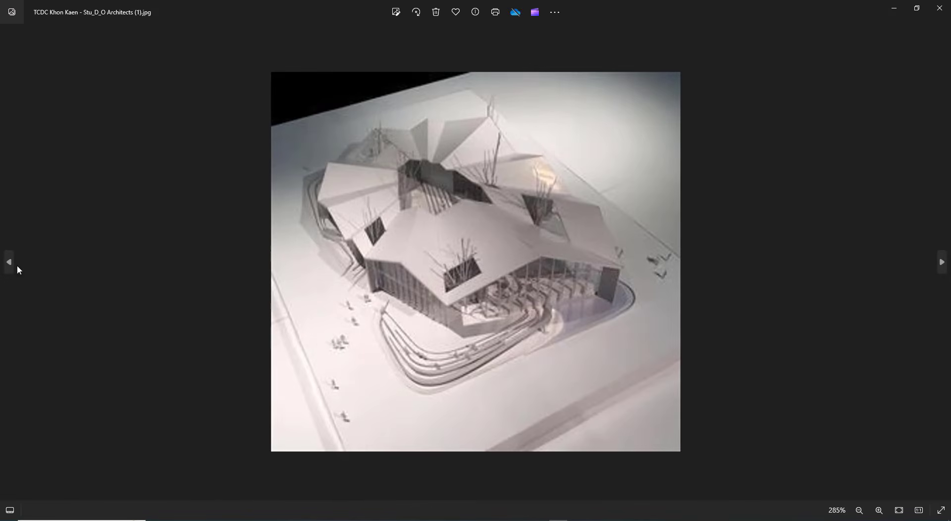
Step: Examine the reference images "TCDC Khon Kaen - Stu_D_O Architects.jpg" and "TCDC Khon Kaen - Stu_D_O Architects (1).jpg", enlarging the first around its folded roof
{"action": "left_click", "coordinate": [589, 140]}
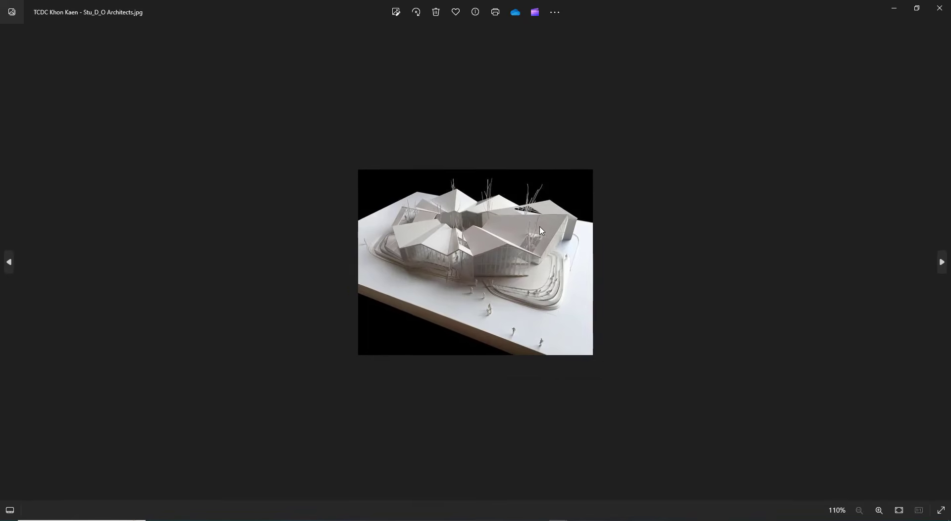
{"action": "scroll", "coordinate": [432, 278], "scroll_direction": "up", "scroll_amount": 5}
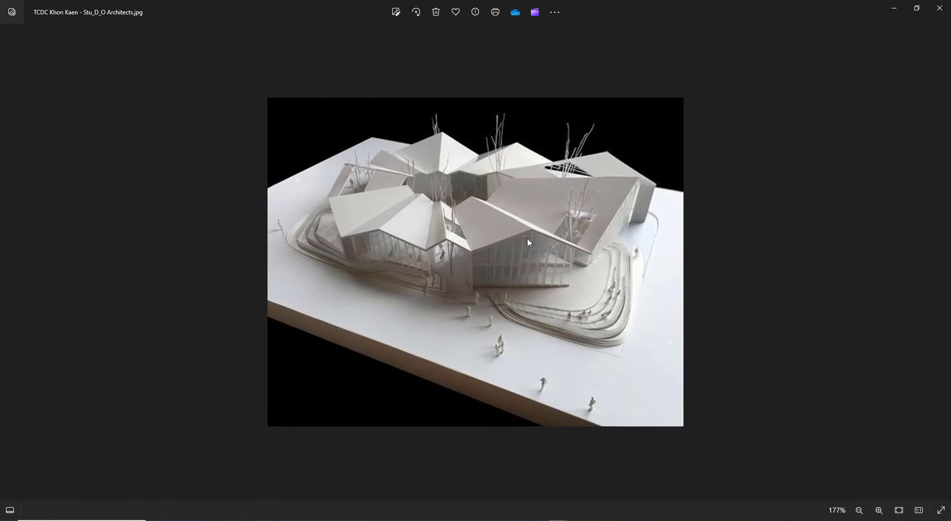
{"action": "scroll", "coordinate": [476, 219], "scroll_direction": "up", "scroll_amount": 1}
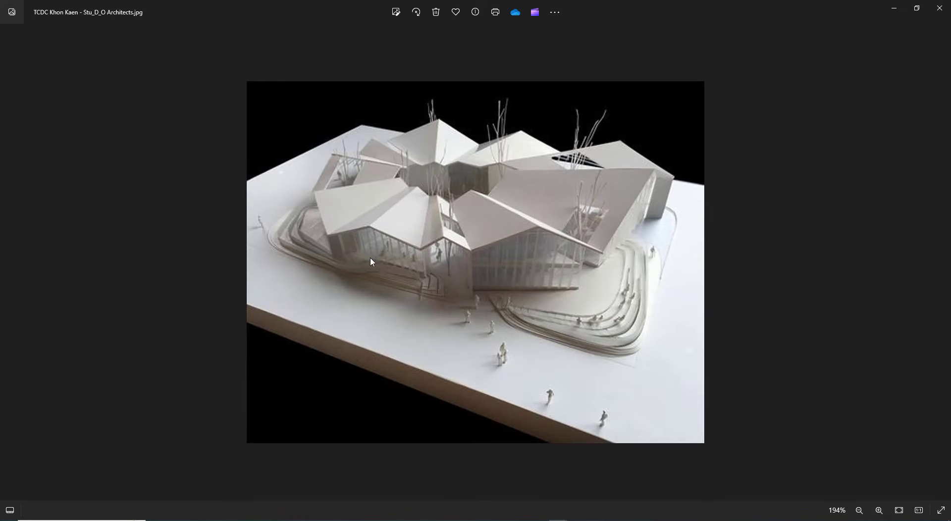
{"action": "key", "text": "Right"}
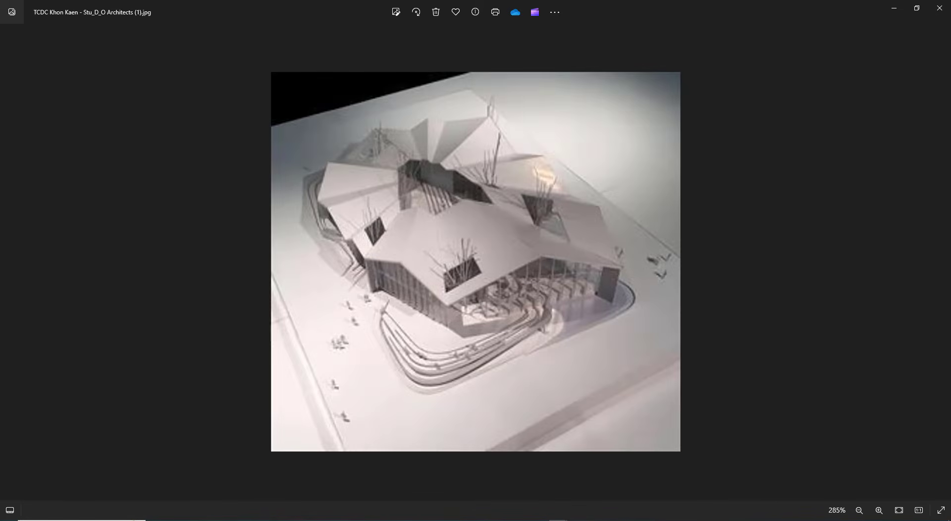
Step: Leave the photo viewer for Rhinoceros and show the Top viewport maximized, with an empty area beside the origin
{"action": "left_click", "coordinate": [940, 7]}
{"action": "double_click", "coordinate": [50, 84]}
{"action": "double_click", "coordinate": [50, 84]}
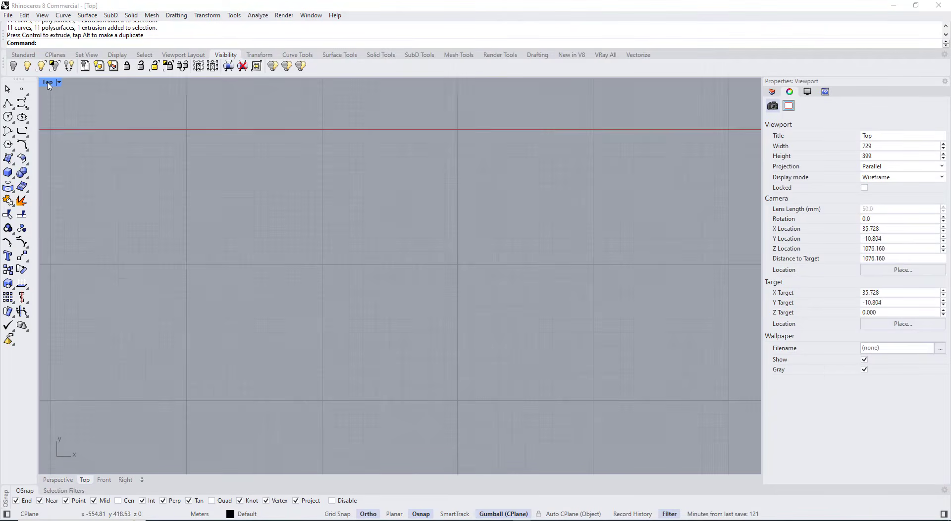
{"action": "scroll", "coordinate": [233, 238], "scroll_direction": "down", "scroll_amount": 15}
{"action": "right_click_drag", "start_coordinate": [233, 244], "coordinate": [343, 278]}
{"action": "scroll", "coordinate": [340, 271], "scroll_direction": "up", "scroll_amount": 20}
{"action": "right_click_drag", "start_coordinate": [395, 291], "coordinate": [357, 291]}
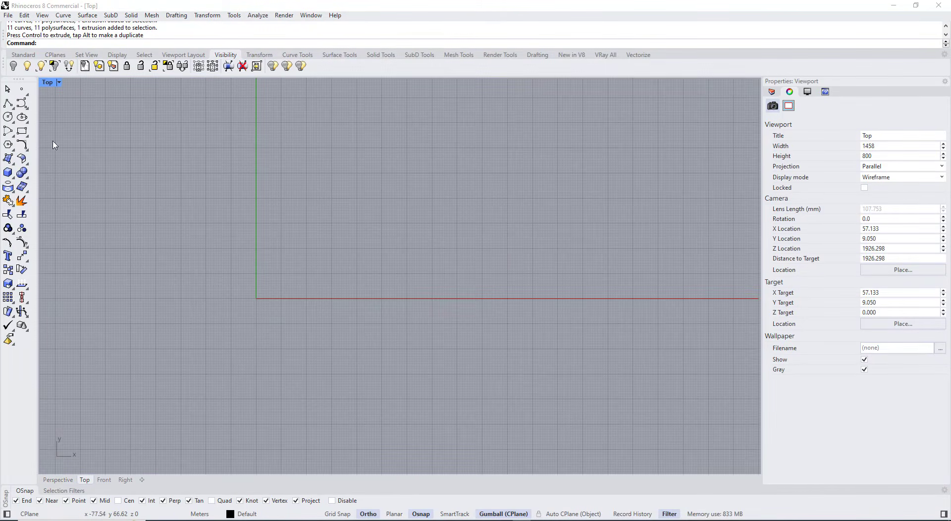
Step: Recheck the folded roof outline in the reference image "TCDC Khon Kaen - Stu_D_O Architects.jpg", and return to the Top viewport in Rhinoceros
{"action": "left_click", "coordinate": [9, 145]}
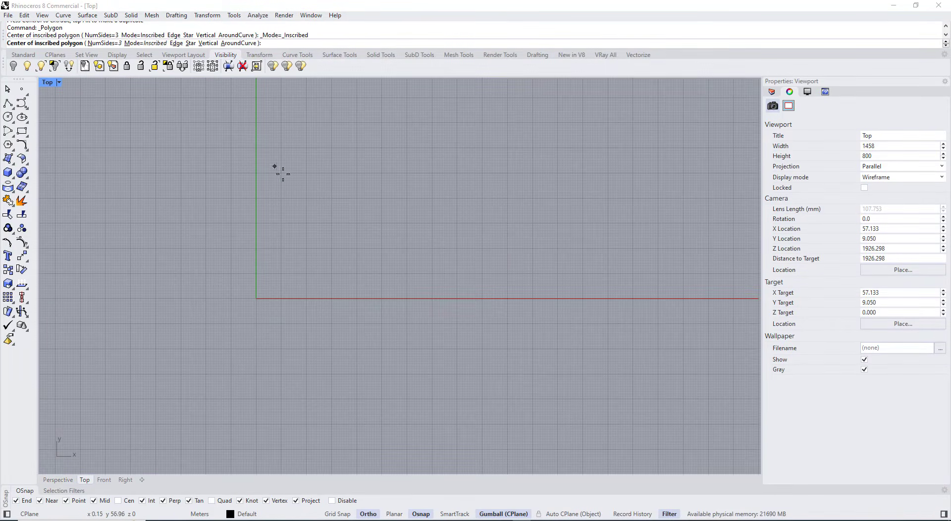
{"action": "key", "text": "Escape"}
{"action": "left_click_drag", "start_coordinate": [0, 61], "coordinate": [436, 81]}
{"action": "left_click", "coordinate": [472, 82]}
{"action": "scroll", "coordinate": [519, 201], "scroll_direction": "up", "scroll_amount": 7}
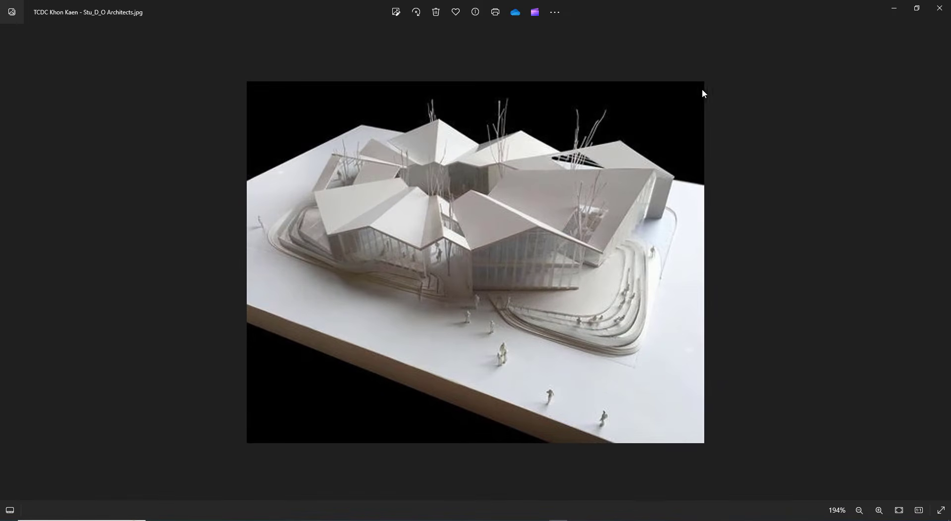
{"action": "left_click_drag", "start_coordinate": [728, 10], "coordinate": [0, 105]}
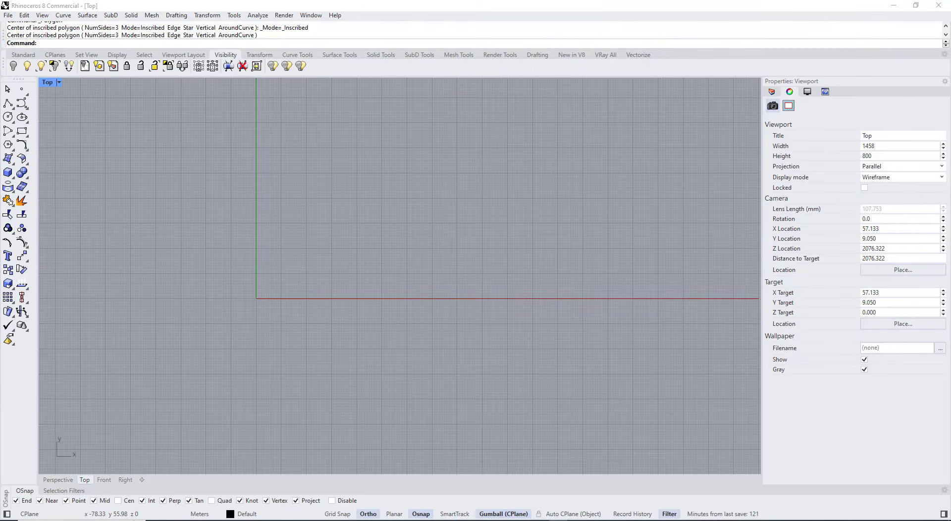
Step: Draw an inscribed polygon with 10 sides in the positive quadrant near the origin
{"action": "left_click", "coordinate": [8, 147]}
{"action": "left_click", "coordinate": [104, 42]}
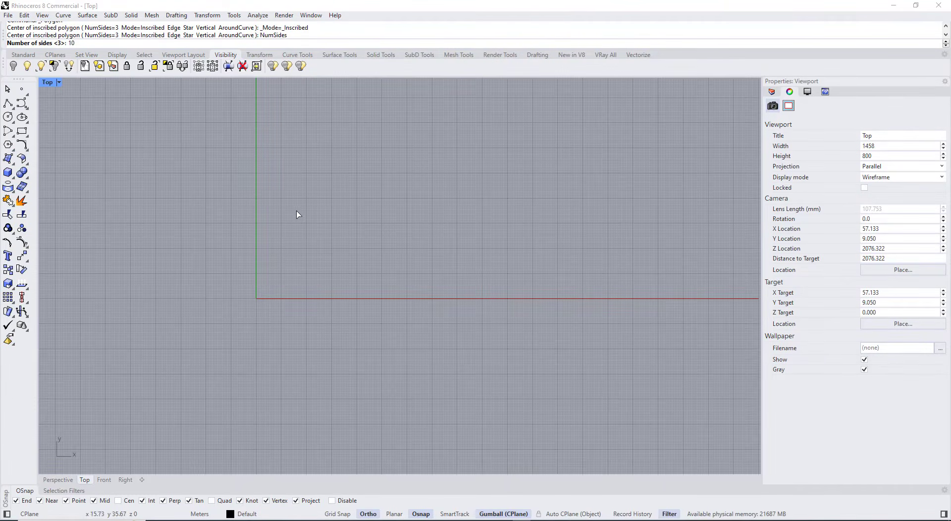
{"action": "type", "text": "10"}
{"action": "key", "text": "Return"}
{"action": "scroll", "coordinate": [329, 255], "scroll_direction": "up", "scroll_amount": 5}
{"action": "left_click", "coordinate": [328, 244]}
{"action": "left_click", "coordinate": [380, 296]}
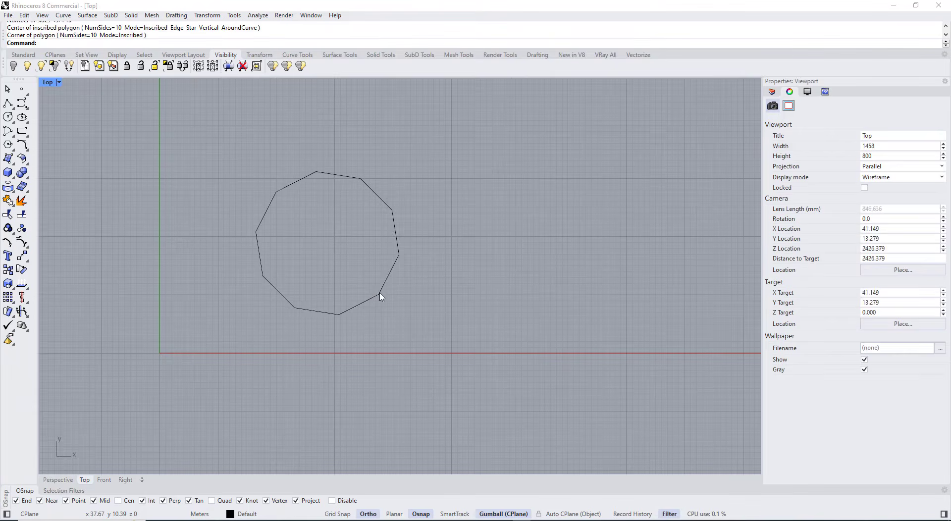
Step: Turn on the decagon's control points and pull its right and lower-right corners outward
{"action": "left_click", "coordinate": [380, 294]}
{"action": "right_click_drag", "start_coordinate": [380, 296], "coordinate": [360, 312]}
{"action": "scroll", "coordinate": [369, 264], "scroll_direction": "up", "scroll_amount": 2}
{"action": "key", "text": "F10"}
{"action": "left_click_drag", "start_coordinate": [358, 251], "coordinate": [397, 291]}
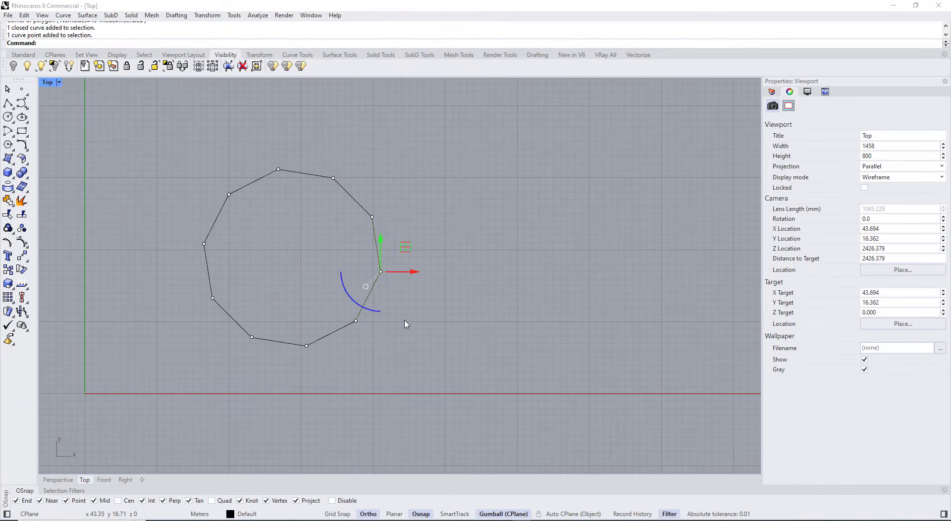
{"action": "left_click", "coordinate": [367, 301]}
{"action": "key", "text": "F10"}
{"action": "left_click_drag", "start_coordinate": [363, 254], "coordinate": [411, 298]}
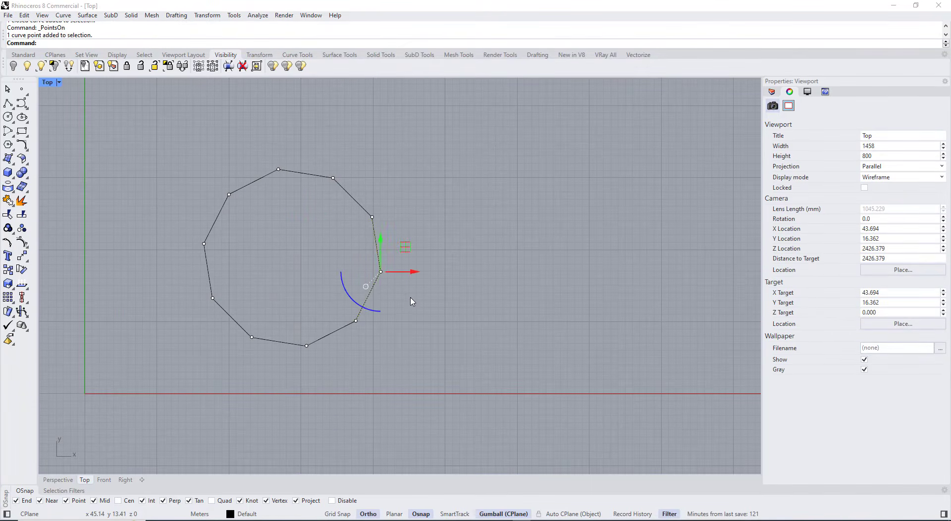
{"action": "left_click_drag", "start_coordinate": [406, 247], "coordinate": [435, 242]}
{"action": "left_click", "coordinate": [355, 322]}
{"action": "left_click_drag", "start_coordinate": [380, 296], "coordinate": [403, 311]}
{"action": "scroll", "coordinate": [280, 323], "scroll_direction": "up", "scroll_amount": 2}
Step: Move the decagon's two bottom corners down together and shift its upper-right corner outward
{"action": "left_click", "coordinate": [271, 346]}
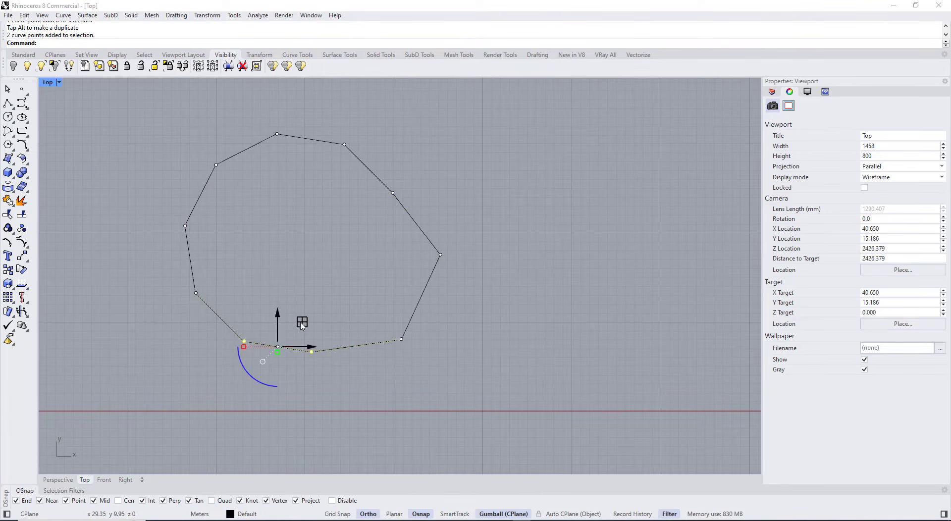
{"action": "left_click_drag", "start_coordinate": [303, 322], "coordinate": [302, 346]}
{"action": "left_click_drag", "start_coordinate": [335, 119], "coordinate": [410, 208]}
{"action": "left_click_drag", "start_coordinate": [393, 144], "coordinate": [418, 139]}
Step: Move the polygon's three left corners outward together, and shift its top corner to the right
{"action": "right_click_drag", "start_coordinate": [342, 188], "coordinate": [430, 255]}
{"action": "scroll", "coordinate": [431, 255], "scroll_direction": "down", "scroll_amount": 2}
{"action": "left_click_drag", "start_coordinate": [282, 204], "coordinate": [346, 343]}
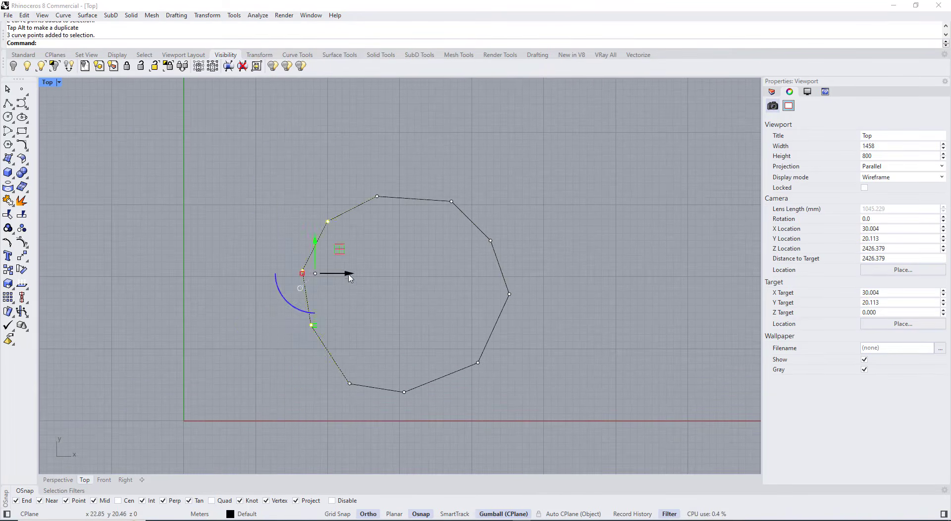
{"action": "left_click_drag", "start_coordinate": [347, 274], "coordinate": [316, 274]}
{"action": "left_click", "coordinate": [377, 196]}
{"action": "left_click_drag", "start_coordinate": [378, 166], "coordinate": [434, 166]}
Step: Lower the polygon's three bottom corners, bringing the outer two slightly inward
{"action": "left_click", "coordinate": [350, 383]}
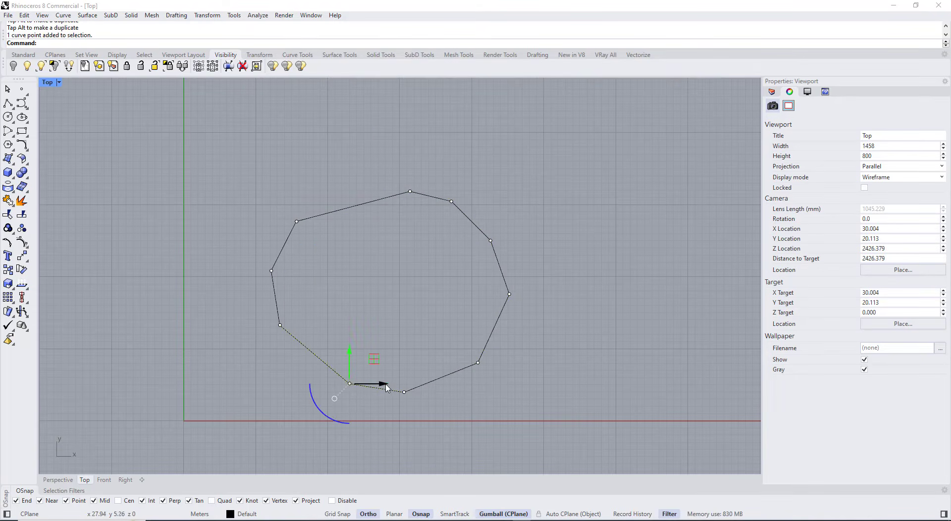
{"action": "left_click", "coordinate": [478, 363]}
{"action": "left_click_drag", "start_coordinate": [502, 338], "coordinate": [495, 356]}
{"action": "left_click_drag", "start_coordinate": [385, 366], "coordinate": [415, 402]}
{"action": "left_click_drag", "start_coordinate": [405, 356], "coordinate": [404, 370]}
{"action": "left_click_drag", "start_coordinate": [339, 365], "coordinate": [360, 395]}
{"action": "left_click_drag", "start_coordinate": [371, 358], "coordinate": [388, 372]}
Step: Adjust the positions of the polygon's left and lower-left corners to make its outline more irregular
{"action": "left_click_drag", "start_coordinate": [253, 312], "coordinate": [290, 339]}
{"action": "left_click_drag", "start_coordinate": [300, 300], "coordinate": [328, 328]}
{"action": "left_click_drag", "start_coordinate": [257, 257], "coordinate": [286, 287]}
{"action": "left_click_drag", "start_coordinate": [292, 246], "coordinate": [294, 255]}
{"action": "left_click_drag", "start_coordinate": [284, 331], "coordinate": [314, 361]}
{"action": "left_click_drag", "start_coordinate": [320, 323], "coordinate": [296, 299]}
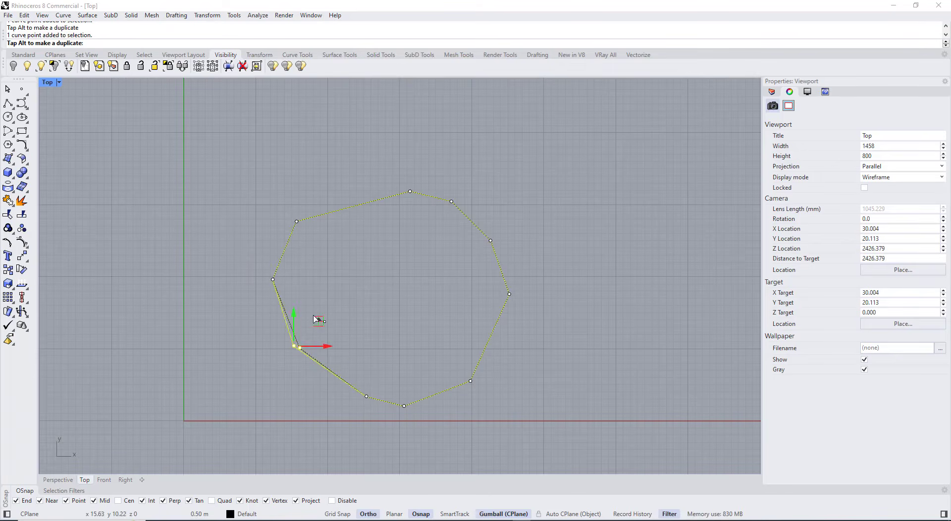
Step: Shift the polygon's bottom and lower-right corners to the left, leaving a long slanted side at the lower right
{"action": "left_click_drag", "start_coordinate": [352, 380], "coordinate": [419, 420]}
{"action": "left_click_drag", "start_coordinate": [405, 376], "coordinate": [376, 366]}
{"action": "left_click_drag", "start_coordinate": [452, 363], "coordinate": [487, 400]}
{"action": "left_click_drag", "start_coordinate": [490, 357], "coordinate": [441, 365]}
Step: Select the reshaped polygon and explode it into separate segments
{"action": "left_click", "coordinate": [437, 298]}
{"action": "scroll", "coordinate": [427, 321], "scroll_direction": "down", "scroll_amount": 4}
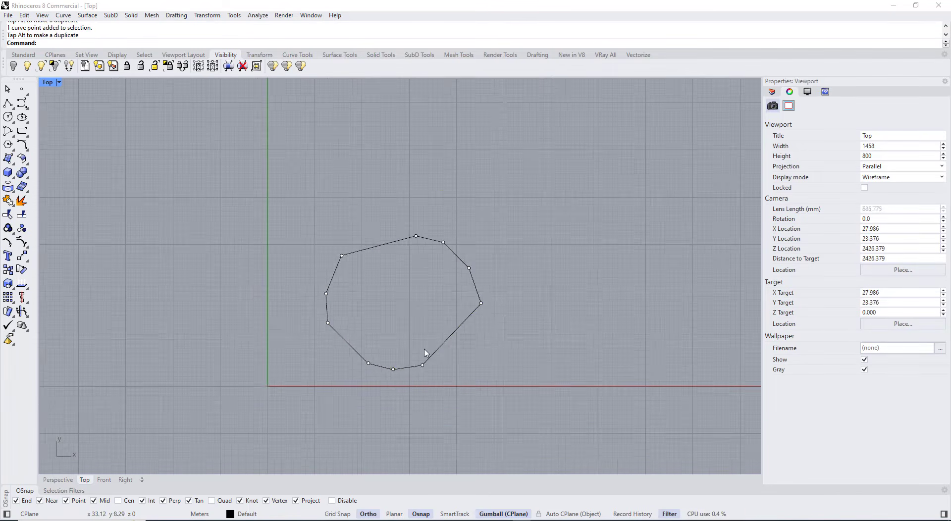
{"action": "scroll", "coordinate": [425, 350], "scroll_direction": "up", "scroll_amount": 4}
{"action": "left_click", "coordinate": [431, 362]}
{"action": "left_click", "coordinate": [426, 329]}
{"action": "left_click", "coordinate": [462, 333]}
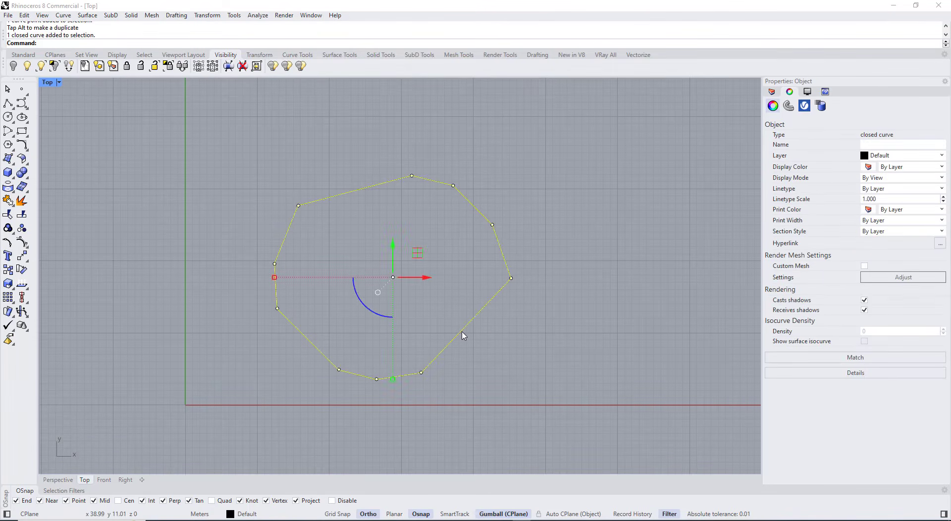
{"action": "left_click", "coordinate": [23, 202]}
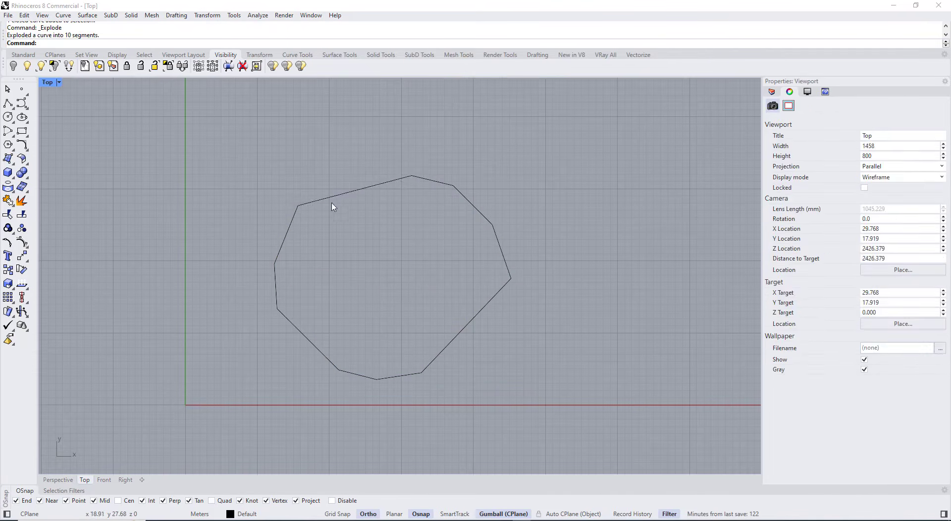
Step: Check the exploded outline by selecting its segments individually and all together, and clear the selection
{"action": "left_click", "coordinate": [335, 197]}
{"action": "left_click", "coordinate": [489, 220]}
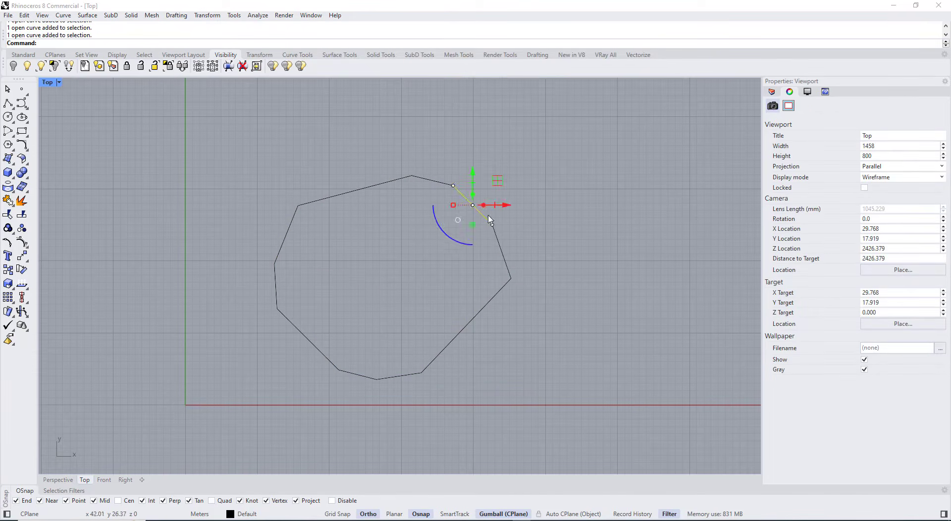
{"action": "left_click", "coordinate": [495, 291]}
{"action": "left_click", "coordinate": [501, 257]}
{"action": "left_click", "coordinate": [443, 351]}
{"action": "left_click", "coordinate": [396, 377]}
{"action": "left_click", "coordinate": [360, 377]}
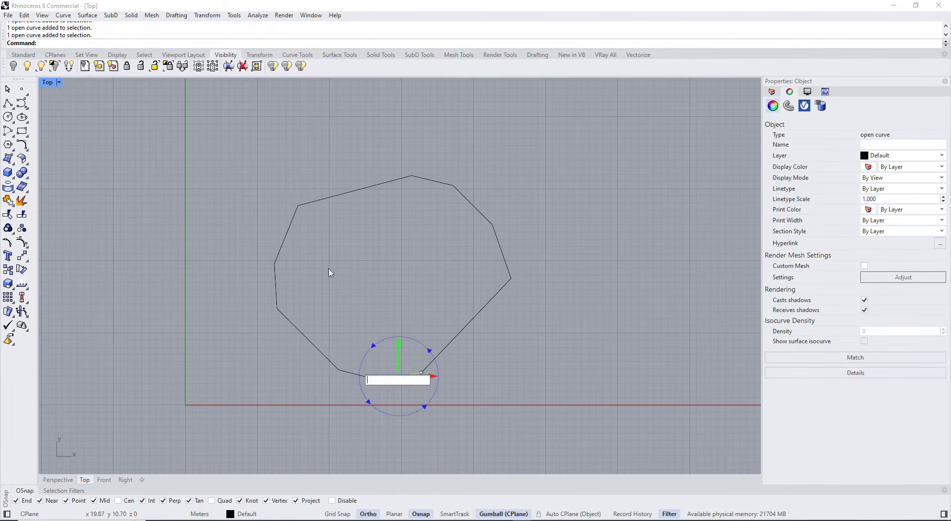
{"action": "left_click", "coordinate": [329, 270]}
{"action": "right_click_drag", "start_coordinate": [346, 189], "coordinate": [348, 208]}
{"action": "left_click", "coordinate": [348, 210]}
{"action": "scroll", "coordinate": [352, 221], "scroll_direction": "up", "scroll_amount": 8}
{"action": "scroll", "coordinate": [404, 204], "scroll_direction": "down", "scroll_amount": 12}
{"action": "left_click", "coordinate": [611, 141]}
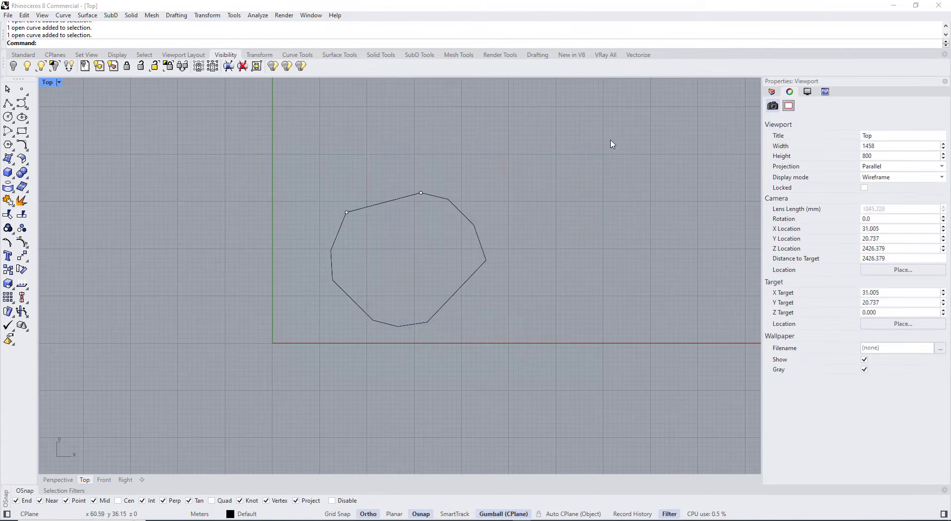
{"action": "left_click_drag", "start_coordinate": [611, 141], "coordinate": [246, 405]}
{"action": "scroll", "coordinate": [367, 235], "scroll_direction": "up", "scroll_amount": 8}
{"action": "key", "text": "Escape"}
{"action": "key", "text": "Escape"}
{"action": "right_click_drag", "start_coordinate": [438, 164], "coordinate": [410, 188]}
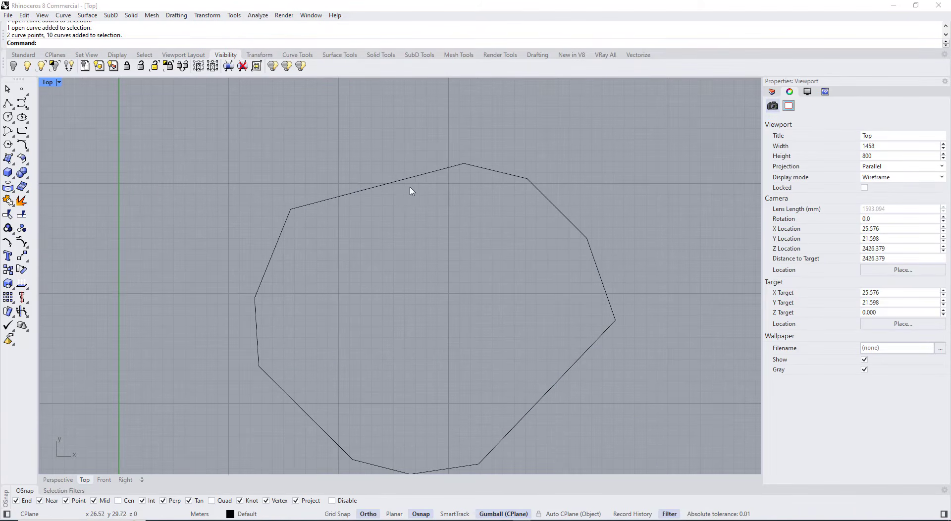
Step: Try inserting a control point into the polygon's long upper-left segment, and undo it
{"action": "left_click", "coordinate": [27, 248]}
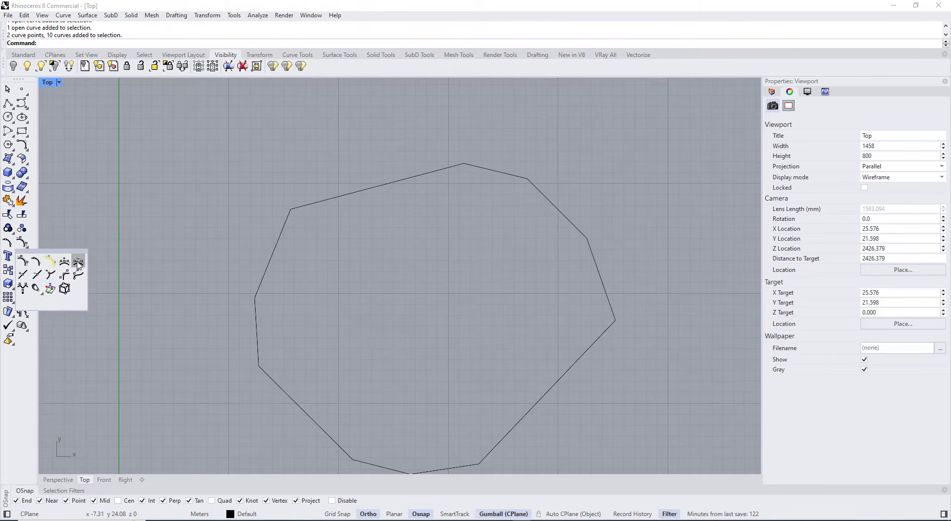
{"action": "left_click", "coordinate": [68, 263]}
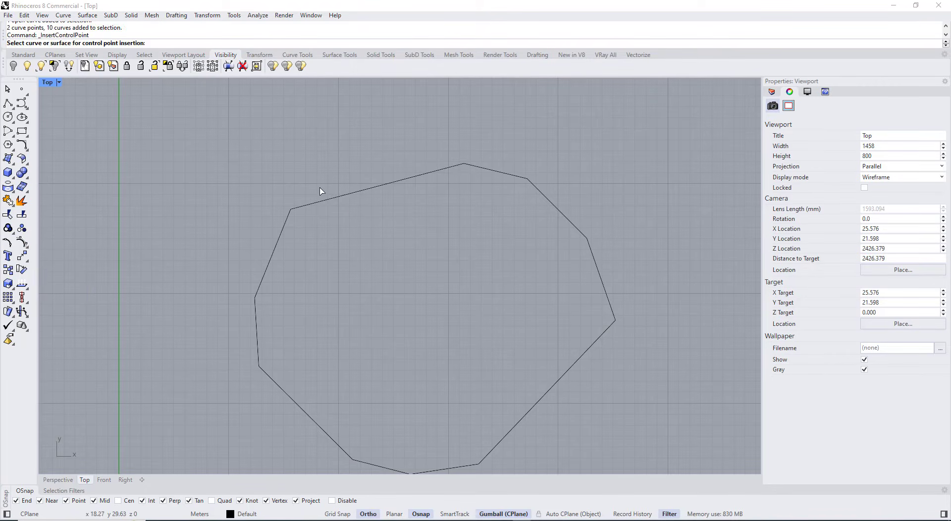
{"action": "left_click", "coordinate": [344, 196]}
{"action": "key", "text": "Escape"}
{"action": "left_click", "coordinate": [485, 170]}
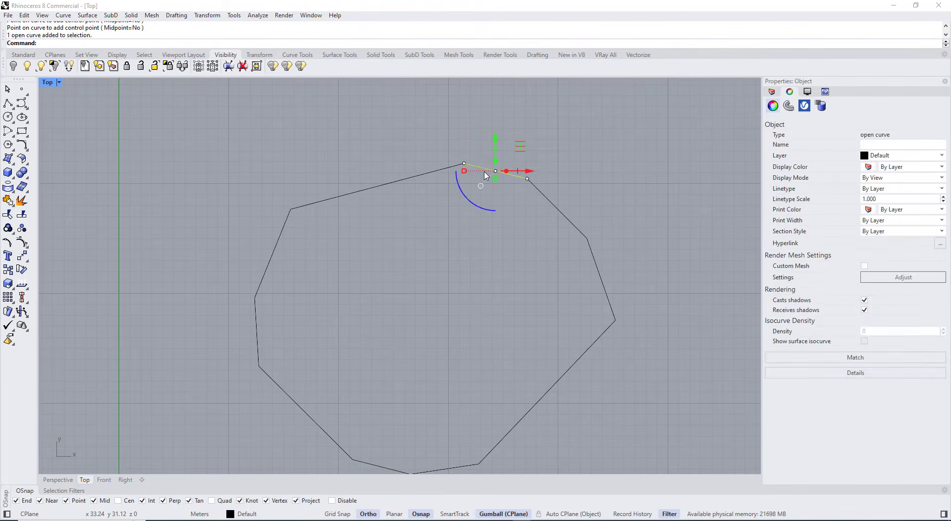
{"action": "left_click", "coordinate": [400, 249]}
{"action": "scroll", "coordinate": [382, 191], "scroll_direction": "up", "scroll_amount": 4}
{"action": "scroll", "coordinate": [382, 188], "scroll_direction": "down", "scroll_amount": 4}
{"action": "left_click", "coordinate": [382, 186]}
{"action": "left_click", "coordinate": [412, 258]}
{"action": "scroll", "coordinate": [413, 261], "scroll_direction": "down", "scroll_amount": 2}
{"action": "key", "text": "ctrl+z"}
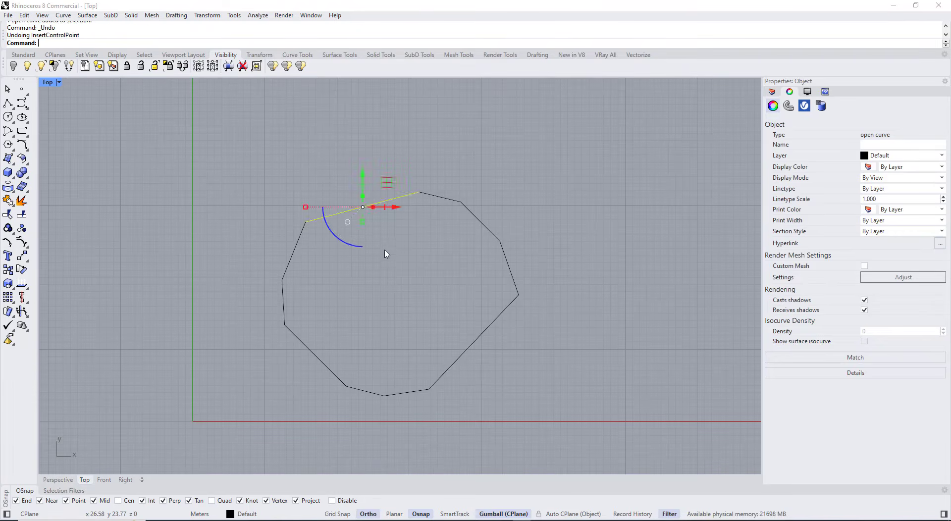
Step: Rebuild all ten polygon segments as degree 1 curves with three points each, adding a control point at every midpoint
{"action": "left_click", "coordinate": [382, 270]}
{"action": "left_click_drag", "start_coordinate": [207, 150], "coordinate": [559, 477]}
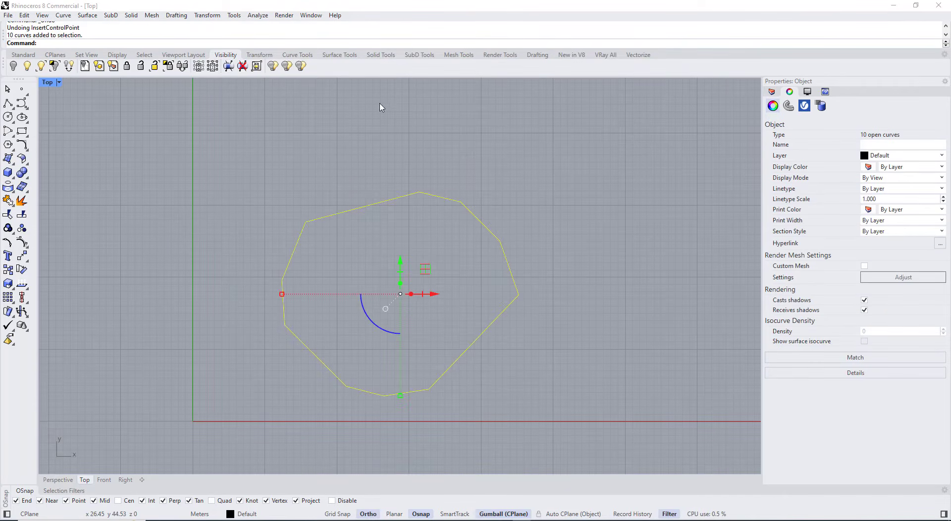
{"action": "left_click", "coordinate": [297, 55]}
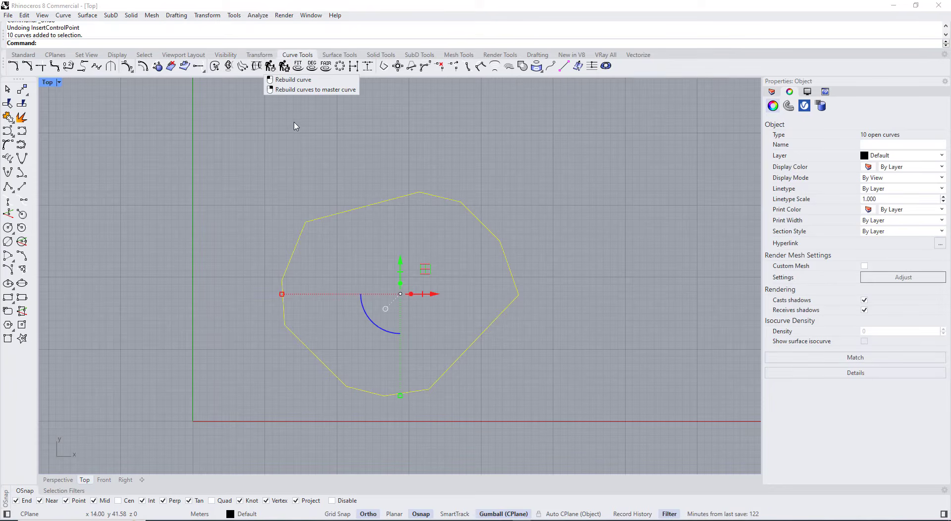
{"action": "left_click", "coordinate": [287, 138]}
{"action": "left_click_drag", "start_coordinate": [431, 308], "coordinate": [616, 454]}
{"action": "type", "text": "Re"}
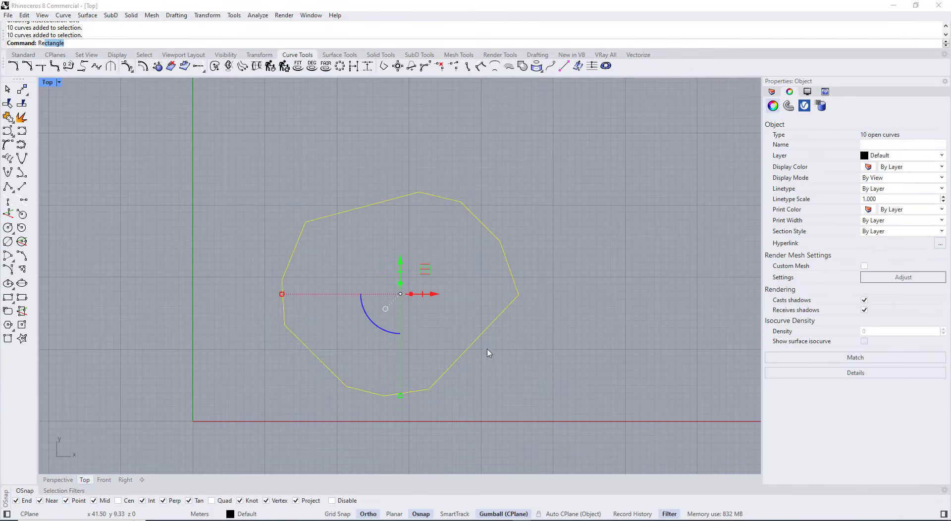
{"action": "type", "text": "build"}
{"action": "key", "text": "Return"}
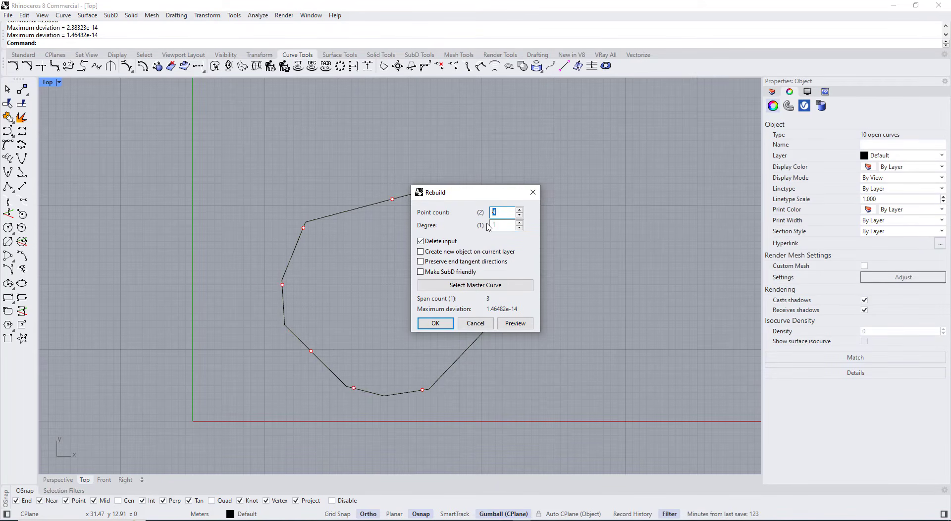
{"action": "left_click", "coordinate": [438, 325]}
Step: Inspect the rebuilt segments by turning on the control points of all ten, and select the upper-left segment's midpoint
{"action": "left_click", "coordinate": [350, 227]}
{"action": "left_click", "coordinate": [366, 207]}
{"action": "scroll", "coordinate": [366, 208], "scroll_direction": "up", "scroll_amount": 8}
{"action": "left_click", "coordinate": [516, 179]}
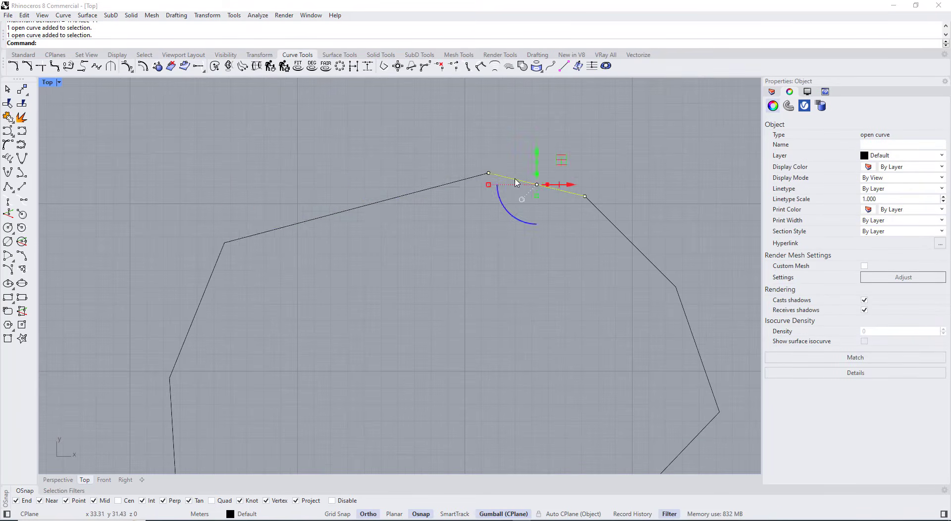
{"action": "scroll", "coordinate": [496, 181], "scroll_direction": "down", "scroll_amount": 6}
{"action": "left_click_drag", "start_coordinate": [646, 139], "coordinate": [249, 456]}
{"action": "key", "text": "F10"}
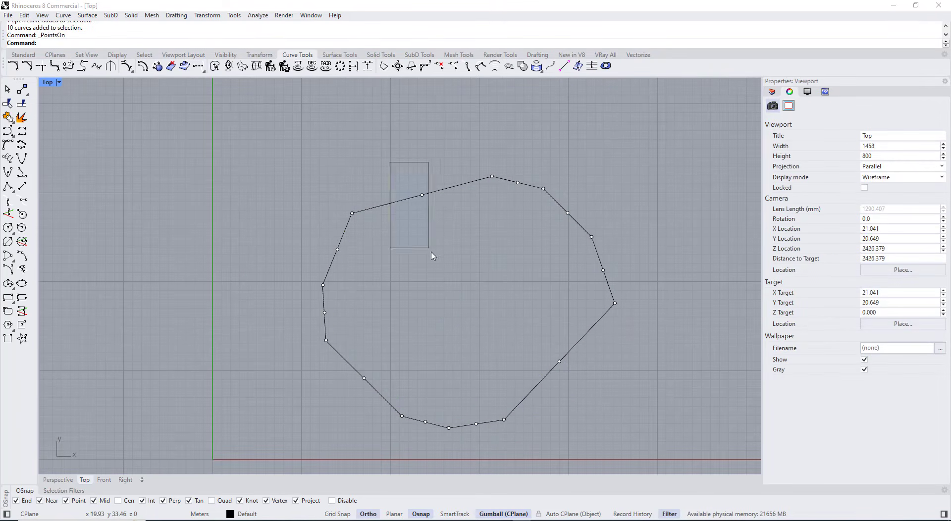
{"action": "left_click_drag", "start_coordinate": [432, 256], "coordinate": [432, 256]}
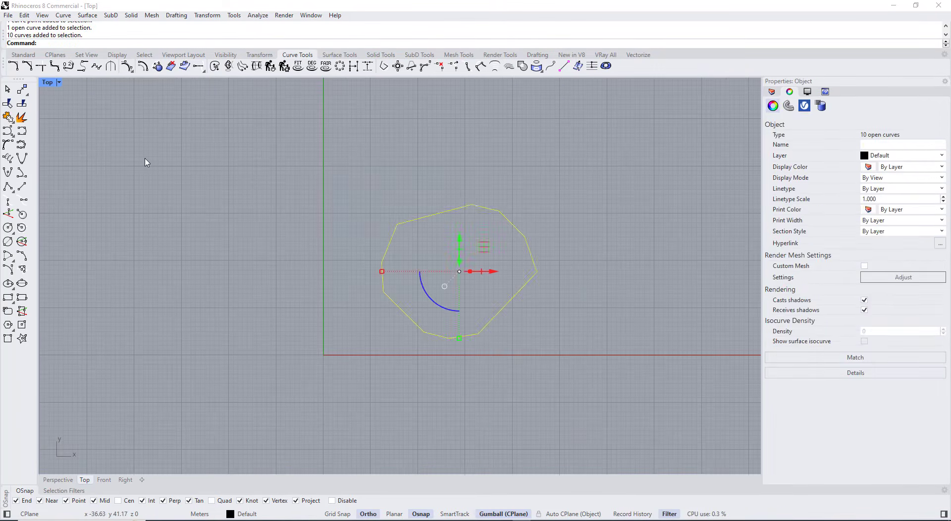
Step: Show the ten rebuilt segments in the Perspective view and turn on their control points
{"action": "double_click", "coordinate": [50, 83]}
{"action": "double_click", "coordinate": [419, 85]}
{"action": "scroll", "coordinate": [461, 257], "scroll_direction": "up", "scroll_amount": 10}
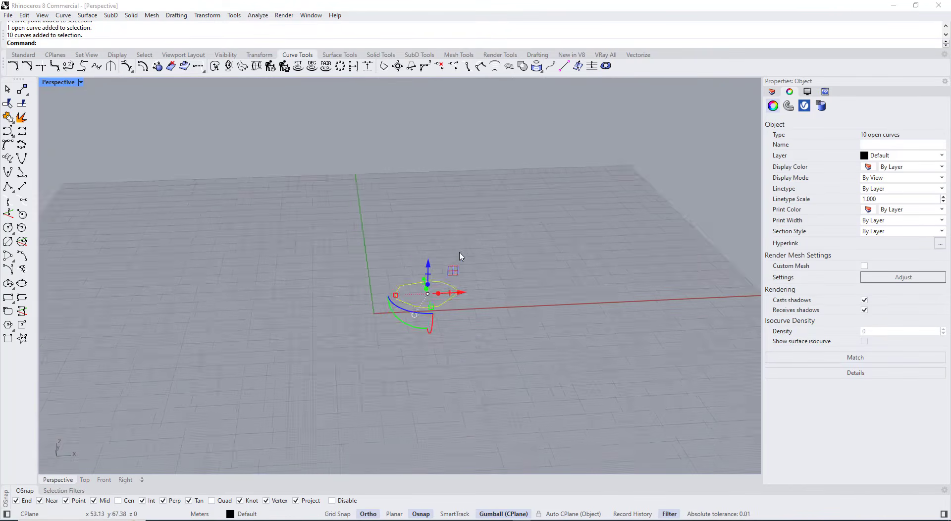
{"action": "right_click_drag", "start_coordinate": [436, 283], "coordinate": [402, 307]}
{"action": "scroll", "coordinate": [420, 265], "scroll_direction": "up", "scroll_amount": 5}
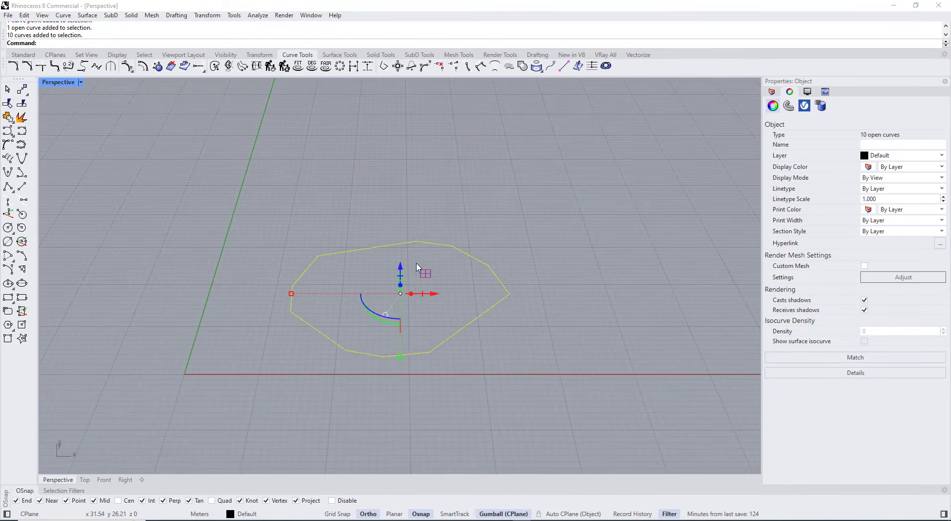
{"action": "key", "text": "F10"}
Step: Select the midpoint control points of all ten segments and raise them together to turn the outline into a zigzag
{"action": "right_click_drag", "start_coordinate": [416, 264], "coordinate": [392, 292]}
{"action": "scroll", "coordinate": [355, 228], "scroll_direction": "up", "scroll_amount": 4}
{"action": "left_click_drag", "start_coordinate": [379, 201], "coordinate": [412, 229], "text": "shift"}
{"action": "scroll", "coordinate": [284, 243], "scroll_direction": "up", "scroll_amount": 2}
{"action": "left_click_drag", "start_coordinate": [288, 239], "coordinate": [323, 270], "text": "shift"}
{"action": "left_click_drag", "start_coordinate": [258, 309], "coordinate": [295, 337], "text": "shift"}
{"action": "left_click_drag", "start_coordinate": [257, 376], "coordinate": [334, 419], "text": "shift"}
{"action": "right_click_drag", "start_coordinate": [379, 429], "coordinate": [348, 384], "text": "shift"}
{"action": "left_click_drag", "start_coordinate": [352, 387], "coordinate": [383, 426], "text": "shift"}
{"action": "left_click_drag", "start_coordinate": [424, 402], "coordinate": [461, 432], "text": "shift"}
{"action": "left_click_drag", "start_coordinate": [553, 319], "coordinate": [582, 364], "text": "shift"}
{"action": "left_click_drag", "start_coordinate": [592, 243], "coordinate": [632, 267], "text": "shift"}
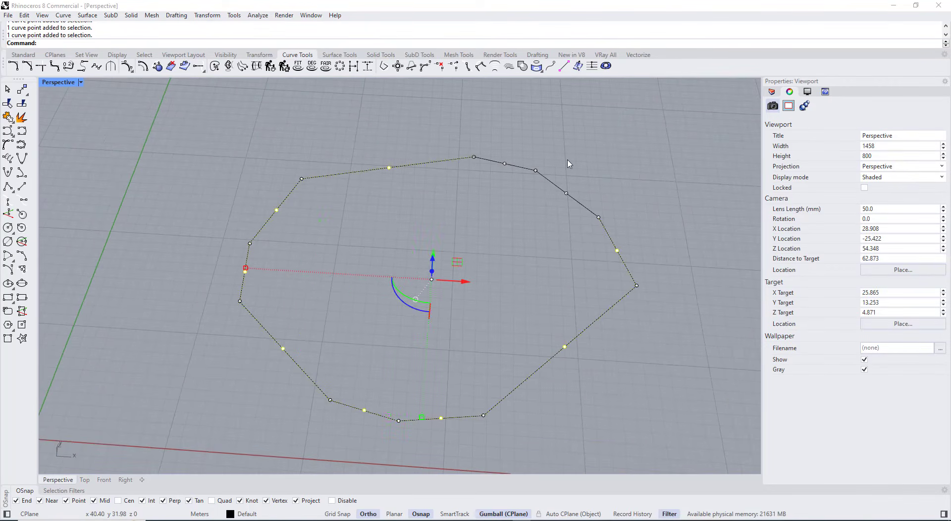
{"action": "left_click_drag", "start_coordinate": [486, 148], "coordinate": [516, 189], "text": "shift"}
{"action": "scroll", "coordinate": [499, 221], "scroll_direction": "down", "scroll_amount": 4}
{"action": "right_click_drag", "start_coordinate": [483, 248], "coordinate": [449, 232]}
{"action": "left_click_drag", "start_coordinate": [458, 255], "coordinate": [457, 229]}
{"action": "left_click", "coordinate": [475, 392]}
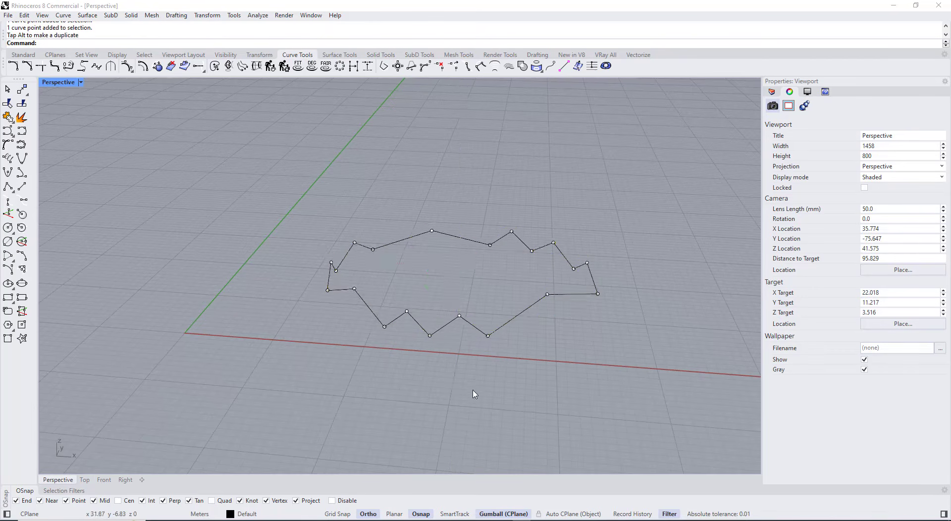
Step: Select the whole zigzag outline and lift it vertically above the ground plane
{"action": "right_click_drag", "start_coordinate": [476, 391], "coordinate": [584, 366]}
{"action": "left_click_drag", "start_coordinate": [696, 379], "coordinate": [276, 212]}
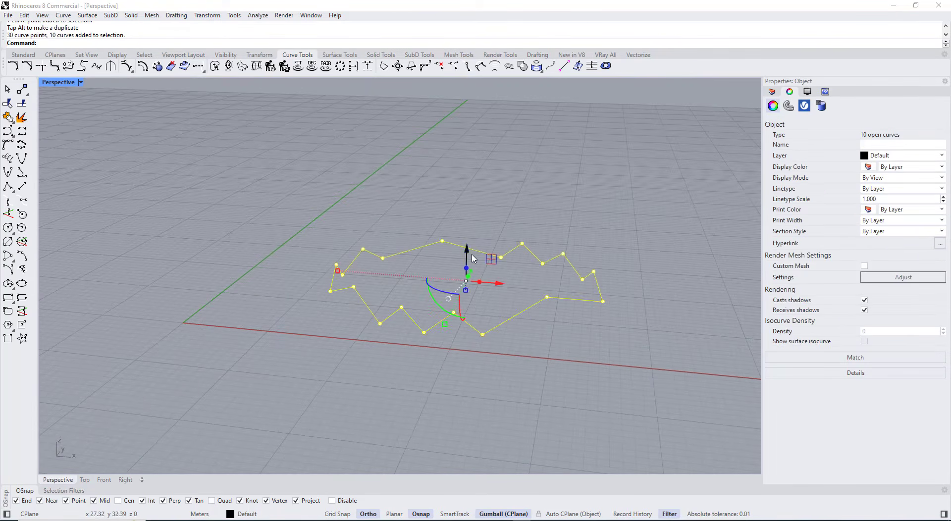
{"action": "left_click_drag", "start_coordinate": [465, 250], "coordinate": [461, 207]}
{"action": "left_click", "coordinate": [522, 416]}
Step: Raise two of the outline's midpoints individually so the zigzag peaks vary in height
{"action": "right_click_drag", "start_coordinate": [522, 417], "coordinate": [525, 342]}
{"action": "scroll", "coordinate": [584, 247], "scroll_direction": "up", "scroll_amount": 2}
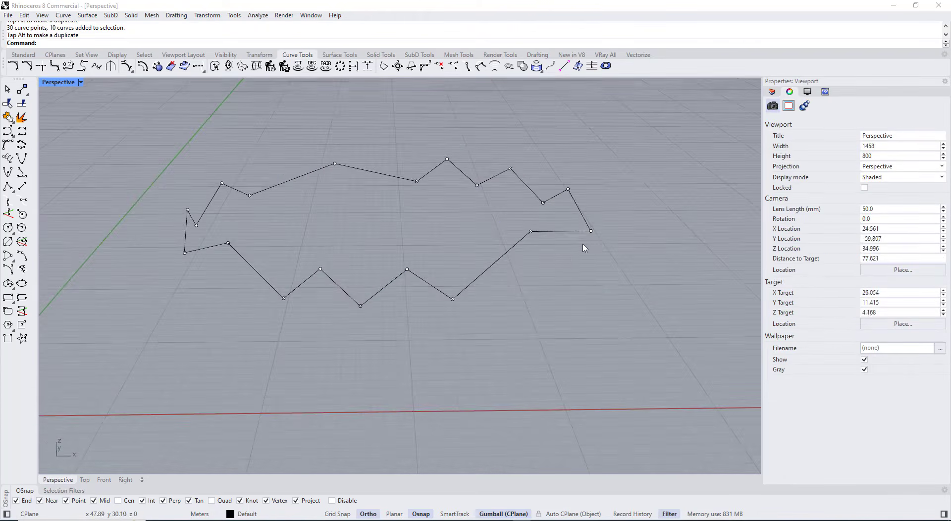
{"action": "right_click_drag", "start_coordinate": [584, 247], "coordinate": [480, 223]}
{"action": "scroll", "coordinate": [499, 237], "scroll_direction": "up", "scroll_amount": 2}
{"action": "left_click_drag", "start_coordinate": [498, 235], "coordinate": [533, 291]}
{"action": "right_click_drag", "start_coordinate": [479, 288], "coordinate": [483, 242]}
{"action": "scroll", "coordinate": [490, 238], "scroll_direction": "down", "scroll_amount": 2}
{"action": "left_click_drag", "start_coordinate": [509, 226], "coordinate": [509, 201]}
{"action": "right_click_drag", "start_coordinate": [347, 248], "coordinate": [429, 283]}
{"action": "left_click_drag", "start_coordinate": [414, 246], "coordinate": [430, 274]}
{"action": "left_click_drag", "start_coordinate": [424, 233], "coordinate": [423, 216]}
Step: Continue varying the peak heights, adjusting the midpoint on the outline's short left edge
{"action": "right_click_drag", "start_coordinate": [580, 283], "coordinate": [387, 300]}
{"action": "scroll", "coordinate": [517, 285], "scroll_direction": "down", "scroll_amount": 2}
{"action": "mouse_move", "coordinate": [519, 284]}
{"action": "left_mouse_down"}
{"action": "mouse_move", "coordinate": [540, 324]}
{"action": "mouse_move", "coordinate": [535, 274]}
{"action": "left_mouse_up"}
{"action": "right_click_drag", "start_coordinate": [384, 267], "coordinate": [578, 262]}
{"action": "scroll", "coordinate": [313, 263], "scroll_direction": "up", "scroll_amount": 4}
{"action": "left_click_drag", "start_coordinate": [293, 242], "coordinate": [307, 203]}
{"action": "right_click_drag", "start_coordinate": [324, 207], "coordinate": [432, 213]}
{"action": "mouse_move", "coordinate": [236, 279]}
{"action": "left_mouse_down"}
{"action": "mouse_move", "coordinate": [256, 310]}
{"action": "mouse_move", "coordinate": [245, 280]}
{"action": "left_mouse_up"}
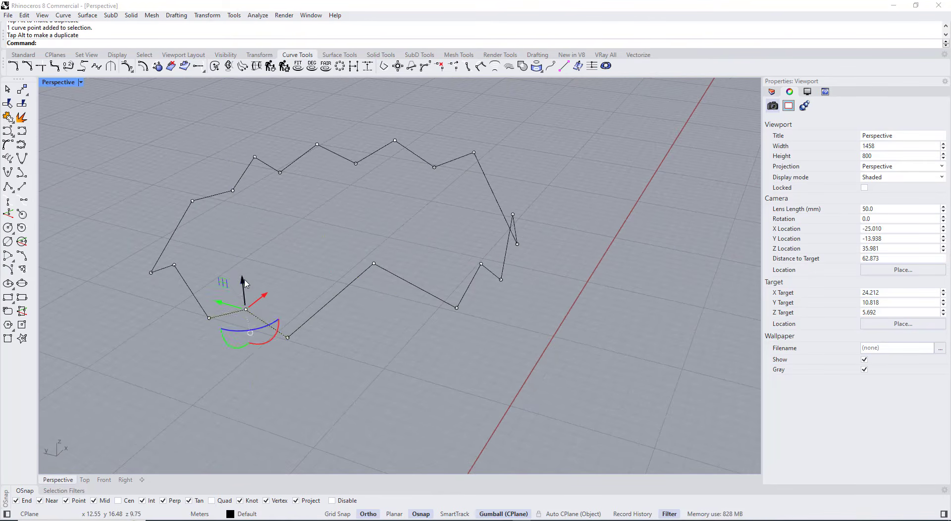
Step: Adjust the height of the midpoint on the outline's steep upper-left edge and clear the selection
{"action": "scroll", "coordinate": [198, 278], "scroll_direction": "down", "scroll_amount": 2}
{"action": "right_click_drag", "start_coordinate": [144, 275], "coordinate": [290, 277]}
{"action": "scroll", "coordinate": [223, 293], "scroll_direction": "down", "scroll_amount": 2}
{"action": "left_click_drag", "start_coordinate": [198, 300], "coordinate": [208, 271]}
{"action": "left_click_drag", "start_coordinate": [336, 306], "coordinate": [313, 334]}
{"action": "right_click_drag", "start_coordinate": [322, 331], "coordinate": [280, 312]}
{"action": "left_click_drag", "start_coordinate": [260, 249], "coordinate": [260, 245]}
{"action": "left_click", "coordinate": [466, 301]}
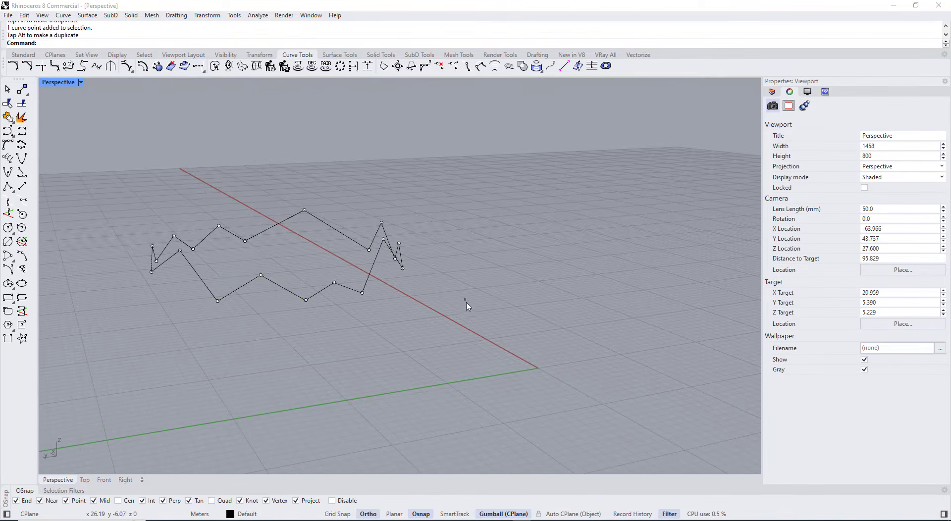
Step: Turn off the control points, select all ten zigzag segments, and join them into one closed curve
{"action": "right_click_drag", "start_coordinate": [466, 301], "coordinate": [230, 166]}
{"action": "key", "text": "Escape"}
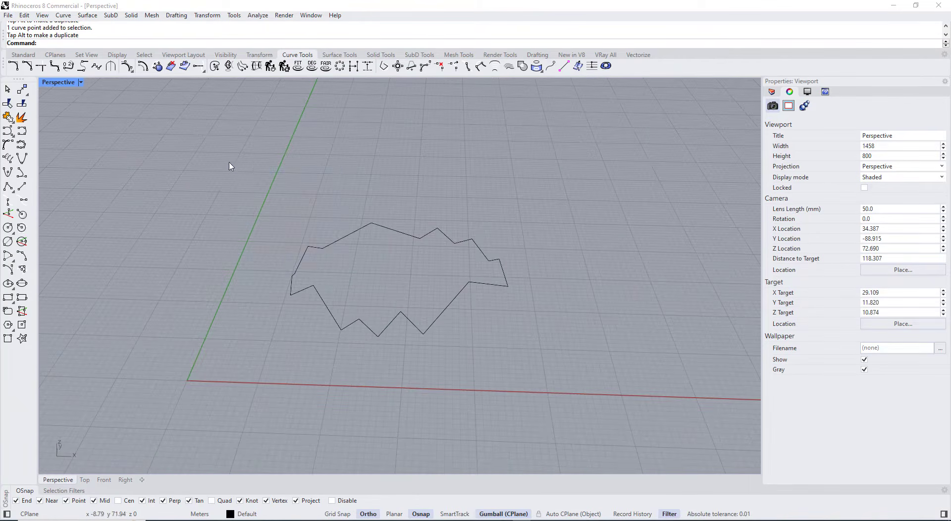
{"action": "left_click_drag", "start_coordinate": [229, 166], "coordinate": [543, 404]}
{"action": "right_click_drag", "start_coordinate": [399, 242], "coordinate": [63, 131]}
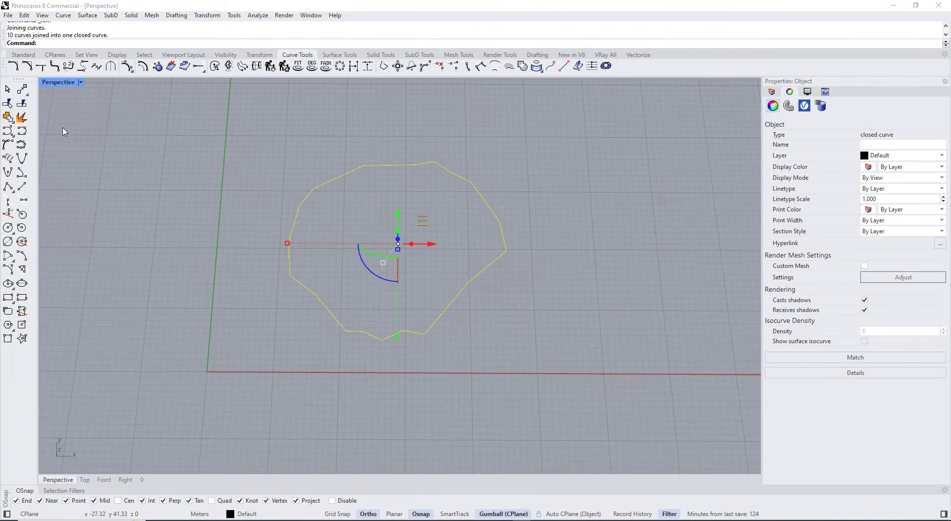
Step: Place a single point object near the middle of the closed outline in the Top view
{"action": "double_click", "coordinate": [50, 80]}
{"action": "double_click", "coordinate": [50, 80]}
{"action": "scroll", "coordinate": [460, 276], "scroll_direction": "up", "scroll_amount": 10}
{"action": "left_click", "coordinate": [321, 227]}
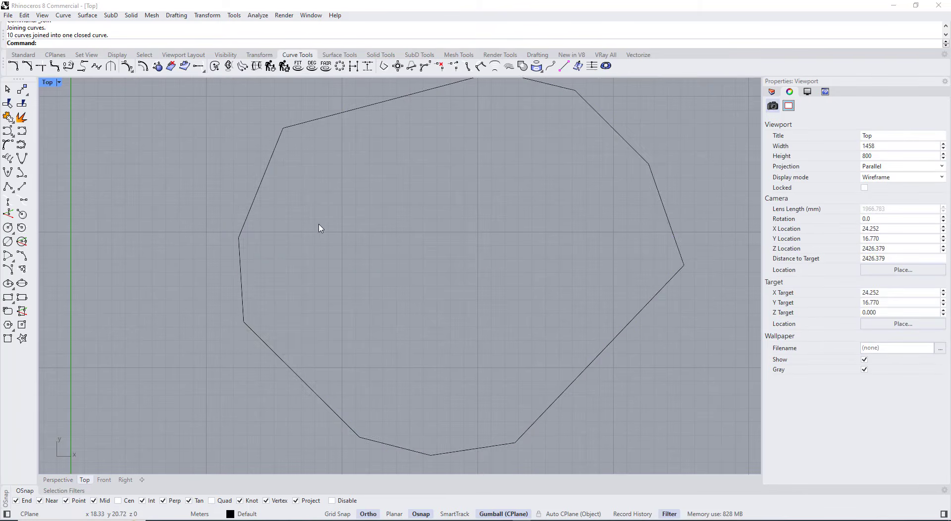
{"action": "scroll", "coordinate": [322, 235], "scroll_direction": "down", "scroll_amount": 4}
{"action": "type", "text": "int"}
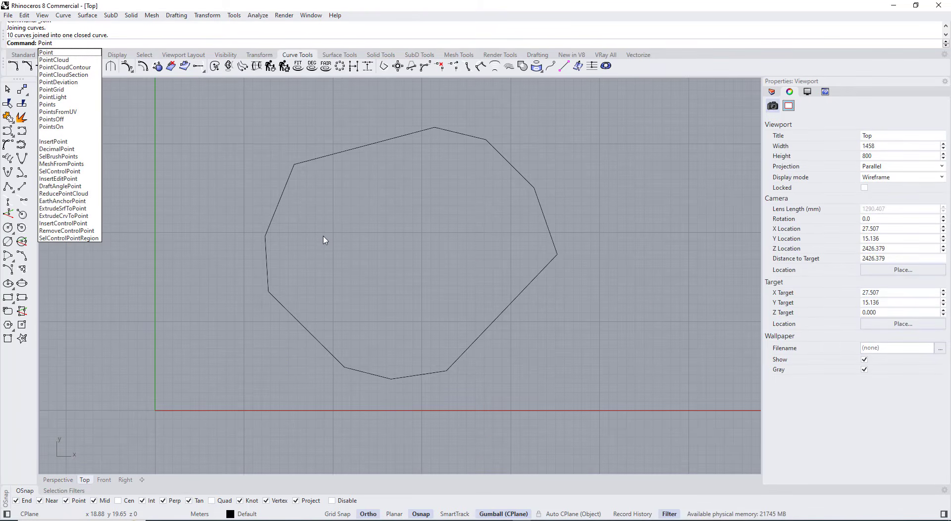
{"action": "key", "text": "Return"}
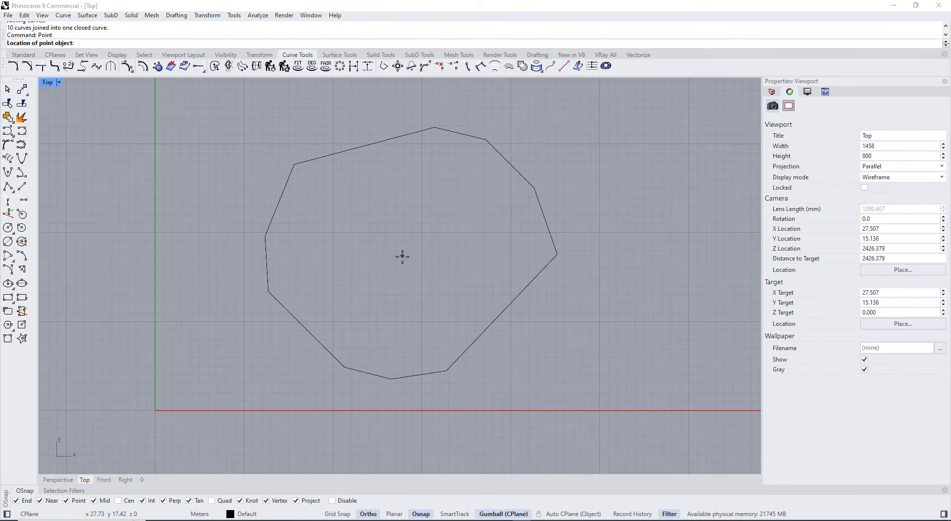
{"action": "left_click", "coordinate": [402, 249]}
{"action": "left_click_drag", "start_coordinate": [408, 264], "coordinate": [395, 238]}
Step: Select the outline and its centre point in the Perspective view and turn on history recording
{"action": "double_click", "coordinate": [47, 85]}
{"action": "double_click", "coordinate": [417, 83]}
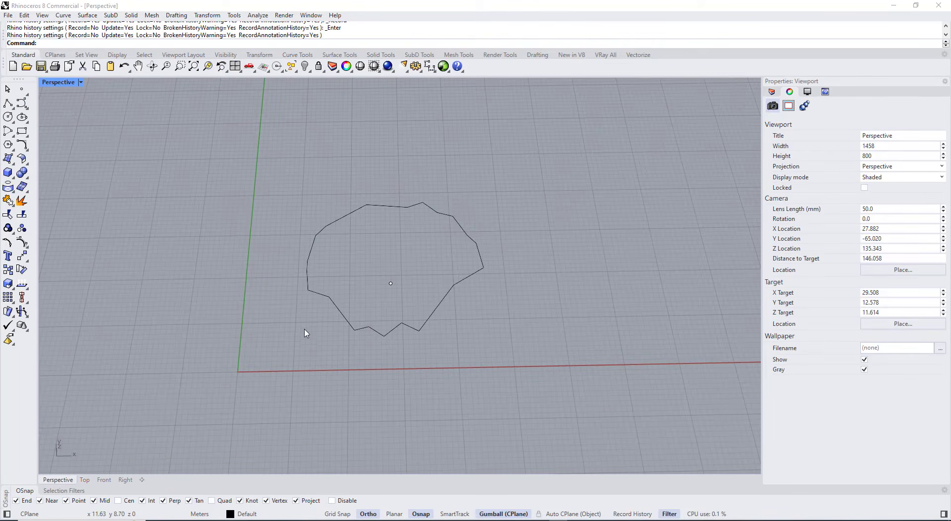
{"action": "left_click_drag", "start_coordinate": [204, 159], "coordinate": [558, 411]}
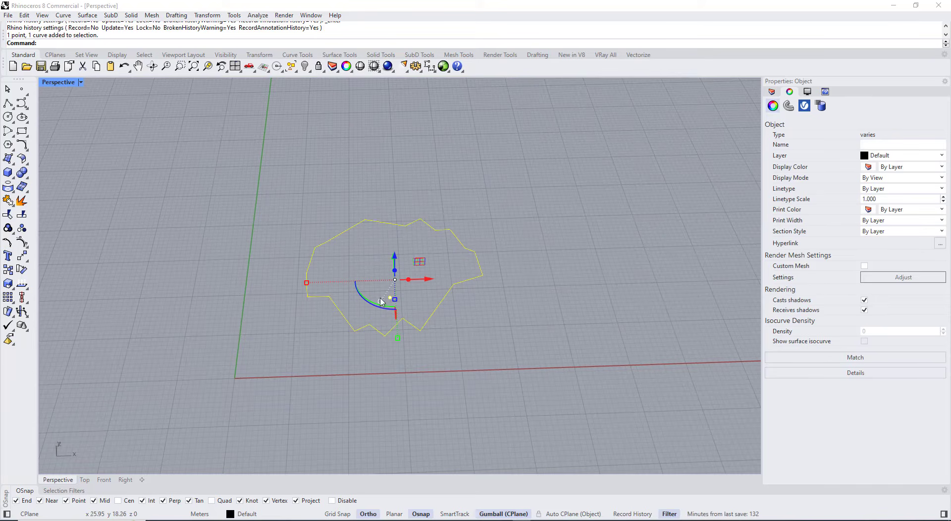
{"action": "right_click", "coordinate": [638, 514]}
{"action": "left_click", "coordinate": [654, 477]}
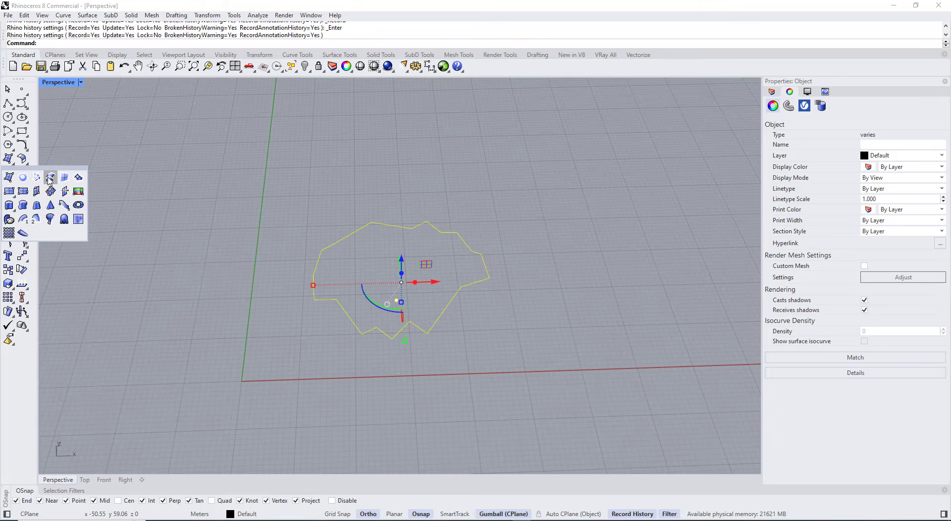
Step: Loft between the zigzag outline and the centre point to create the folded roof, keeping the default seam
{"action": "left_click", "coordinate": [50, 181]}
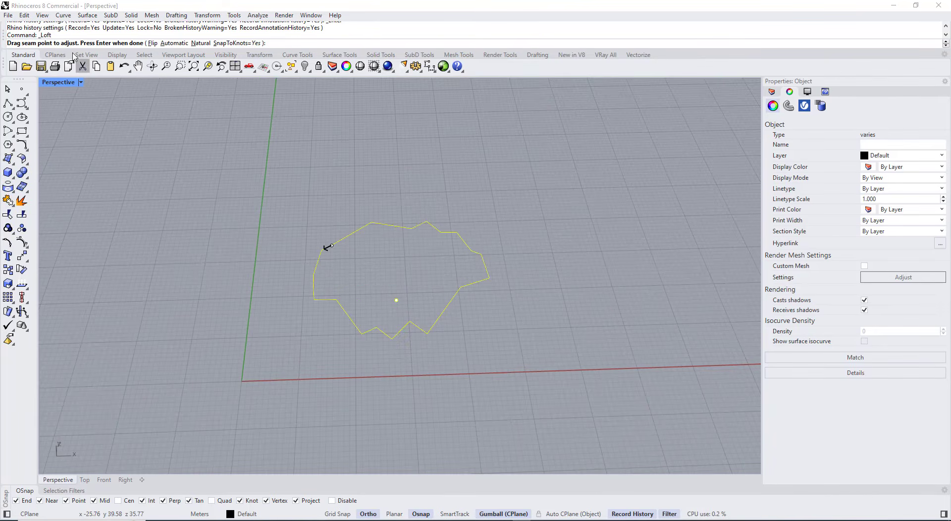
{"action": "right_click", "coordinate": [382, 289]}
{"action": "right_click_drag", "start_coordinate": [382, 287], "coordinate": [487, 329]}
{"action": "scroll", "coordinate": [372, 322], "scroll_direction": "up", "scroll_amount": 4}
{"action": "scroll", "coordinate": [418, 323], "scroll_direction": "down", "scroll_amount": 4}
{"action": "right_click", "coordinate": [418, 323]}
{"action": "scroll", "coordinate": [419, 323], "scroll_direction": "up", "scroll_amount": 3}
{"action": "left_click", "coordinate": [675, 441]}
Step: Raise the roof's centre point so that the lofted folds update through history
{"action": "left_click", "coordinate": [421, 324]}
{"action": "key", "text": "Escape"}
{"action": "scroll", "coordinate": [471, 298], "scroll_direction": "down", "scroll_amount": 4}
{"action": "scroll", "coordinate": [436, 302], "scroll_direction": "down", "scroll_amount": 4}
{"action": "scroll", "coordinate": [436, 297], "scroll_direction": "up", "scroll_amount": 6}
{"action": "left_click", "coordinate": [488, 329]}
{"action": "key", "text": "Escape"}
{"action": "scroll", "coordinate": [436, 319], "scroll_direction": "up", "scroll_amount": 2}
{"action": "left_click", "coordinate": [439, 322]}
Step: Edit the outline curve's control points, slightly lowering the peaks on its short lower-right and long lower-left edges
{"action": "left_click", "coordinate": [487, 350]}
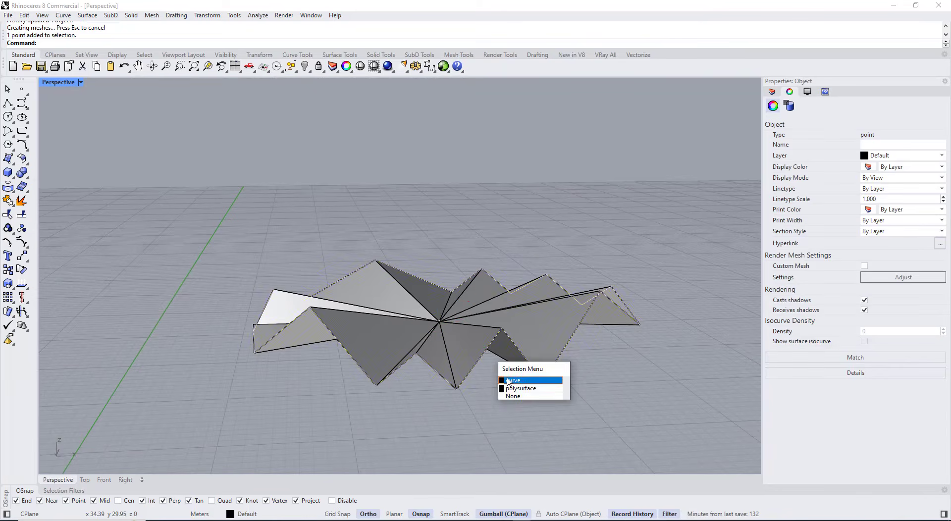
{"action": "left_click", "coordinate": [508, 380]}
{"action": "left_click_drag", "start_coordinate": [502, 310], "coordinate": [502, 322]}
{"action": "scroll", "coordinate": [506, 324], "scroll_direction": "down", "scroll_amount": 3}
{"action": "right_click_drag", "start_coordinate": [495, 329], "coordinate": [421, 329]}
{"action": "scroll", "coordinate": [400, 311], "scroll_direction": "up", "scroll_amount": 4}
{"action": "left_click", "coordinate": [352, 299]}
{"action": "left_click", "coordinate": [379, 330]}
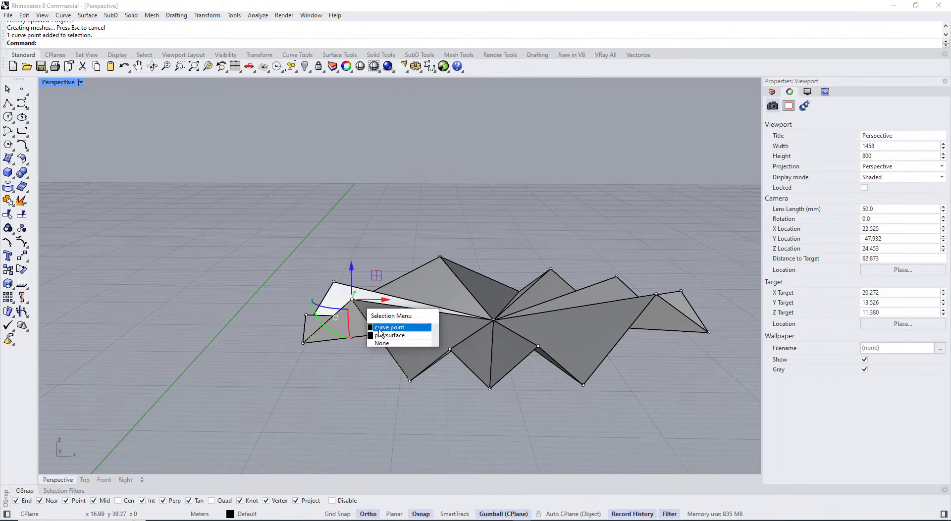
{"action": "left_click_drag", "start_coordinate": [352, 268], "coordinate": [352, 278]}
Step: Slightly lower the tall peak on the outline's long upper-left edge and turn off the control points
{"action": "right_click_drag", "start_coordinate": [634, 442], "coordinate": [728, 462]}
{"action": "scroll", "coordinate": [421, 281], "scroll_direction": "down", "scroll_amount": 4}
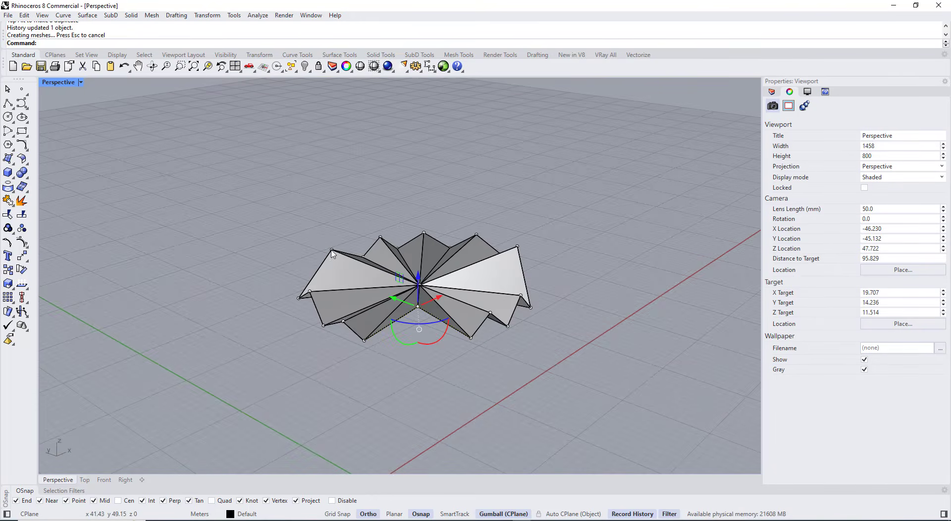
{"action": "left_click", "coordinate": [332, 251]}
{"action": "left_click_drag", "start_coordinate": [331, 219], "coordinate": [332, 230]}
{"action": "key", "text": "Escape"}
Step: Hide the roof polysurface's surface isocurves in the Top view
{"action": "right_click_drag", "start_coordinate": [463, 218], "coordinate": [420, 292]}
{"action": "double_click", "coordinate": [55, 83]}
{"action": "double_click", "coordinate": [55, 83]}
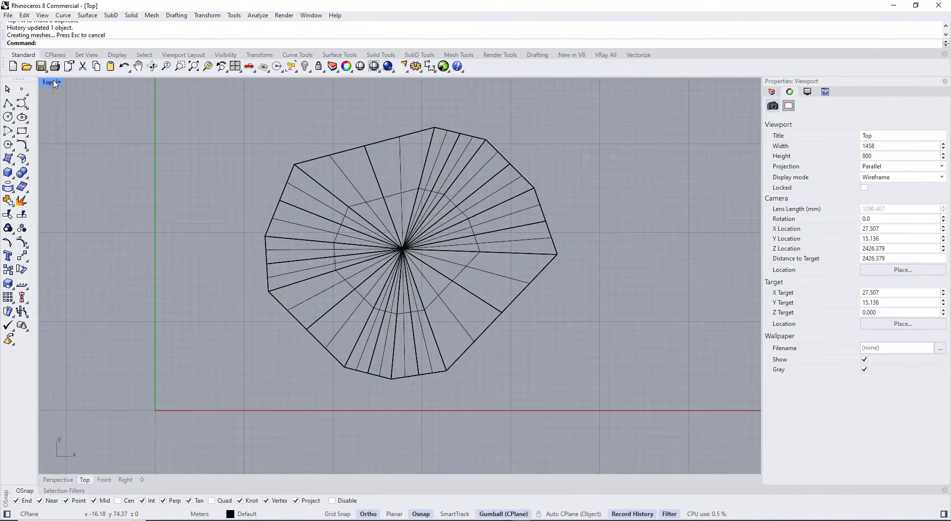
{"action": "scroll", "coordinate": [301, 233], "scroll_direction": "down", "scroll_amount": 1}
{"action": "left_click", "coordinate": [309, 211]}
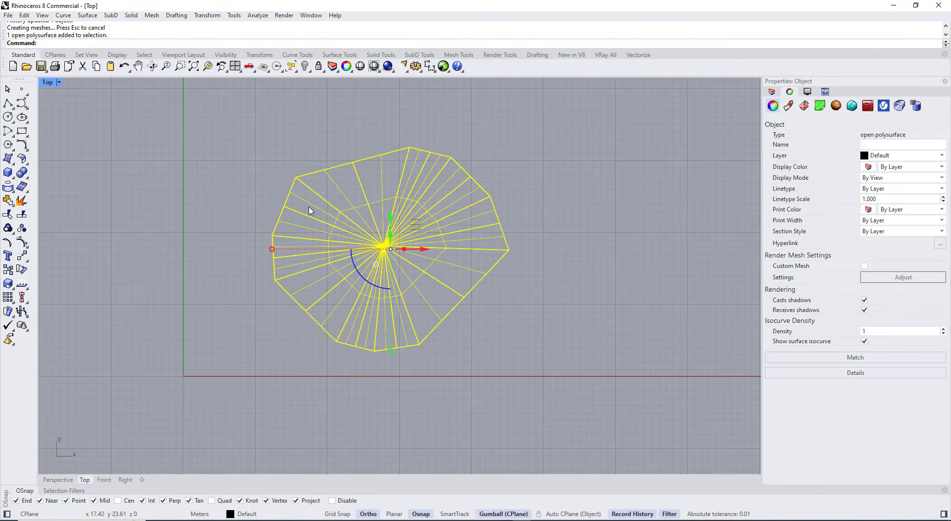
{"action": "left_click", "coordinate": [866, 342]}
{"action": "key", "text": "Escape"}
{"action": "right_click_drag", "start_coordinate": [396, 305], "coordinate": [389, 334]}
Step: Switch to the TCDC Khon Kaen reference photo, enlarge it to examine the roof's folds and central opening, and return to Rhino
{"action": "left_click", "coordinate": [558, 520]}
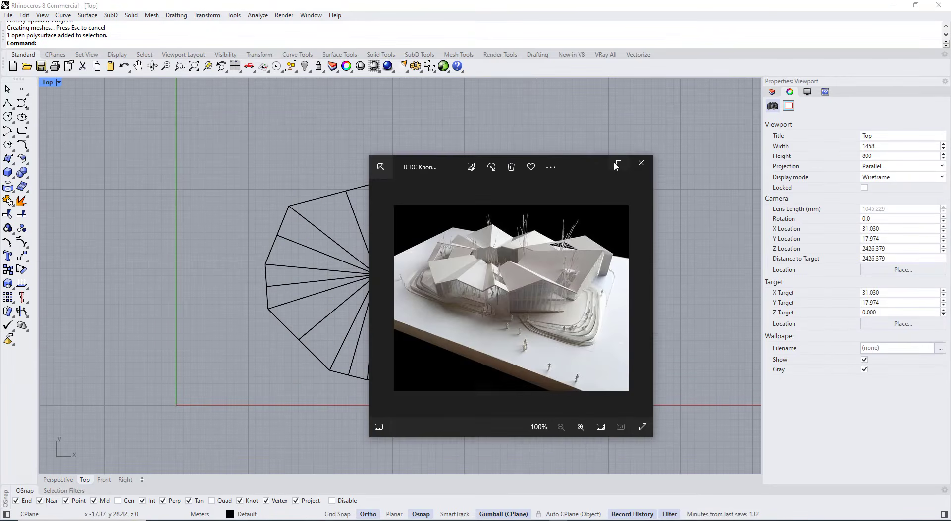
{"action": "left_click", "coordinate": [617, 163]}
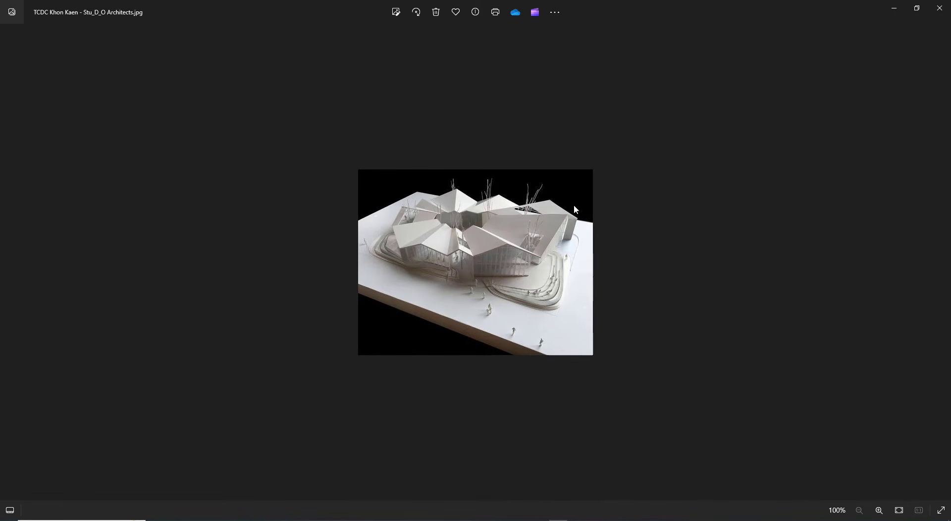
{"action": "left_click", "coordinate": [894, 9]}
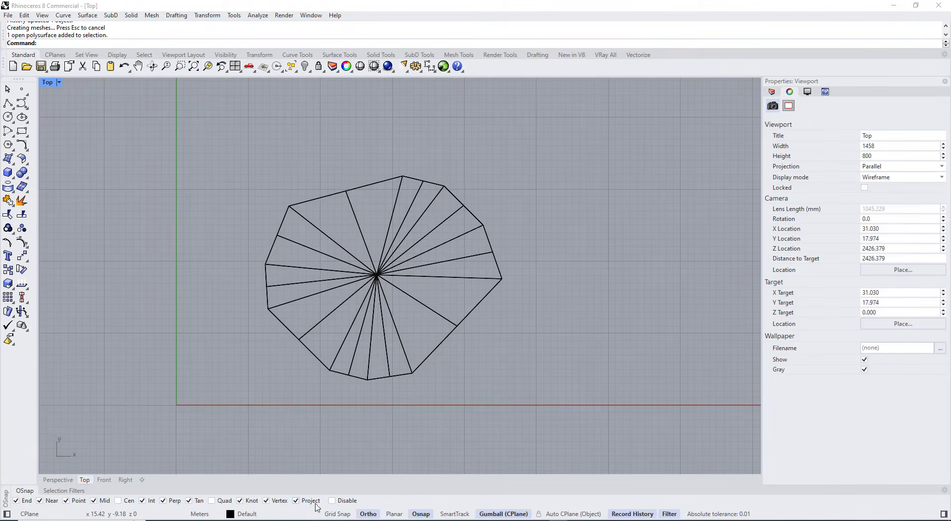
Step: Draw a closed ten-sided polyline around the roof's centre, placing each corner on the fold line leading to an outline corner
{"action": "scroll", "coordinate": [353, 255], "scroll_direction": "up", "scroll_amount": 3}
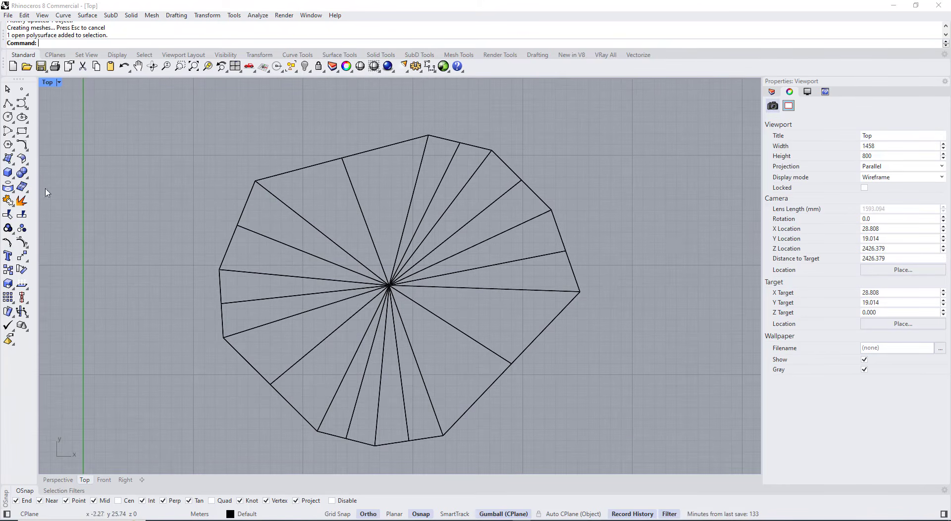
{"action": "left_click", "coordinate": [7, 103]}
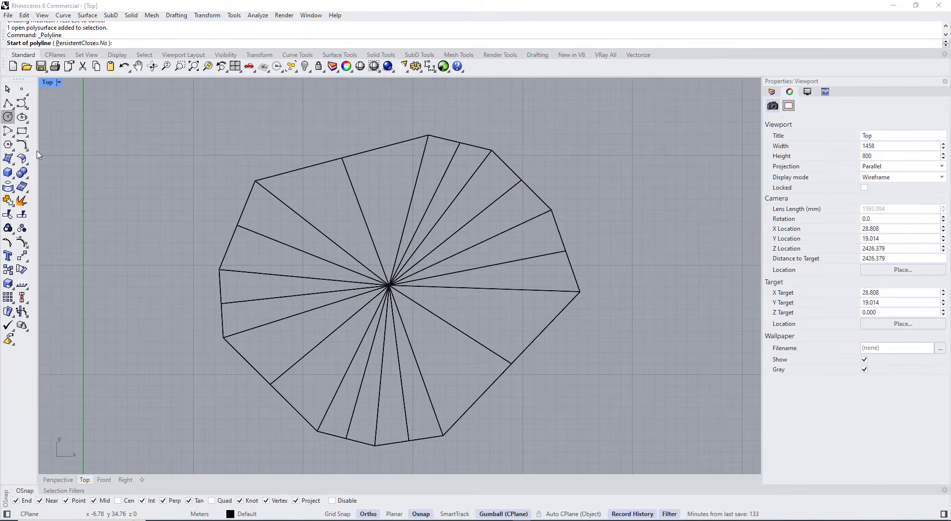
{"action": "left_click", "coordinate": [322, 307]}
{"action": "left_click", "coordinate": [360, 345]}
{"action": "left_click", "coordinate": [384, 350]}
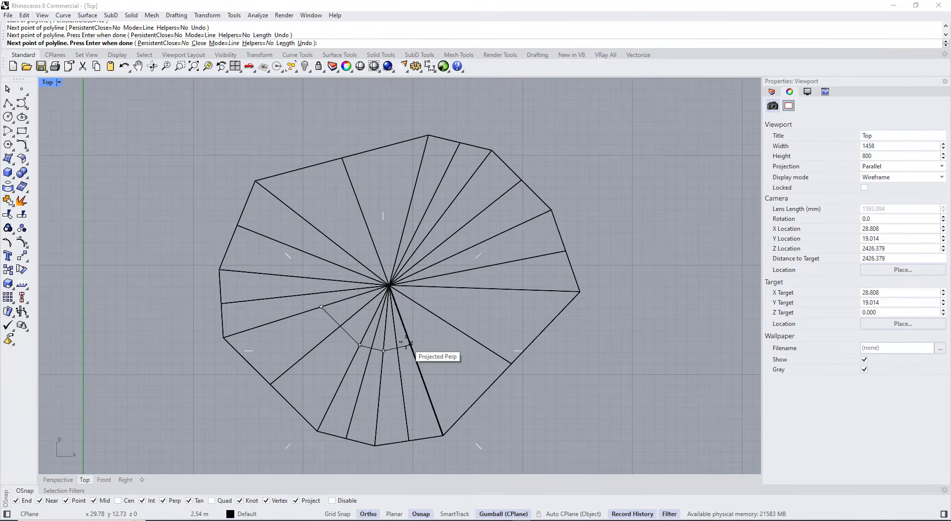
{"action": "left_click", "coordinate": [411, 345]}
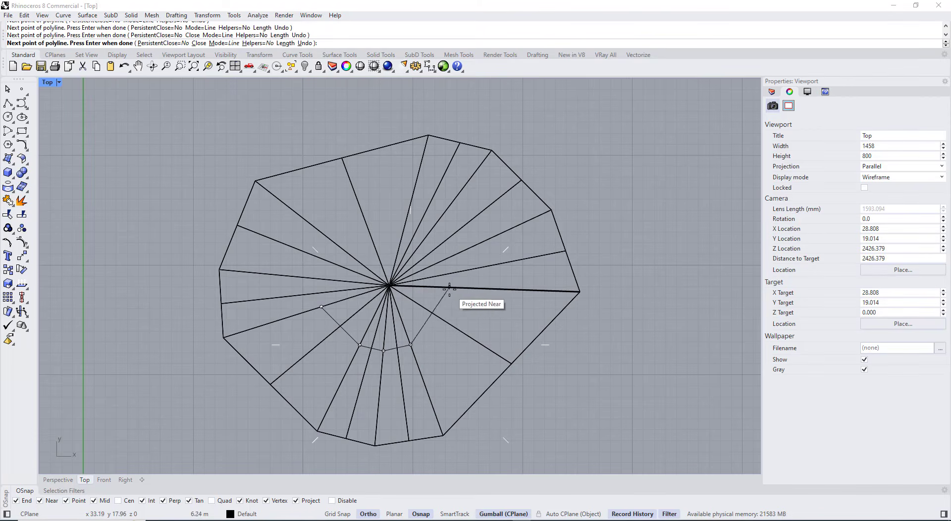
{"action": "left_click", "coordinate": [467, 288]}
{"action": "left_click", "coordinate": [456, 254]}
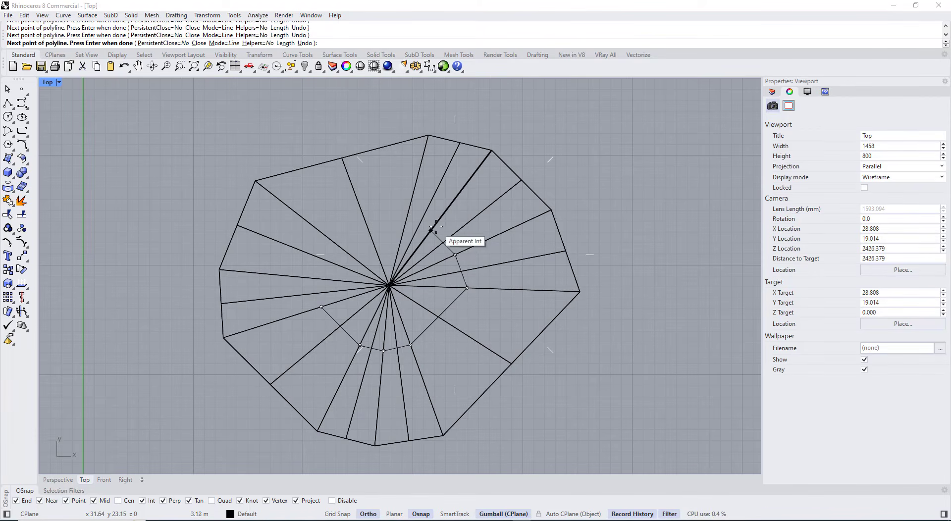
{"action": "left_click", "coordinate": [430, 231]}
{"action": "left_click", "coordinate": [406, 220]}
{"action": "left_click", "coordinate": [338, 246]}
{"action": "left_click", "coordinate": [332, 280]}
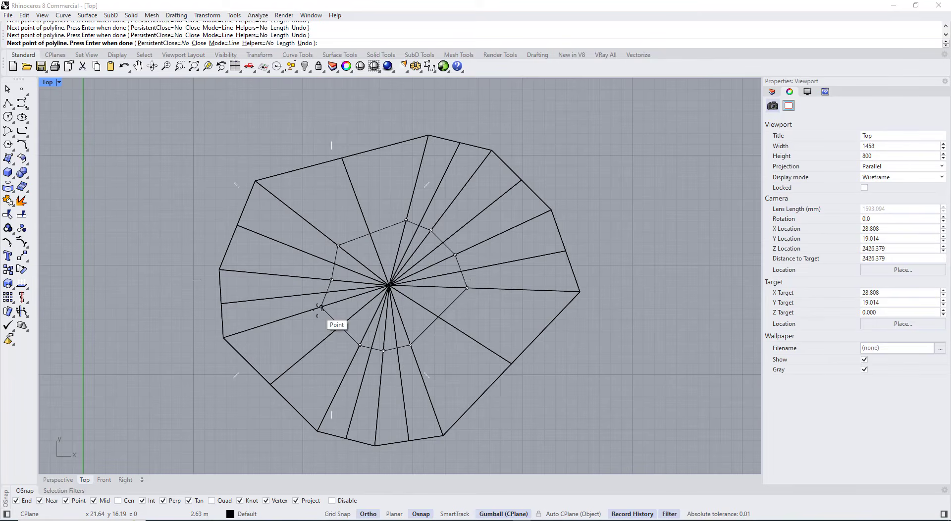
{"action": "left_click", "coordinate": [322, 307]}
Step: Move the inner polyline's left corner slightly outward along its fold line
{"action": "scroll", "coordinate": [329, 278], "scroll_direction": "up", "scroll_amount": 12}
{"action": "left_click", "coordinate": [336, 289]}
{"action": "left_click", "coordinate": [338, 283]}
{"action": "type", "text": "M"}
{"action": "key", "text": "Return"}
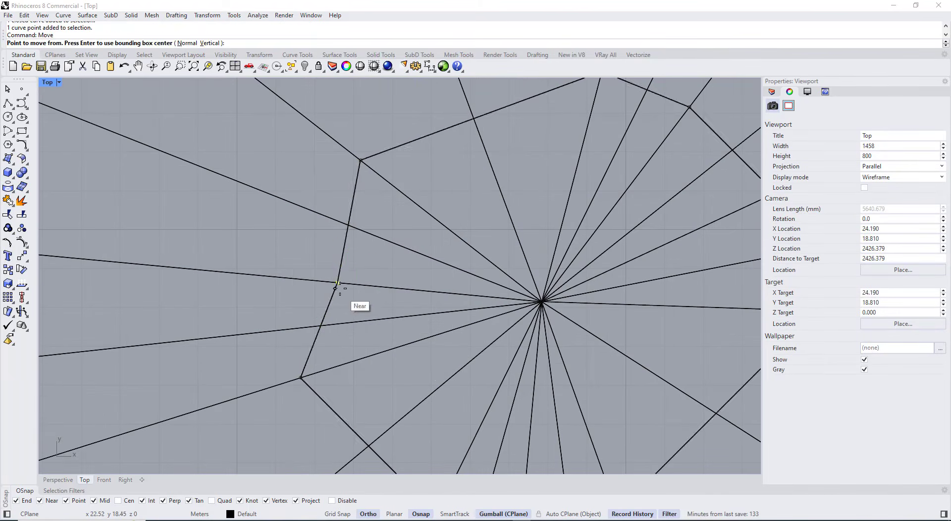
{"action": "left_click", "coordinate": [338, 283]}
{"action": "left_click", "coordinate": [307, 280]}
{"action": "scroll", "coordinate": [343, 264], "scroll_direction": "down", "scroll_amount": 10}
Step: Check the inner polyline's position beneath the folded roof in Perspective, and return to the Top view with nothing selected
{"action": "left_click", "coordinate": [365, 225]}
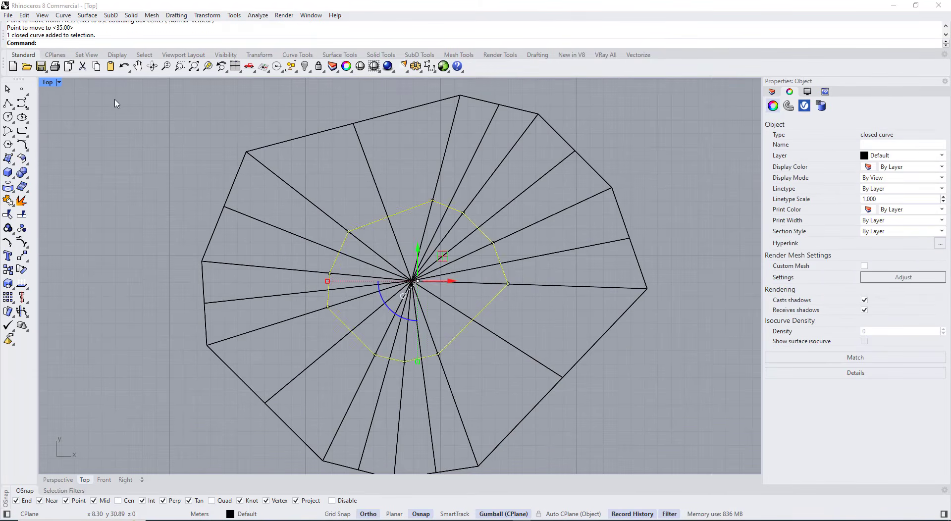
{"action": "double_click", "coordinate": [44, 84]}
{"action": "double_click", "coordinate": [421, 83]}
{"action": "right_click_drag", "start_coordinate": [440, 317], "coordinate": [427, 285]}
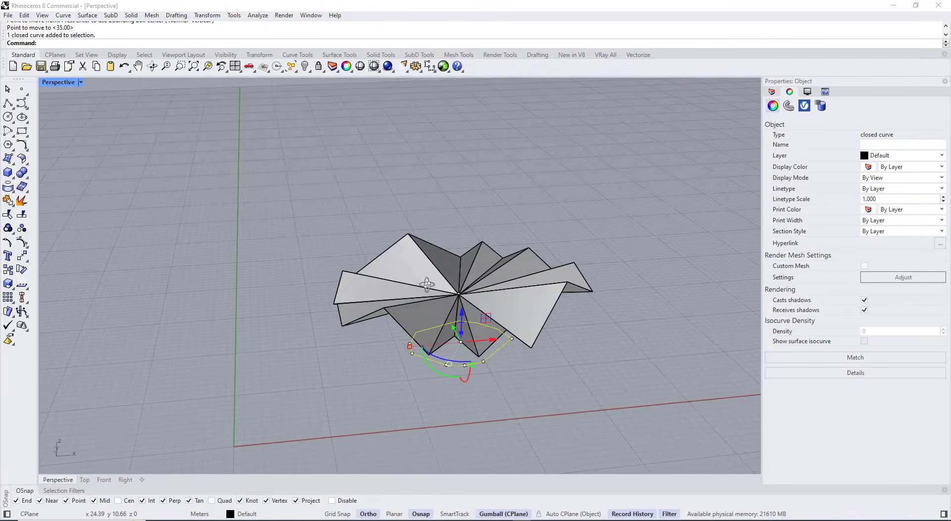
{"action": "right_click_drag", "start_coordinate": [262, 223], "coordinate": [281, 258]}
{"action": "double_click", "coordinate": [51, 83]}
{"action": "double_click", "coordinate": [51, 83]}
{"action": "left_click", "coordinate": [149, 149]}
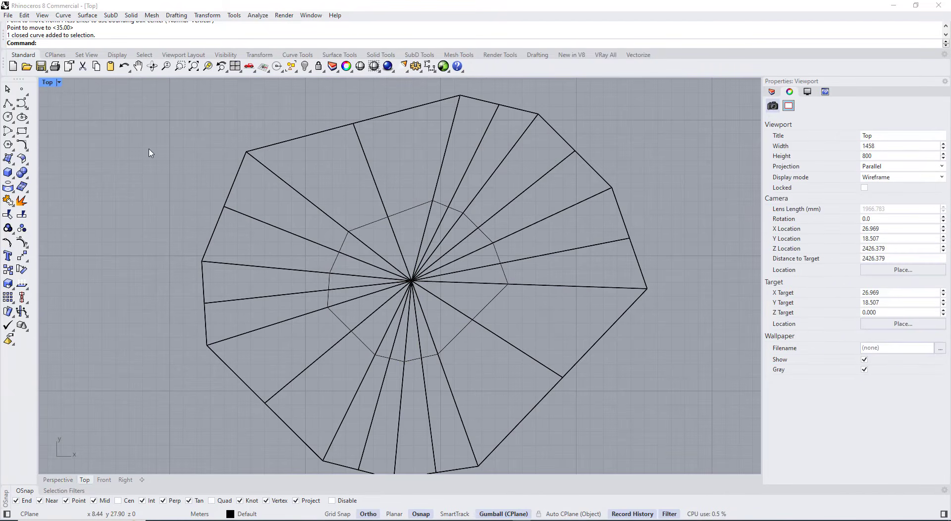
Step: In Perspective, slightly raise the ridge point midway along the long southeast side of the roof's zigzag outline
{"action": "double_click", "coordinate": [47, 83]}
{"action": "double_click", "coordinate": [48, 83]}
{"action": "double_click", "coordinate": [48, 83]}
{"action": "double_click", "coordinate": [424, 83]}
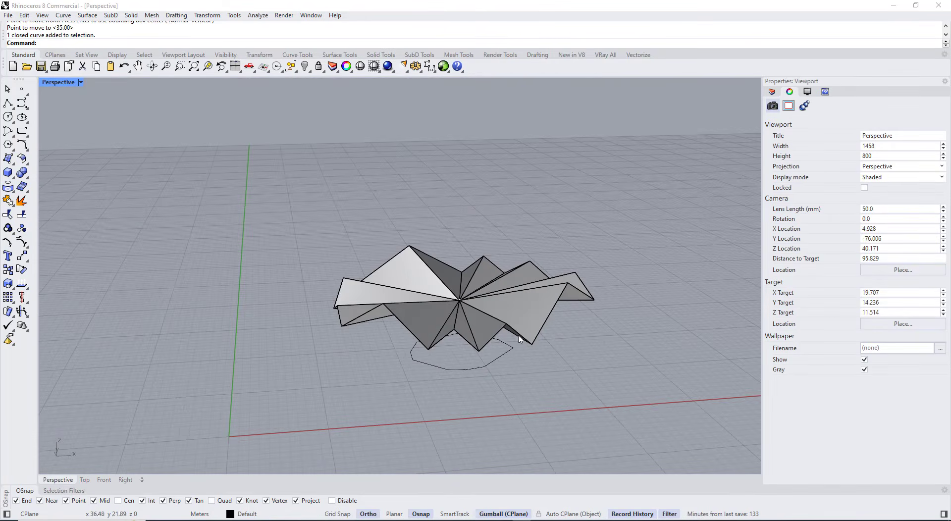
{"action": "mouse_move", "coordinate": [465, 298]}
{"action": "right_mouse_down"}
{"action": "mouse_move", "coordinate": [441, 267]}
{"action": "mouse_move", "coordinate": [463, 312]}
{"action": "right_mouse_up"}
{"action": "left_click", "coordinate": [498, 299]}
{"action": "left_click", "coordinate": [510, 317]}
{"action": "left_click", "coordinate": [494, 308]}
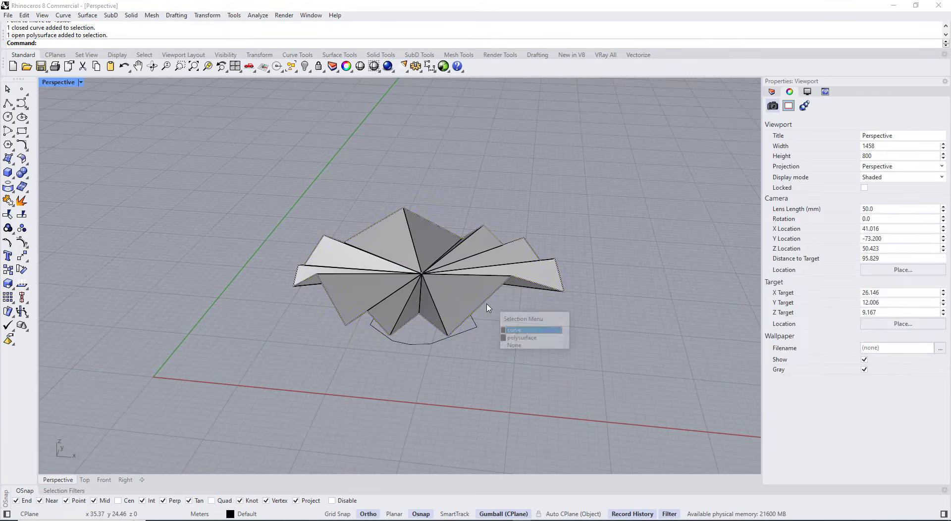
{"action": "left_click", "coordinate": [515, 334]}
{"action": "left_click", "coordinate": [511, 276]}
{"action": "right_click_drag", "start_coordinate": [525, 305], "coordinate": [579, 278]}
{"action": "left_click_drag", "start_coordinate": [510, 229], "coordinate": [510, 213]}
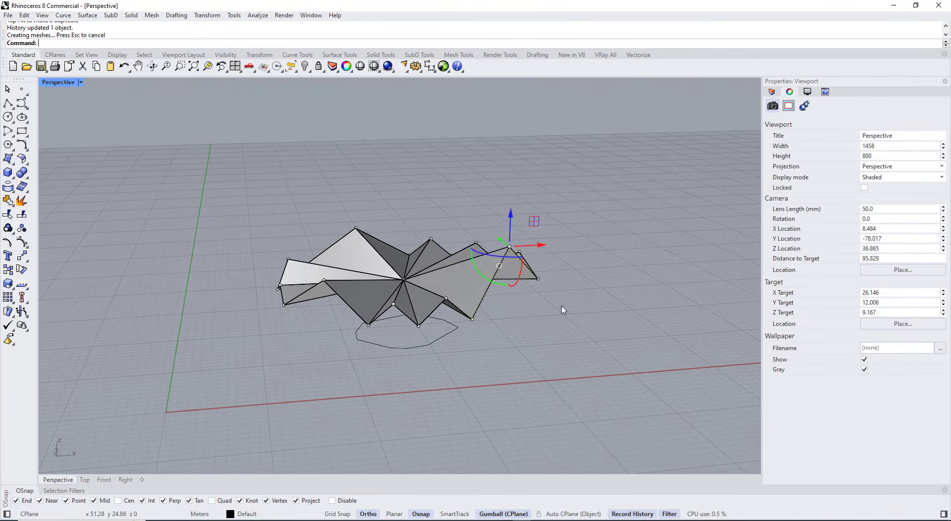
Step: Slightly raise the ridge point on the short east side of the roof outline, beside the easternmost corner
{"action": "right_click_drag", "start_coordinate": [629, 325], "coordinate": [577, 314]}
{"action": "left_click", "coordinate": [556, 302]}
{"action": "right_click_drag", "start_coordinate": [592, 362], "coordinate": [506, 374]}
{"action": "left_click", "coordinate": [541, 293]}
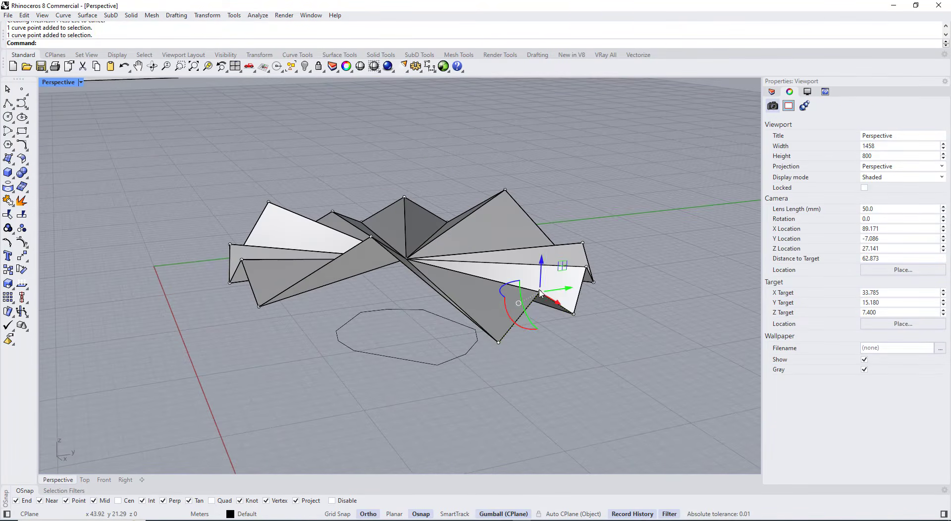
{"action": "left_click_drag", "start_coordinate": [541, 273], "coordinate": [541, 265]}
{"action": "left_click", "coordinate": [528, 369]}
{"action": "right_click_drag", "start_coordinate": [524, 370], "coordinate": [499, 361]}
{"action": "scroll", "coordinate": [498, 360], "scroll_direction": "down", "scroll_amount": 4}
{"action": "right_click_drag", "start_coordinate": [317, 346], "coordinate": [400, 341]}
Step: In the Top view, split the folded roof with the inner ten-sided polyline and delete the central piece
{"action": "double_click", "coordinate": [51, 83]}
{"action": "left_click", "coordinate": [126, 133]}
{"action": "scroll", "coordinate": [131, 127], "scroll_direction": "down", "scroll_amount": 2}
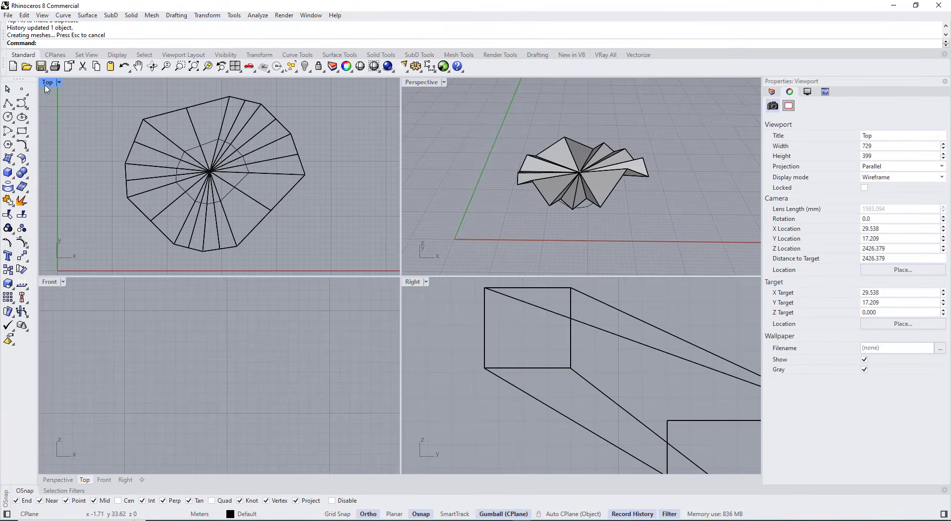
{"action": "double_click", "coordinate": [47, 85]}
{"action": "key", "text": "Return"}
{"action": "left_click", "coordinate": [280, 188]}
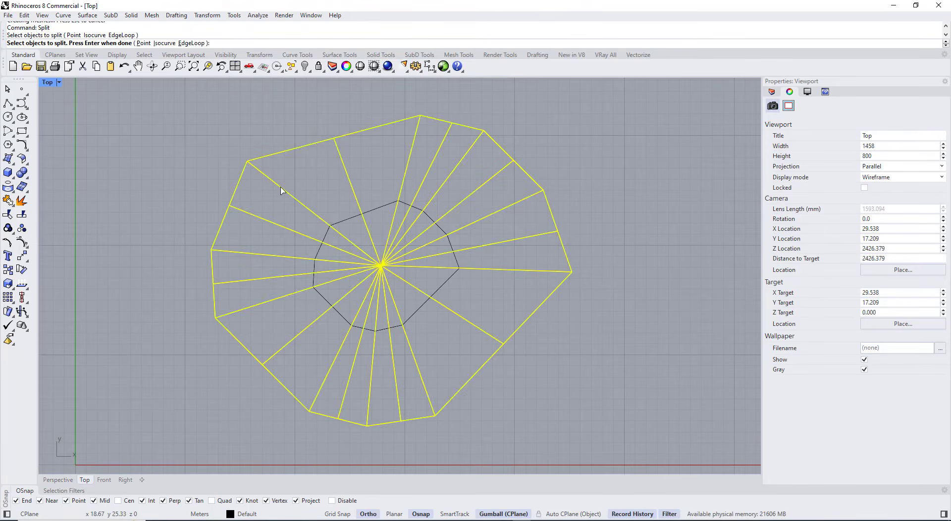
{"action": "key", "text": "Return"}
{"action": "left_click", "coordinate": [344, 223]}
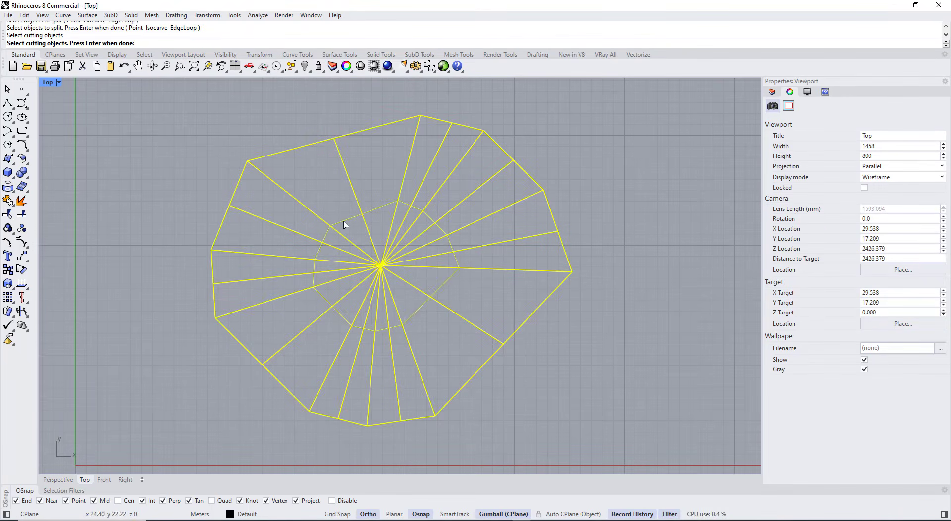
{"action": "key", "text": "Return"}
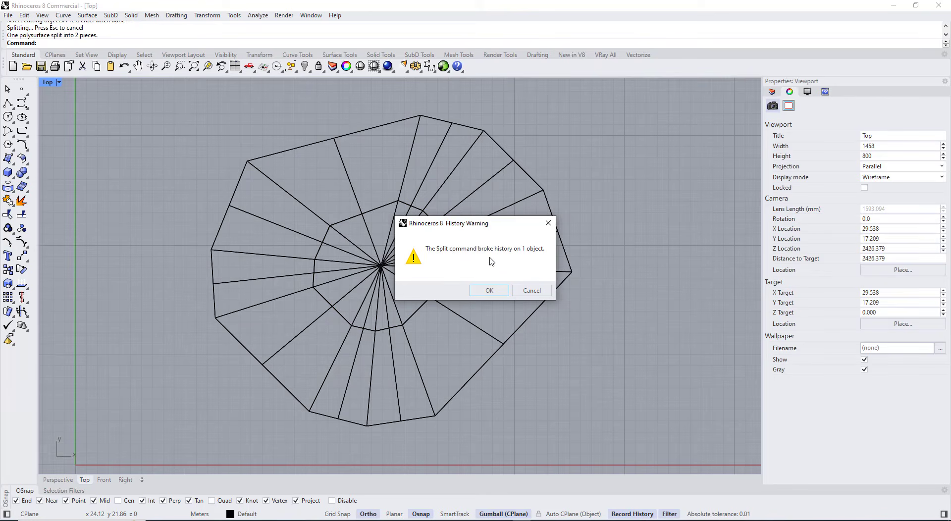
{"action": "left_click", "coordinate": [488, 298]}
{"action": "left_click", "coordinate": [376, 248]}
{"action": "key", "text": "Delete"}
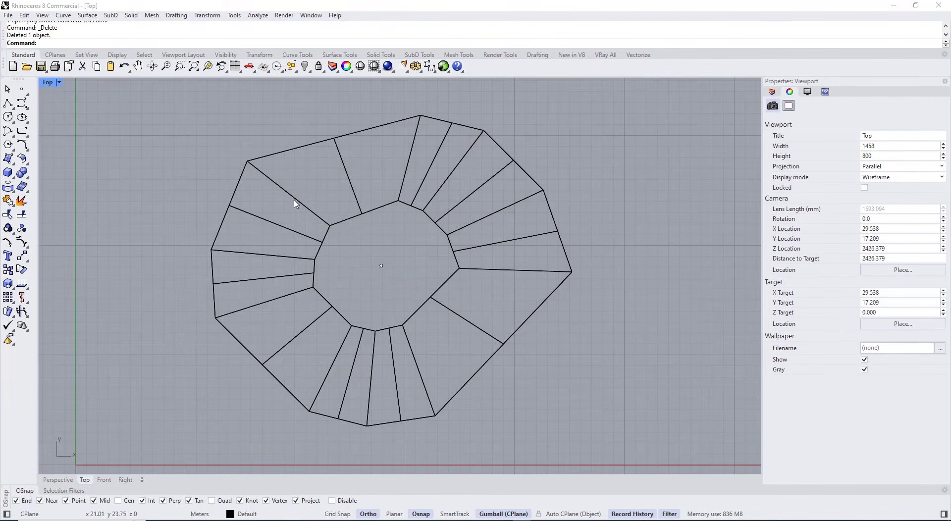
Step: In Perspective, extrude the roof's zigzag outline curve straight down past the ground plane to form the outer walls
{"action": "double_click", "coordinate": [53, 83]}
{"action": "left_click", "coordinate": [422, 83]}
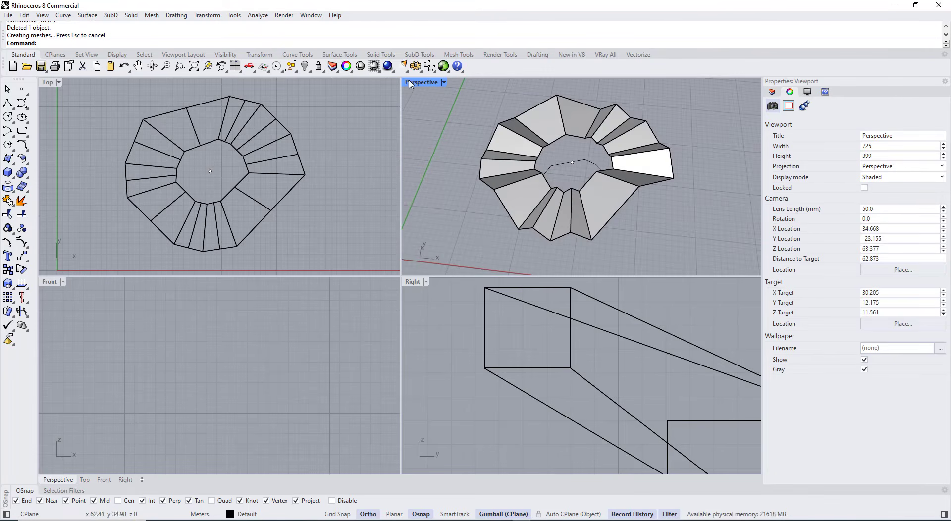
{"action": "double_click", "coordinate": [410, 84]}
{"action": "scroll", "coordinate": [419, 159], "scroll_direction": "down", "scroll_amount": 5}
{"action": "scroll", "coordinate": [459, 223], "scroll_direction": "up", "scroll_amount": 2}
{"action": "right_click_drag", "start_coordinate": [441, 273], "coordinate": [439, 244]}
{"action": "left_click", "coordinate": [468, 218]}
{"action": "left_click", "coordinate": [365, 216]}
{"action": "key", "text": "Escape"}
{"action": "left_click", "coordinate": [444, 243]}
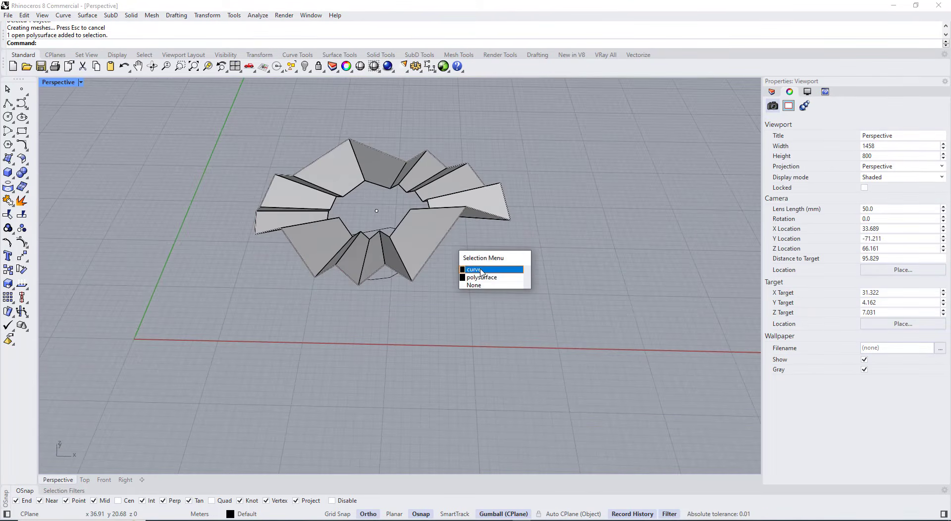
{"action": "left_click", "coordinate": [481, 272]}
{"action": "scroll", "coordinate": [467, 276], "scroll_direction": "down", "scroll_amount": 2}
{"action": "right_click_drag", "start_coordinate": [467, 276], "coordinate": [425, 218]}
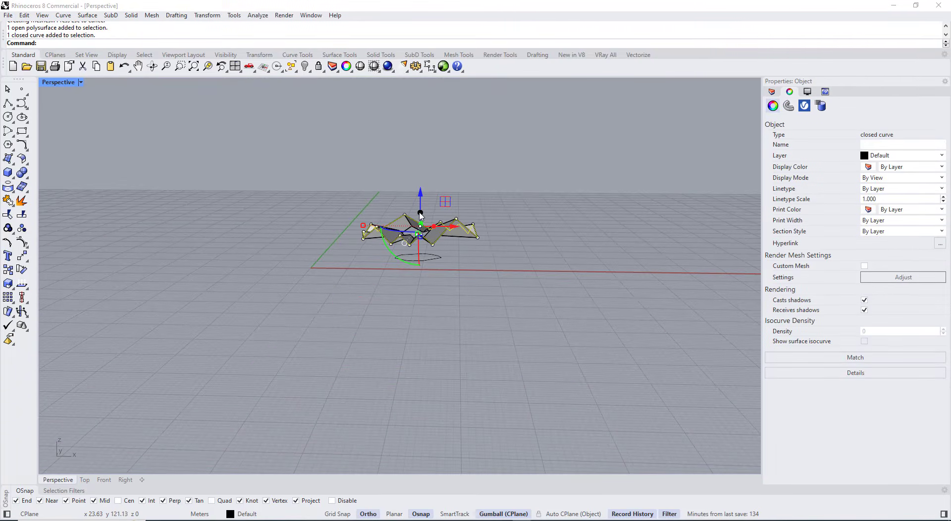
{"action": "scroll", "coordinate": [421, 216], "scroll_direction": "up", "scroll_amount": 3}
{"action": "left_click_drag", "start_coordinate": [421, 216], "coordinate": [420, 303]}
Step: Flatten the outer walls' lower edge onto the ground plane with SetPt, aligning only Z to a point on the X axis
{"action": "right_click_drag", "start_coordinate": [481, 349], "coordinate": [337, 302]}
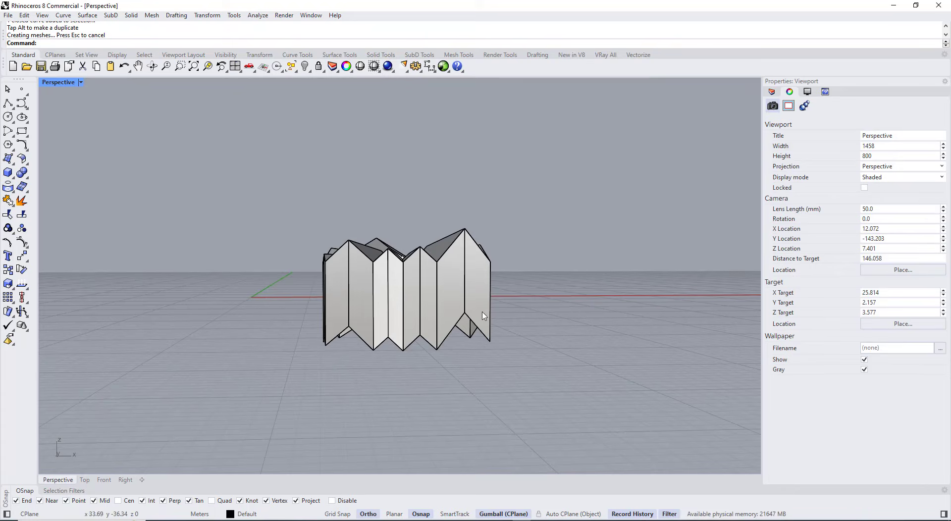
{"action": "left_click_drag", "start_coordinate": [295, 304], "coordinate": [592, 437], "text": "ctrl+shift"}
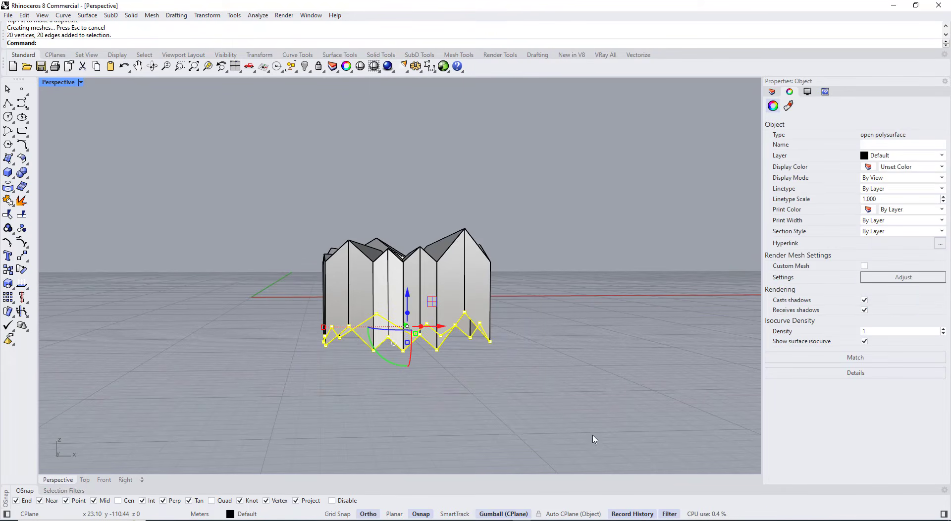
{"action": "type", "text": "SetPt"}
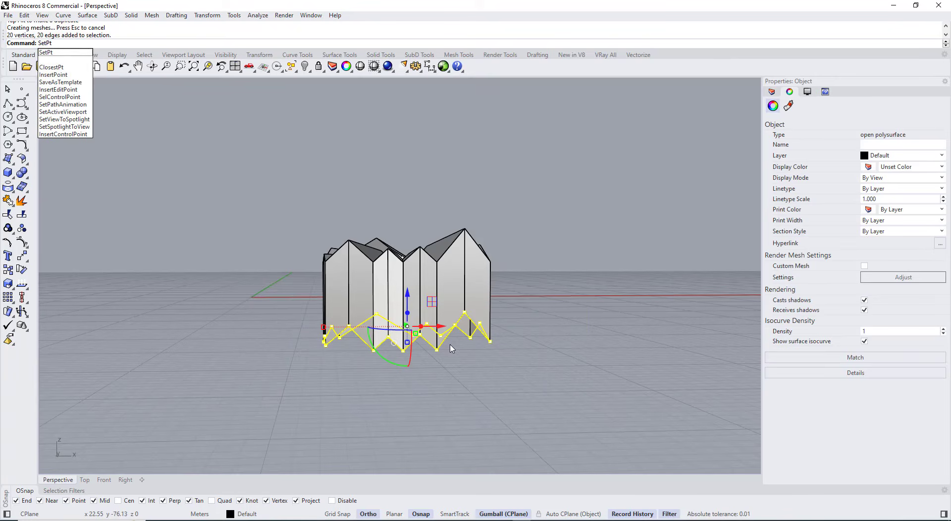
{"action": "key", "text": "Return"}
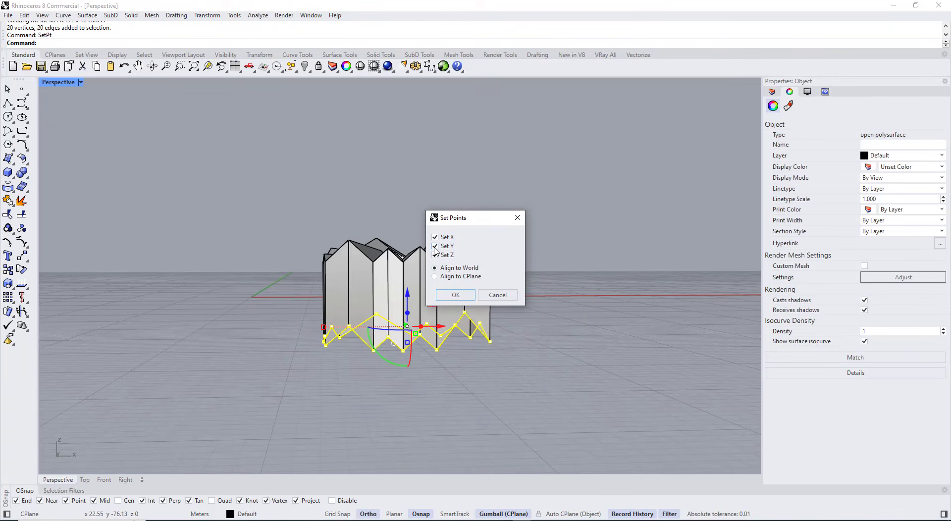
{"action": "left_click", "coordinate": [455, 295]}
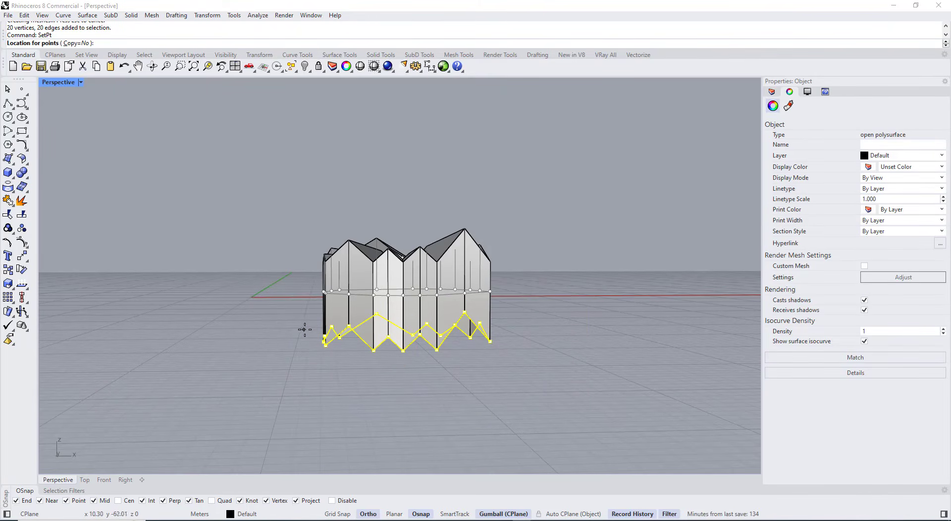
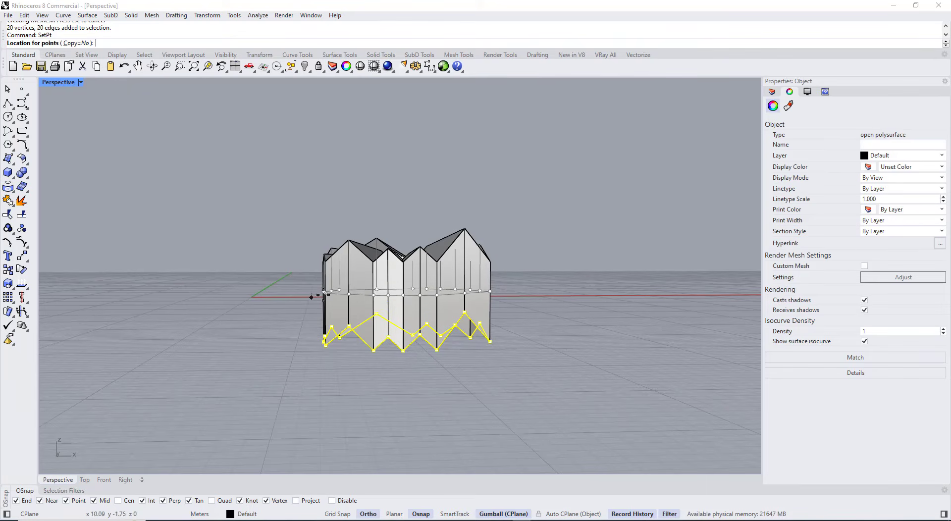
{"action": "right_click_drag", "start_coordinate": [311, 298], "coordinate": [279, 303]}
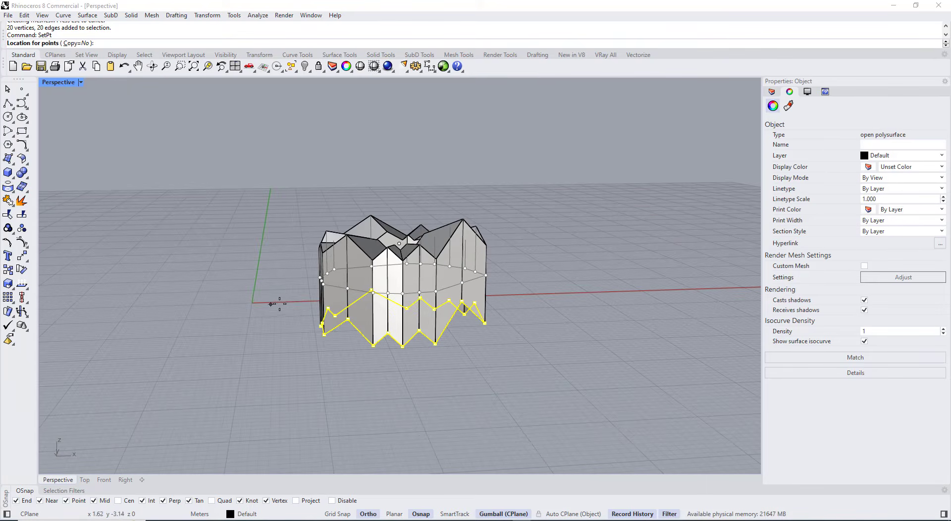
{"action": "left_click", "coordinate": [304, 500]}
{"action": "left_click", "coordinate": [283, 301]}
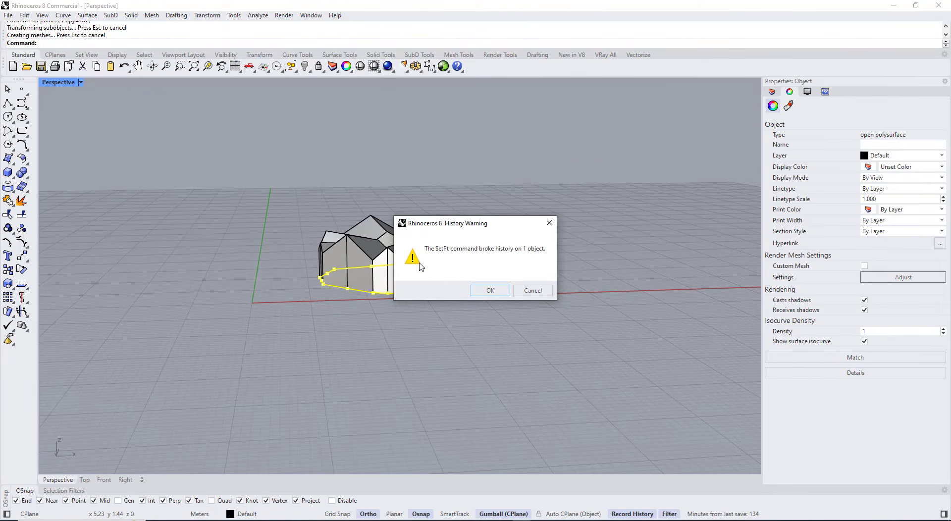
{"action": "left_click", "coordinate": [487, 291]}
Step: Turn off Always Record History
{"action": "right_click_drag", "start_coordinate": [487, 292], "coordinate": [470, 322]}
{"action": "right_click", "coordinate": [626, 517]}
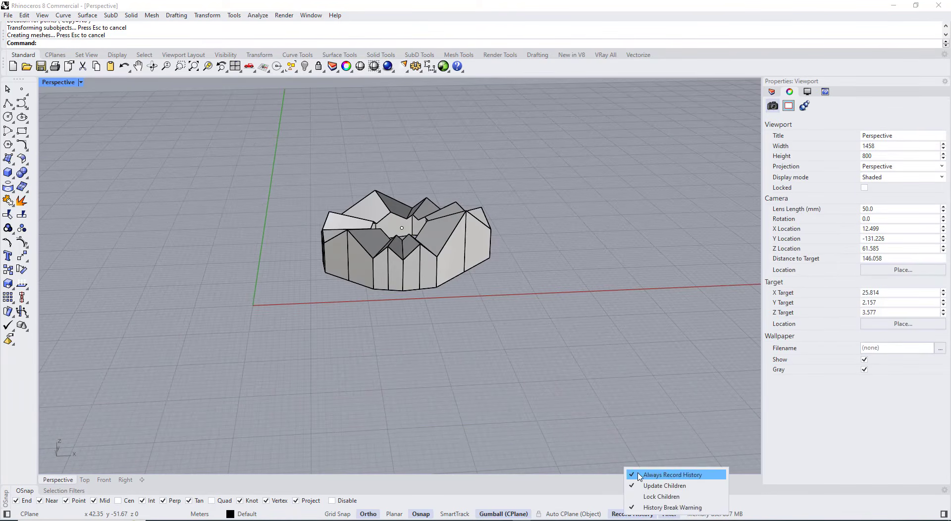
{"action": "left_click", "coordinate": [637, 472]}
Step: Merge all coplanar faces of the outer walls with MergeAllCoplanarFaces
{"action": "left_click", "coordinate": [421, 271]}
{"action": "scroll", "coordinate": [421, 271], "scroll_direction": "up", "scroll_amount": 4}
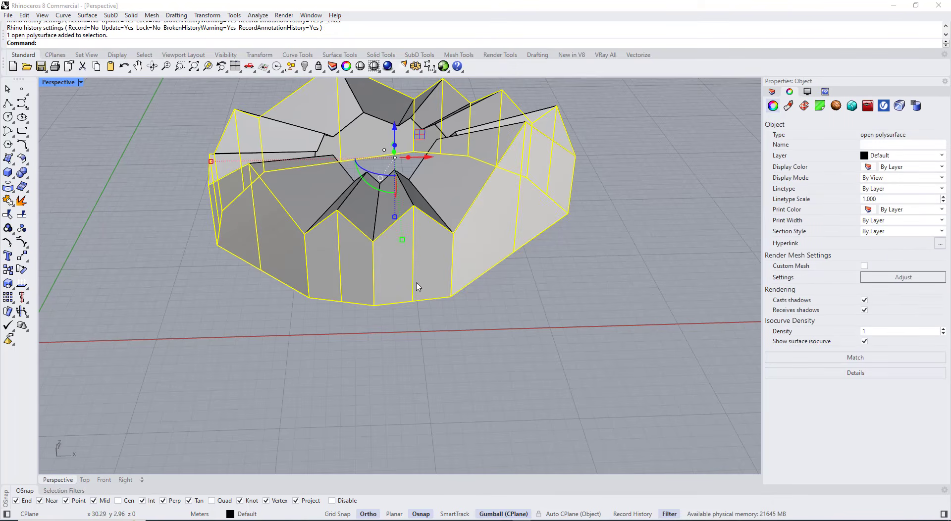
{"action": "left_click", "coordinate": [409, 305]}
{"action": "right_click_drag", "start_coordinate": [449, 248], "coordinate": [376, 282]}
{"action": "scroll", "coordinate": [450, 265], "scroll_direction": "up", "scroll_amount": 4}
{"action": "scroll", "coordinate": [405, 286], "scroll_direction": "down", "scroll_amount": 6}
{"action": "scroll", "coordinate": [410, 287], "scroll_direction": "up", "scroll_amount": 3}
{"action": "left_click", "coordinate": [415, 286]}
{"action": "type", "text": "MergeAllCoplanarFaces"}
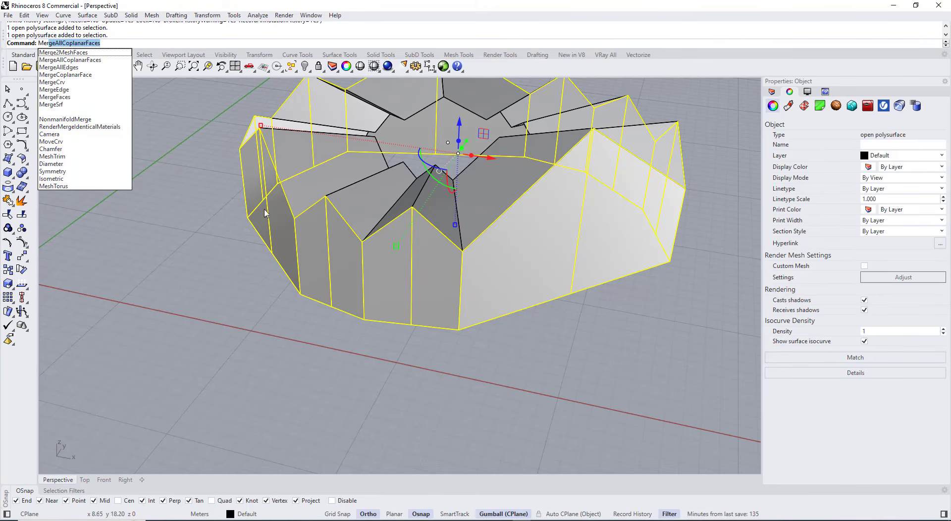
{"action": "key", "text": "Return"}
{"action": "left_click", "coordinate": [383, 340]}
{"action": "scroll", "coordinate": [385, 339], "scroll_direction": "down", "scroll_amount": 4}
{"action": "scroll", "coordinate": [388, 213], "scroll_direction": "up", "scroll_amount": 5}
{"action": "scroll", "coordinate": [388, 214], "scroll_direction": "down", "scroll_amount": 4}
{"action": "left_click", "coordinate": [347, 251]}
{"action": "left_click", "coordinate": [232, 351]}
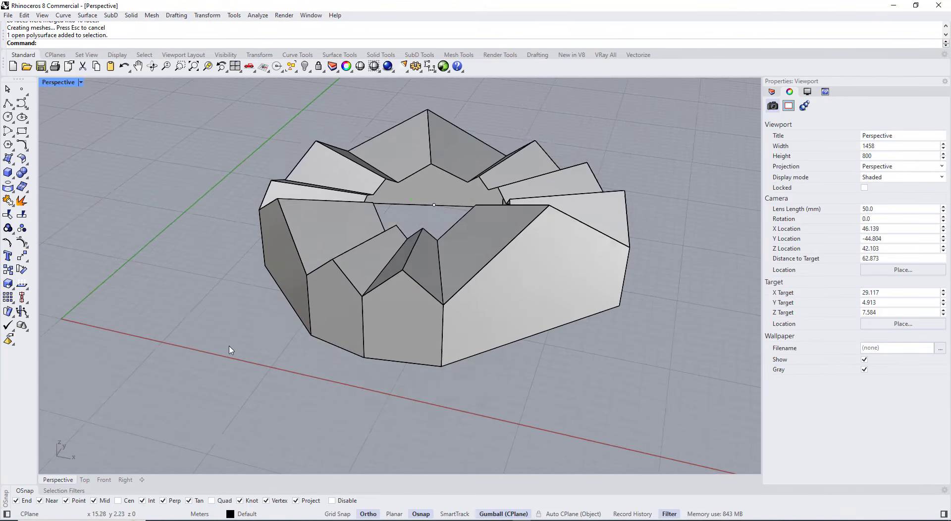
Step: Duplicate all the roof edges around the central opening
{"action": "right_click_drag", "start_coordinate": [230, 350], "coordinate": [358, 231]}
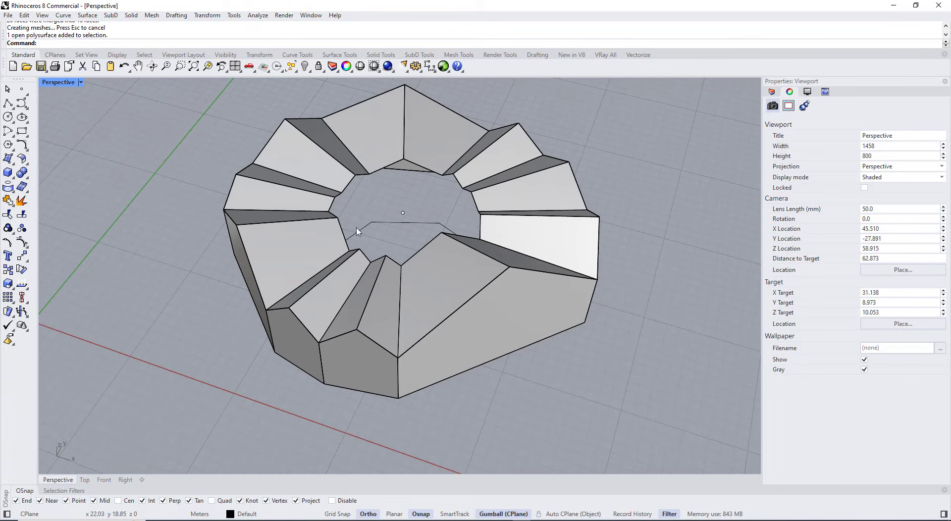
{"action": "left_click", "coordinate": [14, 196]}
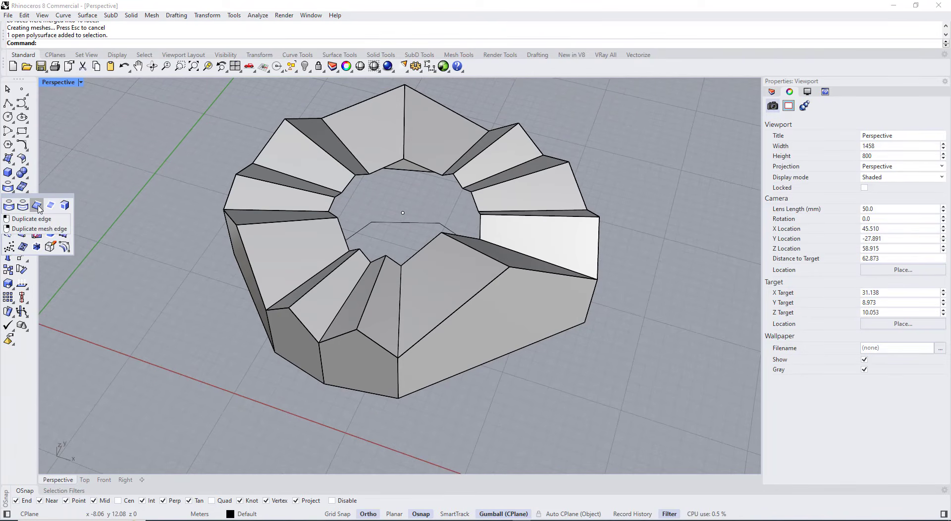
{"action": "left_click", "coordinate": [38, 206]}
{"action": "left_click", "coordinate": [349, 183]}
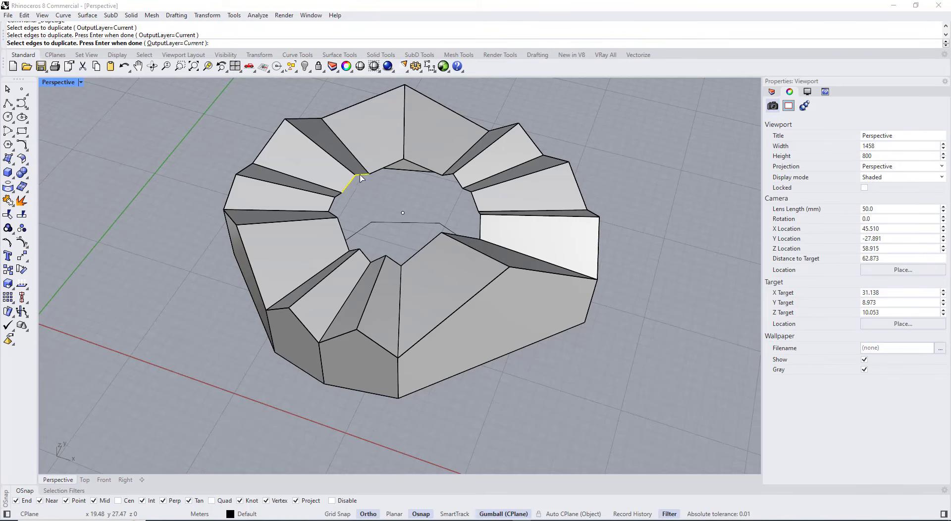
{"action": "left_click", "coordinate": [386, 166]}
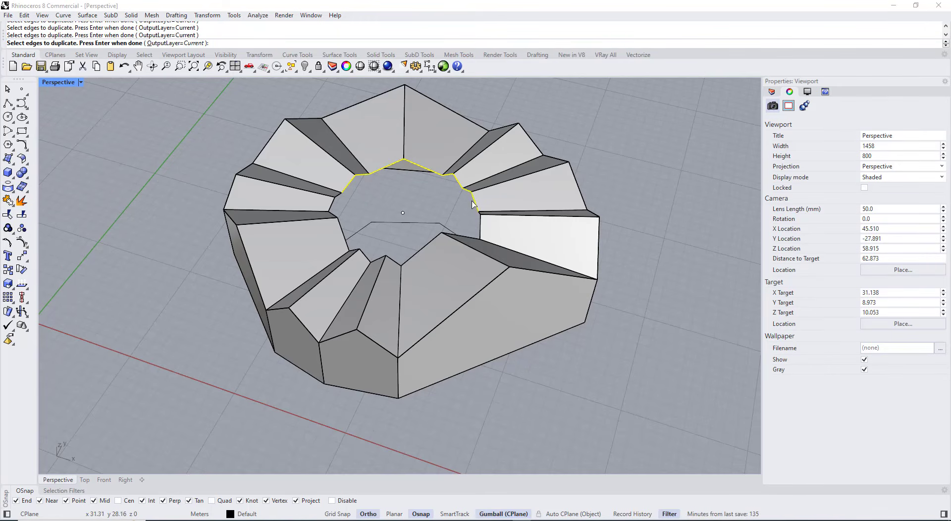
{"action": "scroll", "coordinate": [472, 204], "scroll_direction": "up", "scroll_amount": 4}
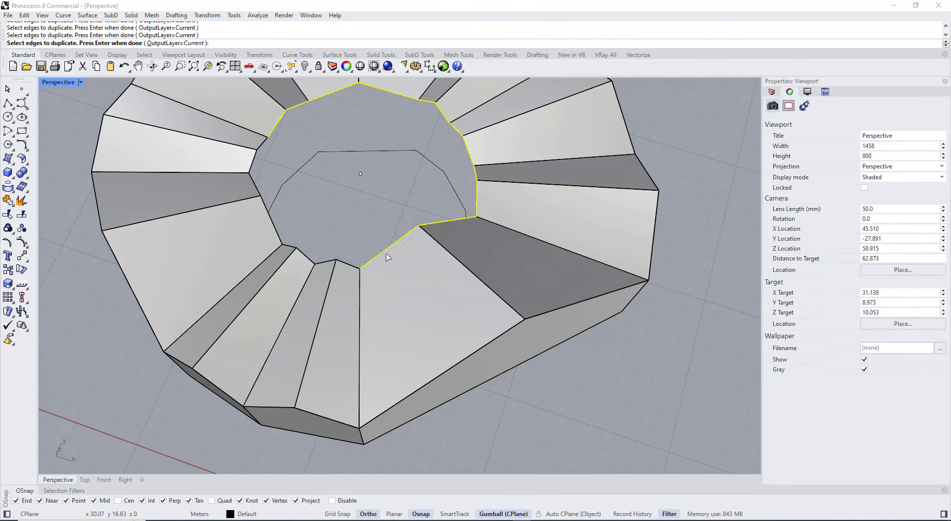
{"action": "left_click", "coordinate": [326, 262]}
{"action": "left_click", "coordinate": [303, 255]}
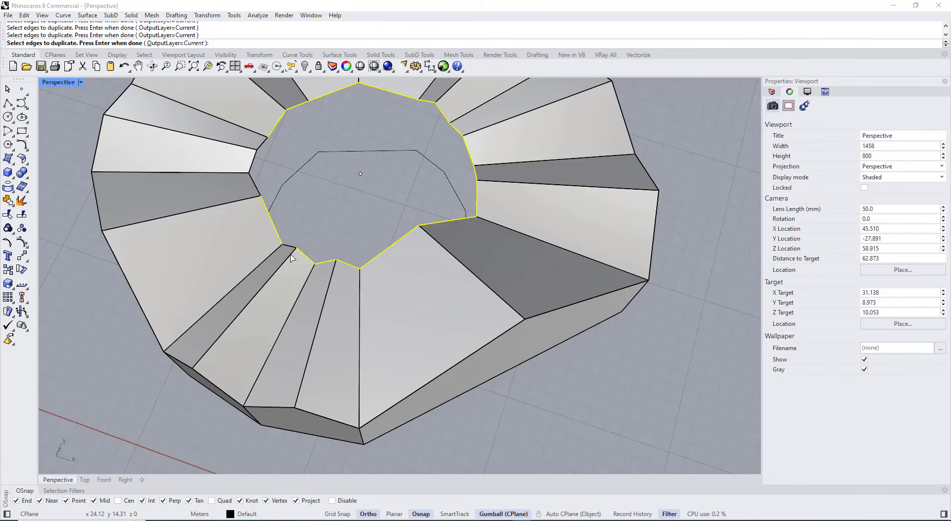
{"action": "scroll", "coordinate": [294, 255], "scroll_direction": "up", "scroll_amount": 5}
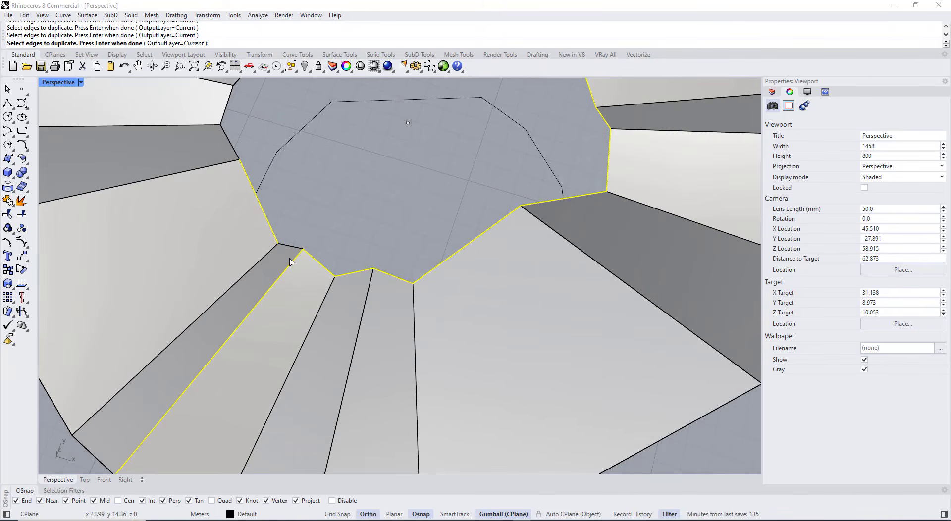
{"action": "left_click", "coordinate": [292, 259]}
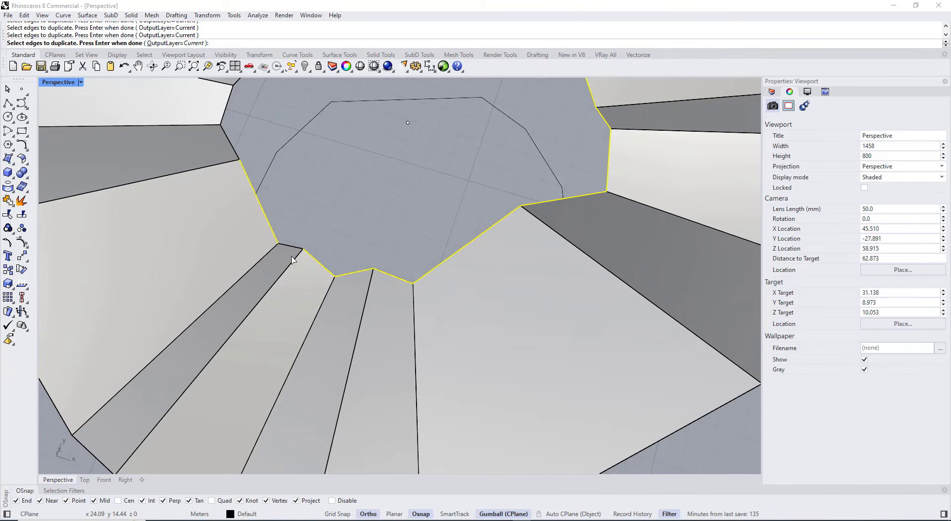
{"action": "scroll", "coordinate": [231, 148], "scroll_direction": "down", "scroll_amount": 10}
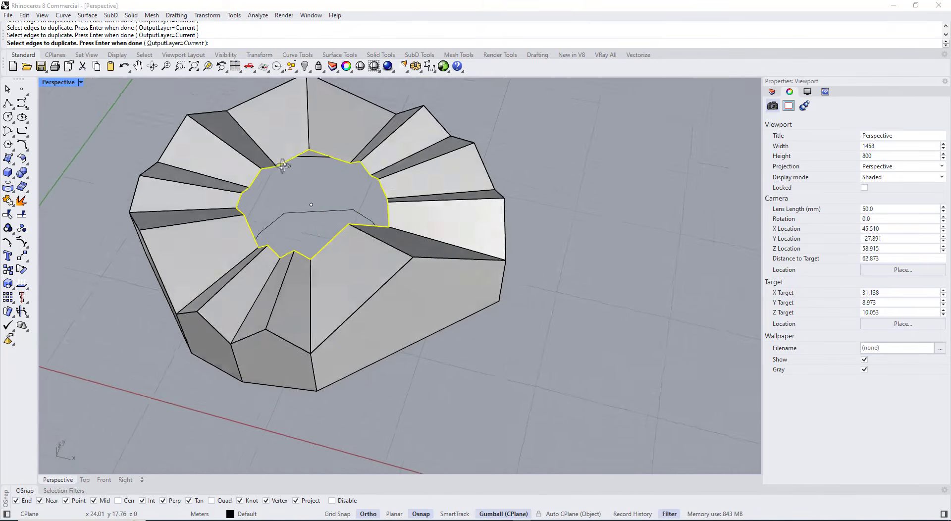
{"action": "key", "text": "Return"}
Step: Join the duplicated opening edges into one curve and extrude it straight down past the ground to form the inner walls
{"action": "scroll", "coordinate": [296, 150], "scroll_direction": "down", "scroll_amount": 2}
{"action": "right_click_drag", "start_coordinate": [293, 171], "coordinate": [291, 162]}
{"action": "key", "text": "ctrl+j"}
{"action": "left_click_drag", "start_coordinate": [306, 171], "coordinate": [311, 292], "text": "ctrl"}
{"action": "left_click", "coordinate": [416, 342]}
Step: Flatten the inner walls' bottom edge points to the outer walls' ground level with SetPt
{"action": "right_click_drag", "start_coordinate": [416, 345], "coordinate": [414, 257]}
{"action": "scroll", "coordinate": [412, 256], "scroll_direction": "down", "scroll_amount": 3}
{"action": "left_click_drag", "start_coordinate": [318, 393], "coordinate": [382, 394]}
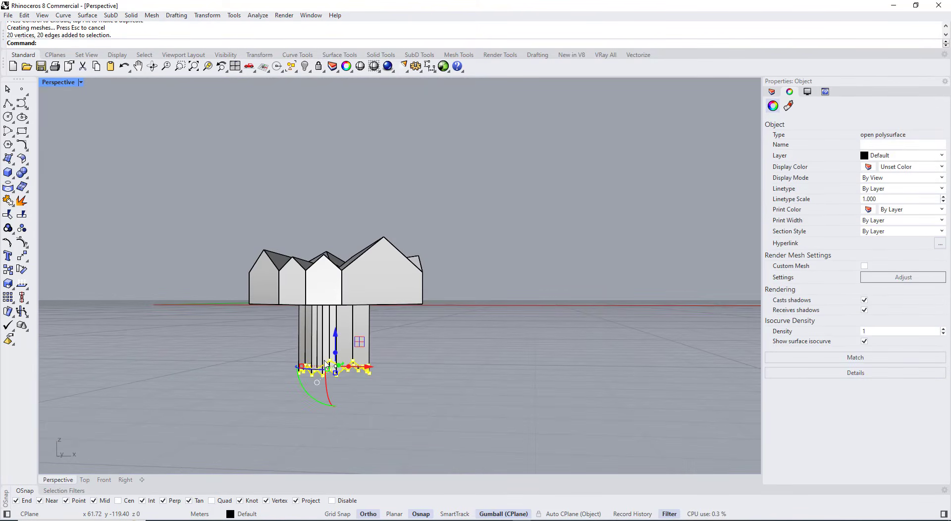
{"action": "type", "text": "SetPt"}
{"action": "key", "text": "Return"}
{"action": "left_click", "coordinate": [456, 295]}
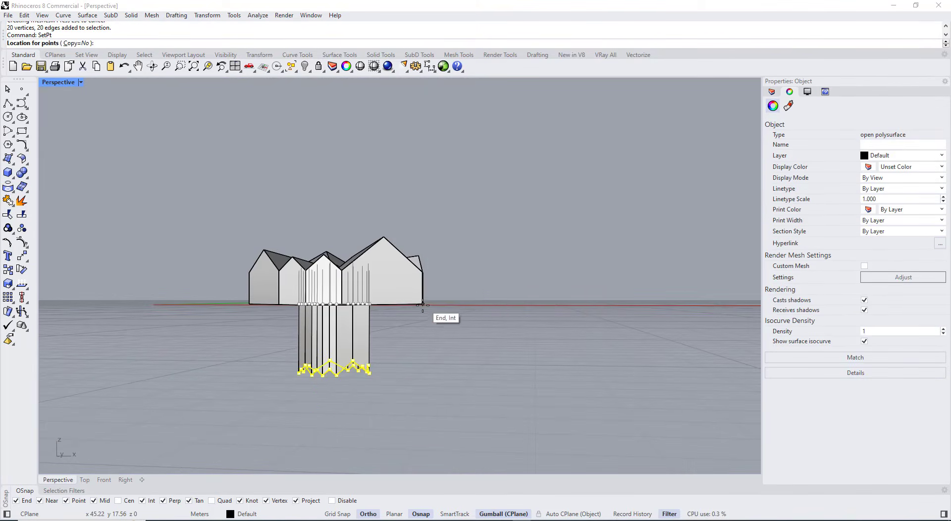
{"action": "left_click", "coordinate": [424, 304]}
{"action": "left_click", "coordinate": [421, 362]}
Step: Merge the coplanar faces of the inner walls around the central opening
{"action": "right_click_drag", "start_coordinate": [421, 362], "coordinate": [418, 431]}
{"action": "scroll", "coordinate": [325, 231], "scroll_direction": "up", "scroll_amount": 8}
{"action": "left_click", "coordinate": [322, 228]}
{"action": "type", "text": "M"}
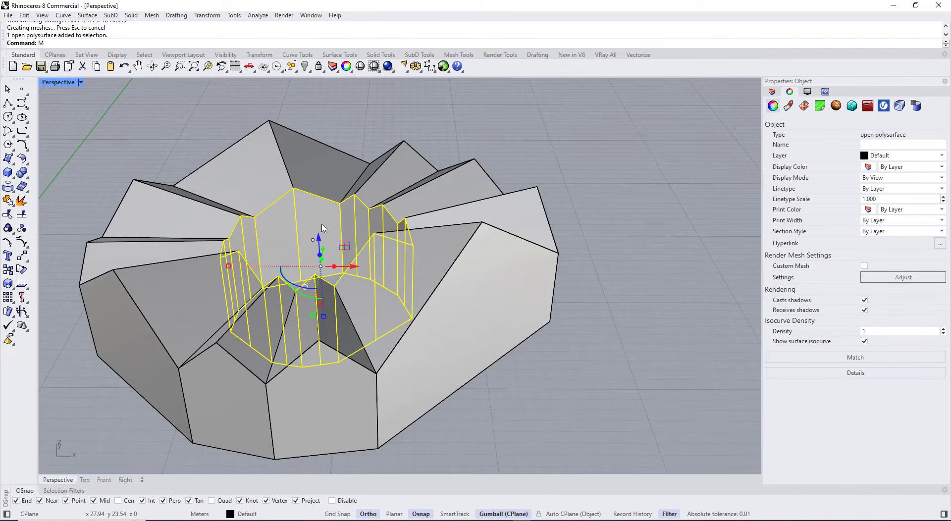
{"action": "type", "text": "e"}
{"action": "key", "text": "Return"}
{"action": "key", "text": "Escape"}
Step: Join the folded roof, inner walls and outer walls into one polysurface
{"action": "right_click_drag", "start_coordinate": [329, 224], "coordinate": [336, 251]}
{"action": "left_click", "coordinate": [299, 149]}
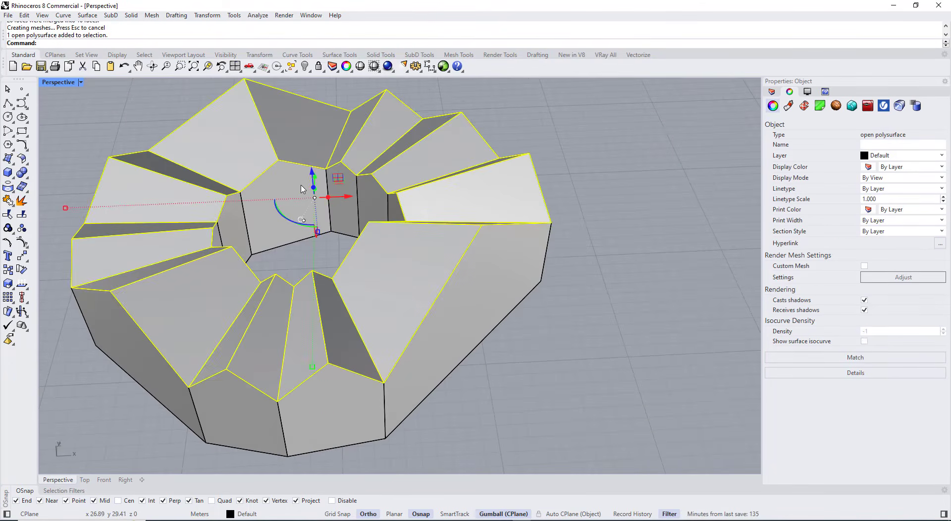
{"action": "left_click", "coordinate": [301, 186], "text": "shift"}
{"action": "scroll", "coordinate": [301, 186], "scroll_direction": "down", "scroll_amount": 3}
{"action": "left_click", "coordinate": [344, 334], "text": "shift"}
{"action": "mouse_move", "coordinate": [344, 333]}
{"action": "right_mouse_down"}
{"action": "mouse_move", "coordinate": [324, 307]}
{"action": "mouse_move", "coordinate": [338, 324]}
{"action": "right_mouse_up"}
{"action": "key", "text": "ctrl+j"}
{"action": "key", "text": "Escape"}
Step: Cap the joined building's open base to make it a closed solid
{"action": "left_click", "coordinate": [337, 325]}
{"action": "type", "text": "Cap"}
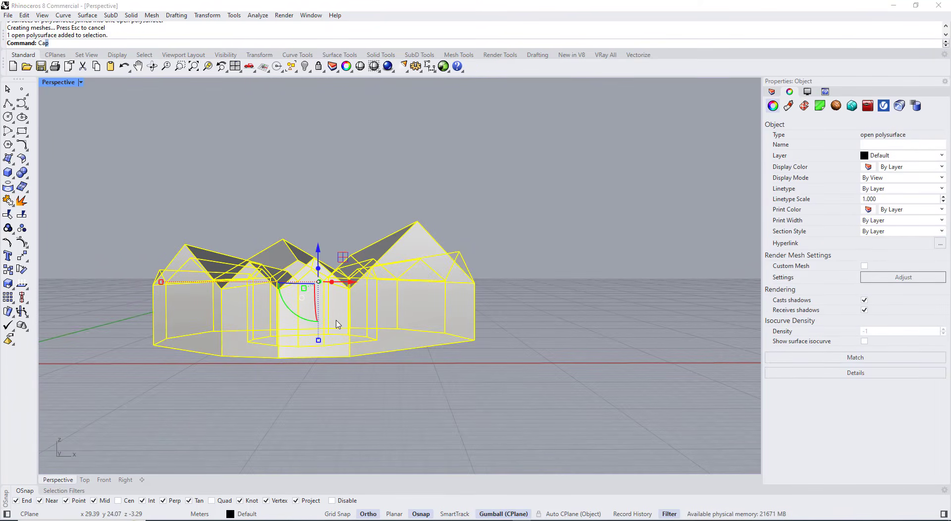
{"action": "key", "text": "Return"}
{"action": "left_click", "coordinate": [382, 416]}
{"action": "right_click_drag", "start_coordinate": [376, 369], "coordinate": [404, 374]}
Step: Move the finished building in the negative X direction clear of the origin and delete the leftover construction objects
{"action": "left_click", "coordinate": [382, 342]}
{"action": "left_click", "coordinate": [403, 359]}
{"action": "scroll", "coordinate": [404, 359], "scroll_direction": "down", "scroll_amount": 6}
{"action": "left_click_drag", "start_coordinate": [453, 338], "coordinate": [339, 286]}
{"action": "scroll", "coordinate": [454, 270], "scroll_direction": "down", "scroll_amount": 8}
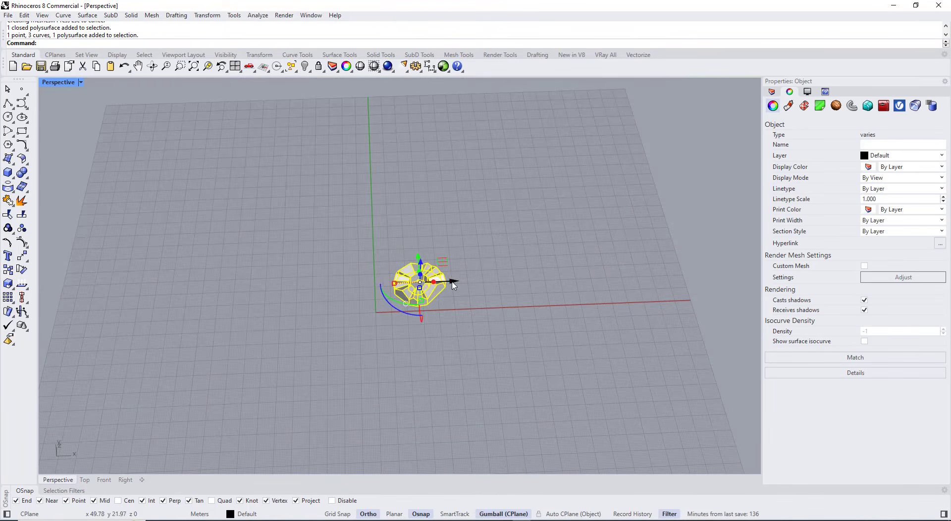
{"action": "left_click_drag", "start_coordinate": [451, 280], "coordinate": [311, 288]}
{"action": "left_click", "coordinate": [342, 337]}
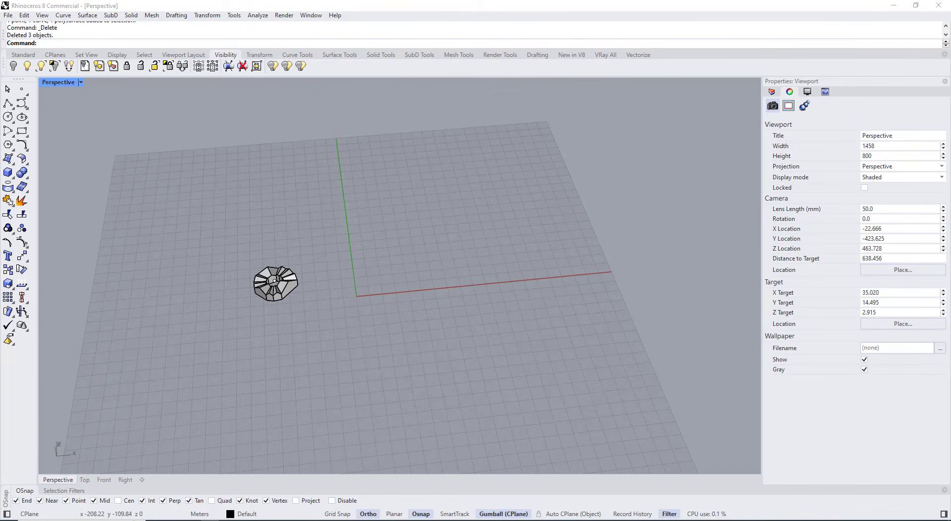
Step: Switch to the photo viewer and examine the folded roof and courtyard in download (11).jpg
{"action": "key", "text": "alt+Tab"}
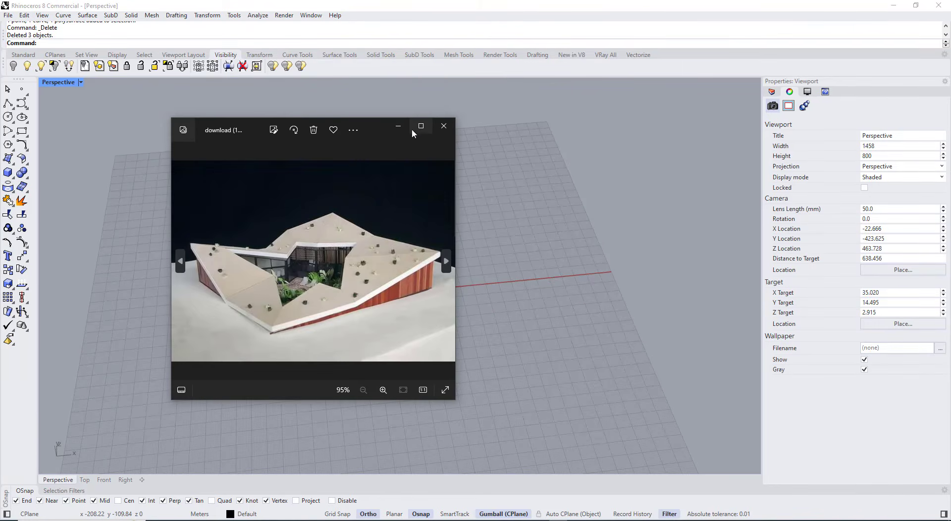
{"action": "left_click", "coordinate": [420, 129]}
{"action": "scroll", "coordinate": [458, 277], "scroll_direction": "up", "scroll_amount": 3}
{"action": "scroll", "coordinate": [452, 283], "scroll_direction": "down", "scroll_amount": 1}
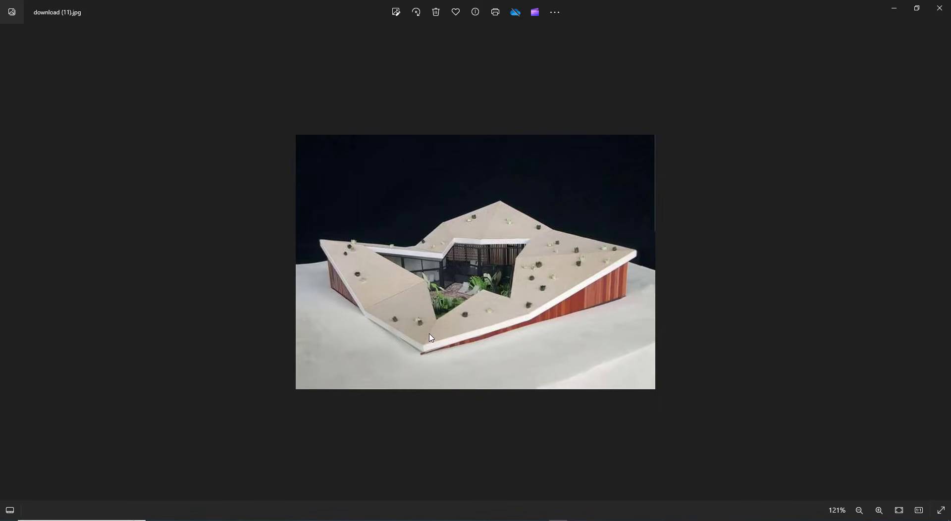
{"action": "scroll", "coordinate": [473, 288], "scroll_direction": "down", "scroll_amount": 1}
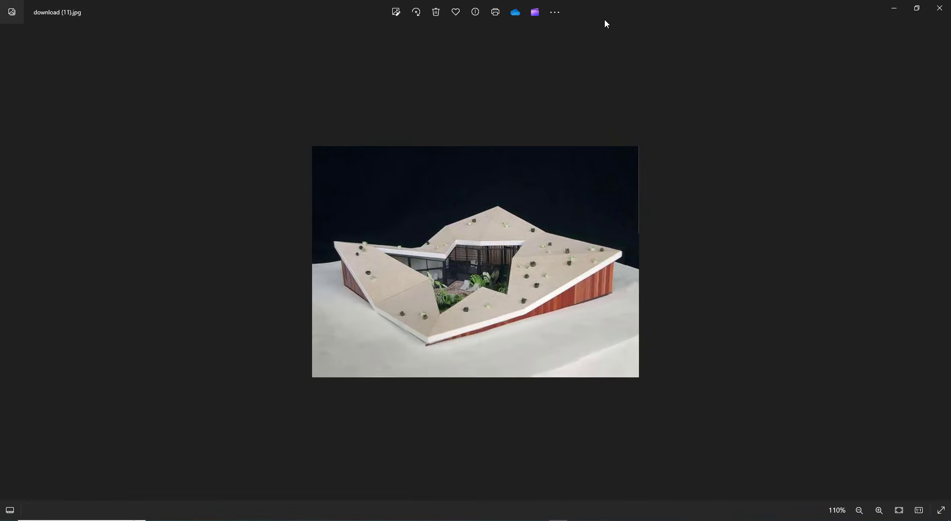
{"action": "left_click_drag", "start_coordinate": [605, 21], "coordinate": [0, 163]}
Step: Draw a three-point rectangle of about 20 by 30 m beside the origin in the Top view
{"action": "double_click", "coordinate": [56, 81]}
{"action": "double_click", "coordinate": [56, 81]}
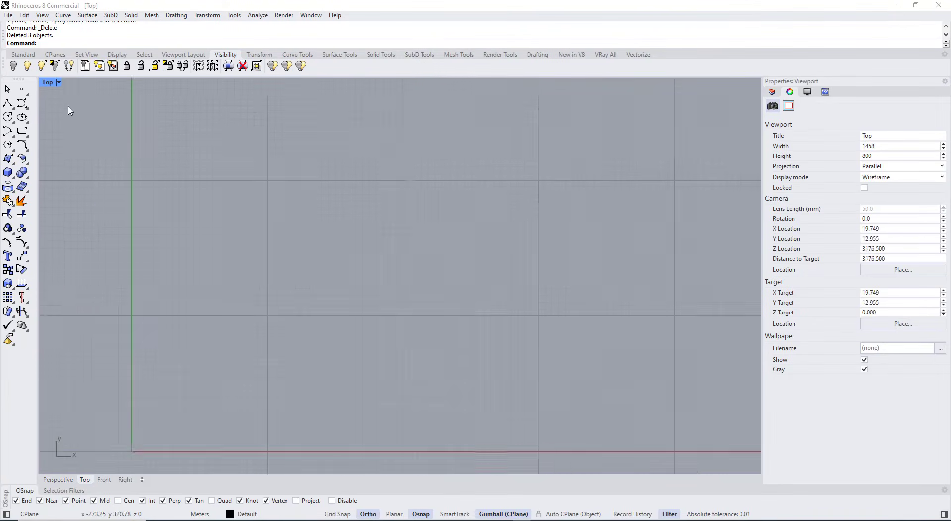
{"action": "scroll", "coordinate": [163, 173], "scroll_direction": "down", "scroll_amount": 8}
{"action": "left_click", "coordinate": [26, 135]}
{"action": "left_click", "coordinate": [50, 155]}
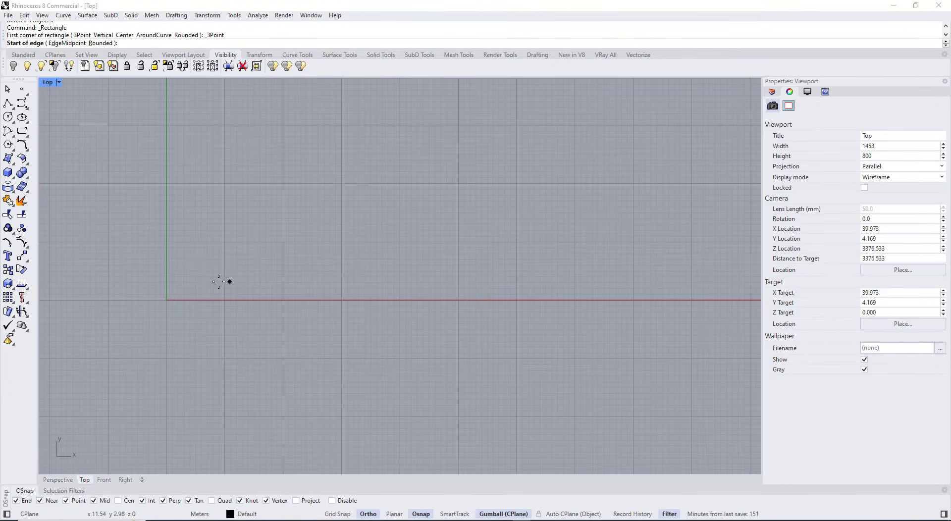
{"action": "left_click", "coordinate": [194, 291]}
{"action": "left_click", "coordinate": [312, 290]}
{"action": "left_click", "coordinate": [291, 114]}
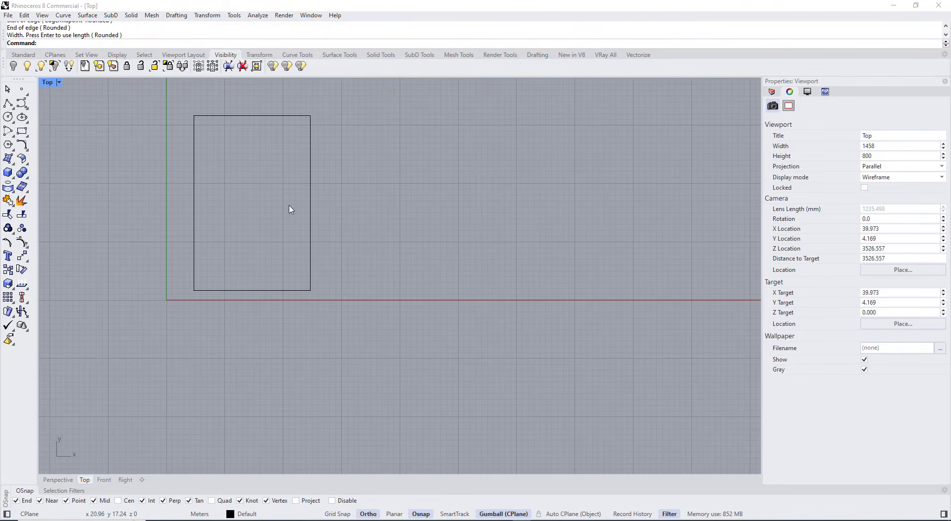
Step: Explode the rectangle and rebuild its four sides with 3 points and degree 1
{"action": "scroll", "coordinate": [297, 210], "scroll_direction": "down", "scroll_amount": 3}
{"action": "left_click", "coordinate": [303, 194]}
{"action": "left_click", "coordinate": [21, 200]}
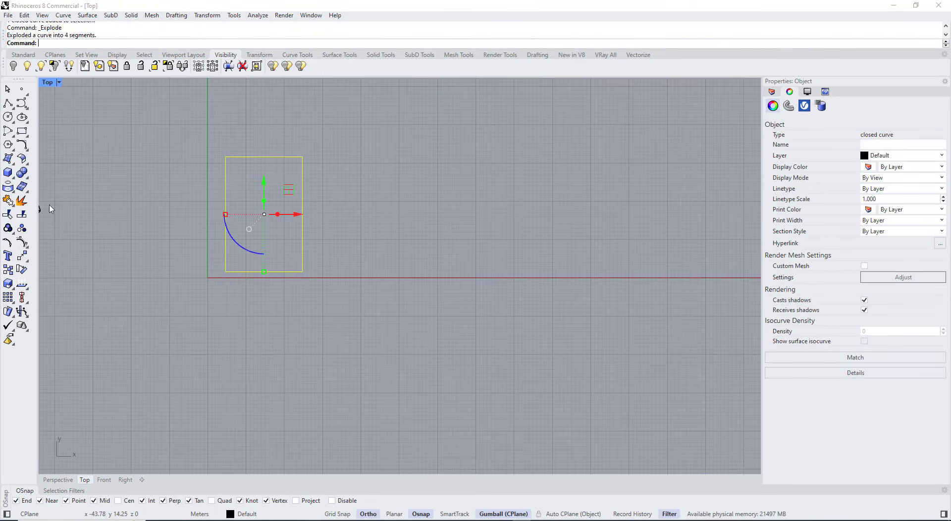
{"action": "type", "text": "Rebuild"}
{"action": "key", "text": "Return"}
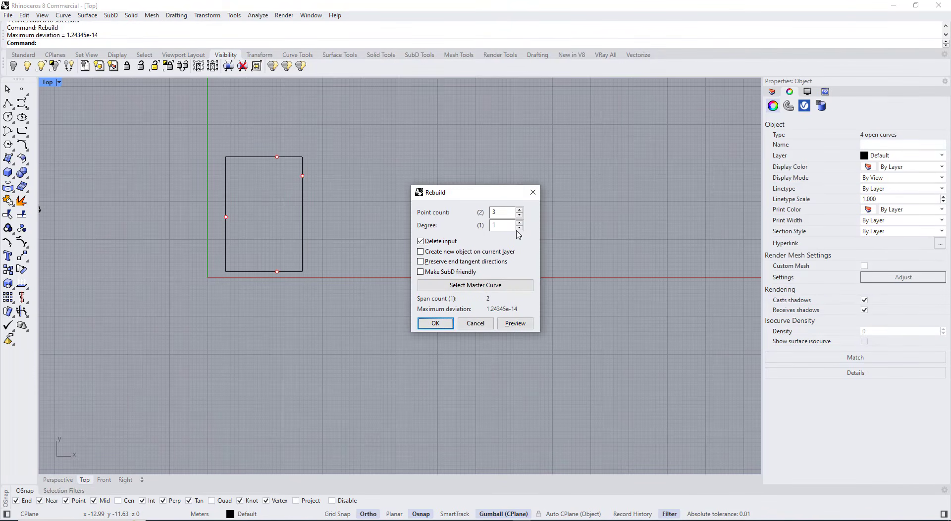
{"action": "left_click", "coordinate": [435, 323]}
Step: Show the control points of all four rebuilt curves in the Perspective view
{"action": "left_click_drag", "start_coordinate": [378, 340], "coordinate": [197, 159]}
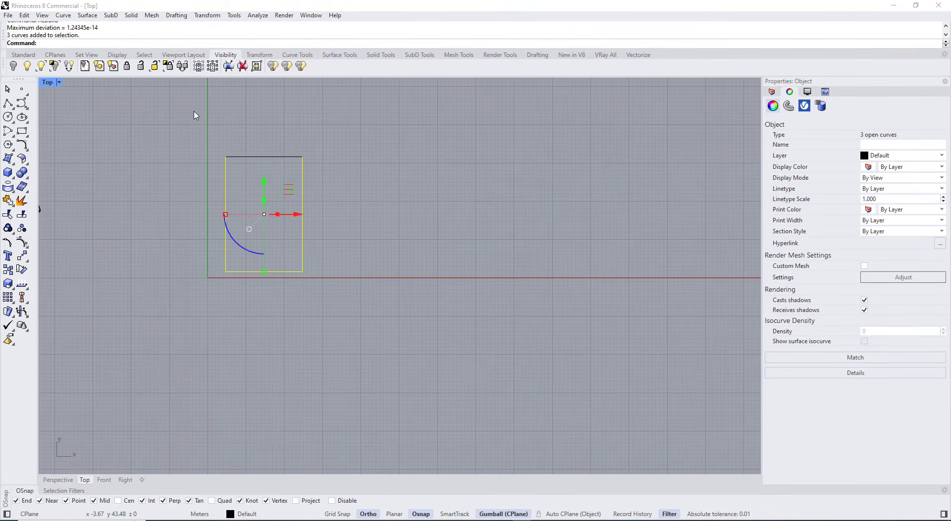
{"action": "double_click", "coordinate": [51, 84]}
{"action": "double_click", "coordinate": [432, 81]}
{"action": "right_click_drag", "start_coordinate": [427, 208], "coordinate": [397, 258]}
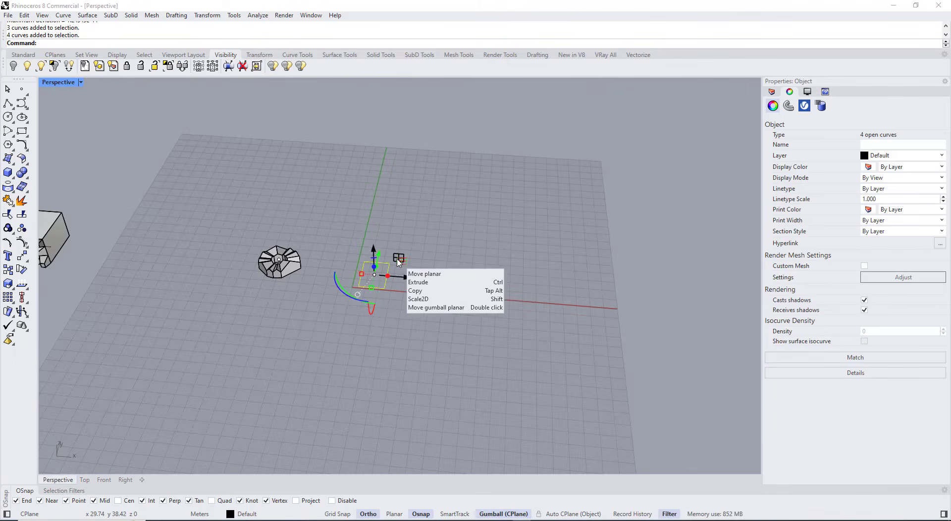
{"action": "scroll", "coordinate": [396, 258], "scroll_direction": "up", "scroll_amount": 7}
{"action": "scroll", "coordinate": [398, 270], "scroll_direction": "up", "scroll_amount": 3}
{"action": "key", "text": "F10"}
{"action": "scroll", "coordinate": [283, 276], "scroll_direction": "up", "scroll_amount": 2}
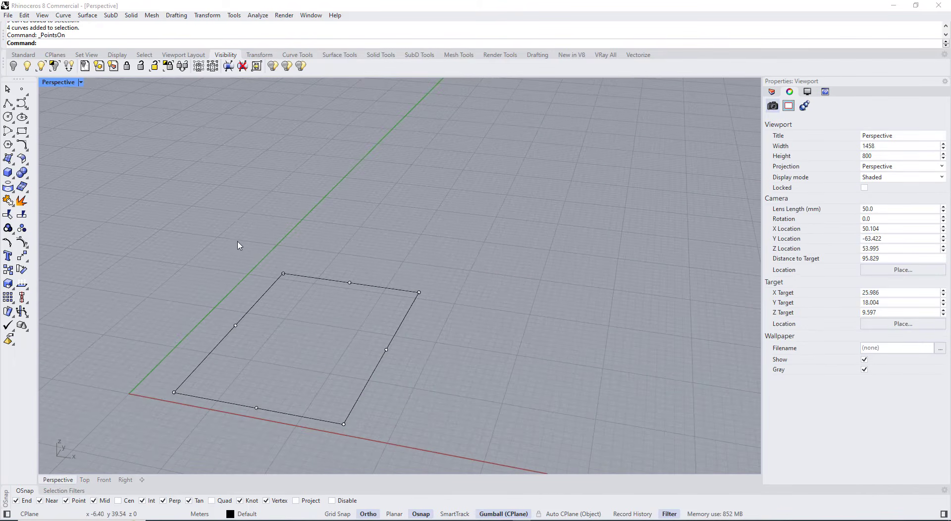
Step: Raise the outline's far-left corner, far-edge midpoint and far-right corner to different heights
{"action": "left_click_drag", "start_coordinate": [272, 280], "coordinate": [360, 280]}
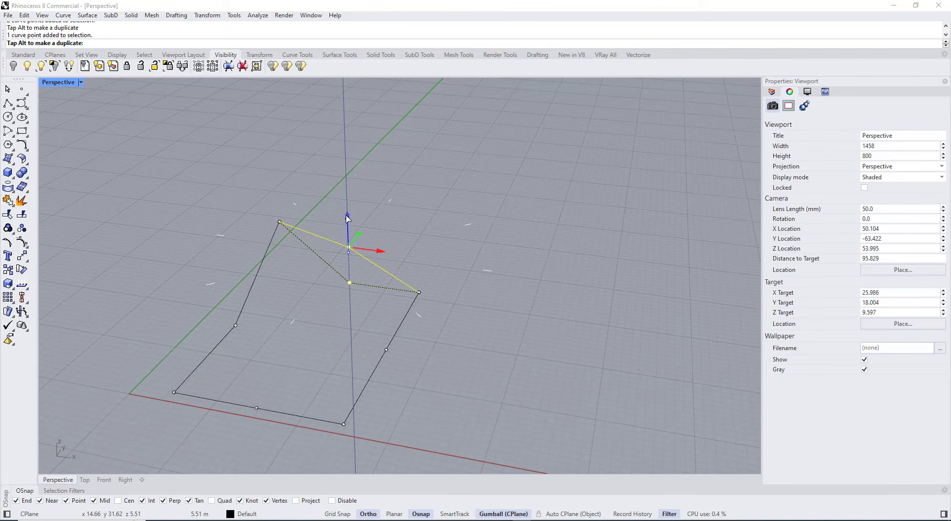
{"action": "left_click_drag", "start_coordinate": [346, 215], "coordinate": [345, 220]}
{"action": "left_click_drag", "start_coordinate": [445, 314], "coordinate": [439, 310]}
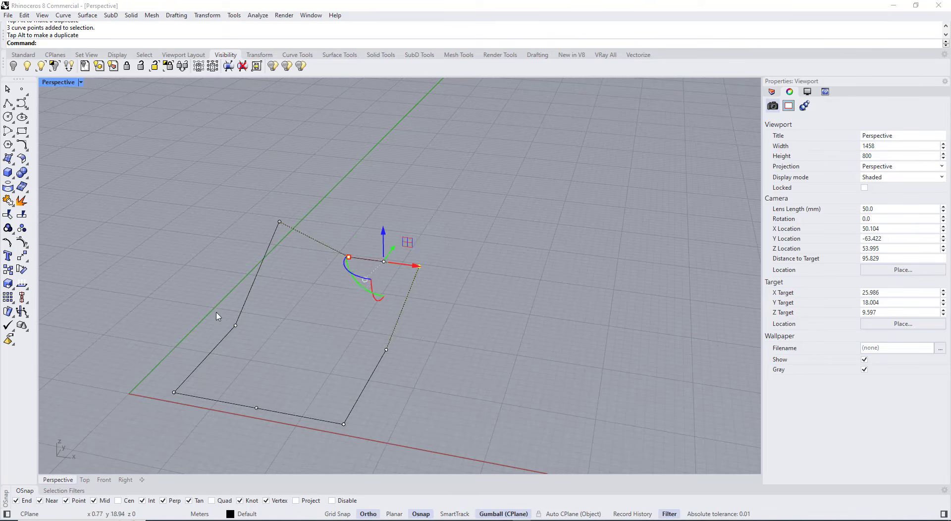
{"action": "left_click_drag", "start_coordinate": [229, 268], "coordinate": [229, 268]}
Step: Raise the outline's near-left corner and both long-side midpoints, and lift the far-right corner higher
{"action": "left_click_drag", "start_coordinate": [351, 332], "coordinate": [408, 380]}
{"action": "right_click_drag", "start_coordinate": [409, 379], "coordinate": [350, 357]}
{"action": "left_click_drag", "start_coordinate": [145, 329], "coordinate": [180, 393]}
{"action": "left_click_drag", "start_coordinate": [165, 343], "coordinate": [162, 312]}
{"action": "left_click_drag", "start_coordinate": [246, 285], "coordinate": [244, 277]}
{"action": "left_click", "coordinate": [385, 354]}
{"action": "left_click_drag", "start_coordinate": [383, 331], "coordinate": [383, 303]}
{"action": "left_click_drag", "start_coordinate": [418, 244], "coordinate": [451, 317]}
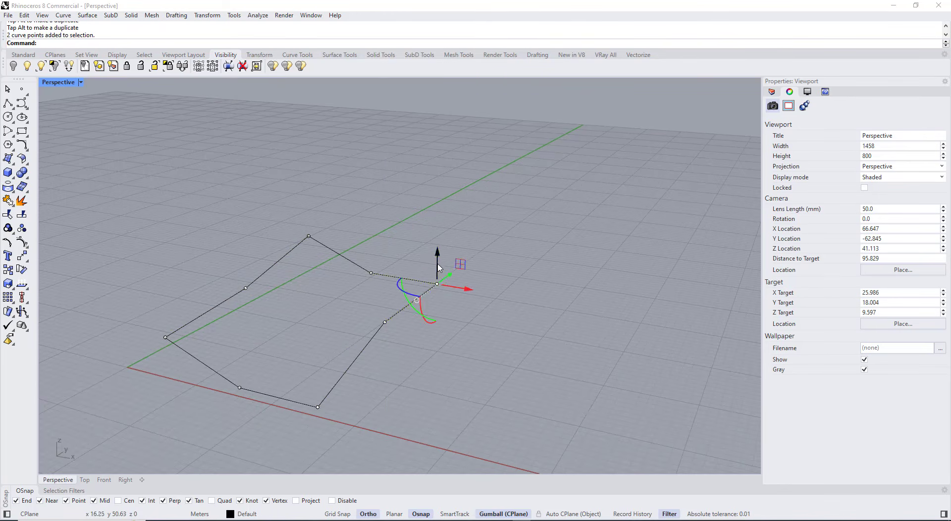
{"action": "left_click_drag", "start_coordinate": [438, 268], "coordinate": [437, 247]}
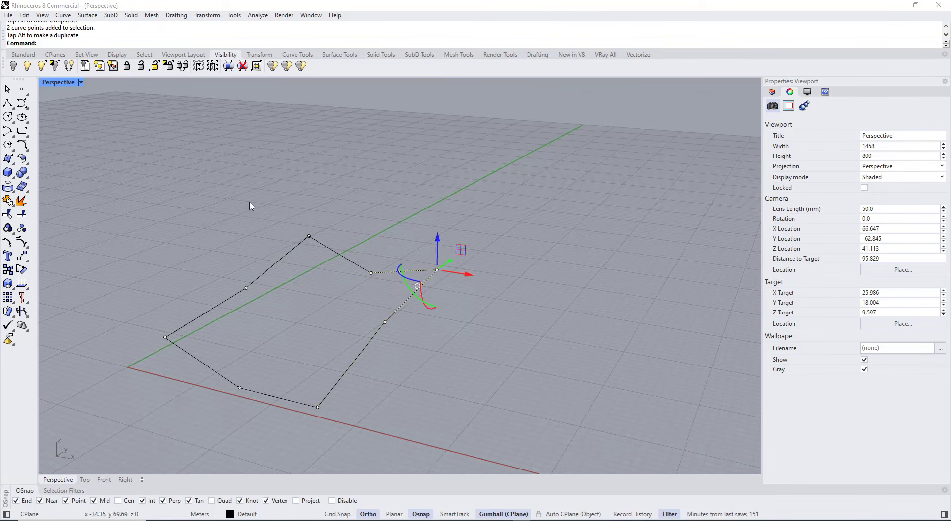
Step: Raise the outline's far-left corner and far-edge midpoint further
{"action": "left_click_drag", "start_coordinate": [250, 203], "coordinate": [329, 255]}
{"action": "left_click_drag", "start_coordinate": [307, 214], "coordinate": [308, 205]}
{"action": "type", "text": "1"}
{"action": "scroll", "coordinate": [415, 243], "scroll_direction": "down", "scroll_amount": 2}
{"action": "right_click_drag", "start_coordinate": [347, 215], "coordinate": [433, 245]}
{"action": "left_click_drag", "start_coordinate": [340, 206], "coordinate": [379, 292]}
{"action": "left_click_drag", "start_coordinate": [360, 252], "coordinate": [360, 240]}
{"action": "right_click_drag", "start_coordinate": [342, 278], "coordinate": [264, 288]}
Step: Raise the left-side midpoint and near-left corner further, and hide the outline's control points
{"action": "left_click_drag", "start_coordinate": [268, 270], "coordinate": [296, 295]}
{"action": "scroll", "coordinate": [297, 298], "scroll_direction": "up", "scroll_amount": 4}
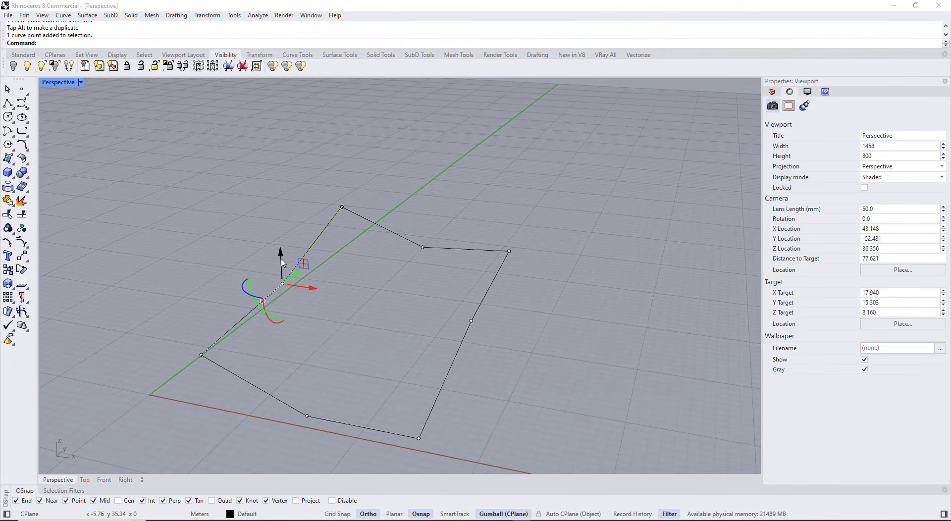
{"action": "left_click_drag", "start_coordinate": [173, 321], "coordinate": [227, 390]}
{"action": "right_click_drag", "start_coordinate": [227, 389], "coordinate": [210, 368]}
{"action": "left_click_drag", "start_coordinate": [195, 314], "coordinate": [193, 285]}
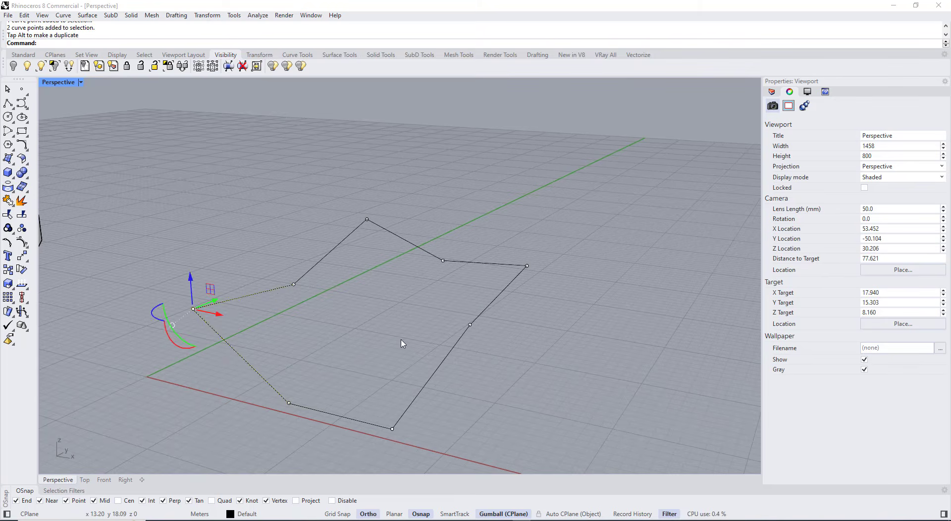
{"action": "left_click", "coordinate": [402, 341]}
{"action": "scroll", "coordinate": [401, 342], "scroll_direction": "down", "scroll_amount": 6}
{"action": "right_click_drag", "start_coordinate": [401, 342], "coordinate": [407, 392]}
Step: Place a point object near the middle of the folded outline
{"action": "scroll", "coordinate": [401, 343], "scroll_direction": "up", "scroll_amount": 4}
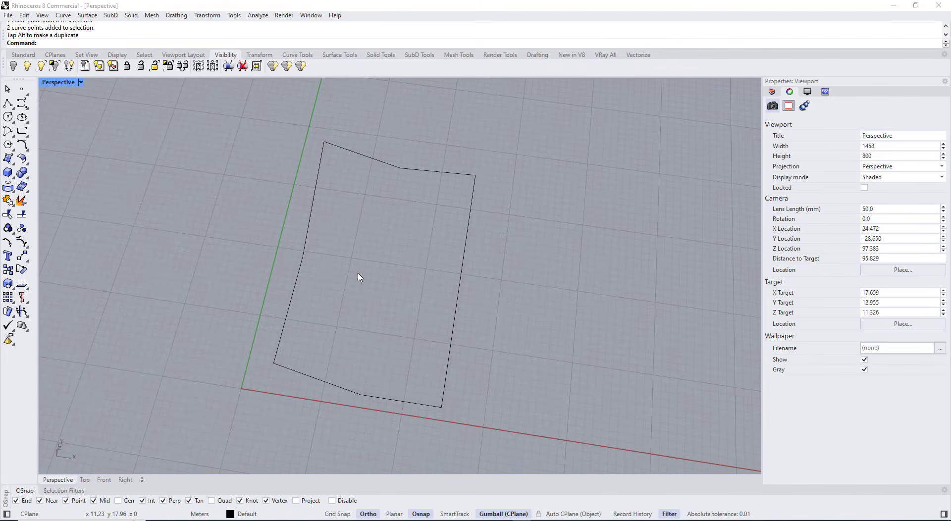
{"action": "type", "text": "int"}
{"action": "key", "text": "Return"}
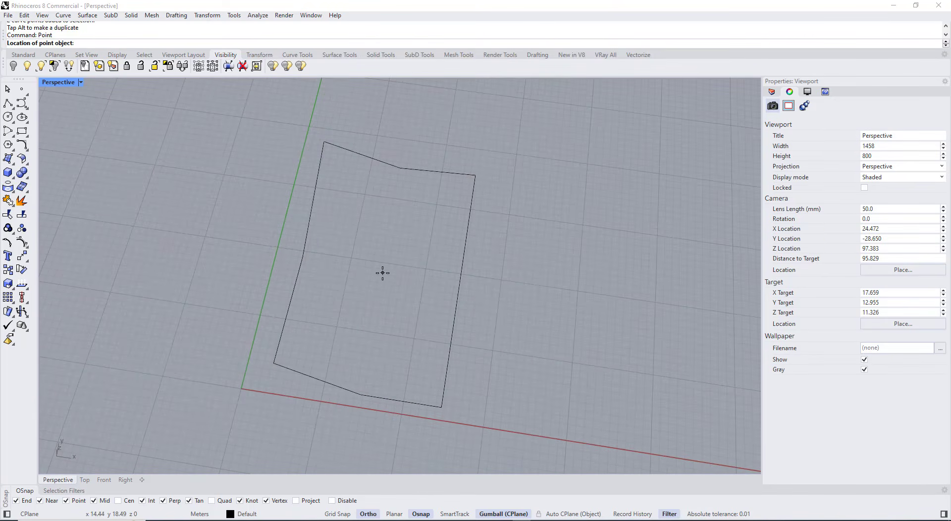
{"action": "left_click", "coordinate": [383, 274]}
{"action": "mouse_move", "coordinate": [382, 273]}
{"action": "right_mouse_down"}
{"action": "mouse_move", "coordinate": [367, 276]}
{"action": "mouse_move", "coordinate": [362, 233]}
{"action": "mouse_move", "coordinate": [388, 257]}
{"action": "right_mouse_up"}
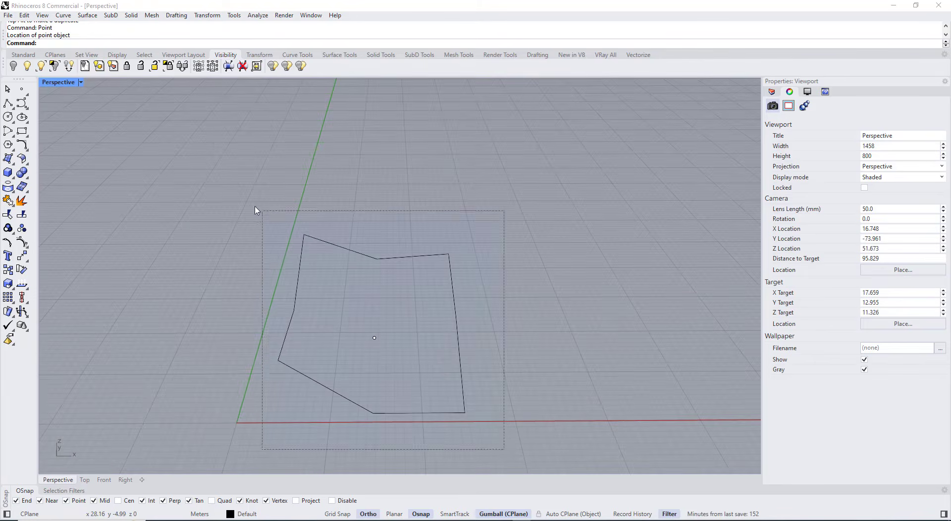
Step: Join the four outline curves into one closed curve, leaving out the middle point
{"action": "left_click_drag", "start_coordinate": [256, 211], "coordinate": [257, 211]}
{"action": "right_click_drag", "start_coordinate": [382, 351], "coordinate": [401, 371]}
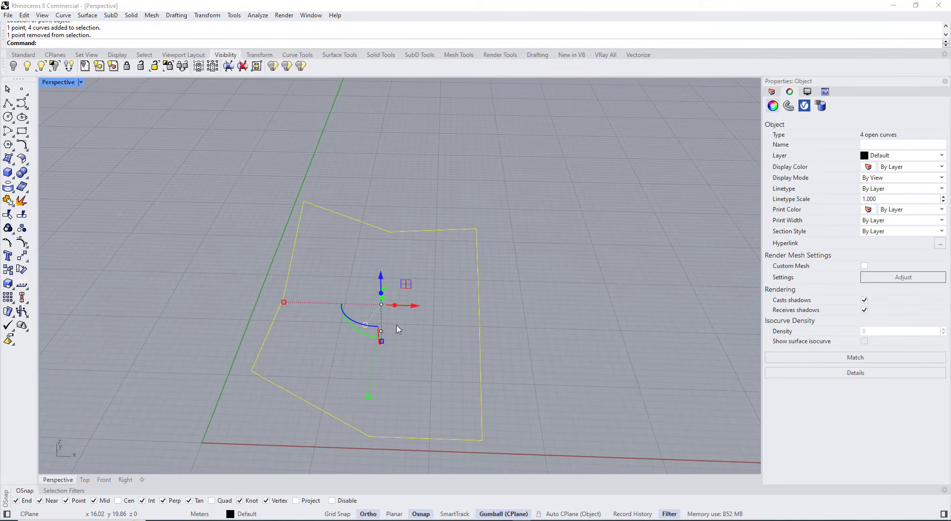
{"action": "left_click", "coordinate": [419, 236]}
{"action": "left_click", "coordinate": [418, 230]}
{"action": "scroll", "coordinate": [417, 231], "scroll_direction": "down", "scroll_amount": 4}
{"action": "right_click_drag", "start_coordinate": [421, 238], "coordinate": [399, 233]}
{"action": "left_click", "coordinate": [525, 347]}
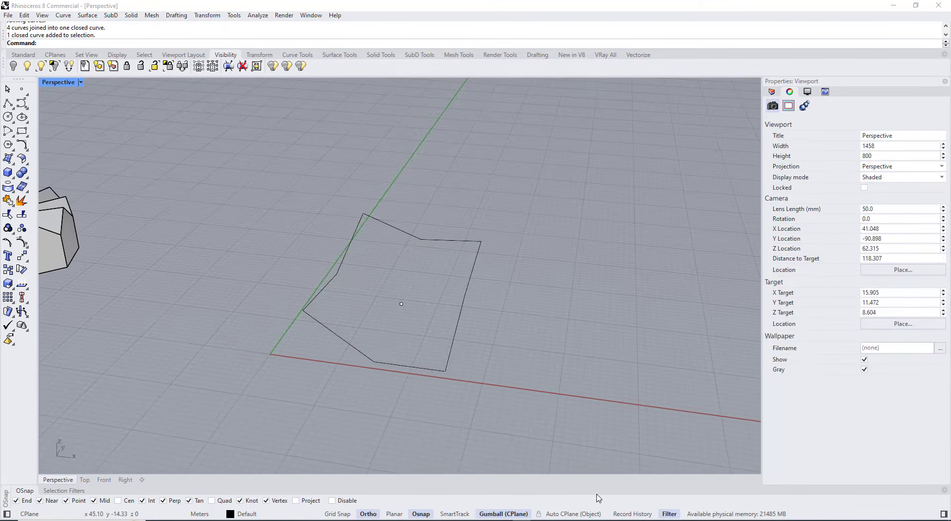
Step: Loft the closed outline to the middle point with history recording, keeping the default seam
{"action": "left_click_drag", "start_coordinate": [541, 415], "coordinate": [248, 179]}
{"action": "left_click", "coordinate": [11, 161]}
{"action": "left_click", "coordinate": [49, 182]}
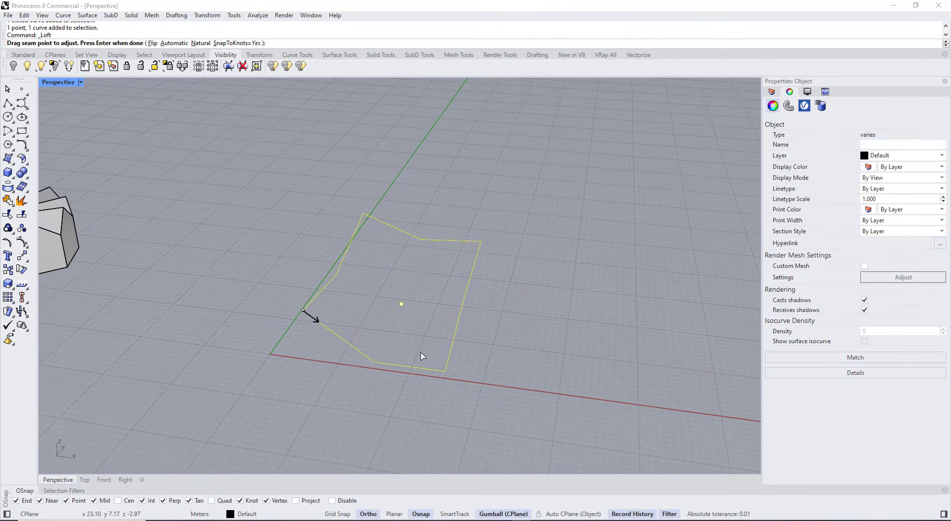
{"action": "right_click", "coordinate": [398, 333]}
{"action": "mouse_move", "coordinate": [398, 333]}
{"action": "right_mouse_down"}
{"action": "mouse_move", "coordinate": [412, 305]}
{"action": "mouse_move", "coordinate": [409, 318]}
{"action": "right_mouse_up"}
{"action": "scroll", "coordinate": [408, 317], "scroll_direction": "up", "scroll_amount": 2}
{"action": "key", "text": "Return"}
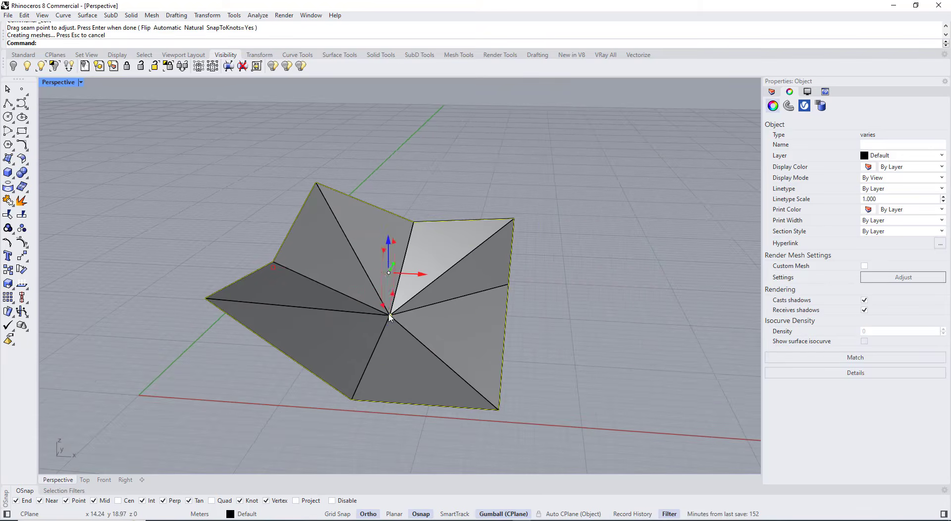
Step: Raise the roof's middle point and adjust its position so the lofted facets follow the reference shape
{"action": "key", "text": "Escape"}
{"action": "left_click", "coordinate": [393, 314]}
{"action": "scroll", "coordinate": [393, 313], "scroll_direction": "down", "scroll_amount": 1}
{"action": "left_click_drag", "start_coordinate": [391, 283], "coordinate": [391, 254]}
{"action": "right_click_drag", "start_coordinate": [426, 291], "coordinate": [398, 274]}
{"action": "left_click_drag", "start_coordinate": [415, 259], "coordinate": [415, 249]}
{"action": "mouse_move", "coordinate": [431, 288]}
{"action": "right_mouse_down"}
{"action": "mouse_move", "coordinate": [375, 267]}
{"action": "mouse_move", "coordinate": [434, 297]}
{"action": "right_mouse_up"}
{"action": "left_click_drag", "start_coordinate": [461, 238], "coordinate": [450, 275]}
{"action": "right_click_drag", "start_coordinate": [419, 328], "coordinate": [415, 301]}
{"action": "left_click_drag", "start_coordinate": [420, 262], "coordinate": [420, 253]}
{"action": "right_click_drag", "start_coordinate": [424, 258], "coordinate": [379, 274]}
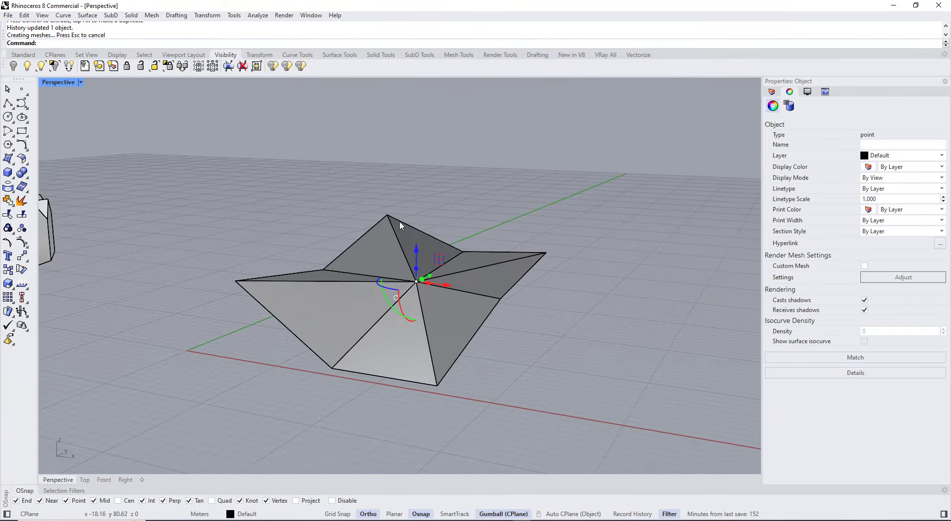
Step: Show the roof outline's control points and raise its far-left corner into a high peak
{"action": "left_click", "coordinate": [408, 229]}
{"action": "left_click", "coordinate": [421, 249]}
{"action": "key", "text": "F10"}
{"action": "left_click", "coordinate": [389, 215]}
{"action": "left_click_drag", "start_coordinate": [387, 195], "coordinate": [386, 176]}
{"action": "right_click_drag", "start_coordinate": [407, 245], "coordinate": [456, 242]}
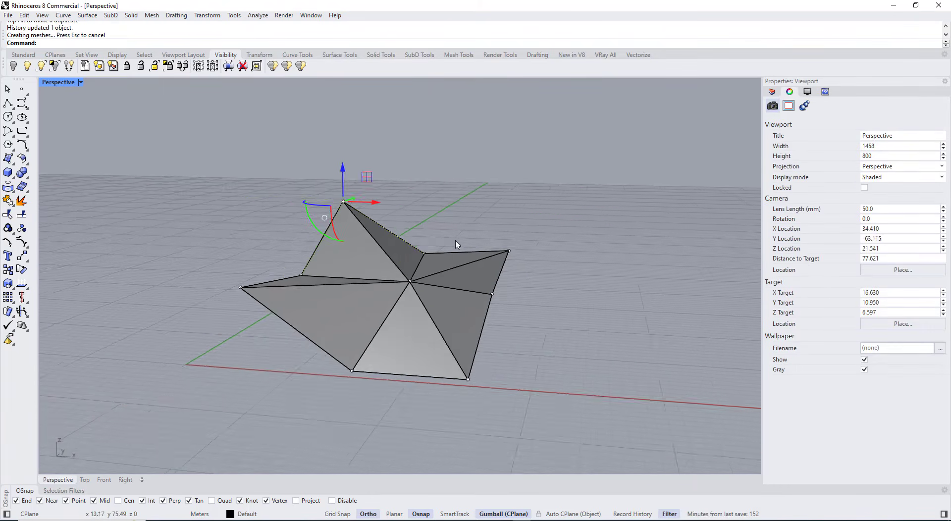
Step: Raise the roof outline's far-edge midpoint, far-right corner and right-side midpoint slightly
{"action": "scroll", "coordinate": [456, 243], "scroll_direction": "up", "scroll_amount": 2}
{"action": "left_click", "coordinate": [416, 255]}
{"action": "left_click_drag", "start_coordinate": [417, 232], "coordinate": [417, 224]}
{"action": "left_click", "coordinate": [517, 253]}
{"action": "left_click_drag", "start_coordinate": [517, 234], "coordinate": [517, 223]}
{"action": "right_click_drag", "start_coordinate": [209, 293], "coordinate": [238, 293]}
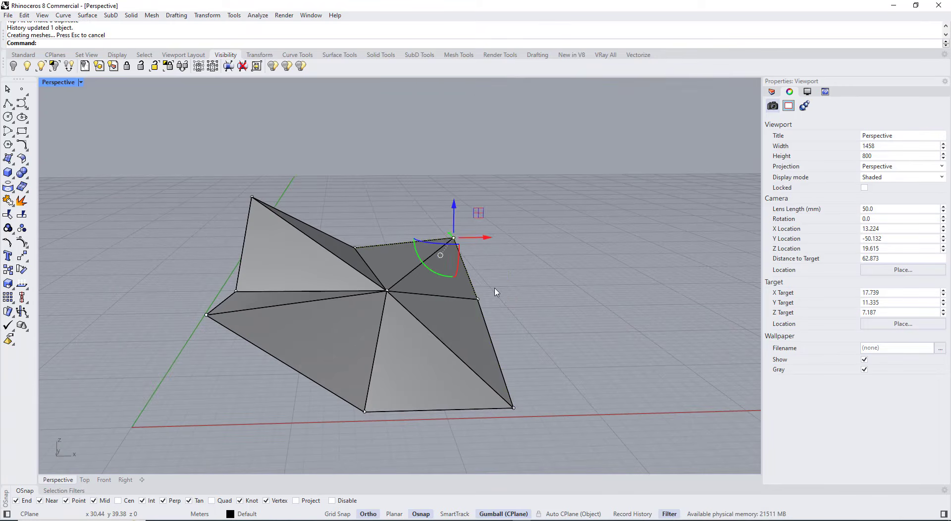
{"action": "left_click", "coordinate": [477, 300]}
{"action": "left_click_drag", "start_coordinate": [479, 280], "coordinate": [479, 270]}
Step: Hide the outline's control points and select the lofted roof surface
{"action": "right_click_drag", "start_coordinate": [471, 300], "coordinate": [461, 351]}
{"action": "scroll", "coordinate": [508, 339], "scroll_direction": "down", "scroll_amount": 6}
{"action": "key", "text": "Escape"}
{"action": "key", "text": "Escape"}
{"action": "right_click_drag", "start_coordinate": [432, 312], "coordinate": [423, 278]}
{"action": "left_click", "coordinate": [471, 346]}
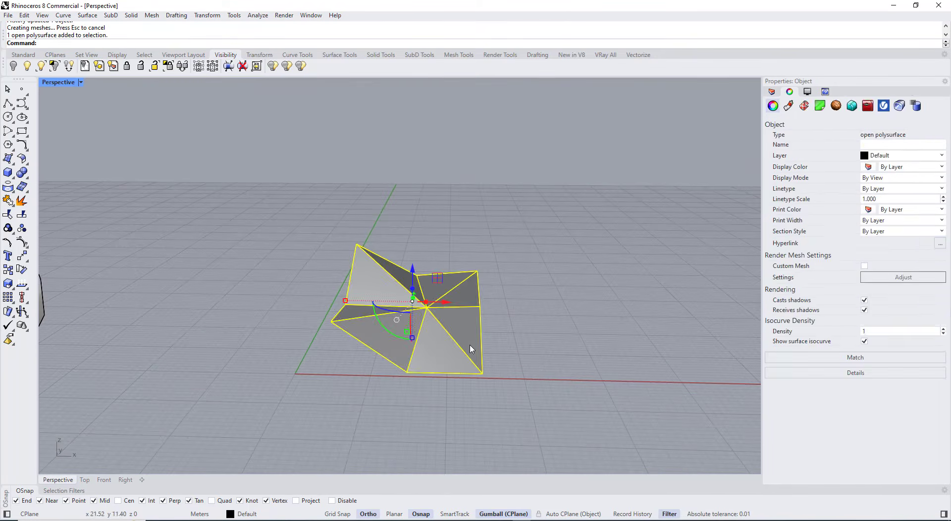
Step: Turn off the surface isocurve display for the lofted roof in the top view
{"action": "key", "text": "Escape"}
{"action": "double_click", "coordinate": [47, 79]}
{"action": "double_click", "coordinate": [48, 79]}
{"action": "scroll", "coordinate": [260, 197], "scroll_direction": "up", "scroll_amount": 7}
{"action": "left_click", "coordinate": [263, 177]}
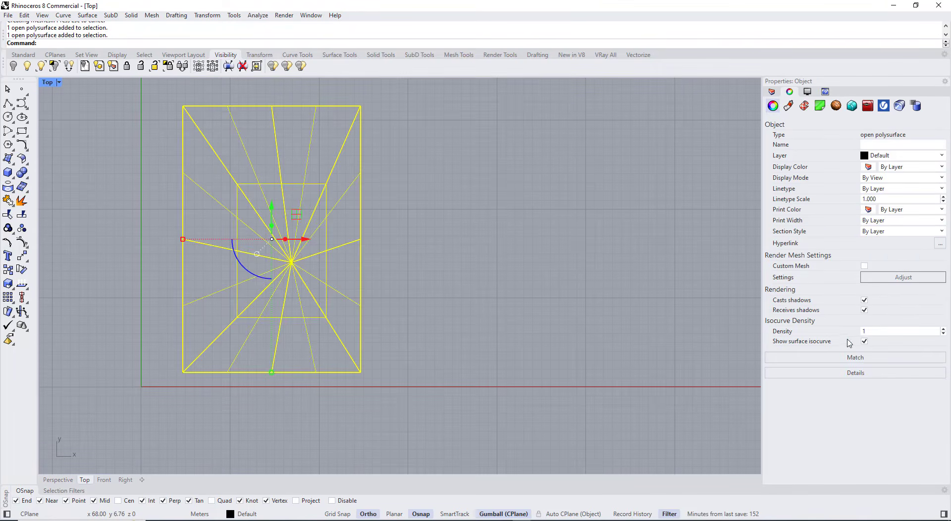
{"action": "left_click", "coordinate": [864, 341]}
{"action": "key", "text": "Escape"}
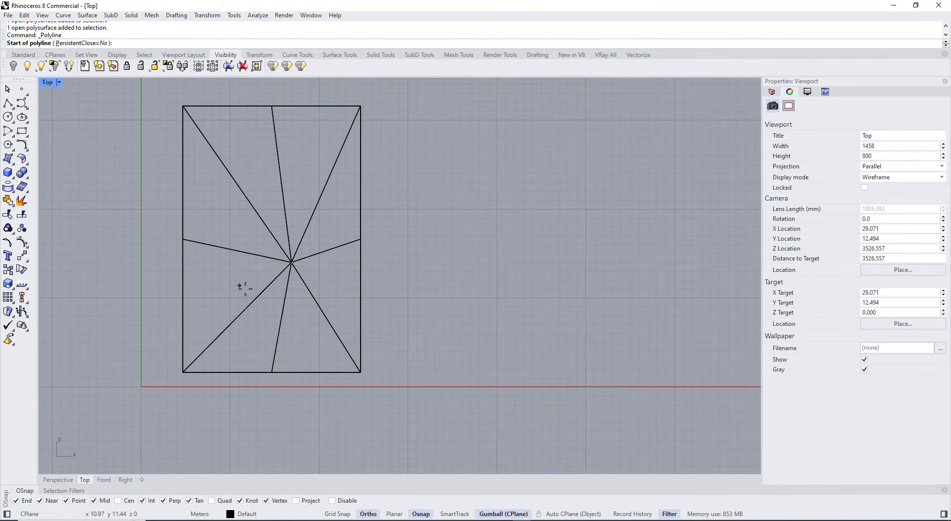
Step: Draw a closed eight-pointed star-shaped polyline around the roof's middle point, placing each vertex on one of the fold lines
{"action": "scroll", "coordinate": [287, 283], "scroll_direction": "up", "scroll_amount": 2}
{"action": "left_click", "coordinate": [280, 327]}
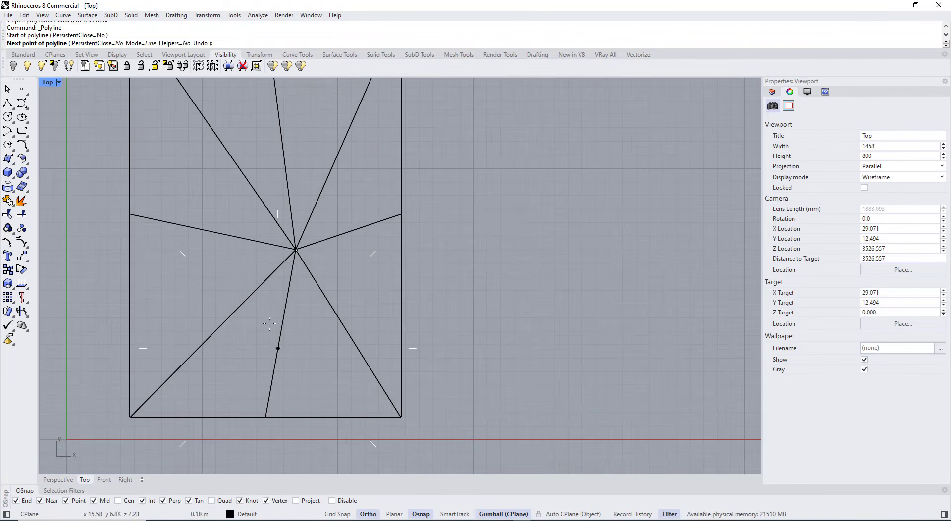
{"action": "left_click", "coordinate": [261, 285]}
{"action": "left_click", "coordinate": [183, 225]}
{"action": "left_click", "coordinate": [251, 186]}
{"action": "left_click", "coordinate": [252, 114]}
{"action": "scroll", "coordinate": [271, 116], "scroll_direction": "up", "scroll_amount": 2}
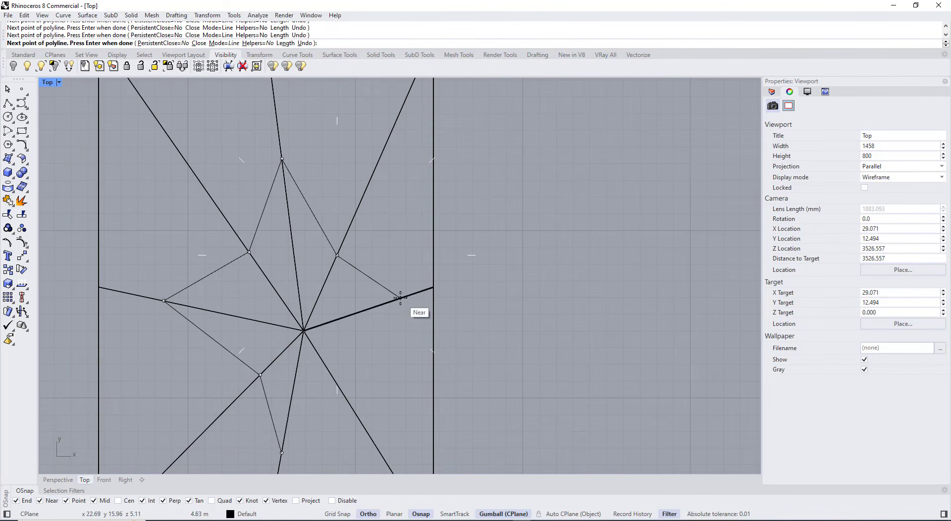
{"action": "left_click", "coordinate": [283, 449]}
{"action": "left_click", "coordinate": [271, 410]}
{"action": "scroll", "coordinate": [330, 252], "scroll_direction": "down", "scroll_amount": 6}
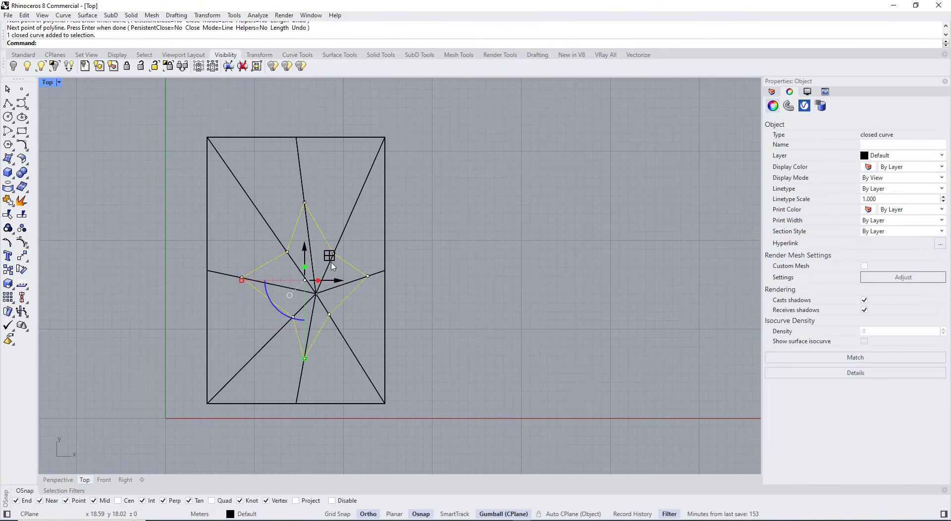
{"action": "key", "text": "Escape"}
Step: Split the roof surface with the star-shaped curve and delete the inner piece to open the courtyard
{"action": "key", "text": "Return"}
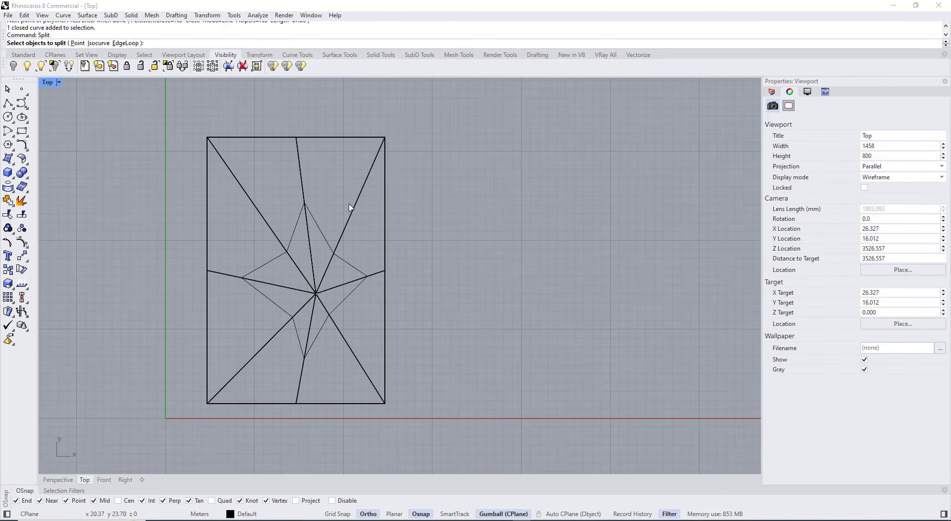
{"action": "left_click", "coordinate": [355, 208]}
{"action": "key", "text": "Return"}
{"action": "left_click", "coordinate": [322, 233]}
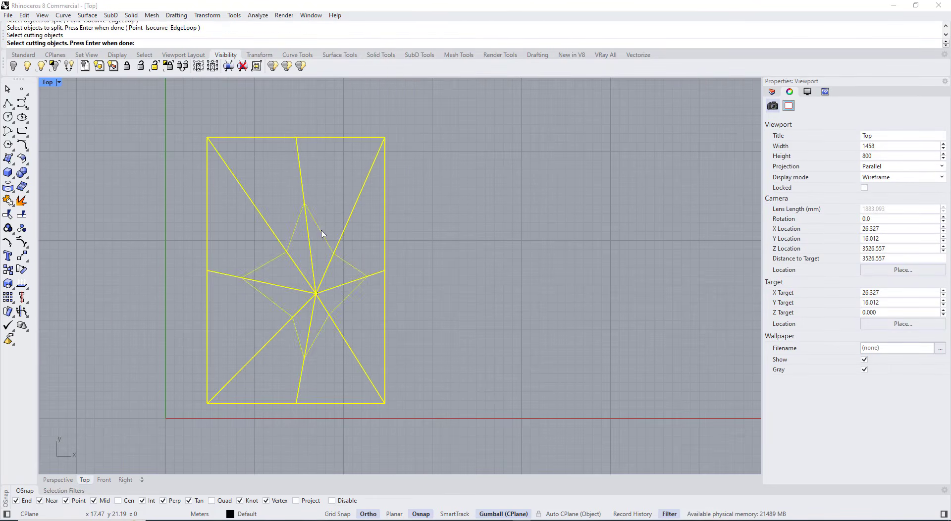
{"action": "key", "text": "Return"}
{"action": "left_click", "coordinate": [488, 291]}
{"action": "left_click", "coordinate": [315, 266]}
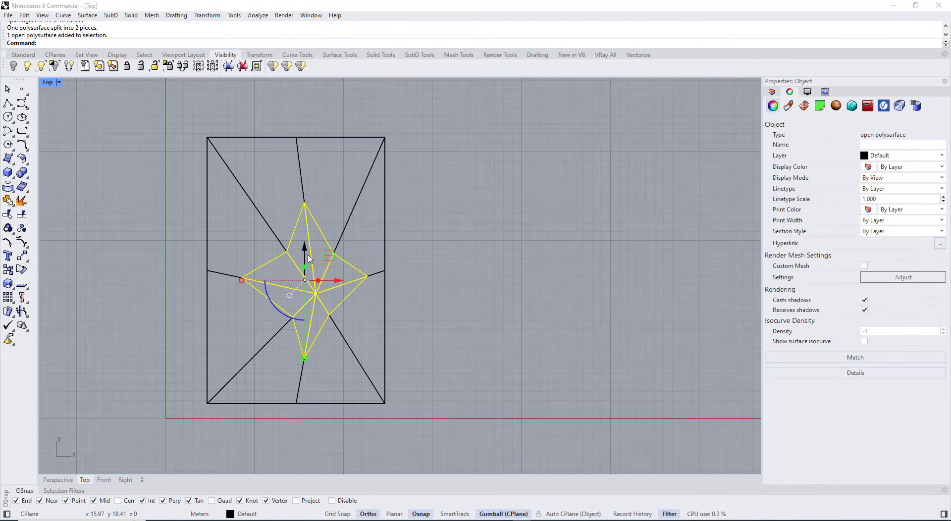
{"action": "key", "text": "Delete"}
Step: Extrude the roof's outer outline straight down past ground level to form the building's outer walls in the perspective view
{"action": "double_click", "coordinate": [54, 83]}
{"action": "double_click", "coordinate": [417, 85]}
{"action": "right_click_drag", "start_coordinate": [446, 263], "coordinate": [457, 295]}
{"action": "scroll", "coordinate": [468, 314], "scroll_direction": "up", "scroll_amount": 3}
{"action": "left_click", "coordinate": [470, 316]}
{"action": "left_click", "coordinate": [497, 340]}
{"action": "scroll", "coordinate": [443, 248], "scroll_direction": "down", "scroll_amount": 6}
{"action": "right_click_drag", "start_coordinate": [431, 248], "coordinate": [422, 200]}
{"action": "left_click_drag", "start_coordinate": [367, 225], "coordinate": [375, 345]}
{"action": "left_click", "coordinate": [487, 316]}
Step: Try to flatten the outer walls' lower vertices to ground level with SetPt, aligning only Z to World
{"action": "right_click_drag", "start_coordinate": [396, 312], "coordinate": [263, 352]}
{"action": "left_click_drag", "start_coordinate": [394, 458], "coordinate": [465, 458], "text": "ctrl+shift"}
{"action": "right_click_drag", "start_coordinate": [422, 297], "coordinate": [411, 341]}
{"action": "scroll", "coordinate": [414, 322], "scroll_direction": "down", "scroll_amount": 6}
{"action": "scroll", "coordinate": [421, 317], "scroll_direction": "up", "scroll_amount": 5}
{"action": "right_click_drag", "start_coordinate": [476, 317], "coordinate": [550, 268]}
{"action": "left_click", "coordinate": [629, 342]}
{"action": "left_click_drag", "start_coordinate": [337, 259], "coordinate": [569, 432], "text": "ctrl+shift"}
{"action": "key", "text": "Return"}
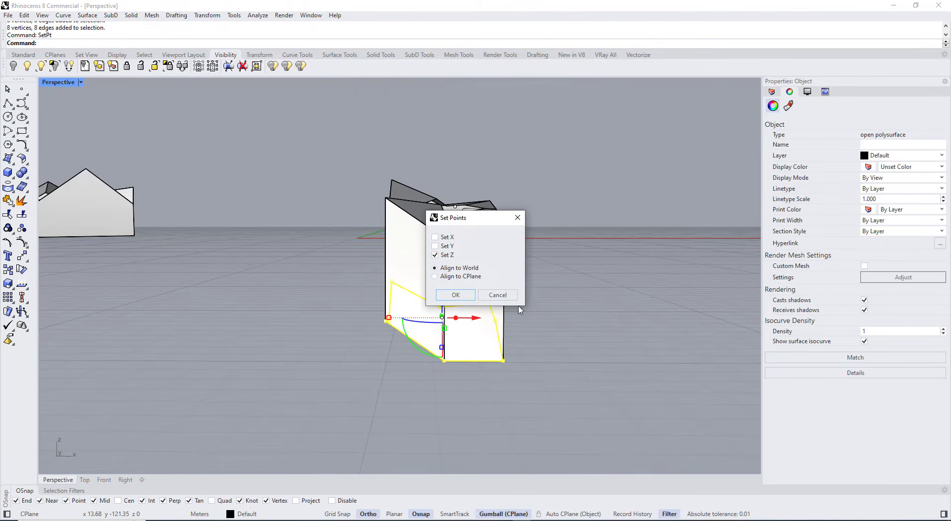
{"action": "left_click", "coordinate": [466, 297]}
{"action": "scroll", "coordinate": [492, 243], "scroll_direction": "up", "scroll_amount": 5}
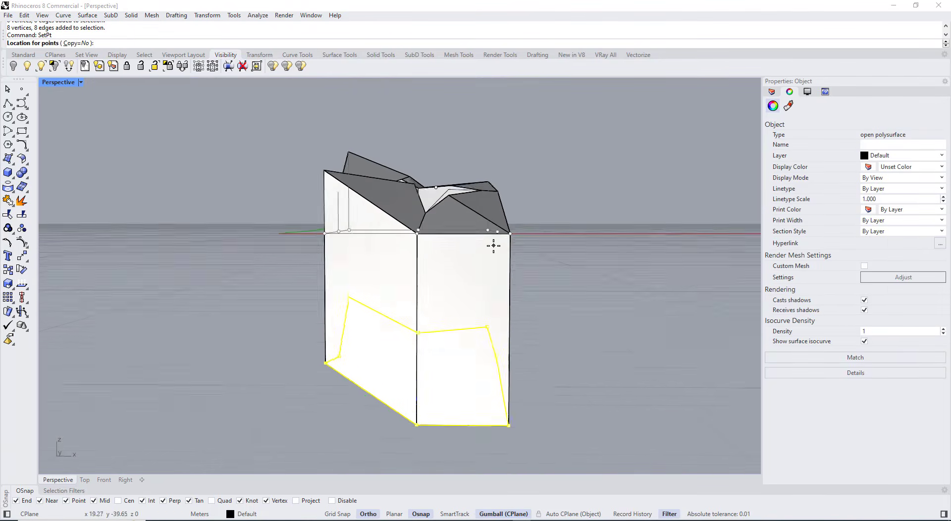
{"action": "left_click", "coordinate": [514, 231]}
{"action": "right_click_drag", "start_coordinate": [517, 233], "coordinate": [499, 332]}
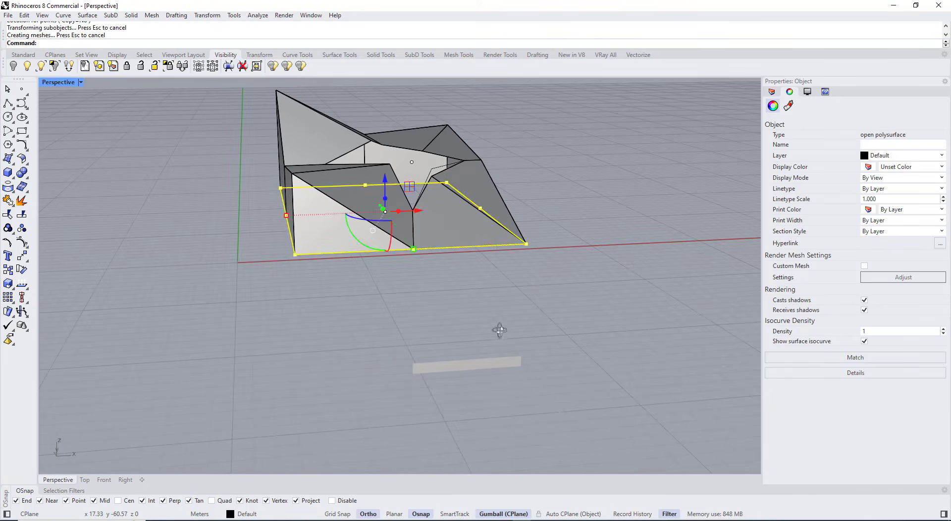
Step: Inspect the flattened walls and the stray strip below the building, and undo the SetPt alignment
{"action": "left_click", "coordinate": [497, 335]}
{"action": "left_click", "coordinate": [428, 237]}
{"action": "scroll", "coordinate": [430, 257], "scroll_direction": "up", "scroll_amount": 2}
{"action": "scroll", "coordinate": [434, 266], "scroll_direction": "up", "scroll_amount": 1}
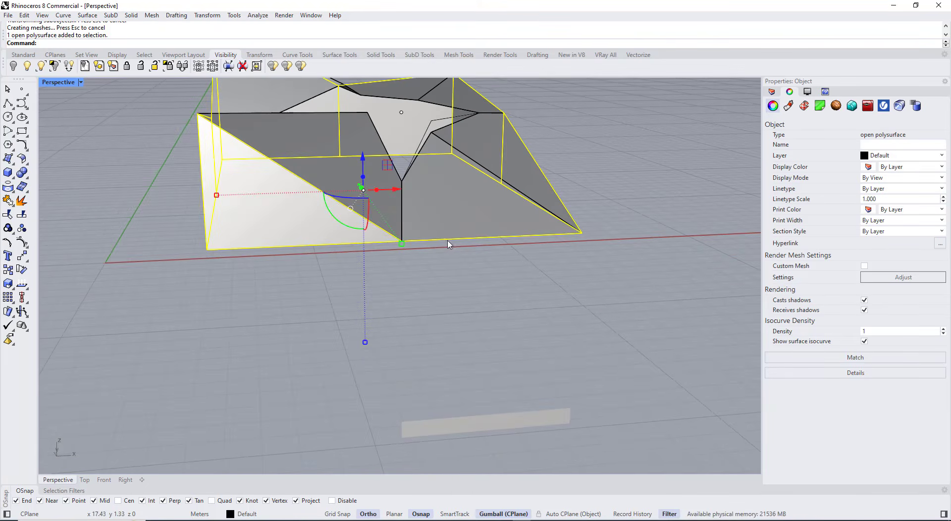
{"action": "left_click", "coordinate": [597, 245]}
{"action": "right_click_drag", "start_coordinate": [597, 245], "coordinate": [490, 366]}
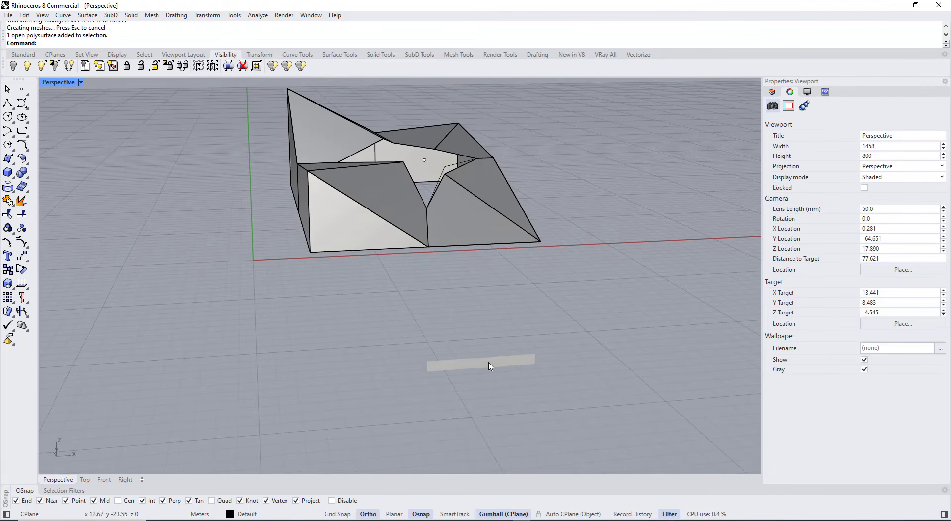
{"action": "scroll", "coordinate": [450, 363], "scroll_direction": "up", "scroll_amount": 2}
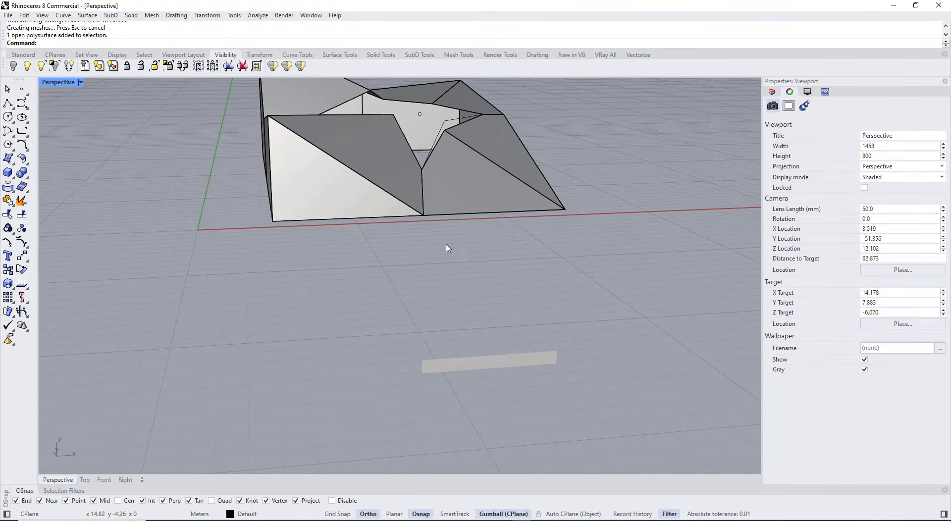
{"action": "right_click_drag", "start_coordinate": [448, 248], "coordinate": [432, 307]}
{"action": "right_click_drag", "start_coordinate": [439, 233], "coordinate": [441, 257]}
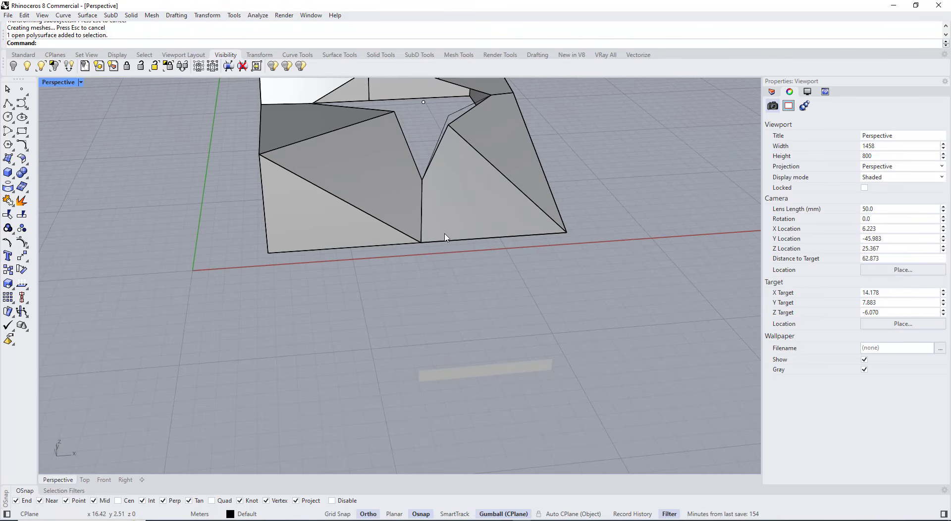
{"action": "left_click", "coordinate": [466, 370]}
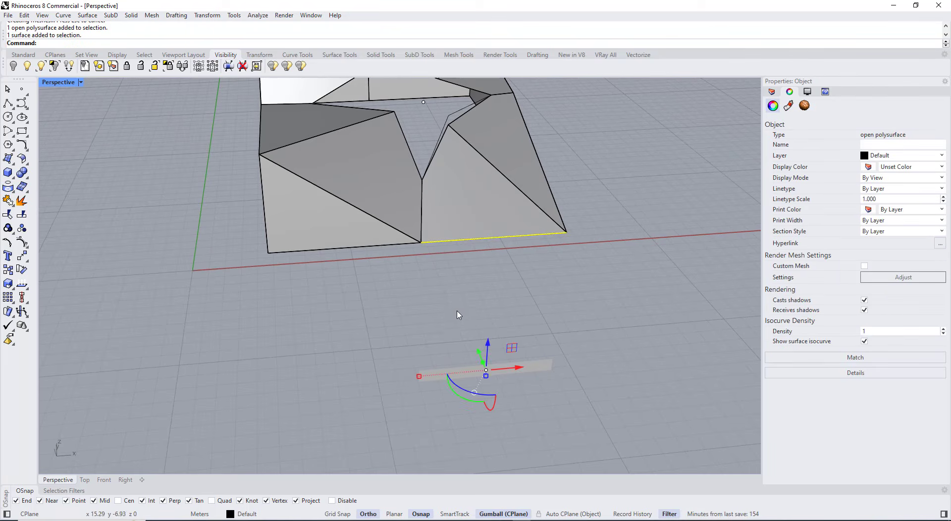
{"action": "right_click_drag", "start_coordinate": [458, 308], "coordinate": [395, 257]}
{"action": "left_click", "coordinate": [477, 286]}
{"action": "scroll", "coordinate": [477, 286], "scroll_direction": "down", "scroll_amount": 4}
{"action": "key", "text": "ctrl+z"}
Step: Draw a horizontal polyline at ground level in the front view, from the walls' right side to beyond their left side
{"action": "left_click", "coordinate": [272, 312]}
{"action": "left_click", "coordinate": [381, 258]}
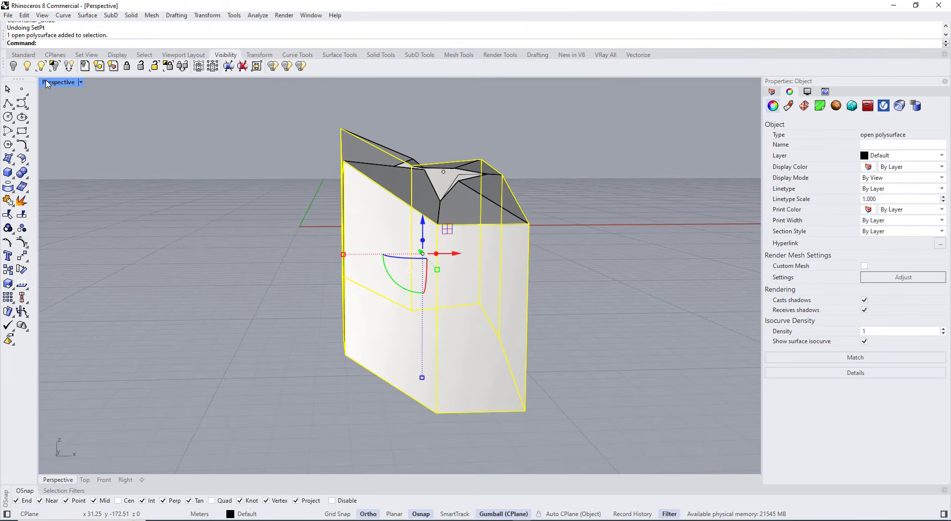
{"action": "double_click", "coordinate": [47, 83]}
{"action": "double_click", "coordinate": [53, 281]}
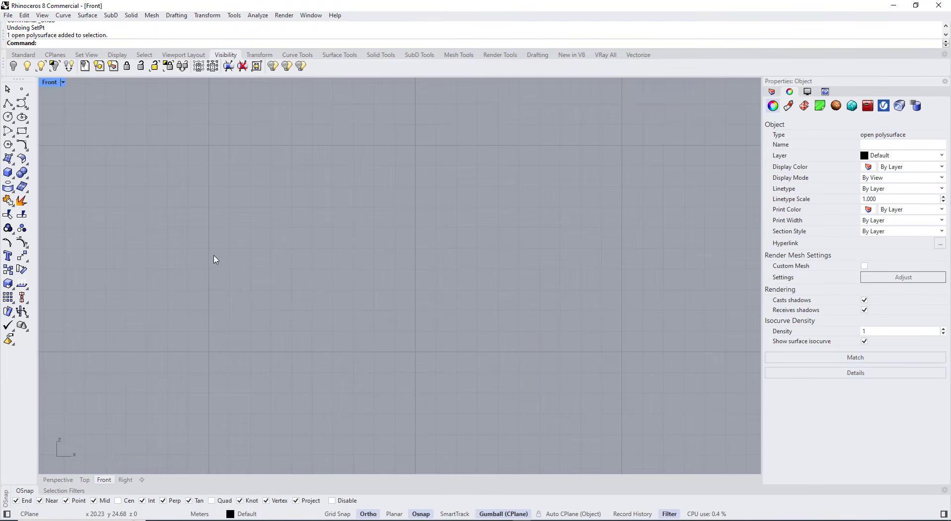
{"action": "scroll", "coordinate": [366, 233], "scroll_direction": "down", "scroll_amount": 14}
{"action": "scroll", "coordinate": [362, 249], "scroll_direction": "up", "scroll_amount": 9}
{"action": "left_click", "coordinate": [393, 352]}
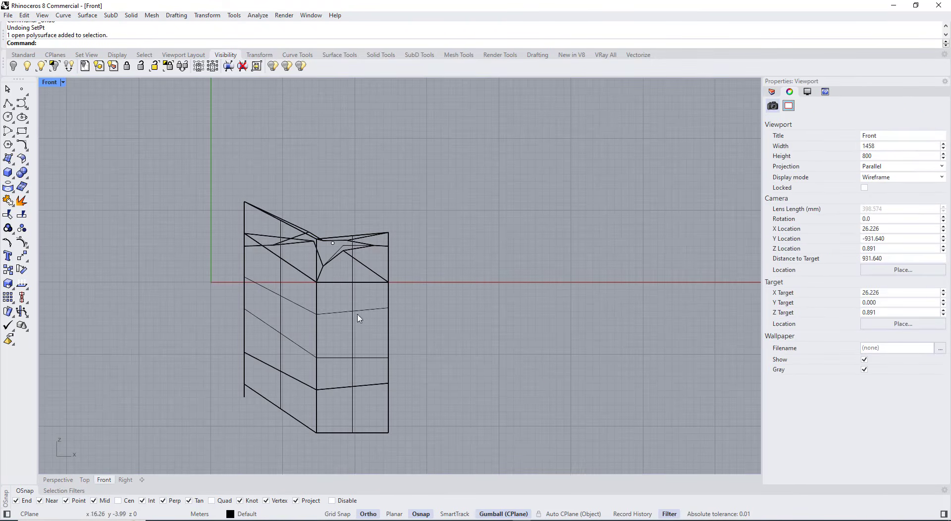
{"action": "left_click", "coordinate": [393, 315]}
{"action": "left_click", "coordinate": [8, 103]}
{"action": "left_click", "coordinate": [388, 284]}
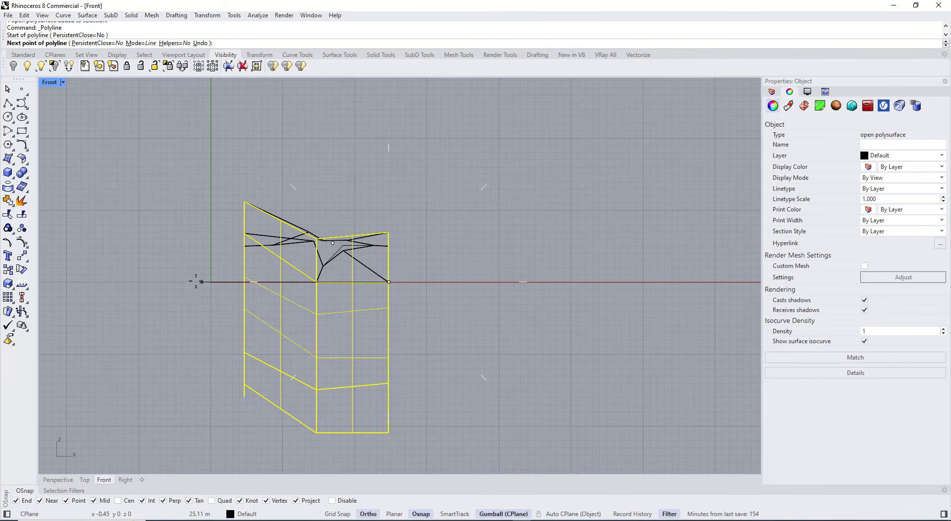
{"action": "left_click", "coordinate": [154, 282]}
{"action": "right_click", "coordinate": [168, 281]}
{"action": "key", "text": "Escape"}
Step: Move the ground-level line to the right so it extends past both sides of the walls
{"action": "left_click", "coordinate": [209, 283]}
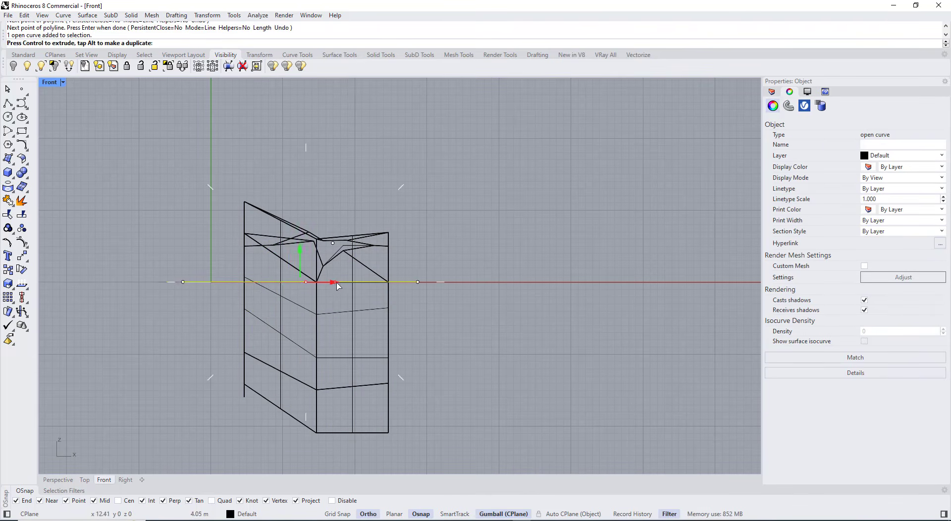
{"action": "left_click_drag", "start_coordinate": [337, 283], "coordinate": [338, 283]}
{"action": "left_click", "coordinate": [453, 312]}
{"action": "scroll", "coordinate": [223, 284], "scroll_direction": "up", "scroll_amount": 4}
{"action": "left_click", "coordinate": [216, 284]}
{"action": "scroll", "coordinate": [307, 244], "scroll_direction": "down", "scroll_amount": 2}
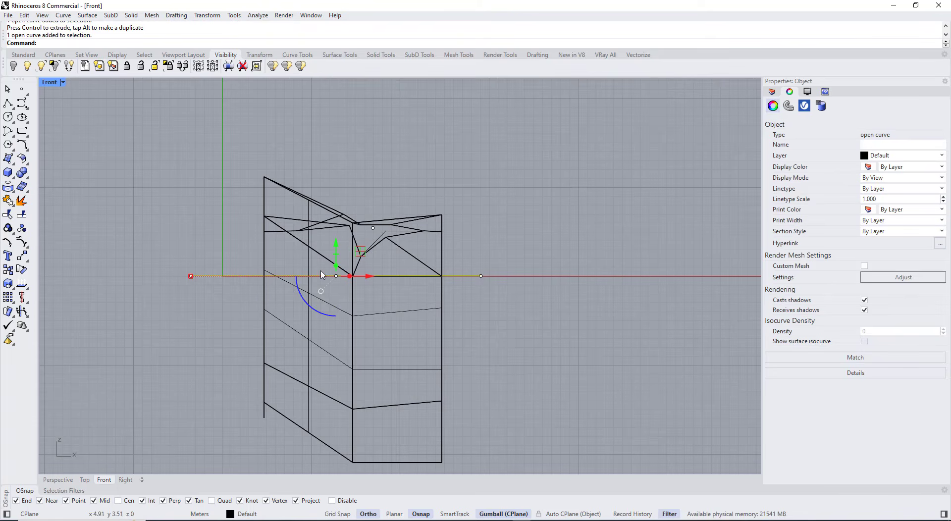
Step: Split the outer walls with the ground-level line, and delete the part below ground and the cutting line
{"action": "left_click", "coordinate": [466, 320]}
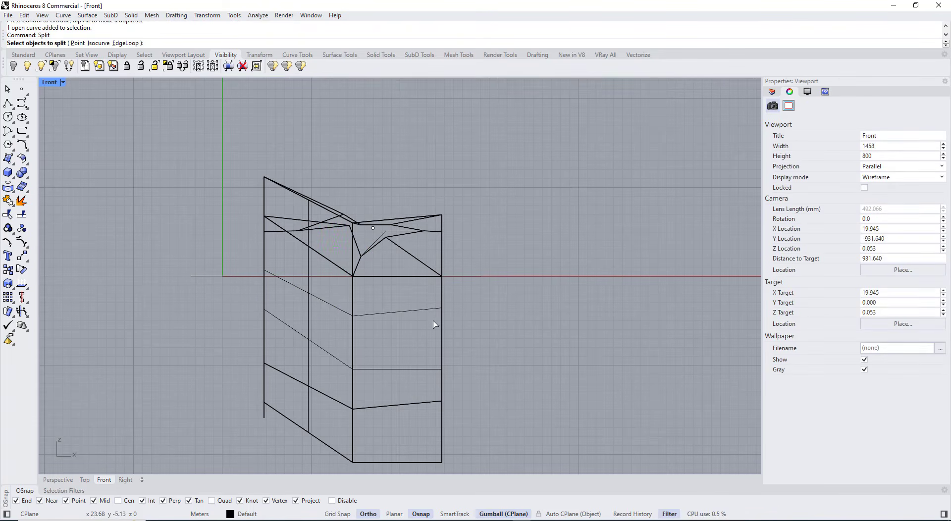
{"action": "left_click", "coordinate": [441, 313]}
{"action": "right_click", "coordinate": [452, 279]}
{"action": "left_click", "coordinate": [456, 276]}
{"action": "right_click", "coordinate": [455, 278]}
{"action": "left_click", "coordinate": [432, 309]}
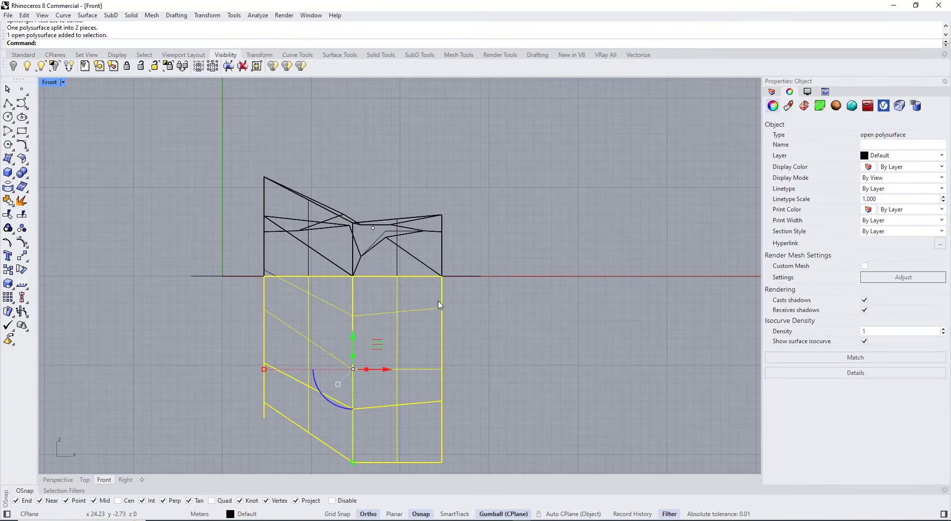
{"action": "key", "text": "Delete"}
{"action": "left_click", "coordinate": [454, 277]}
{"action": "key", "text": "Delete"}
Step: Try to pull the star-shaped courtyard curve downward from the roof opening in the perspective view
{"action": "left_click", "coordinate": [279, 276]}
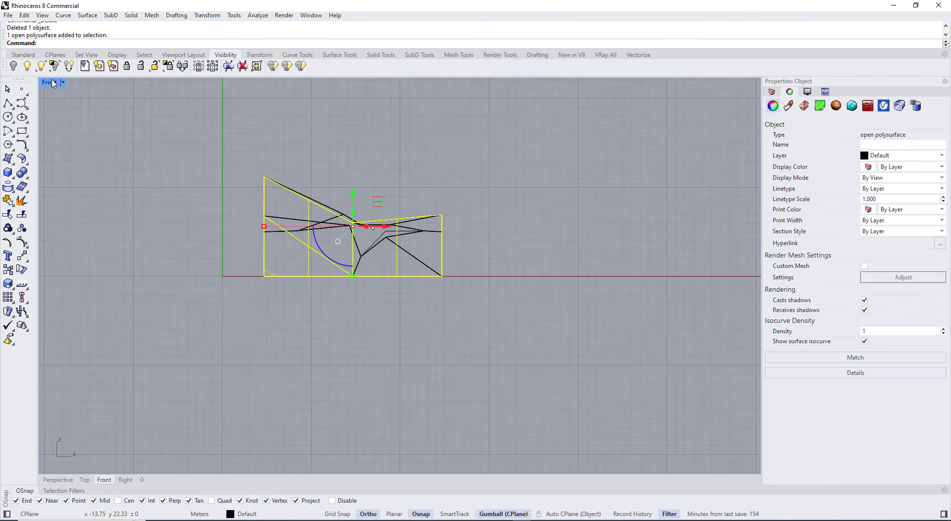
{"action": "double_click", "coordinate": [54, 82]}
{"action": "double_click", "coordinate": [416, 83]}
{"action": "right_click_drag", "start_coordinate": [415, 274], "coordinate": [371, 381]}
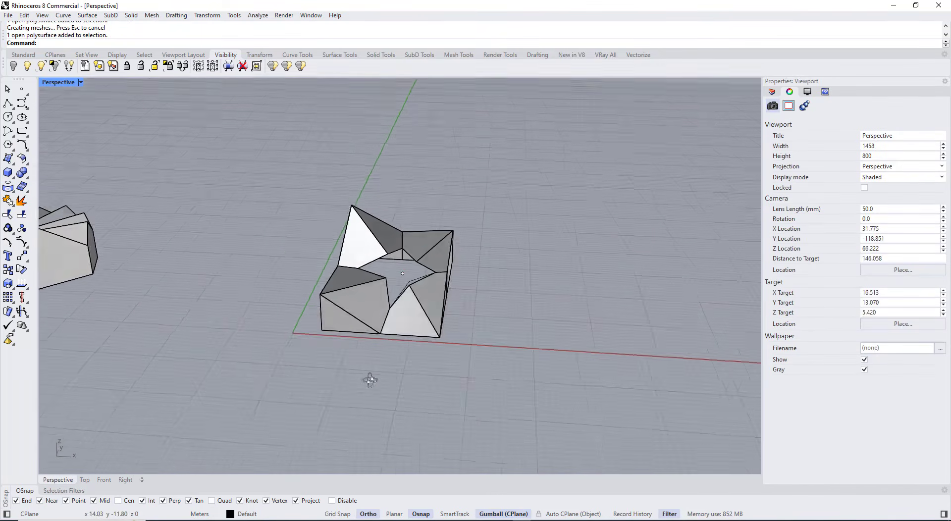
{"action": "scroll", "coordinate": [397, 250], "scroll_direction": "up", "scroll_amount": 8}
{"action": "left_click", "coordinate": [402, 262]}
{"action": "left_click", "coordinate": [402, 263]}
{"action": "left_click", "coordinate": [419, 284]}
{"action": "right_click_drag", "start_coordinate": [426, 326], "coordinate": [399, 285]}
{"action": "left_click_drag", "start_coordinate": [399, 285], "coordinate": [398, 316]}
{"action": "right_click_drag", "start_coordinate": [407, 339], "coordinate": [392, 320]}
{"action": "right_click_drag", "start_coordinate": [453, 255], "coordinate": [393, 242]}
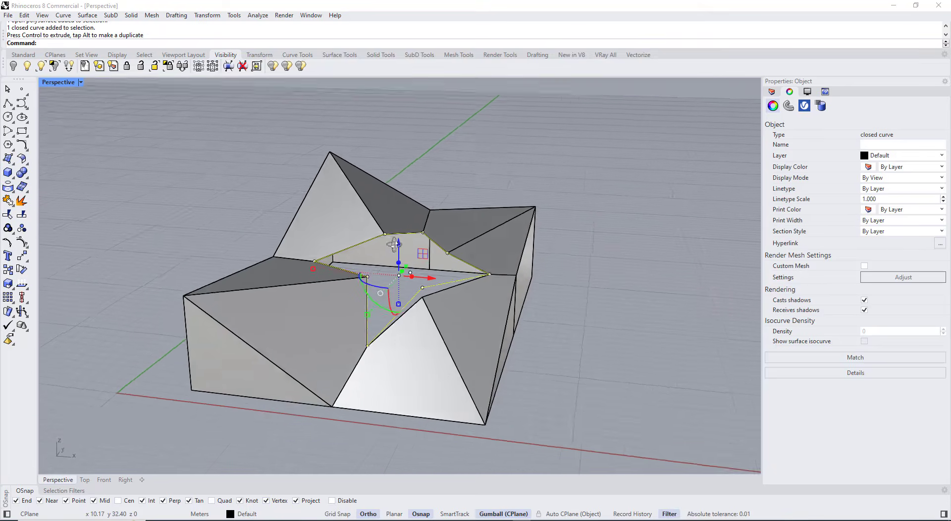
Step: Hide the star-shaped curve at the courtyard opening
{"action": "scroll", "coordinate": [393, 258], "scroll_direction": "up", "scroll_amount": 2}
{"action": "key", "text": "Escape"}
{"action": "left_click", "coordinate": [424, 300]}
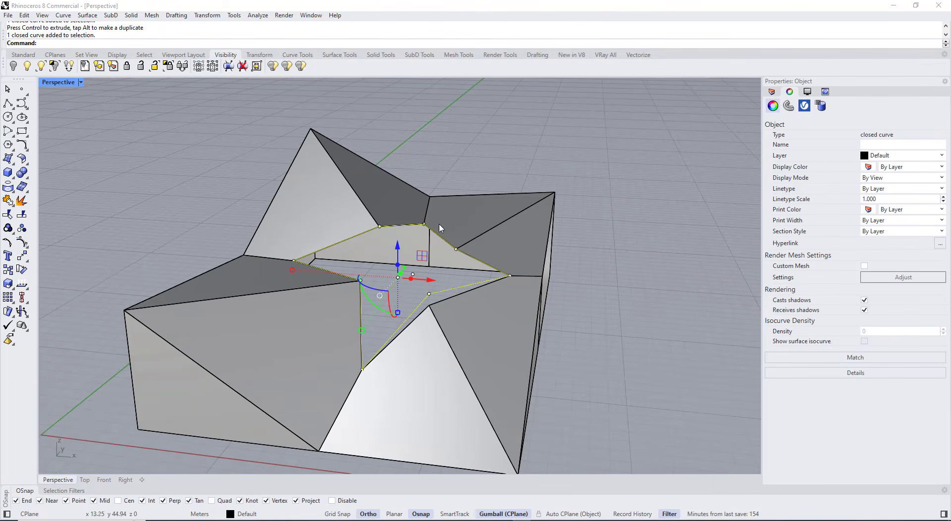
{"action": "key", "text": "ctrl+h"}
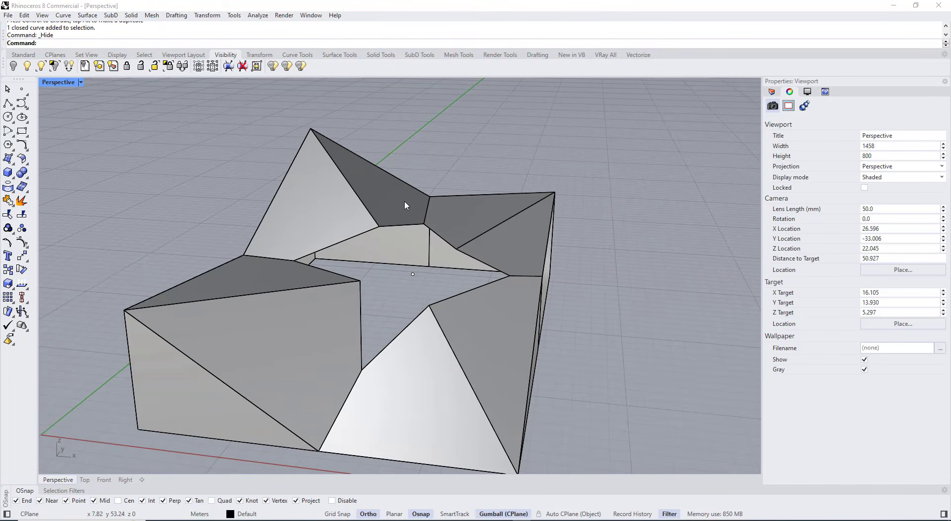
Step: Duplicate the roof edges around the courtyard opening and join them into one closed curve
{"action": "left_click", "coordinate": [13, 190]}
{"action": "left_click", "coordinate": [36, 206]}
{"action": "left_click", "coordinate": [409, 227]}
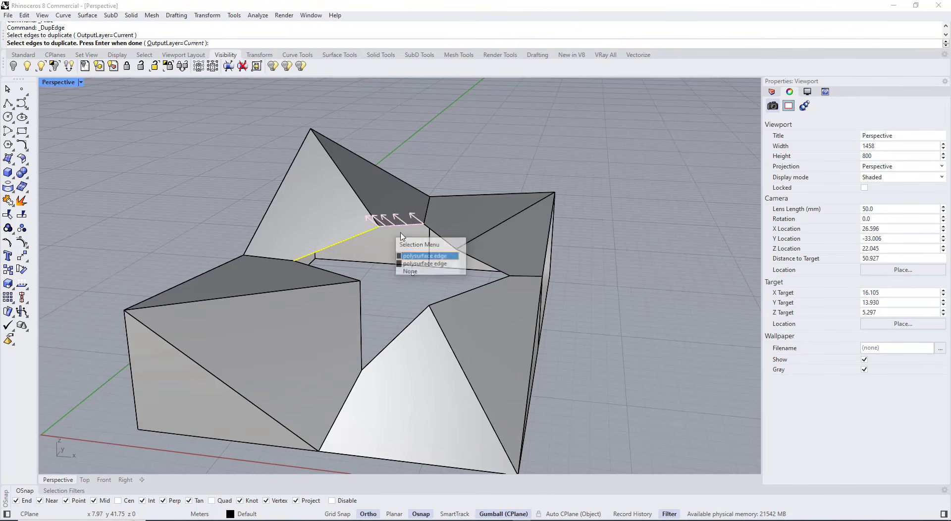
{"action": "left_click", "coordinate": [432, 235]}
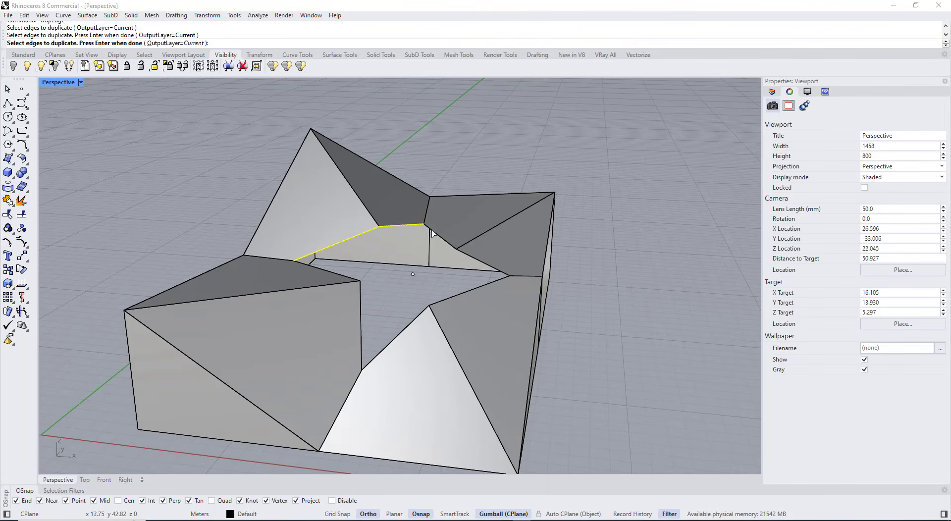
{"action": "left_click", "coordinate": [355, 281]}
{"action": "key", "text": "Return"}
{"action": "scroll", "coordinate": [392, 231], "scroll_direction": "down", "scroll_amount": 4}
{"action": "key", "text": "ctrl+j"}
Step: Extrude the joined courtyard outline straight down past ground level to form the inner walls
{"action": "left_click_drag", "start_coordinate": [397, 233], "coordinate": [397, 367]}
{"action": "left_click", "coordinate": [572, 366]}
{"action": "scroll", "coordinate": [571, 366], "scroll_direction": "down", "scroll_amount": 2}
{"action": "right_click_drag", "start_coordinate": [426, 305], "coordinate": [382, 208]}
Step: Draw a horizontal polyline at ground level in the front view, from the building's left base corner to beyond its right side
{"action": "double_click", "coordinate": [53, 85]}
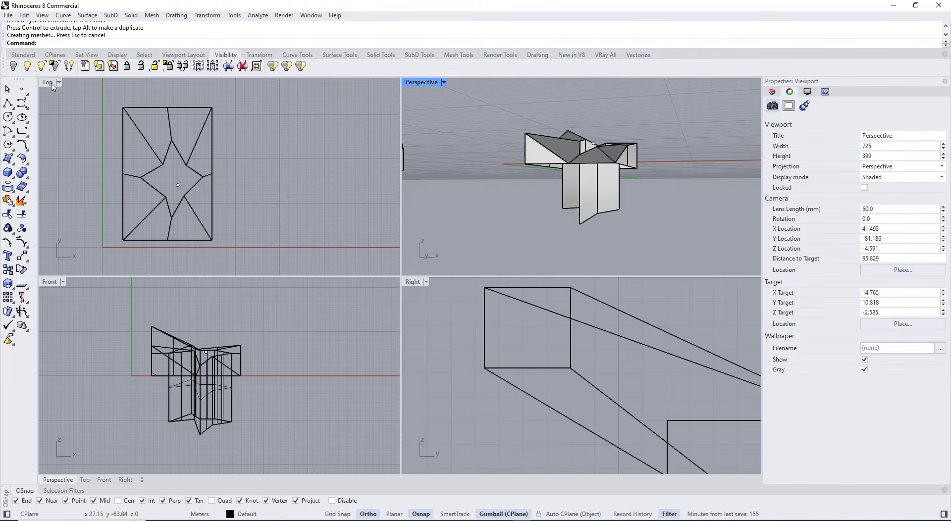
{"action": "left_click", "coordinate": [63, 296]}
{"action": "double_click", "coordinate": [53, 285]}
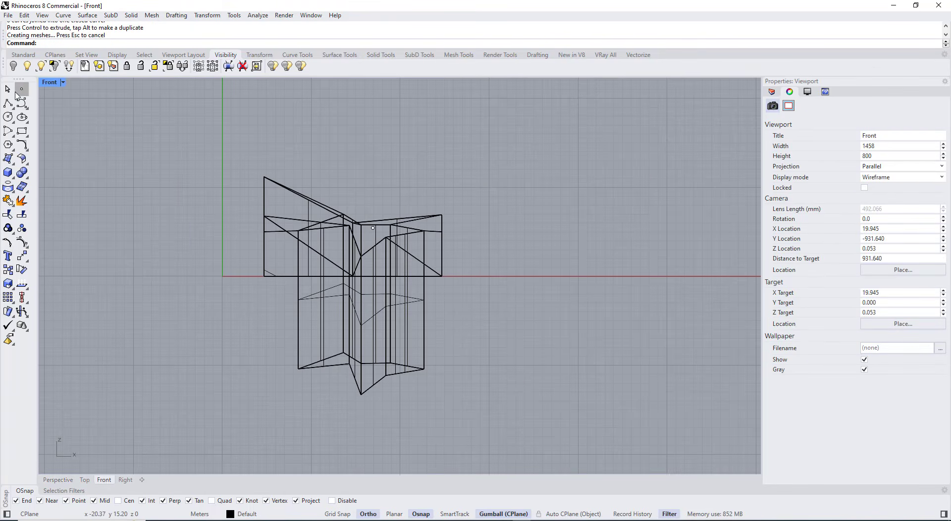
{"action": "left_click", "coordinate": [9, 103]}
{"action": "left_click", "coordinate": [265, 277]}
{"action": "left_click", "coordinate": [507, 282]}
{"action": "right_click", "coordinate": [507, 284]}
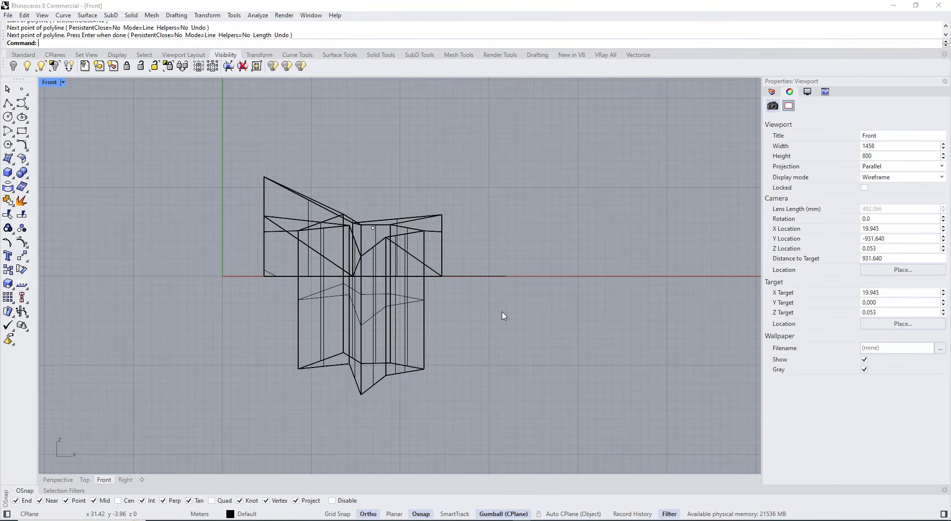
Step: Split the inner courtyard walls with the ground-level line, delete the part below ground and select the cutting line
{"action": "key", "text": "Return"}
{"action": "left_click", "coordinate": [424, 319]}
{"action": "key", "text": "Return"}
{"action": "left_click", "coordinate": [453, 277]}
{"action": "key", "text": "Return"}
{"action": "left_click", "coordinate": [425, 317]}
{"action": "key", "text": "Delete"}
{"action": "left_click", "coordinate": [459, 277]}
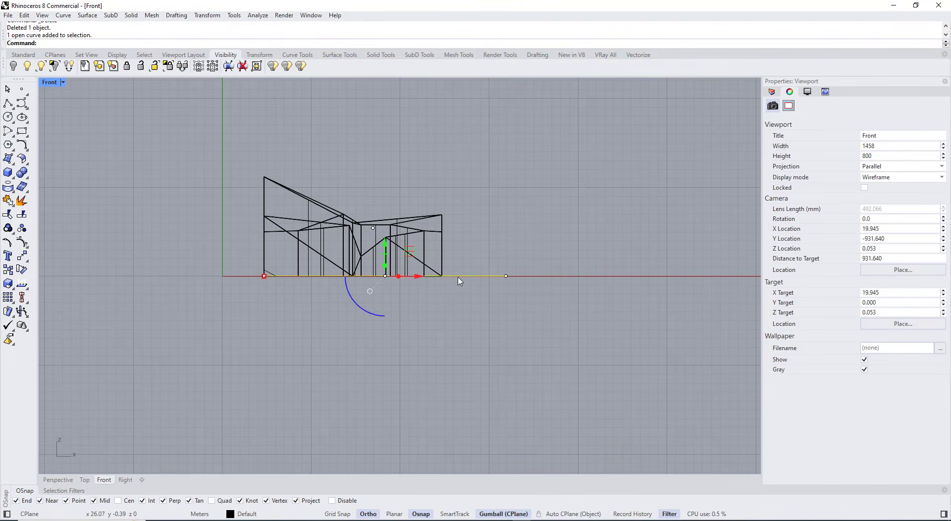
Step: Select the folded roof, outer walls and inner courtyard walls in the perspective view and join them into one polysurface
{"action": "double_click", "coordinate": [53, 83]}
{"action": "double_click", "coordinate": [422, 83]}
{"action": "scroll", "coordinate": [419, 213], "scroll_direction": "up", "scroll_amount": 5}
{"action": "left_click", "coordinate": [421, 187]}
{"action": "right_click_drag", "start_coordinate": [423, 148], "coordinate": [487, 236]}
{"action": "left_click", "coordinate": [545, 234], "text": "shift"}
{"action": "left_click", "coordinate": [558, 237], "text": "shift"}
{"action": "scroll", "coordinate": [520, 239], "scroll_direction": "down", "scroll_amount": 5}
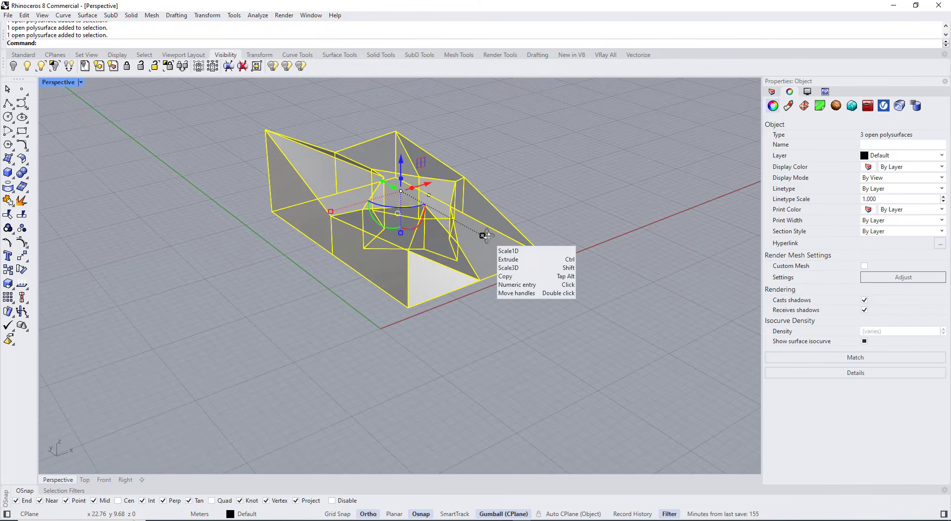
{"action": "left_click", "coordinate": [421, 266]}
{"action": "right_click_drag", "start_coordinate": [420, 266], "coordinate": [487, 257]}
{"action": "scroll", "coordinate": [487, 256], "scroll_direction": "up", "scroll_amount": 4}
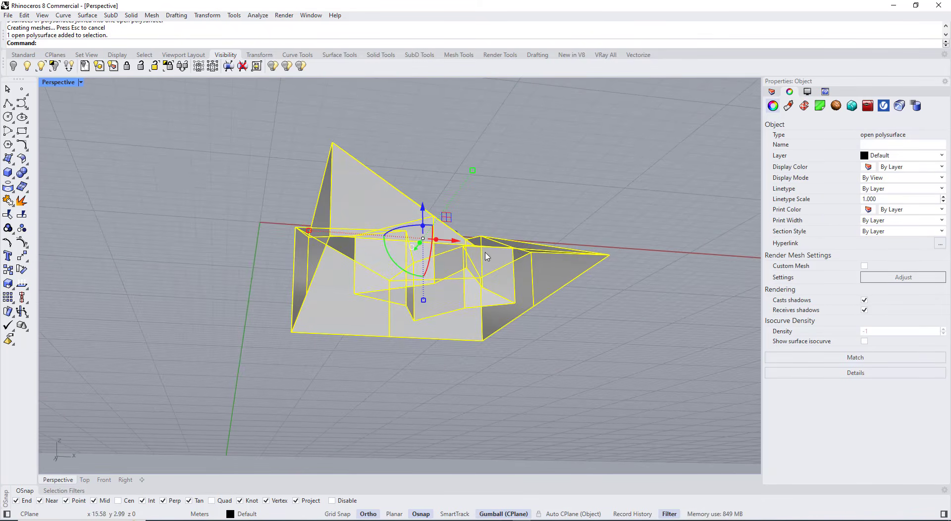
Step: Cap the joined building's open underside to make it a closed solid
{"action": "type", "text": "Cap"}
{"action": "key", "text": "Return"}
{"action": "right_click_drag", "start_coordinate": [506, 314], "coordinate": [490, 246]}
{"action": "left_click", "coordinate": [496, 164]}
{"action": "right_click_drag", "start_coordinate": [495, 164], "coordinate": [584, 314]}
{"action": "scroll", "coordinate": [411, 302], "scroll_direction": "down", "scroll_amount": 4}
{"action": "scroll", "coordinate": [322, 260], "scroll_direction": "up", "scroll_amount": 4}
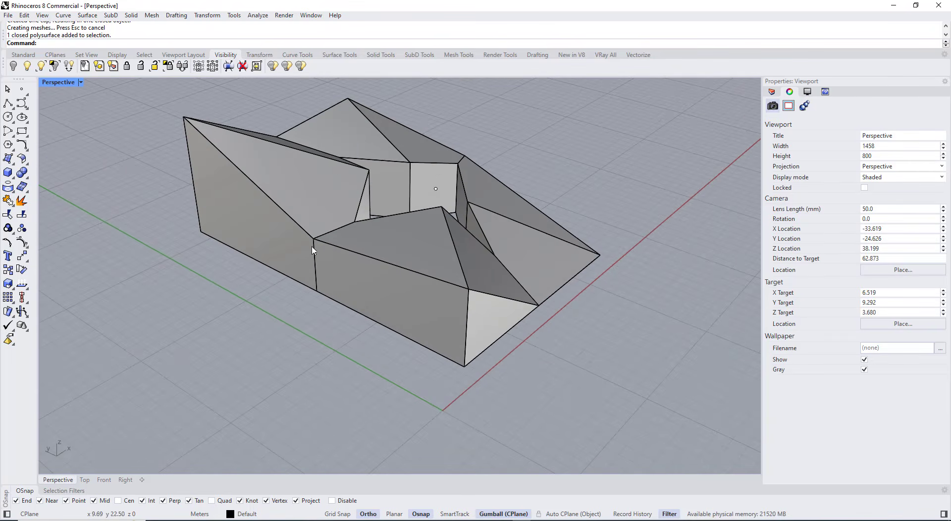
Step: Select the vertical edge at the building's far corner beside the Y axis and move it outward
{"action": "right_click_drag", "start_coordinate": [313, 250], "coordinate": [253, 151]}
{"action": "scroll", "coordinate": [311, 256], "scroll_direction": "down", "scroll_amount": 6}
{"action": "scroll", "coordinate": [252, 151], "scroll_direction": "up", "scroll_amount": 4}
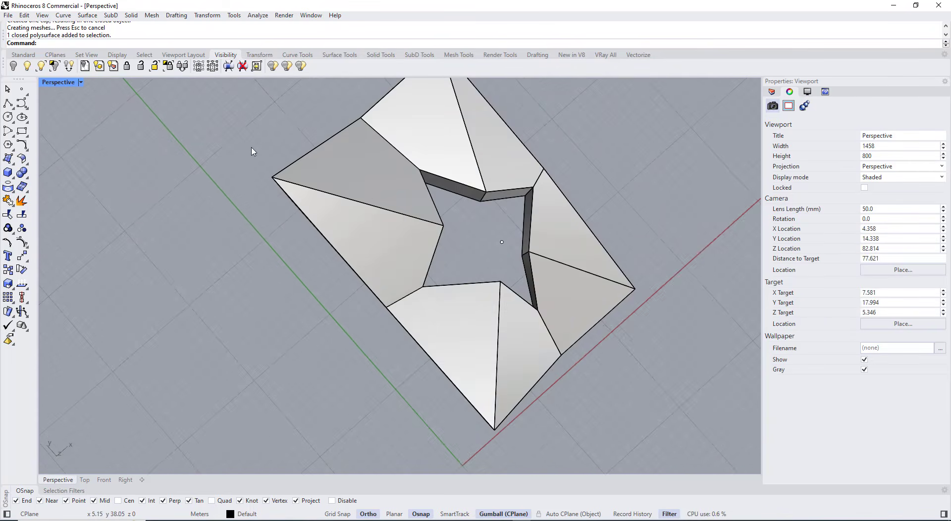
{"action": "left_click_drag", "start_coordinate": [257, 139], "coordinate": [293, 223], "text": "ctrl+shift"}
{"action": "right_click_drag", "start_coordinate": [296, 256], "coordinate": [266, 229]}
{"action": "left_click_drag", "start_coordinate": [322, 132], "coordinate": [295, 119]}
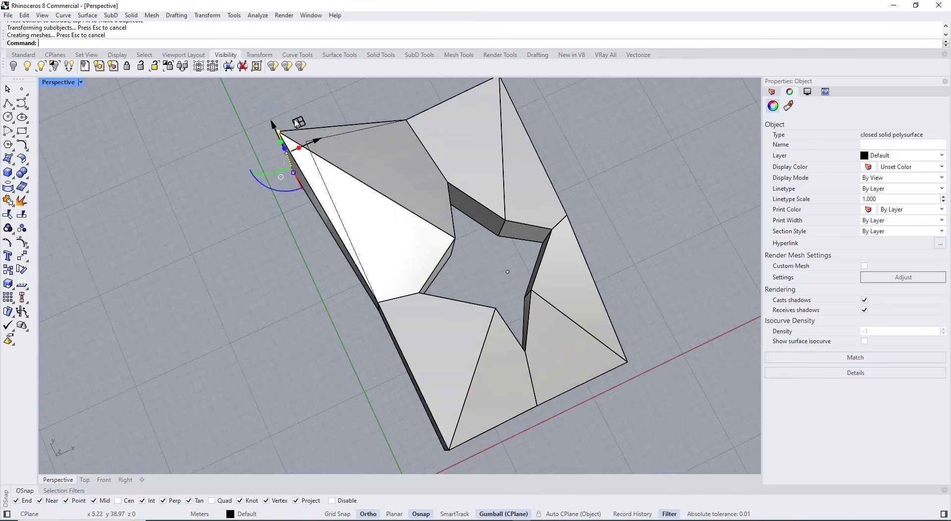
Step: Select the vertical edge at the far corner opposite the Y axis and pull it outward about 2.3 m
{"action": "right_click_drag", "start_coordinate": [354, 238], "coordinate": [370, 258]}
{"action": "scroll", "coordinate": [440, 225], "scroll_direction": "down", "scroll_amount": 2}
{"action": "left_click_drag", "start_coordinate": [514, 159], "coordinate": [550, 220], "text": "ctrl+shift"}
{"action": "right_click_drag", "start_coordinate": [551, 221], "coordinate": [513, 214]}
{"action": "left_click", "coordinate": [522, 181]}
{"action": "left_click_drag", "start_coordinate": [542, 202], "coordinate": [573, 271], "text": "ctrl+shift"}
{"action": "right_click_drag", "start_coordinate": [568, 273], "coordinate": [480, 295], "text": "shift"}
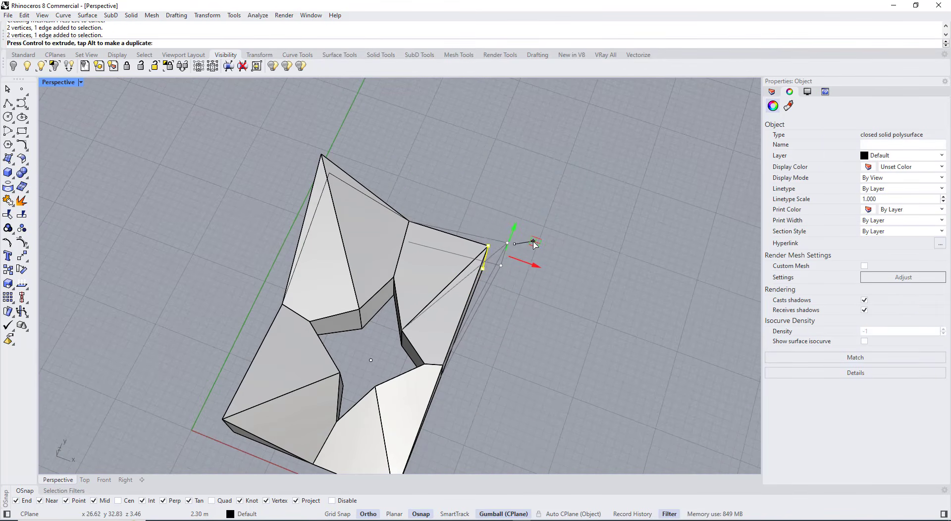
Step: Select the vertical edge at the building's corner nearest the origin, move it outward and clear the selection
{"action": "right_click_drag", "start_coordinate": [526, 328], "coordinate": [525, 280]}
{"action": "scroll", "coordinate": [520, 297], "scroll_direction": "down", "scroll_amount": 4}
{"action": "scroll", "coordinate": [347, 329], "scroll_direction": "up", "scroll_amount": 7}
{"action": "left_click_drag", "start_coordinate": [318, 321], "coordinate": [353, 416], "text": "ctrl+shift"}
{"action": "left_click", "coordinate": [313, 317]}
{"action": "right_click_drag", "start_coordinate": [345, 402], "coordinate": [351, 432]}
{"action": "left_click_drag", "start_coordinate": [357, 419], "coordinate": [324, 434]}
{"action": "left_click", "coordinate": [340, 320]}
{"action": "scroll", "coordinate": [342, 317], "scroll_direction": "down", "scroll_amount": 8}
{"action": "right_click_drag", "start_coordinate": [357, 325], "coordinate": [420, 321]}
{"action": "scroll", "coordinate": [420, 322], "scroll_direction": "down", "scroll_amount": 5}
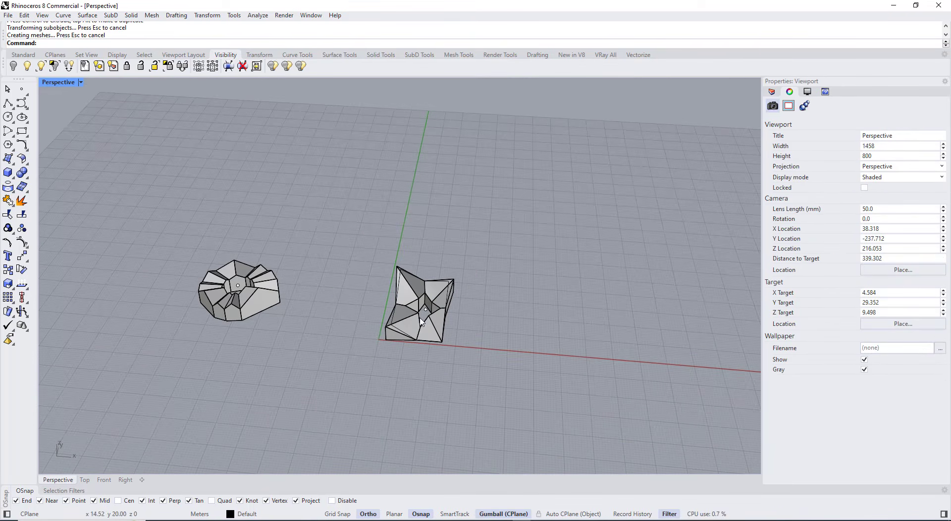